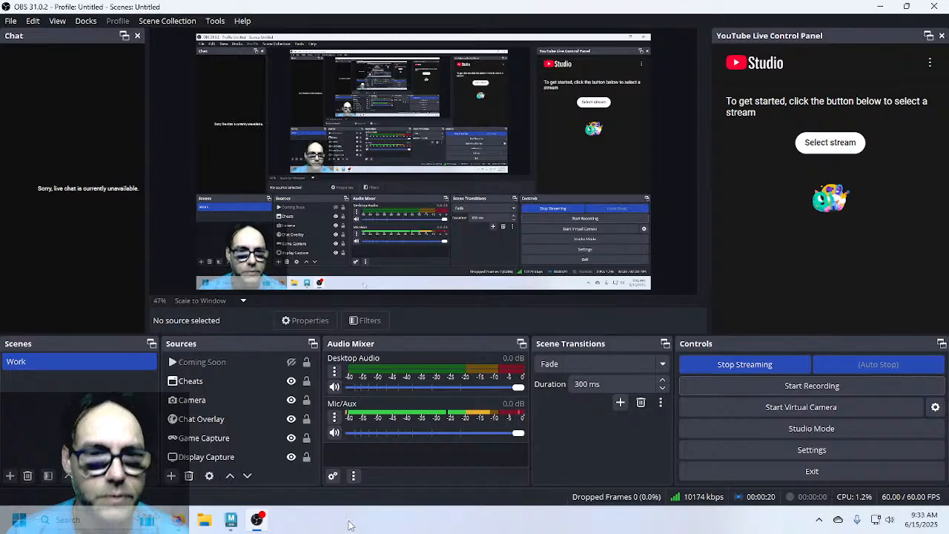
Refresh the YouTube stream list and connect OBS to 'WOA - Making the Pulsari Creature'
click(233, 521)
click(235, 524)
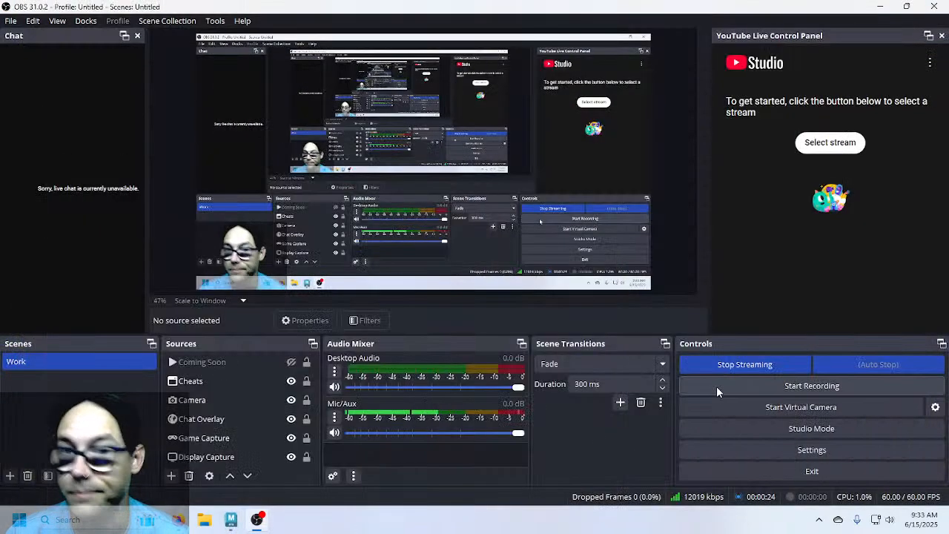
click(827, 149)
click(913, 94)
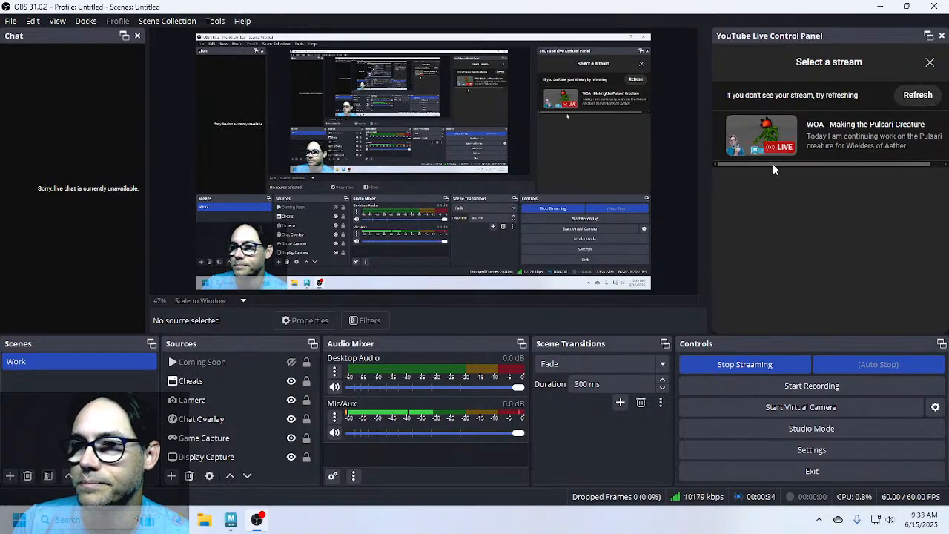
click(772, 142)
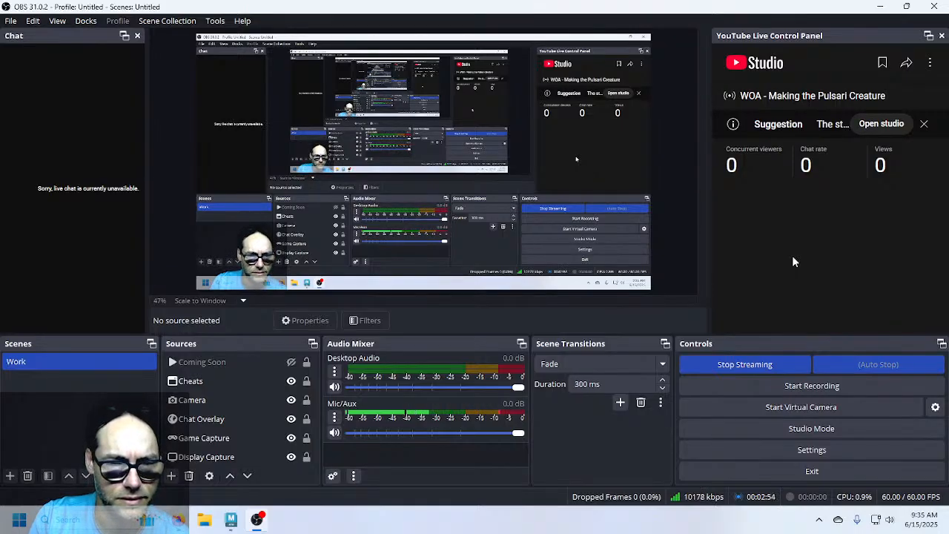
click(290, 362)
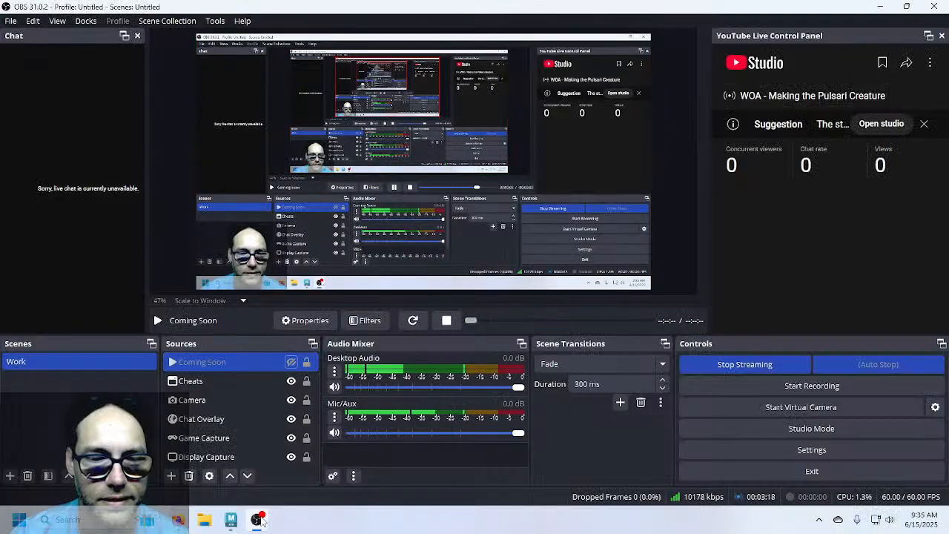
Switch to the YouTube stream page in the browser
click(259, 521)
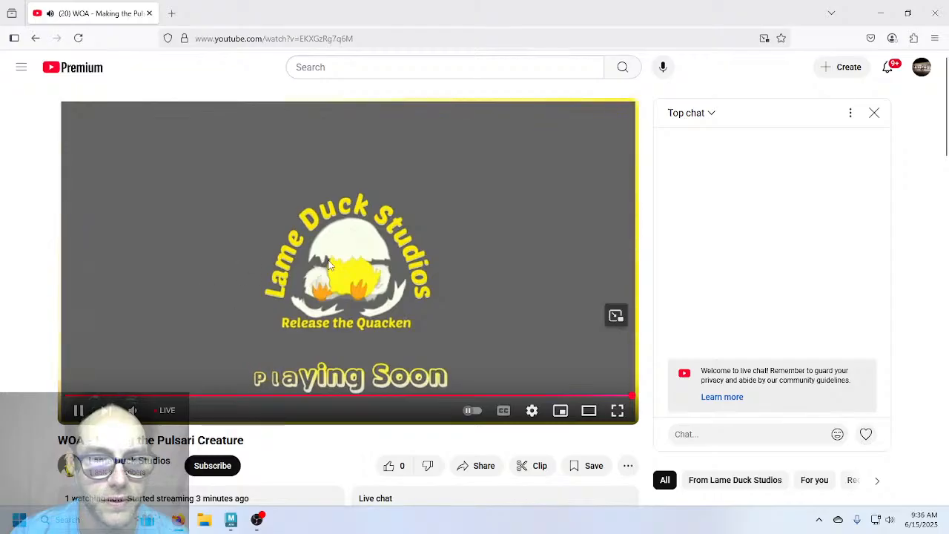
Pause the live stream playback and return to the Maya scene
click(77, 409)
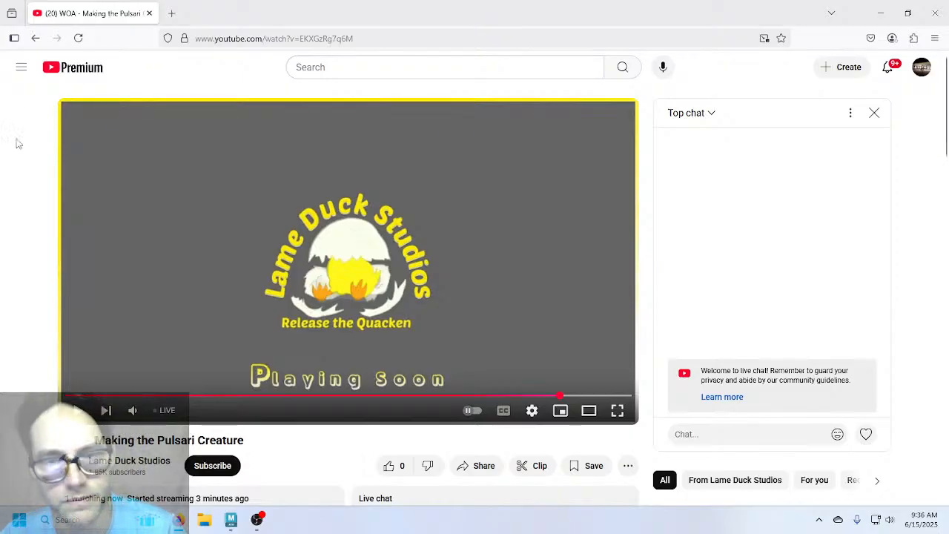
click(231, 518)
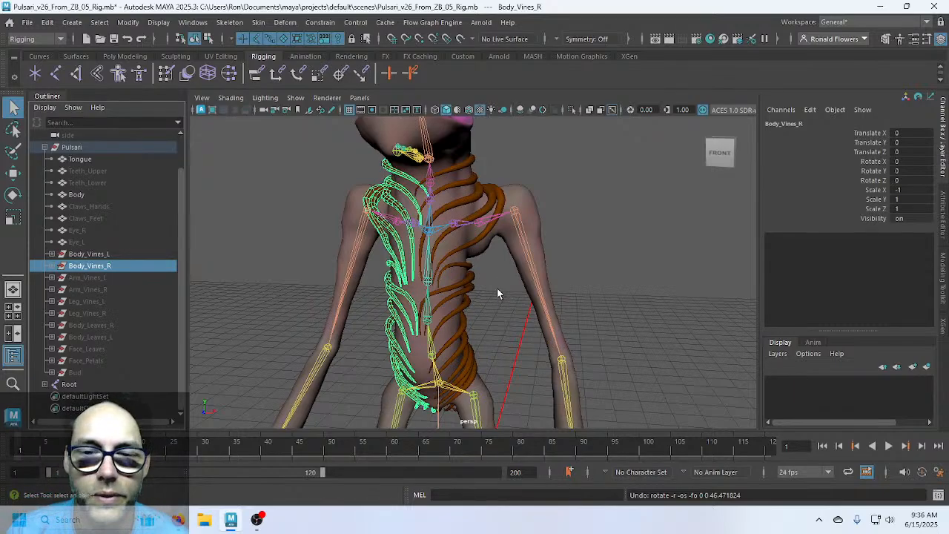
Unhide the left and right arm vines and the left and right leg vines
alt+drag(535, 318, 568, 312)
click(567, 312)
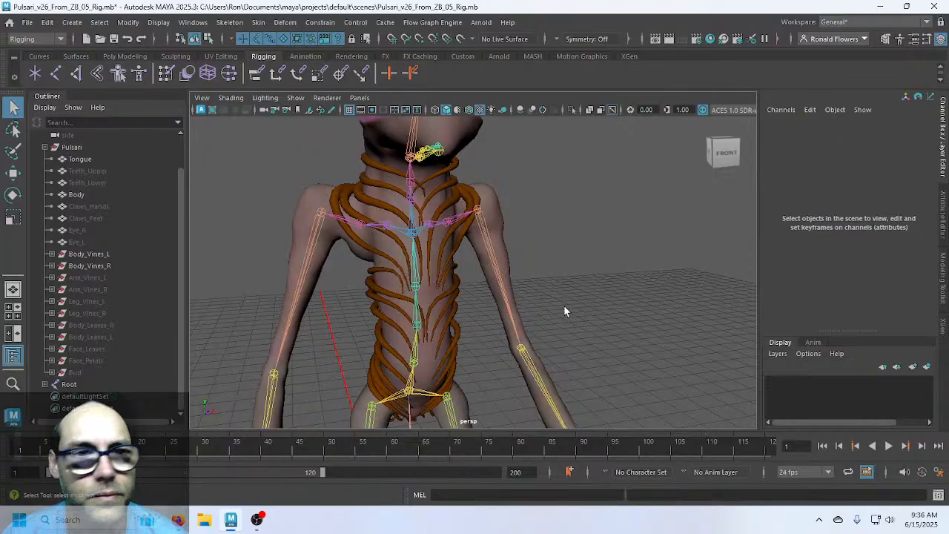
click(109, 279)
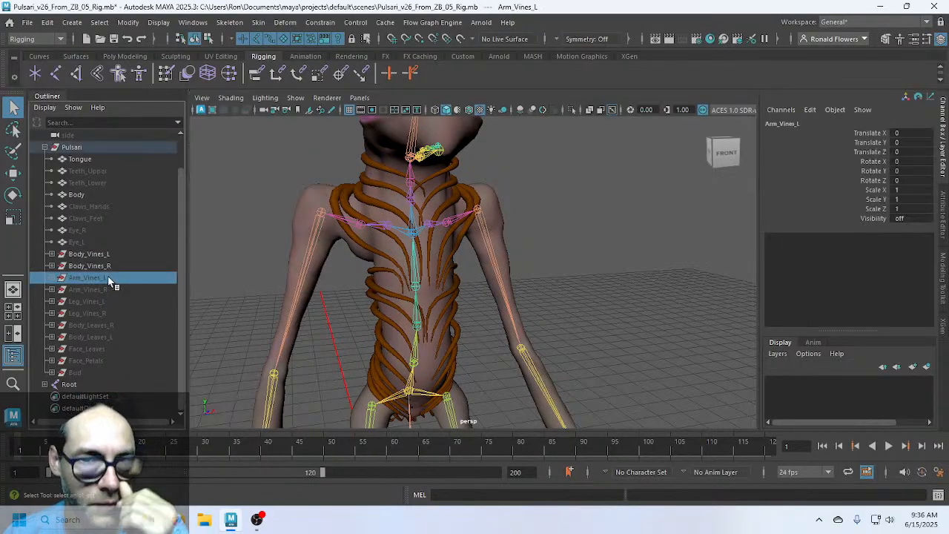
key(h)
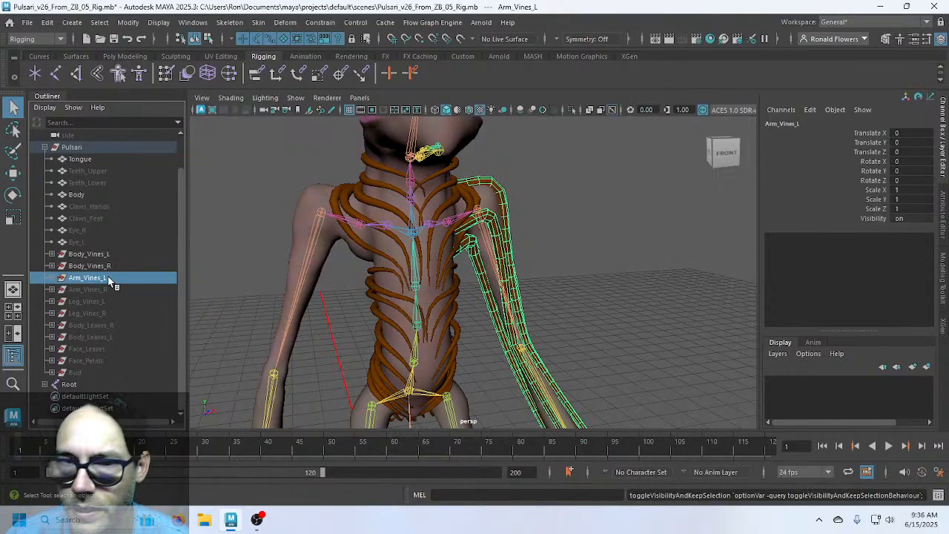
click(111, 284)
key(h)
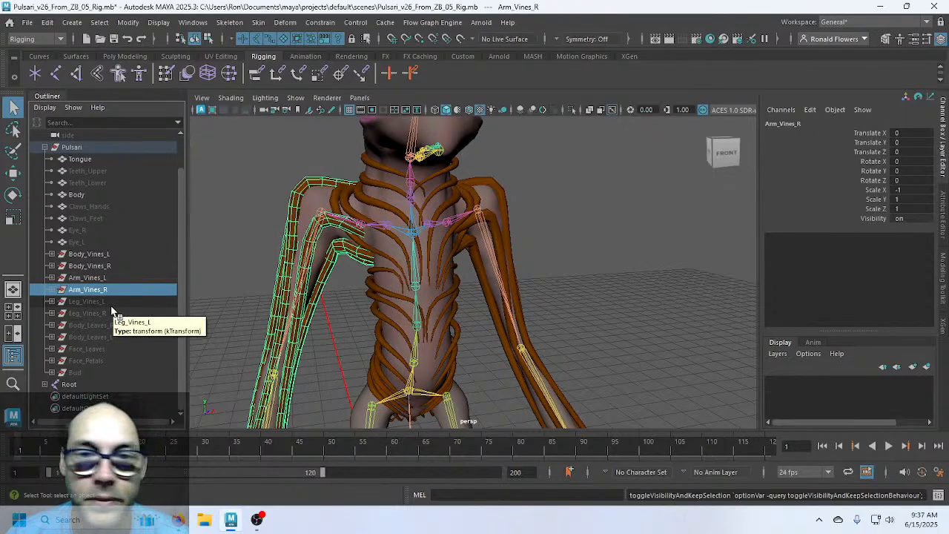
scroll(431, 330, down, 4)
alt+middle_drag(452, 351, 397, 233)
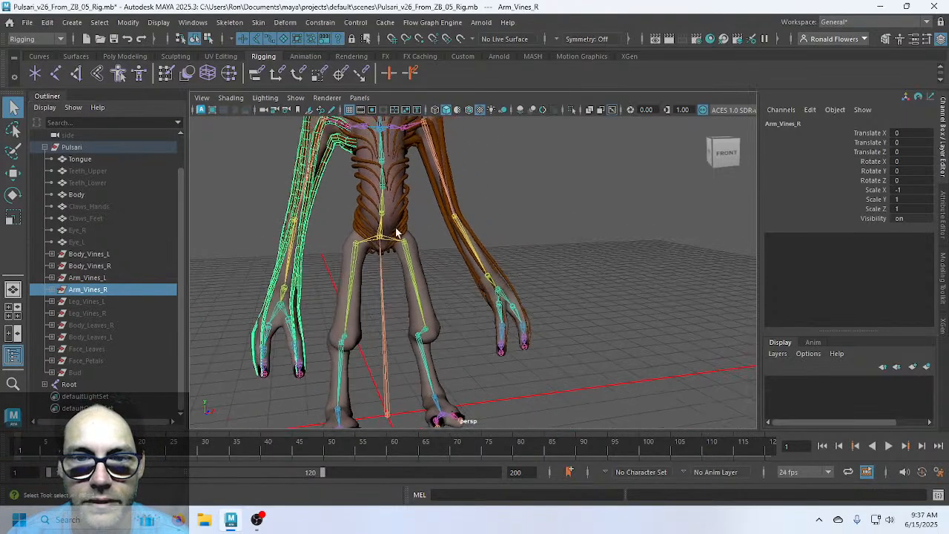
click(104, 301)
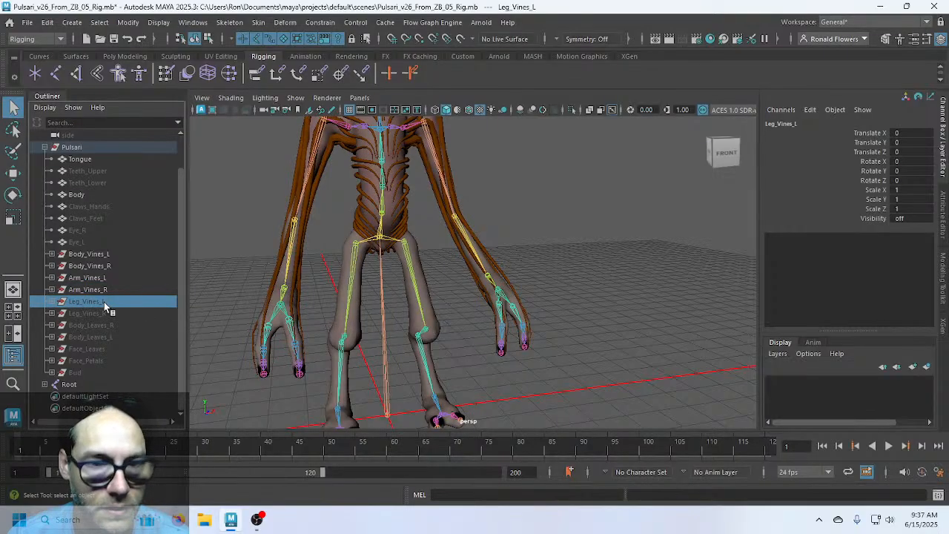
key(h)
click(105, 313)
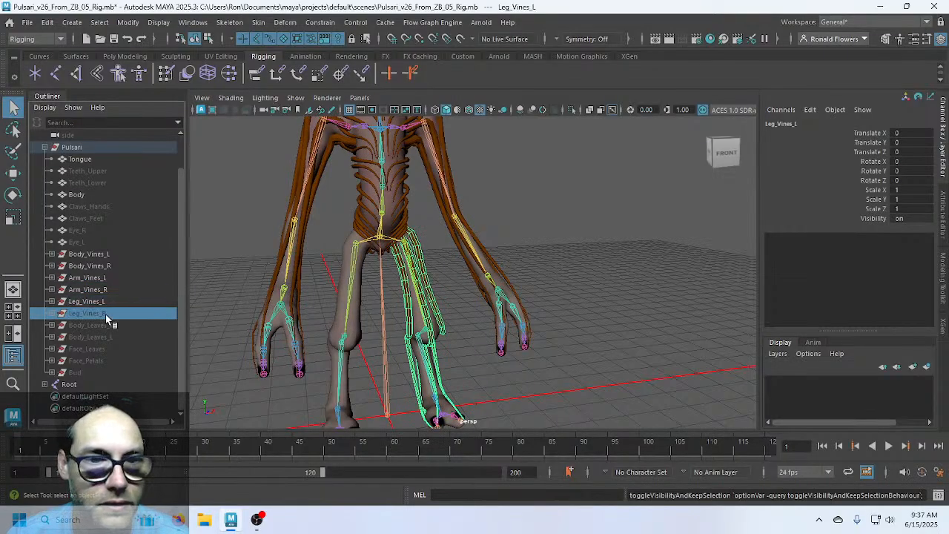
key(h)
Test-bend the L_Knee joint, then undo the rotation
click(415, 260)
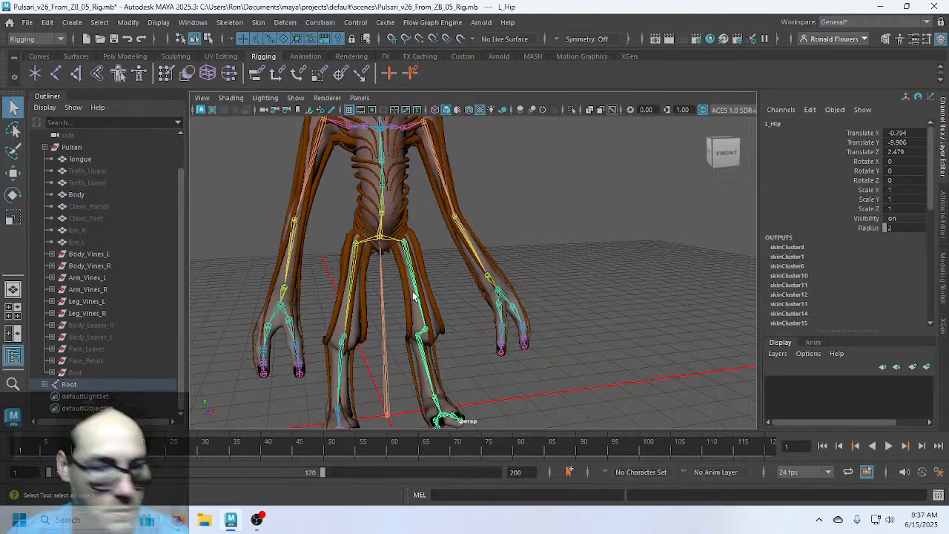
click(426, 332)
key(e)
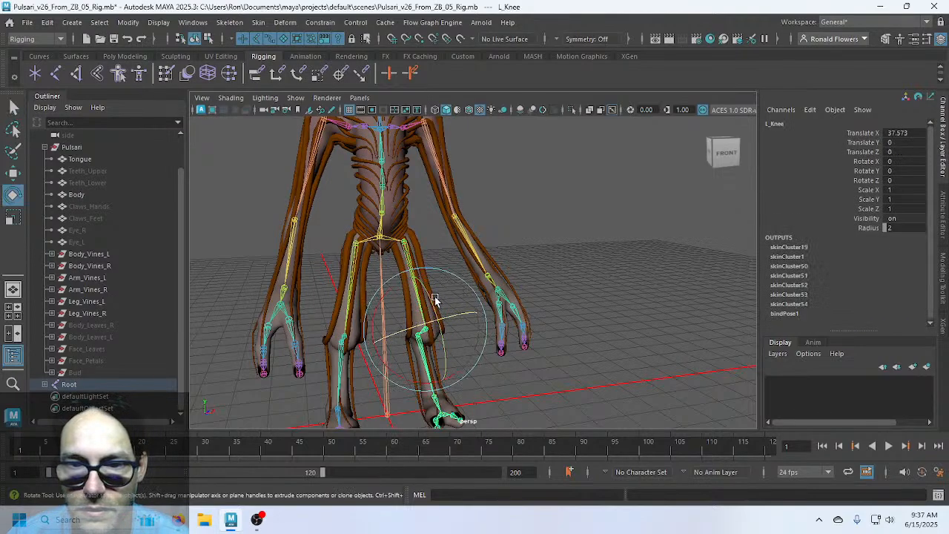
drag(435, 307, 421, 347)
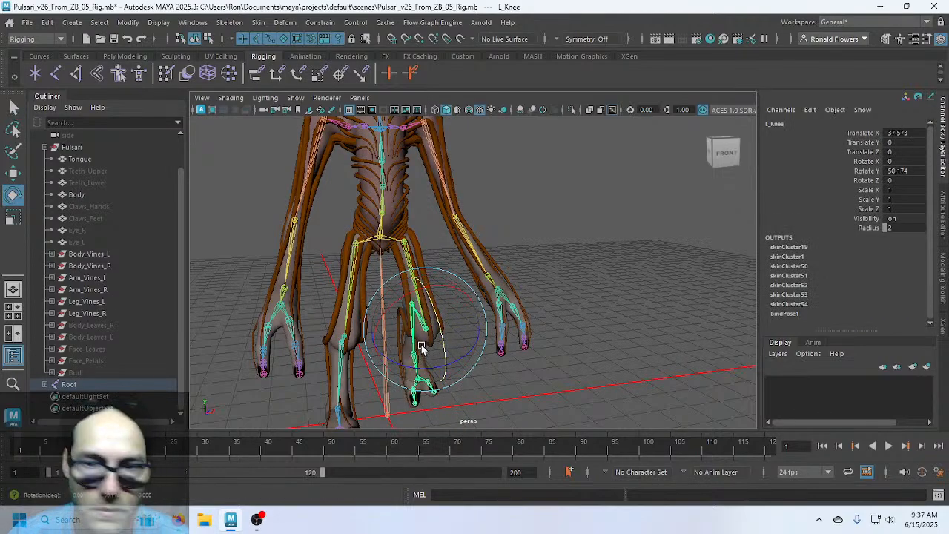
key(ctrl+z)
key(q)
click(543, 250)
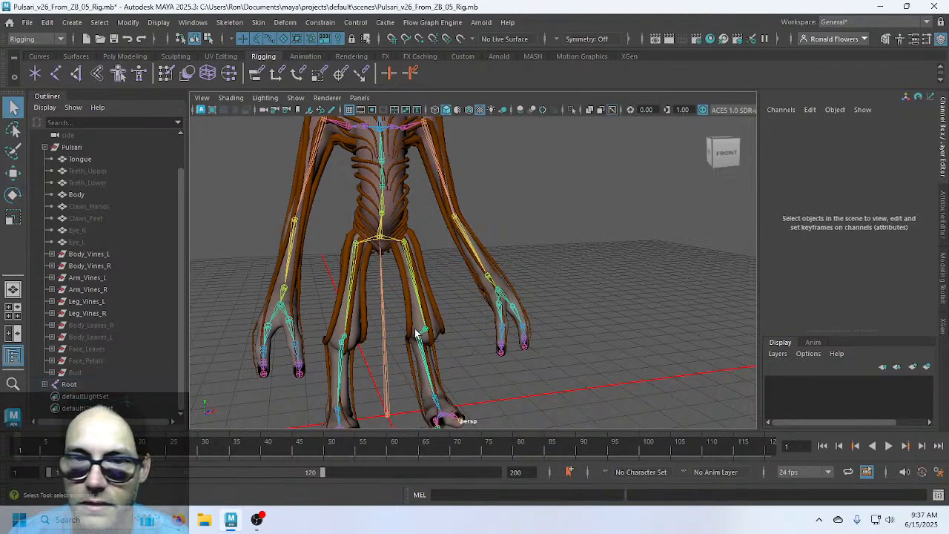
Hide all six vine objects and unhide Face_Petals, viewing the head from the side
click(104, 254)
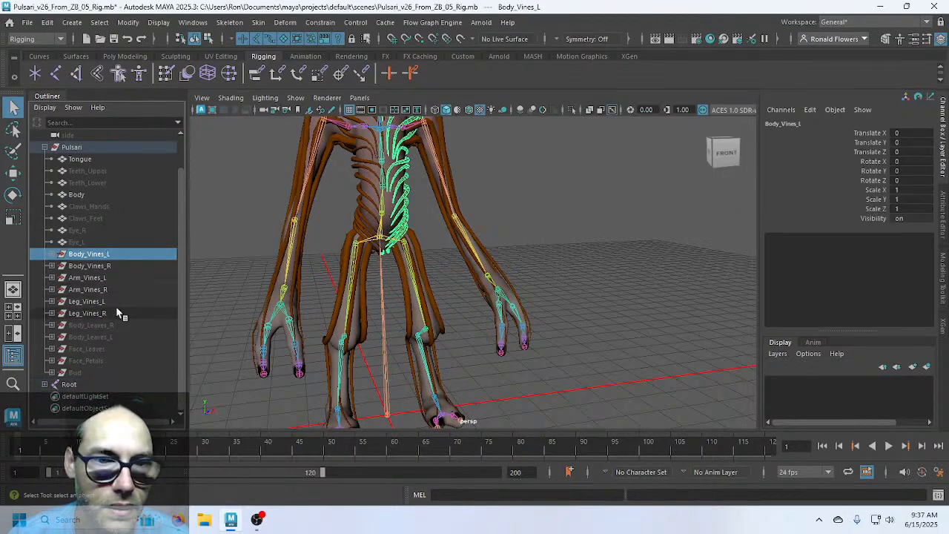
shift+click(116, 310)
key(ctrl+h)
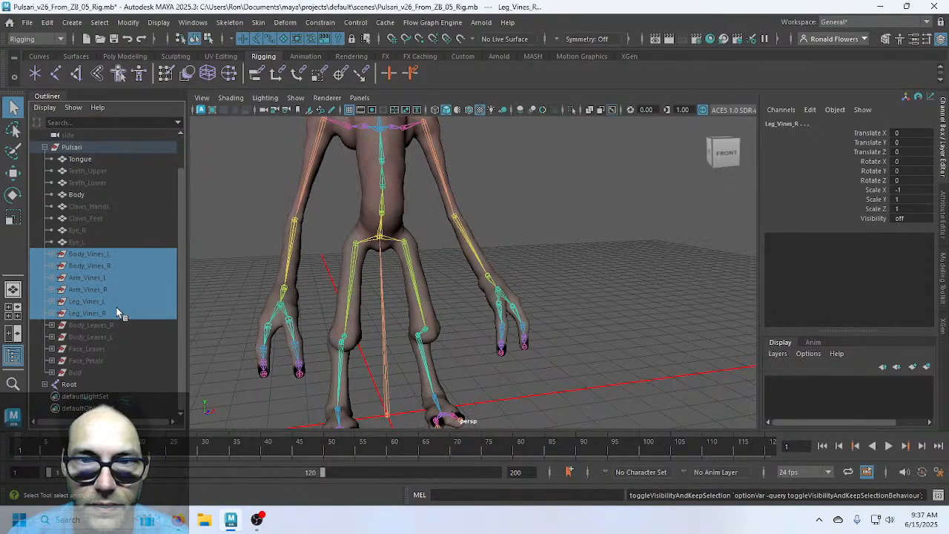
click(115, 325)
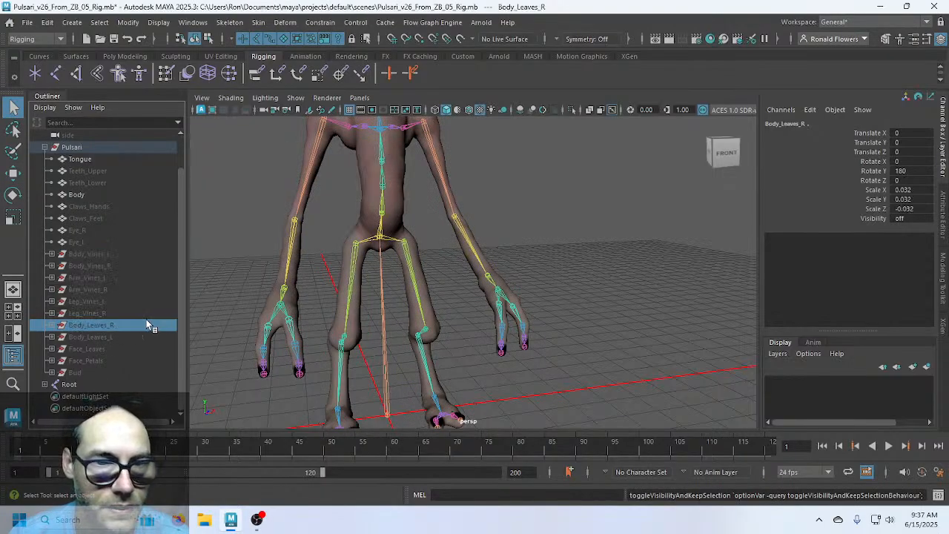
click(117, 360)
key(h)
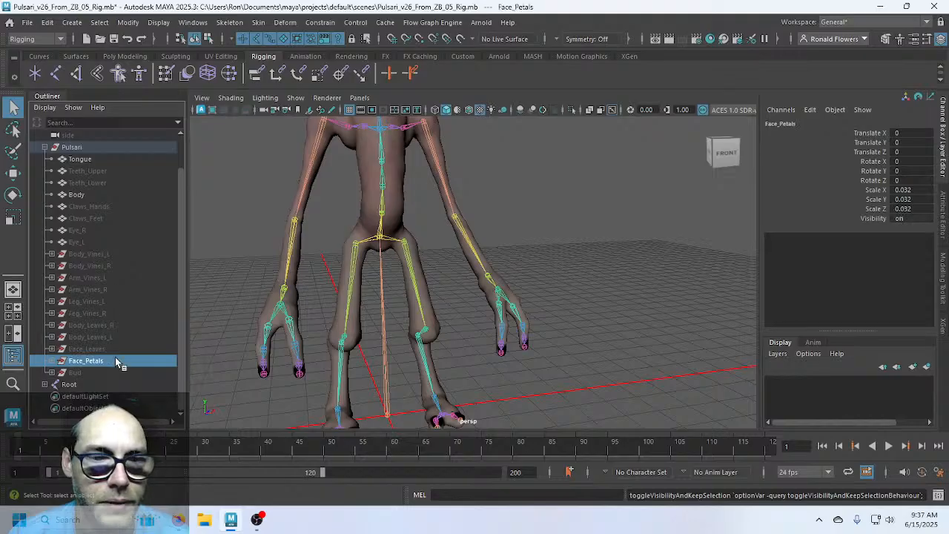
scroll(357, 270, down, 2)
alt+middle_drag(393, 209, 416, 319)
scroll(481, 296, up, 3)
alt+drag(481, 294, 357, 278)
click(357, 282)
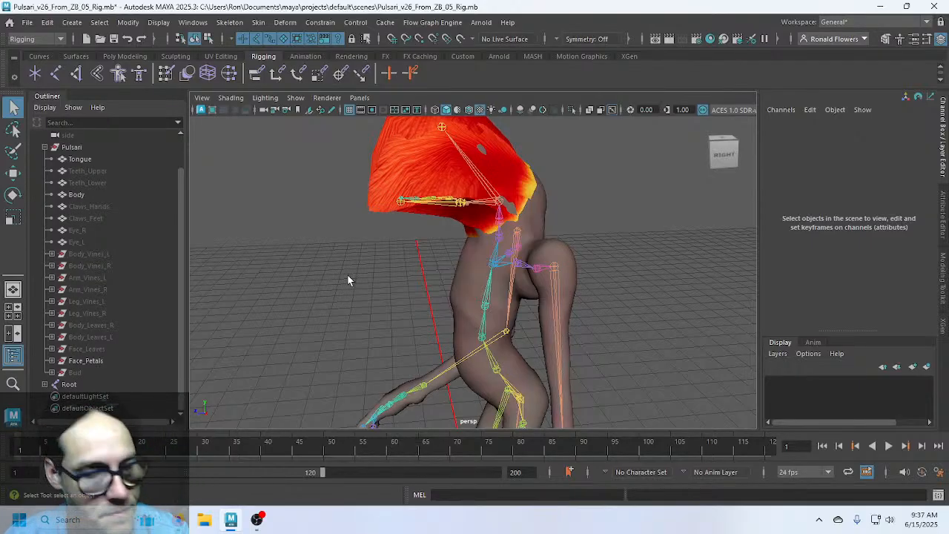
alt+drag(328, 276, 290, 282)
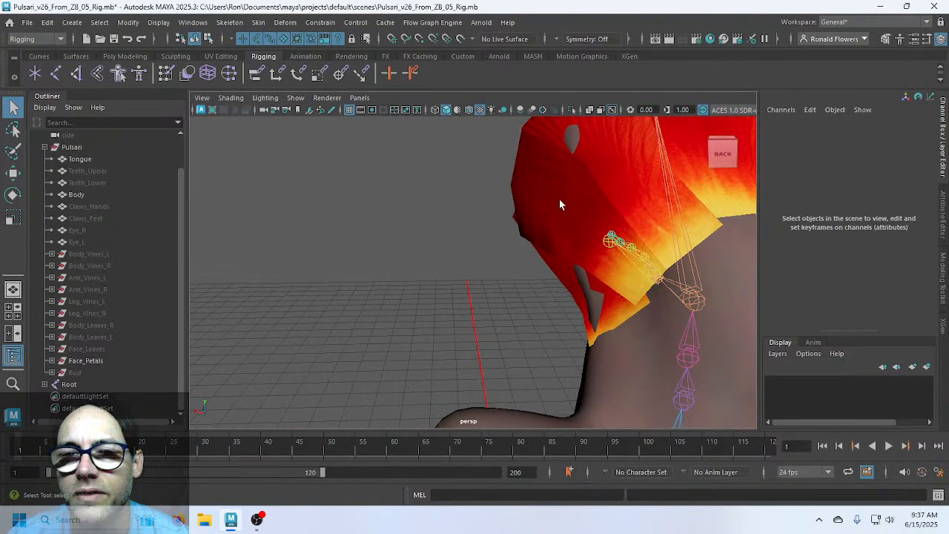
alt+drag(528, 235, 518, 309)
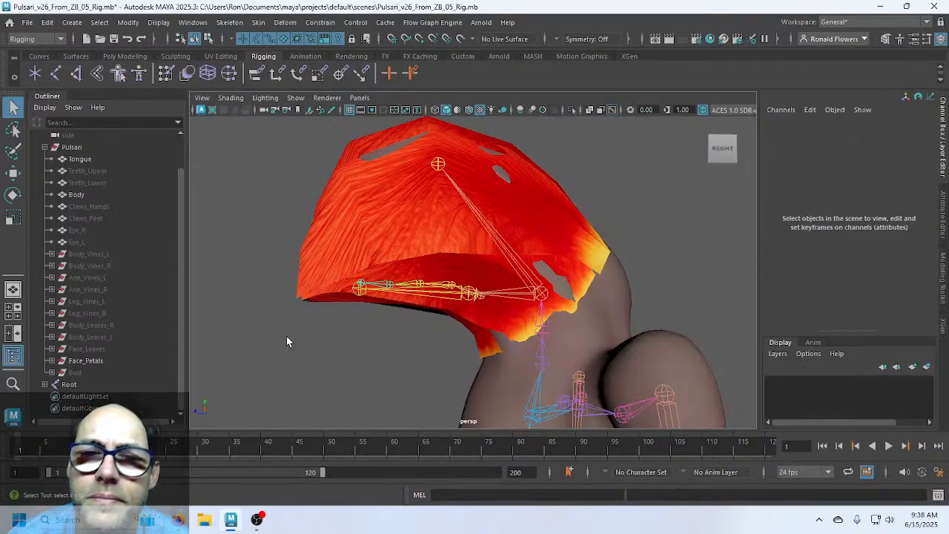
scroll(329, 342, down, 3)
alt+drag(353, 335, 487, 309)
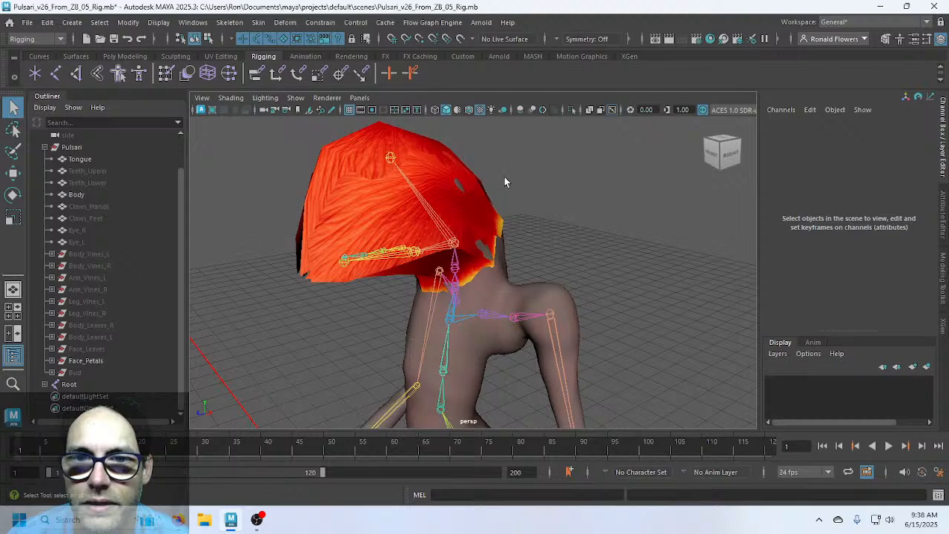
alt+drag(504, 177, 465, 231)
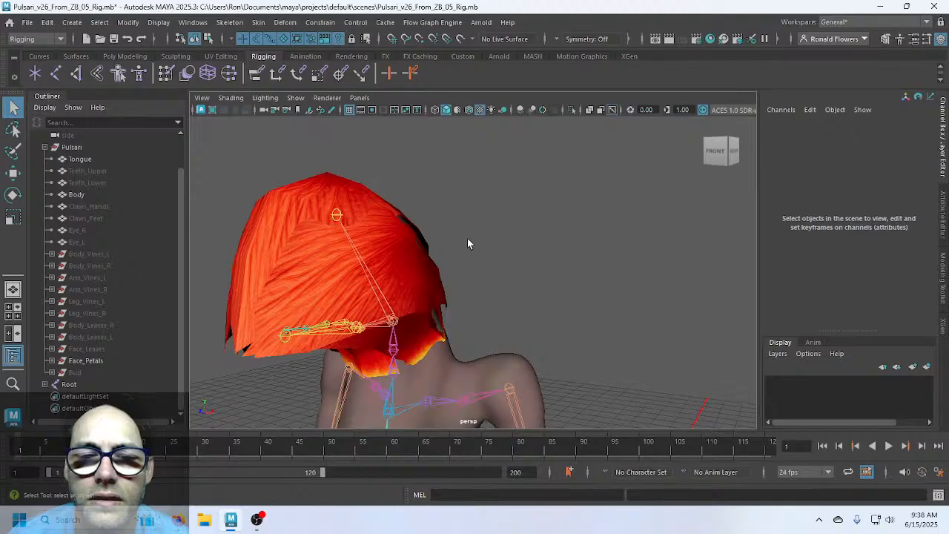
scroll(467, 243, down, 4)
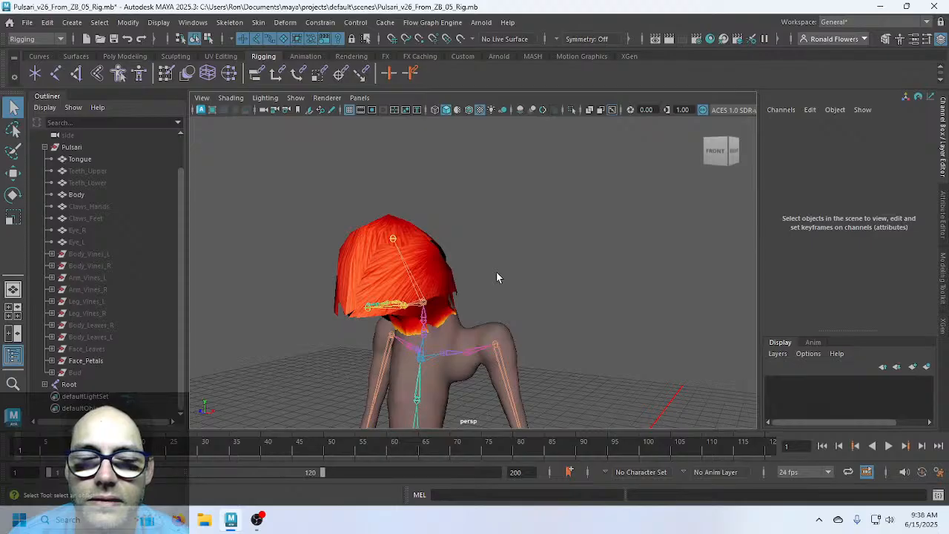
Hide Face_Petals and Face_Leaves, and unhide Body_Leaves_L and Body_Leaves_R
click(114, 362)
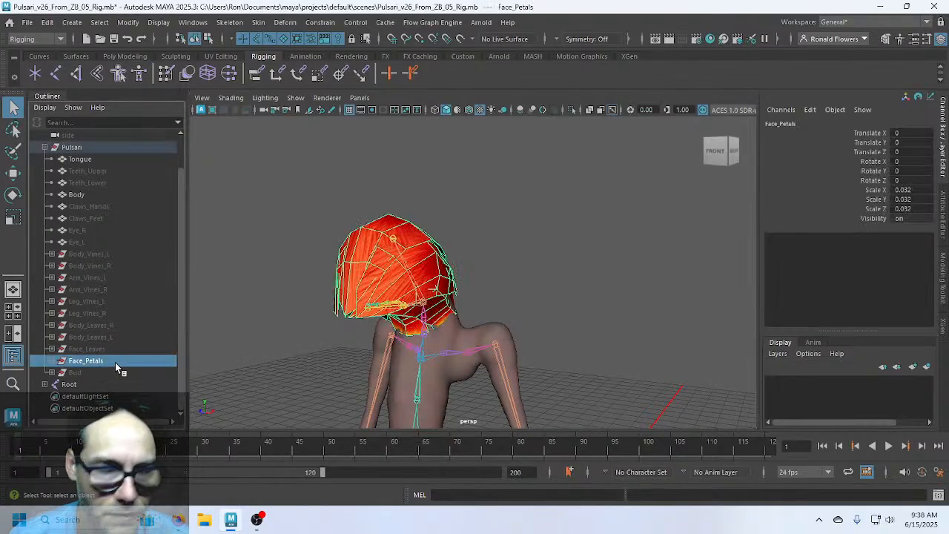
key(h)
click(108, 349)
key(h)
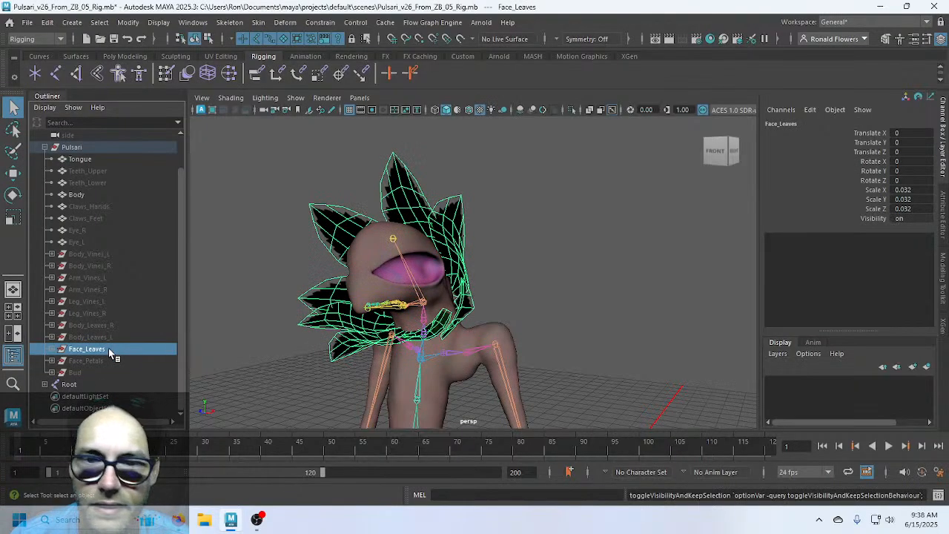
key(h)
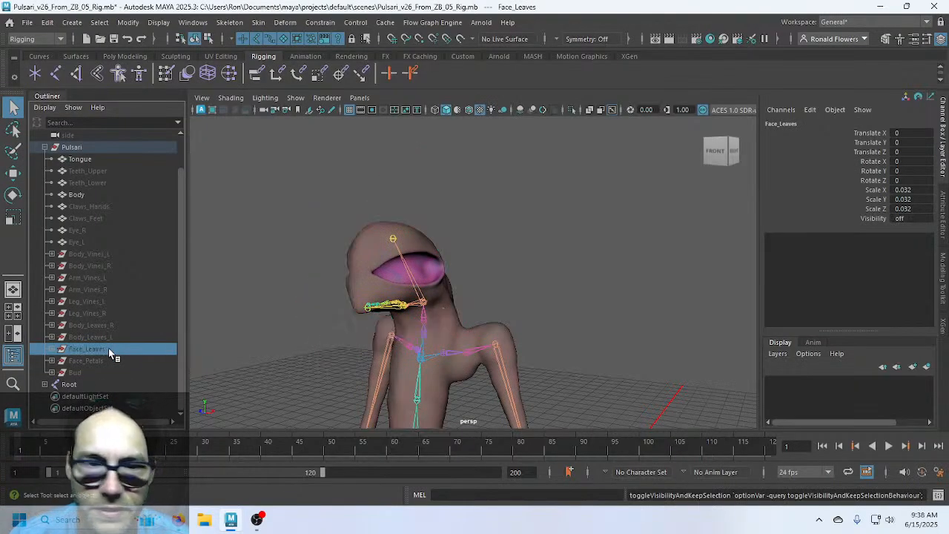
click(106, 340)
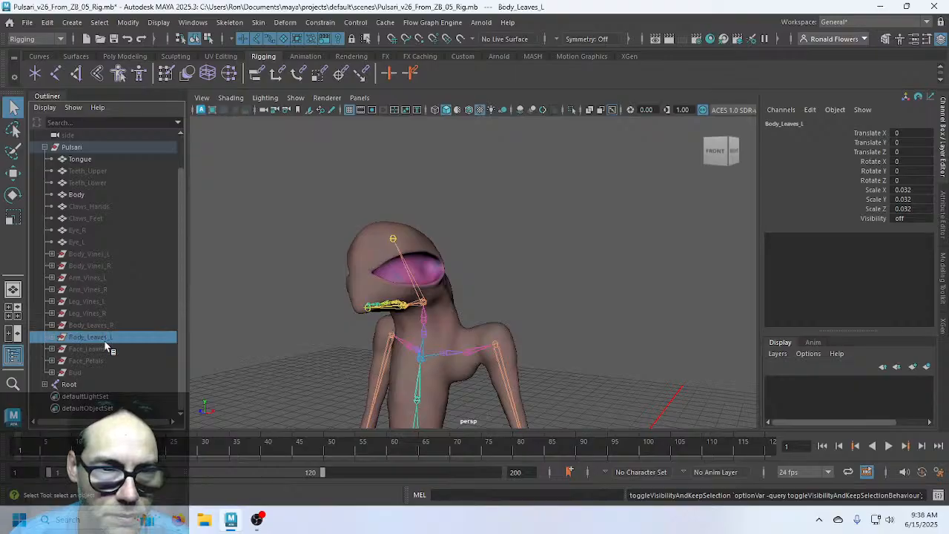
key(h)
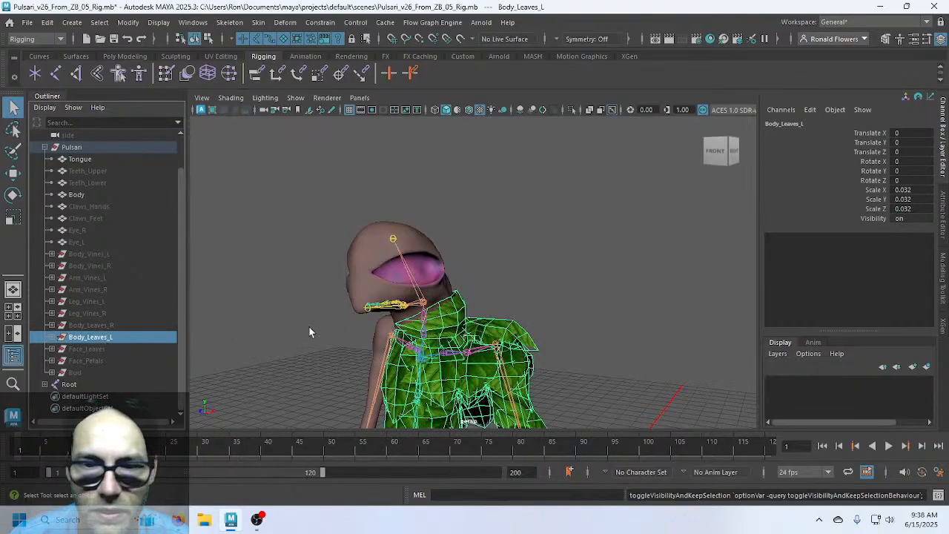
click(109, 325)
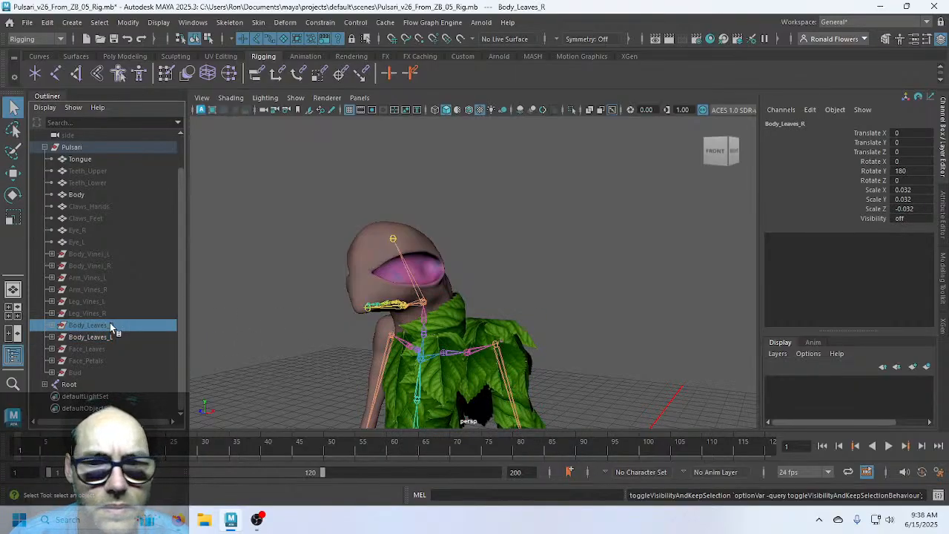
key(h)
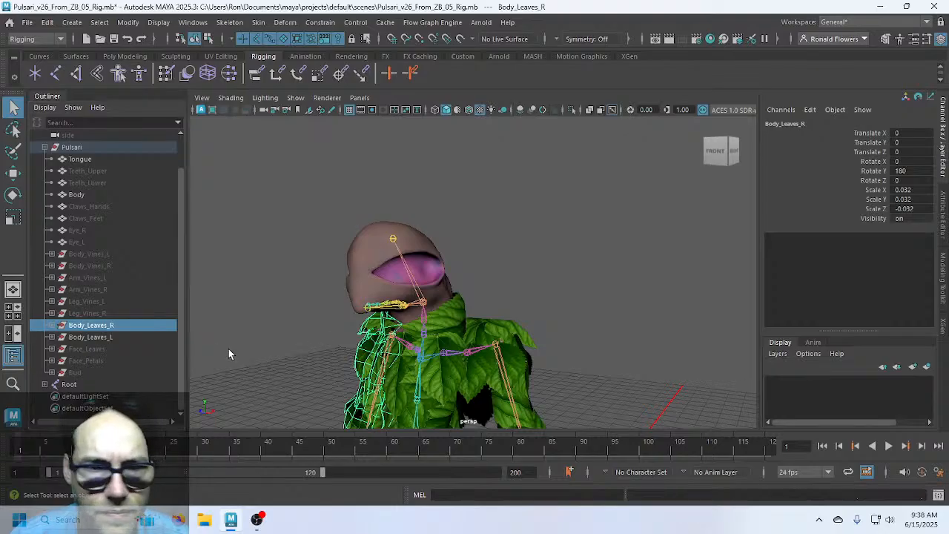
Select leaves Leaf95 through Leaf8 in Body_Leaves_R
click(229, 349)
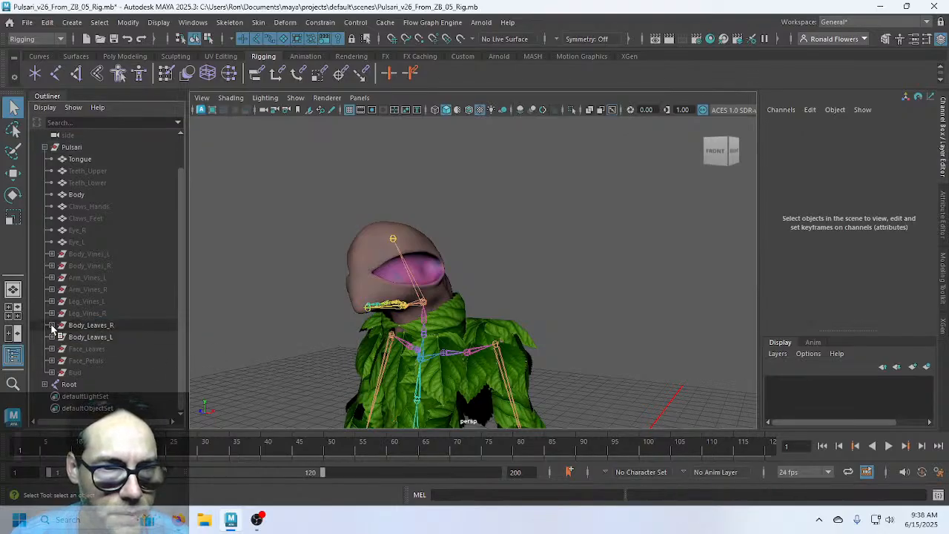
click(51, 324)
click(94, 337)
scroll(138, 349, down, 15)
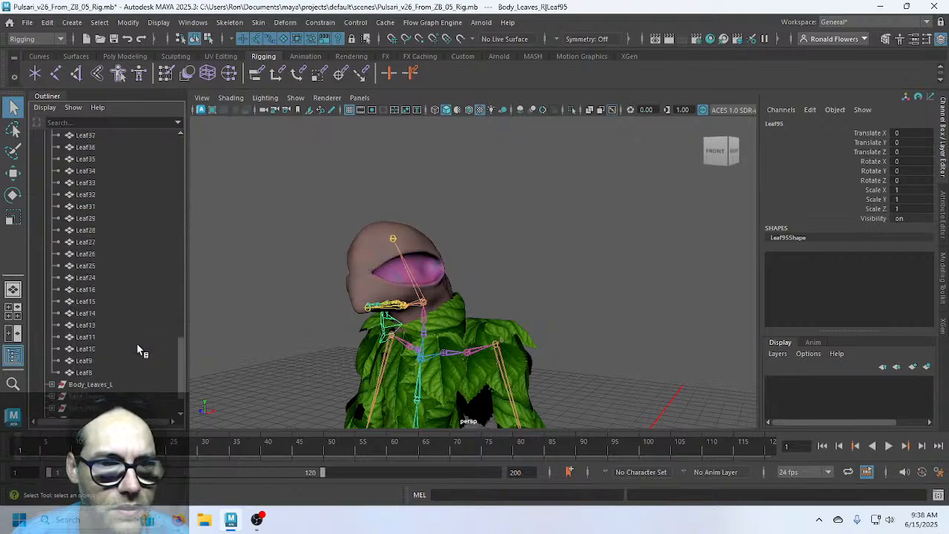
shift+click(113, 373)
alt+middle_drag(344, 384, 348, 254)
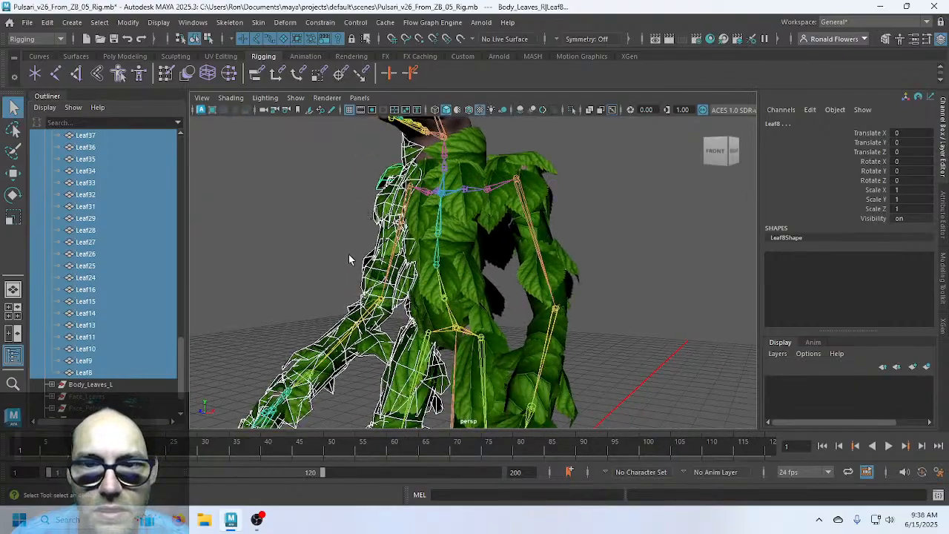
alt+drag(349, 255, 255, 340)
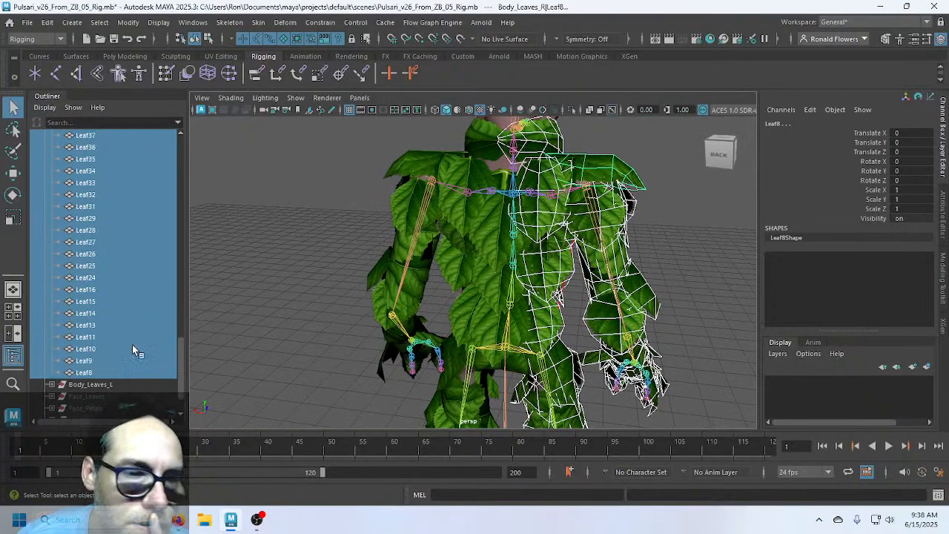
scroll(132, 343, up, 20)
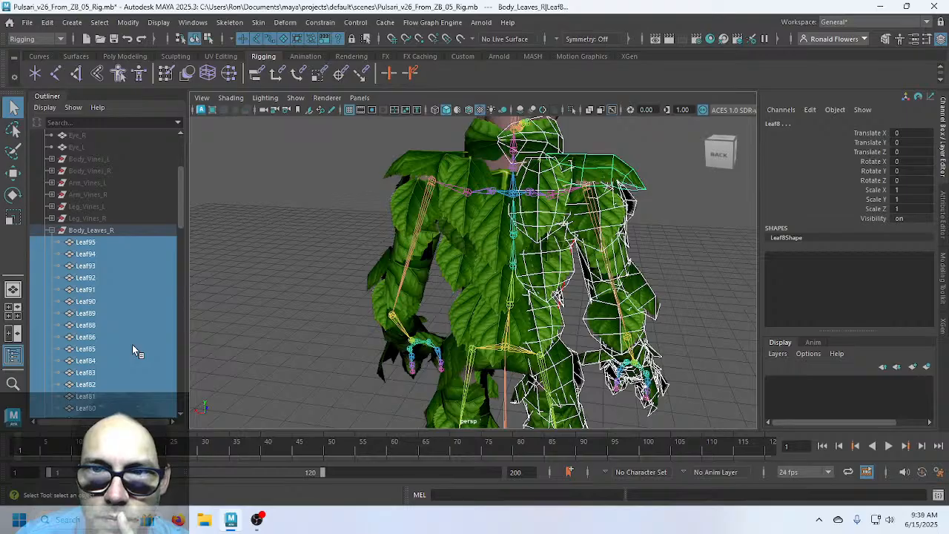
scroll(132, 344, down, 17)
scroll(132, 343, down, 7)
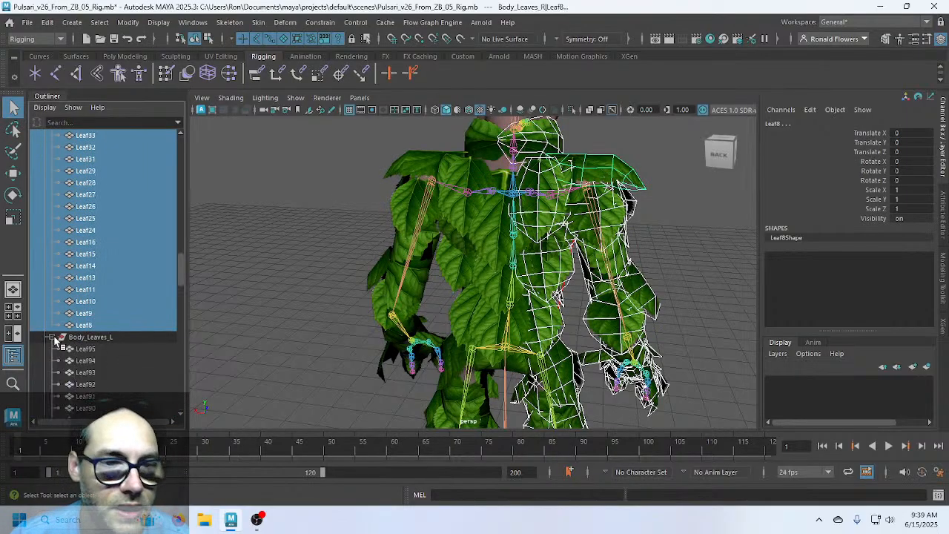
Add Leaf95 through Leaf106 of Body_Leaves_L and the Root joint to the selection
click(121, 346)
scroll(120, 345, down, 15)
scroll(121, 349, down, 10)
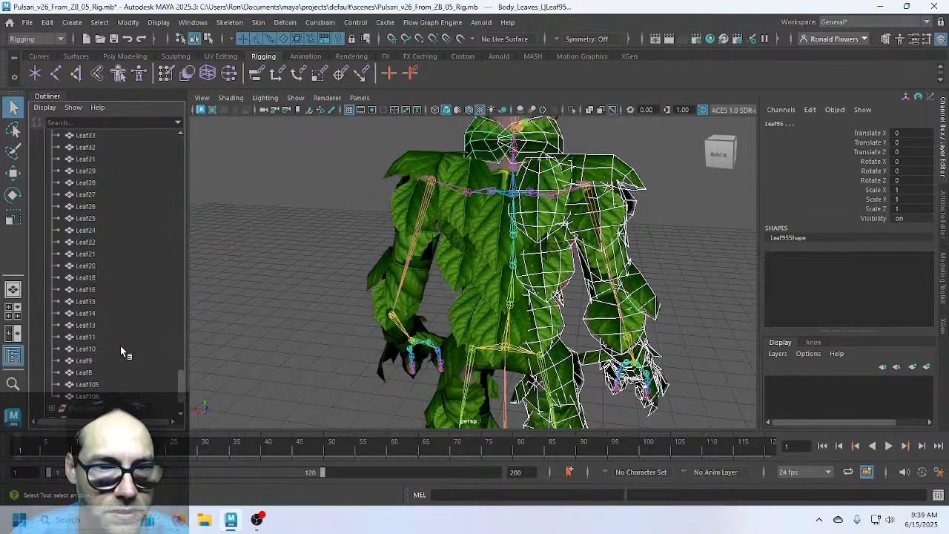
shift+click(123, 394)
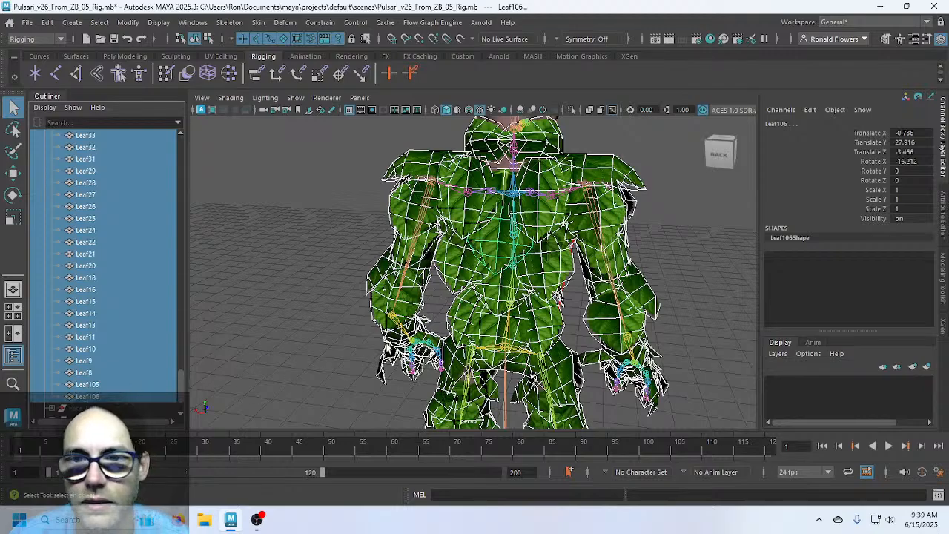
alt+drag(604, 337, 446, 320)
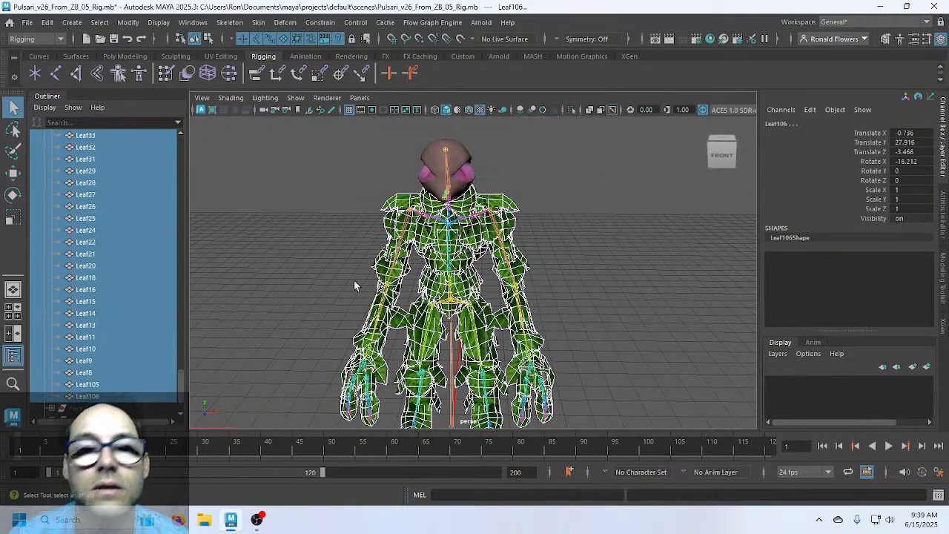
alt+middle_drag(443, 374, 441, 274)
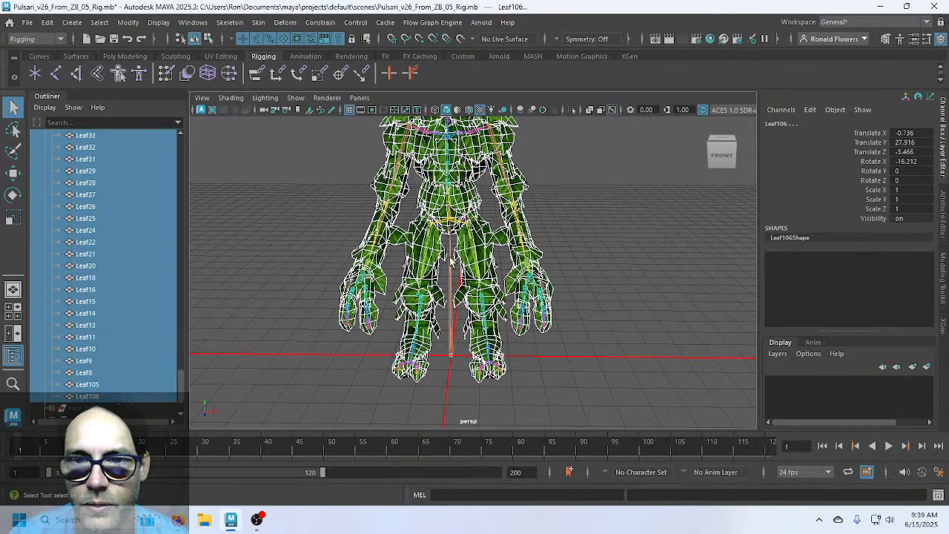
shift+click(450, 273)
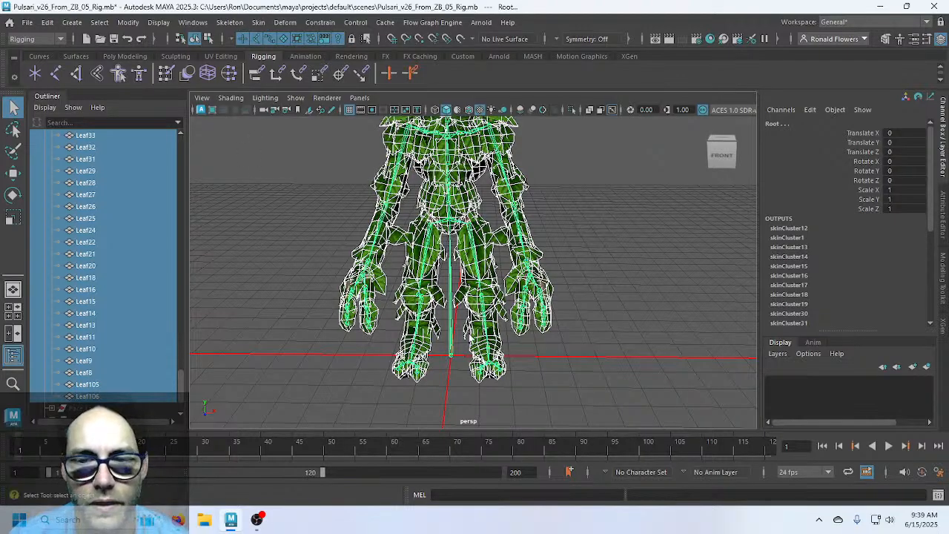
shift+click(452, 343)
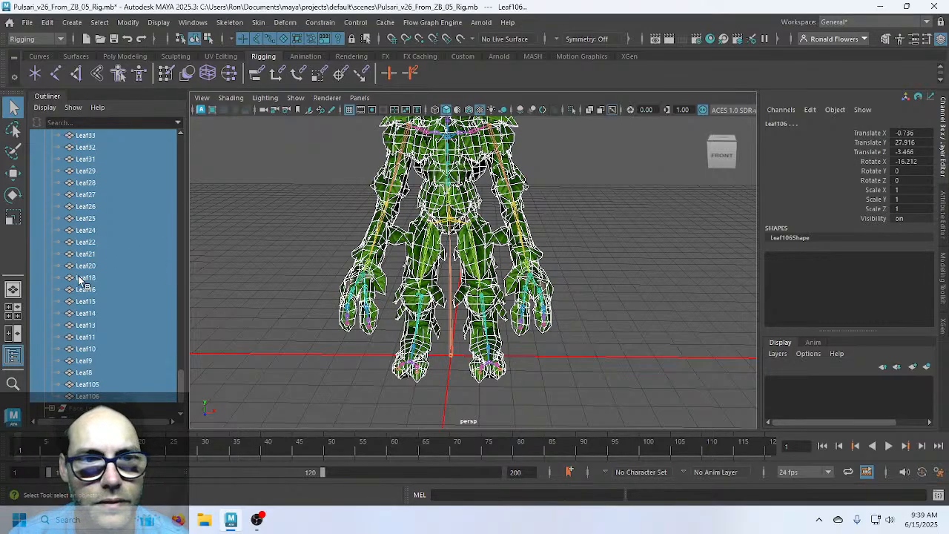
shift+click(450, 345)
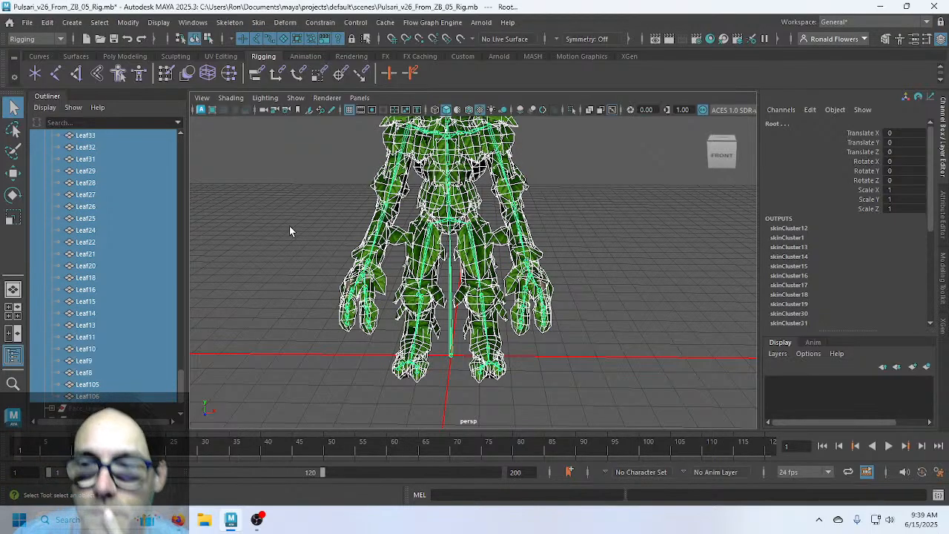
Bind the selected leaves to the joint hierarchy with the Closest distance bind method
click(261, 24)
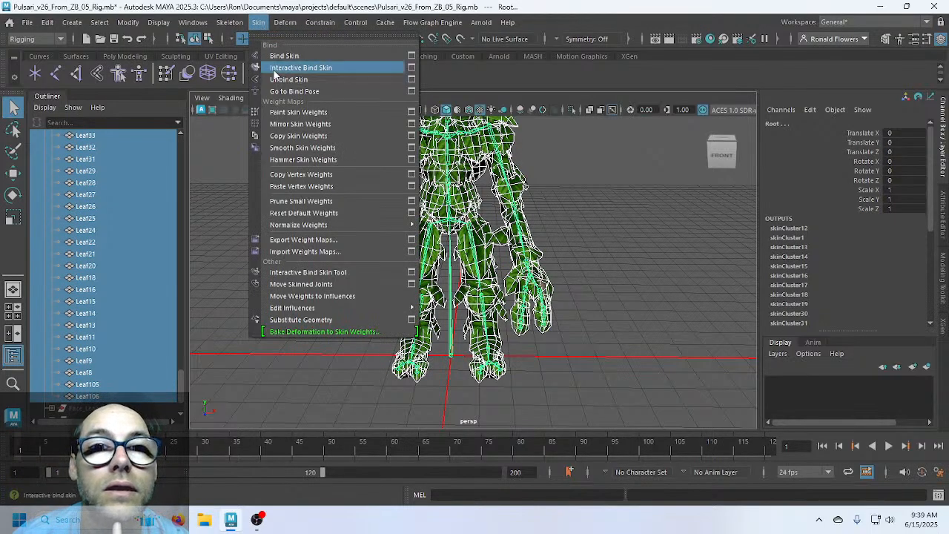
click(411, 58)
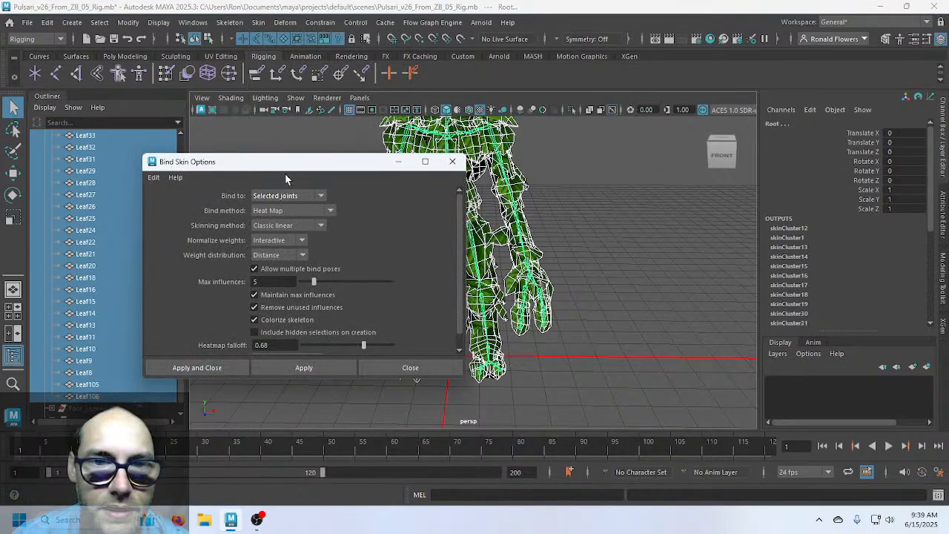
click(290, 195)
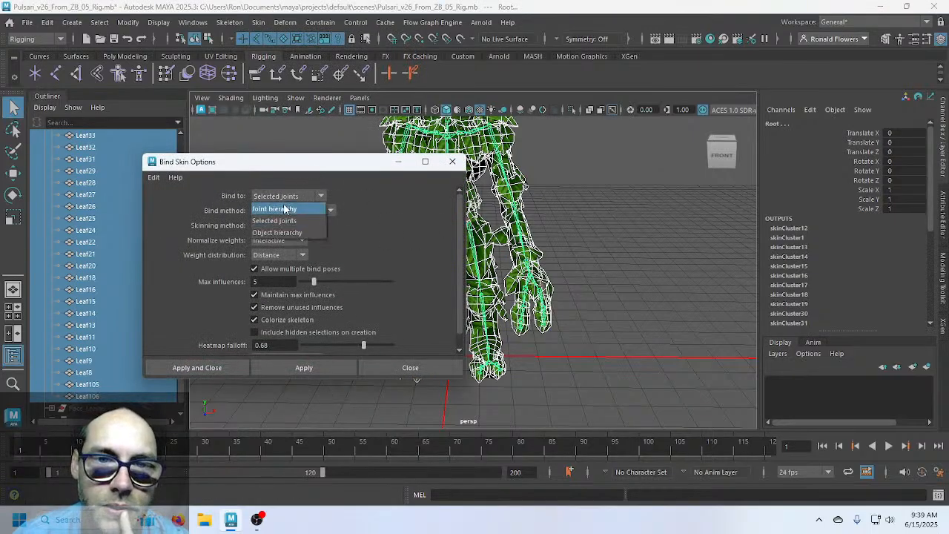
click(275, 209)
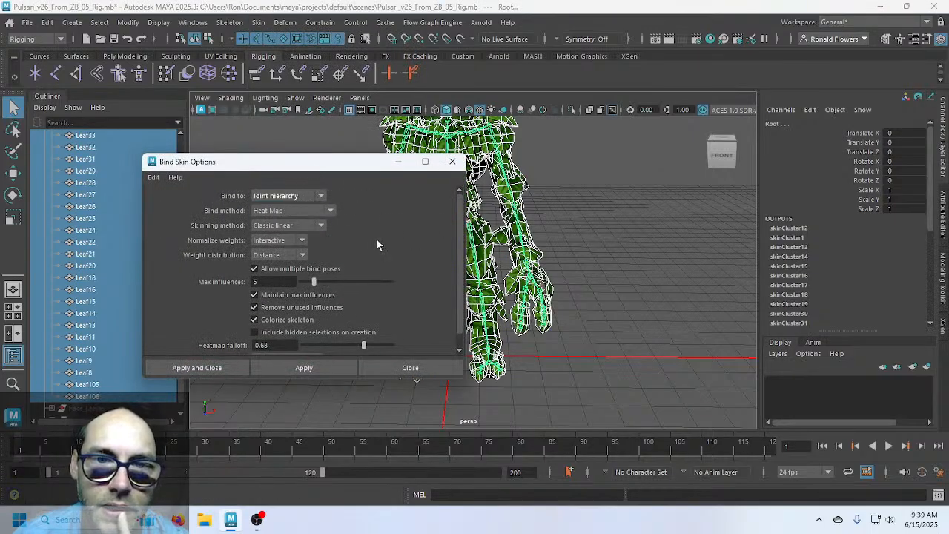
click(330, 210)
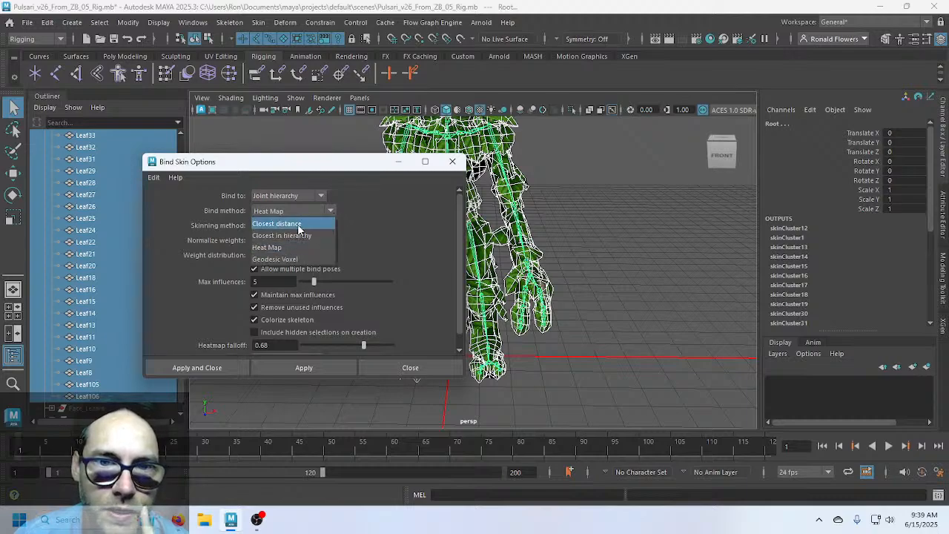
click(299, 224)
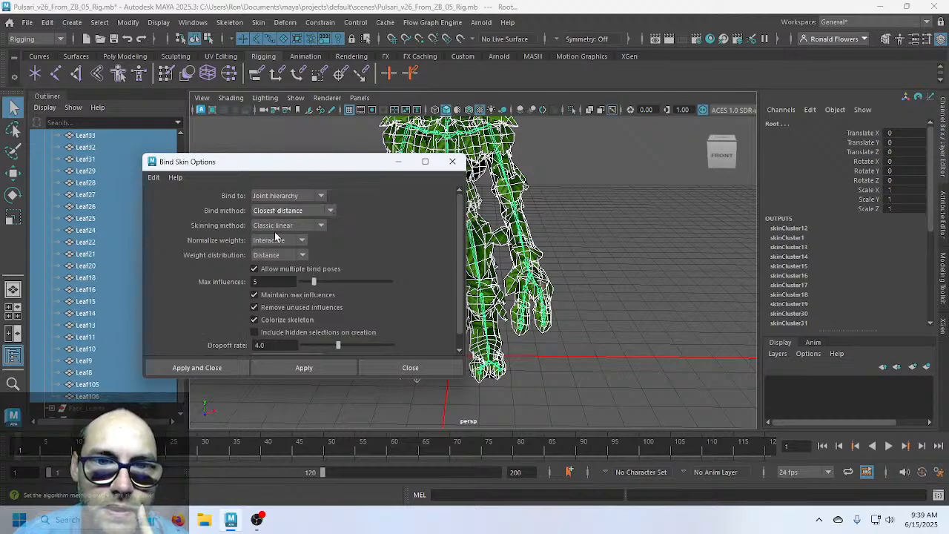
click(205, 373)
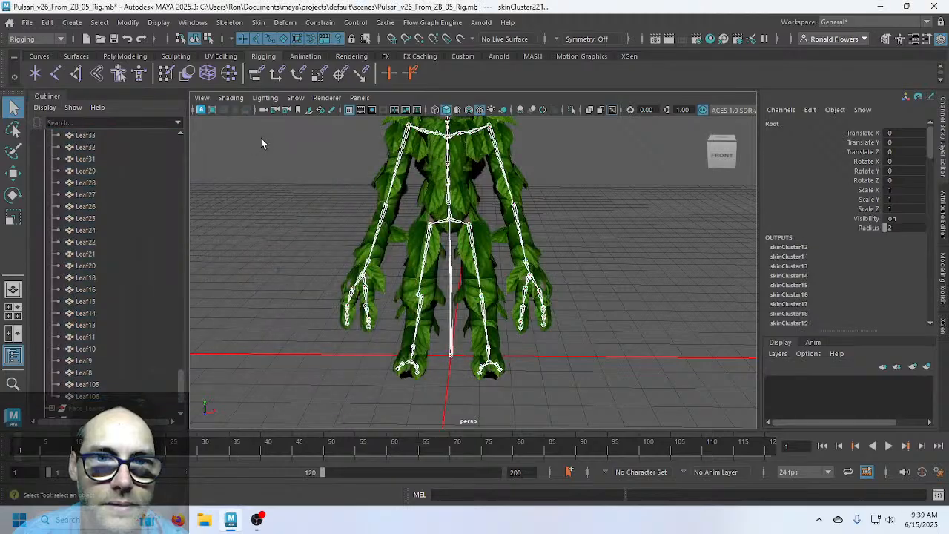
Rotate the L_Shoulder joint to raise the left arm (Rotate Z 72.592)
click(289, 282)
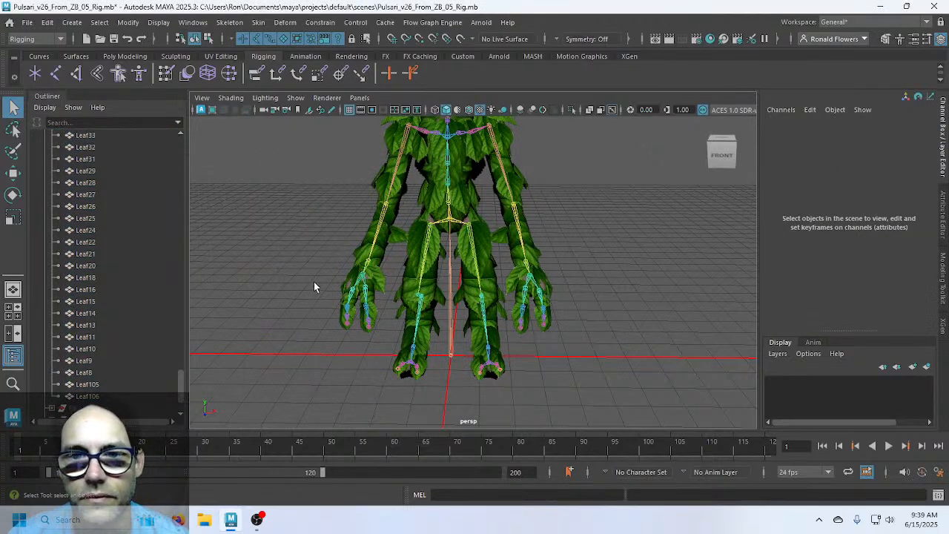
alt+drag(314, 282, 379, 335)
alt+middle_drag(446, 228, 379, 348)
alt+right_drag(379, 348, 435, 316)
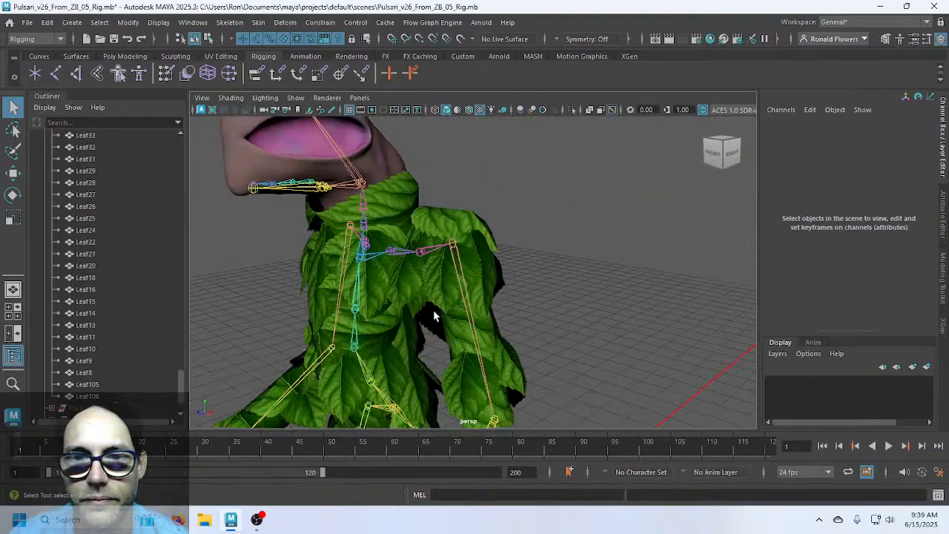
alt+drag(435, 315, 487, 294)
click(473, 299)
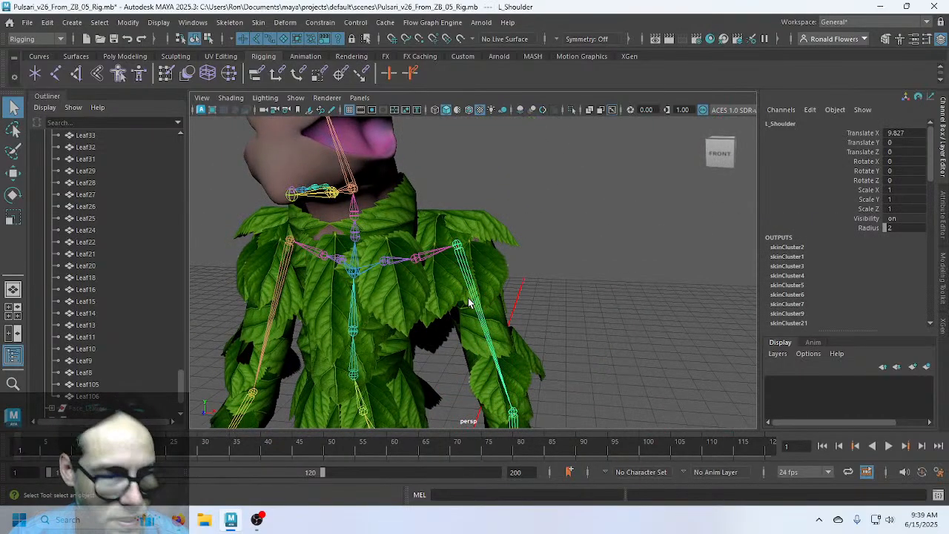
key(e)
drag(492, 205, 481, 345)
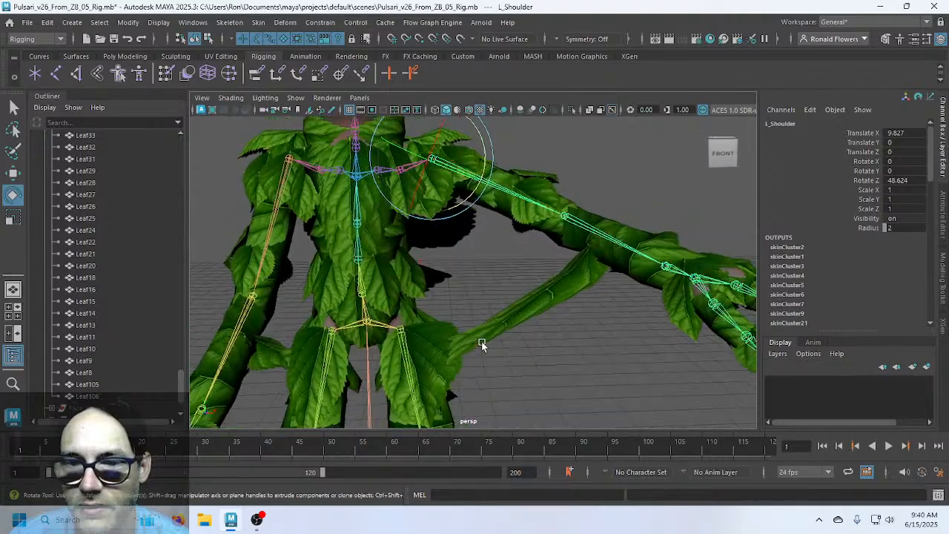
Inspect the raised arm's leaf deformation from several angles, then select the L_Hip joint
alt+drag(614, 264, 364, 219)
alt+drag(271, 197, 449, 281)
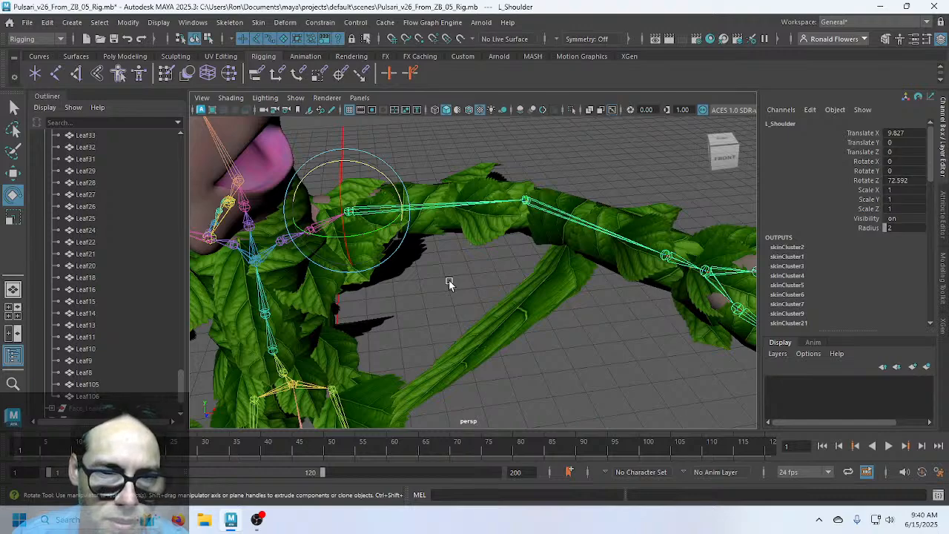
alt+drag(427, 353, 428, 307)
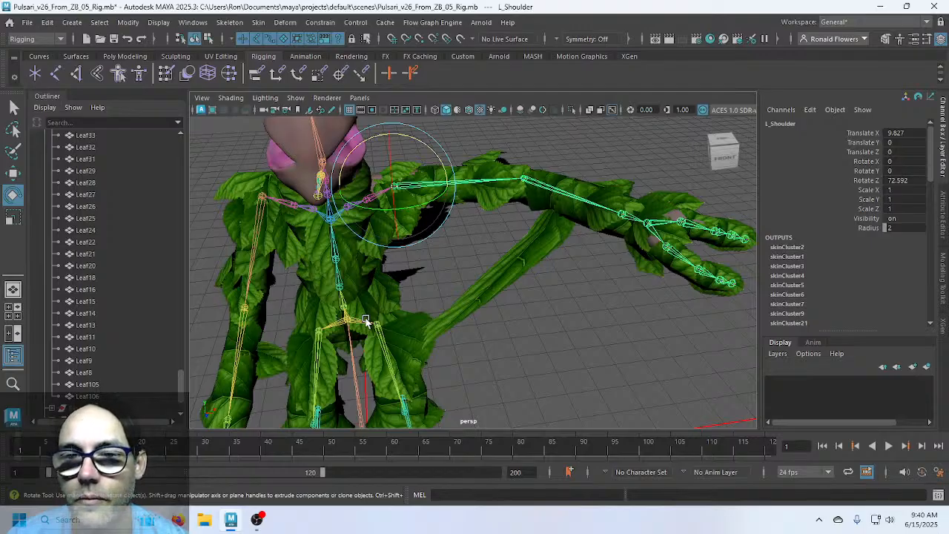
alt+drag(531, 315, 588, 362)
click(451, 249)
scroll(569, 371, up, 6)
Rotate the left knee joint to bend the lower leg
alt+middle_drag(582, 373, 500, 294)
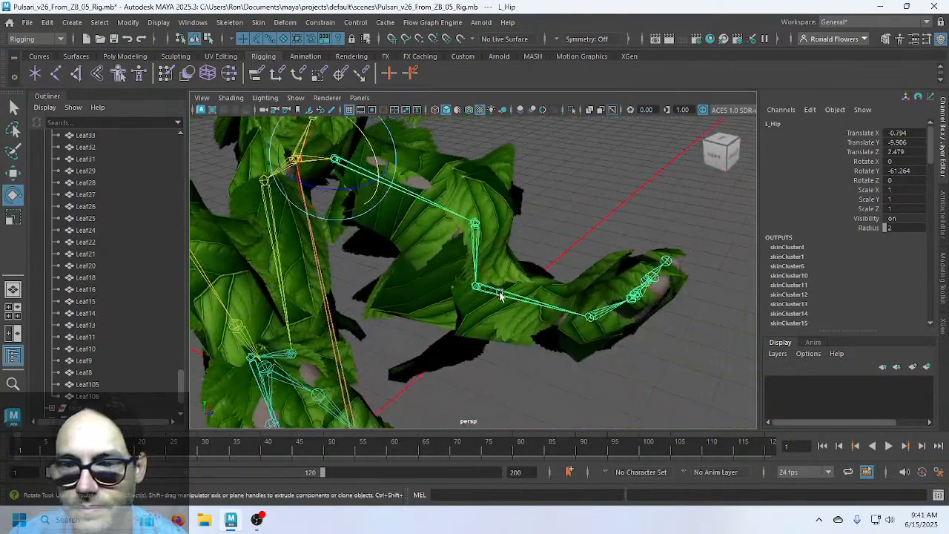
alt+drag(500, 294, 490, 312)
click(496, 274)
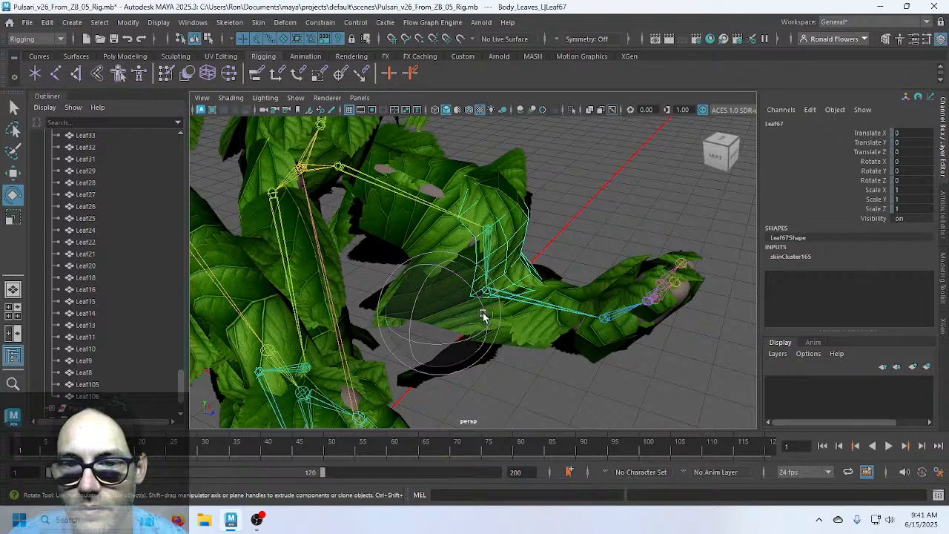
click(489, 235)
drag(532, 230, 496, 265)
Rotate the left foot joint to -42.543 in X and check the foot leaves bending
alt+drag(635, 333, 358, 256)
click(358, 255)
drag(339, 212, 398, 350)
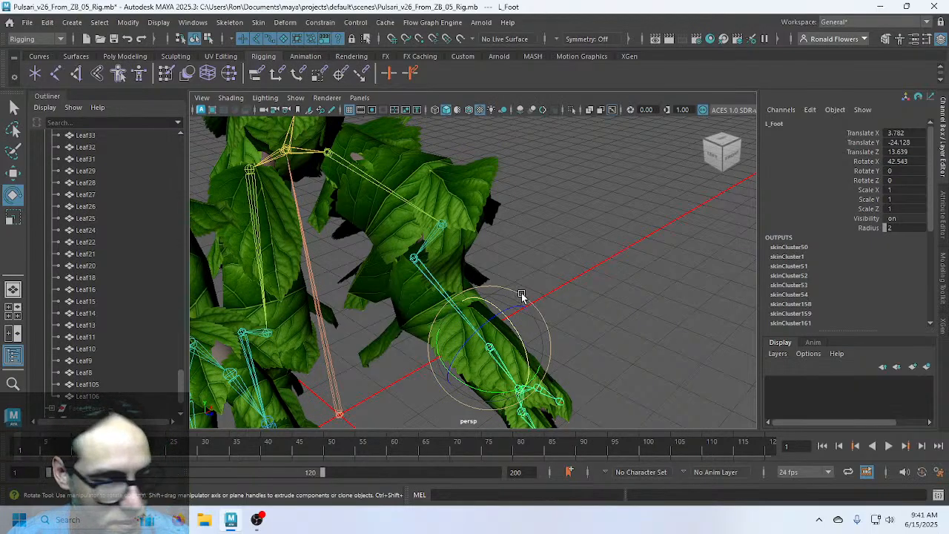
scroll(533, 296, down, 3)
alt+drag(525, 227, 435, 310)
scroll(549, 318, up, 3)
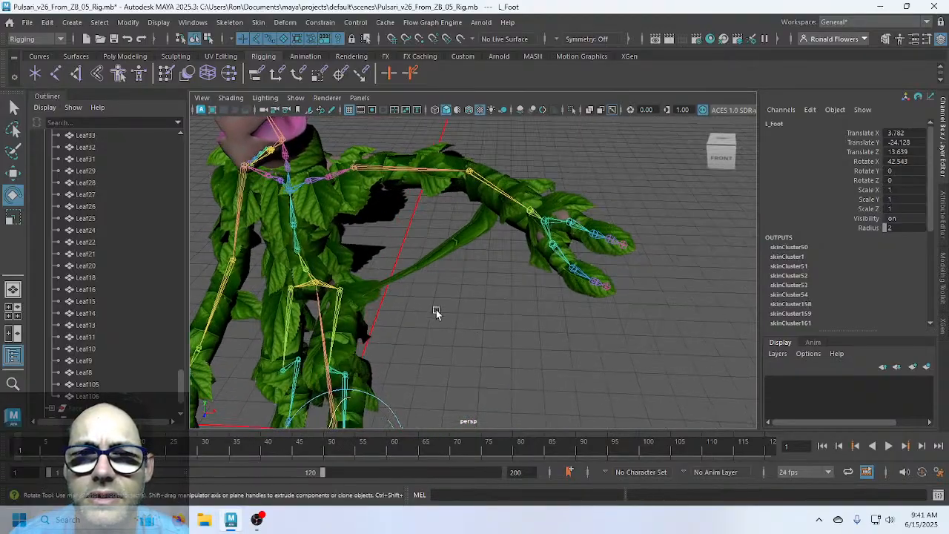
Set L_Shoulder Rotate Z and L_Hip Rotate Y to 0 in the Channel Box
click(354, 169)
click(895, 180)
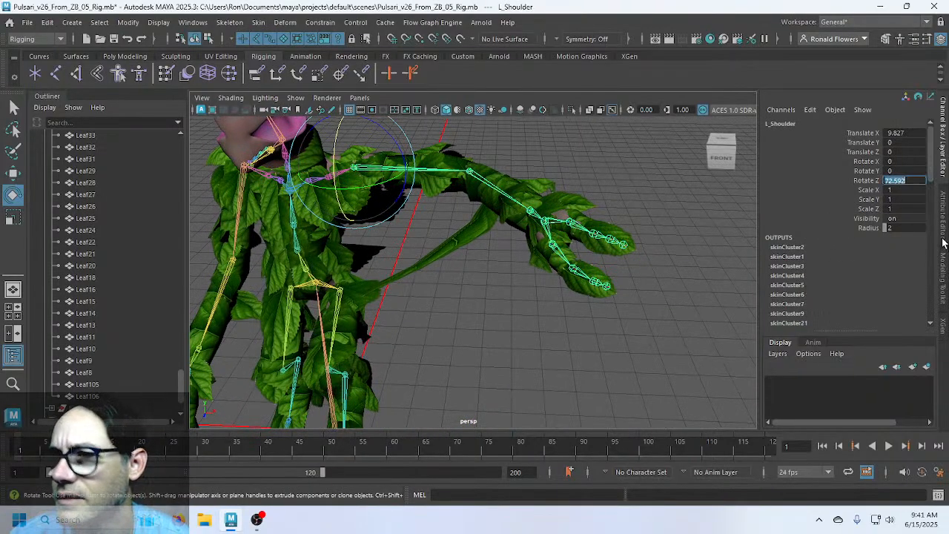
text(0)
key(Return)
alt+middle_drag(504, 357, 593, 206)
alt+drag(450, 300, 528, 332)
click(395, 213)
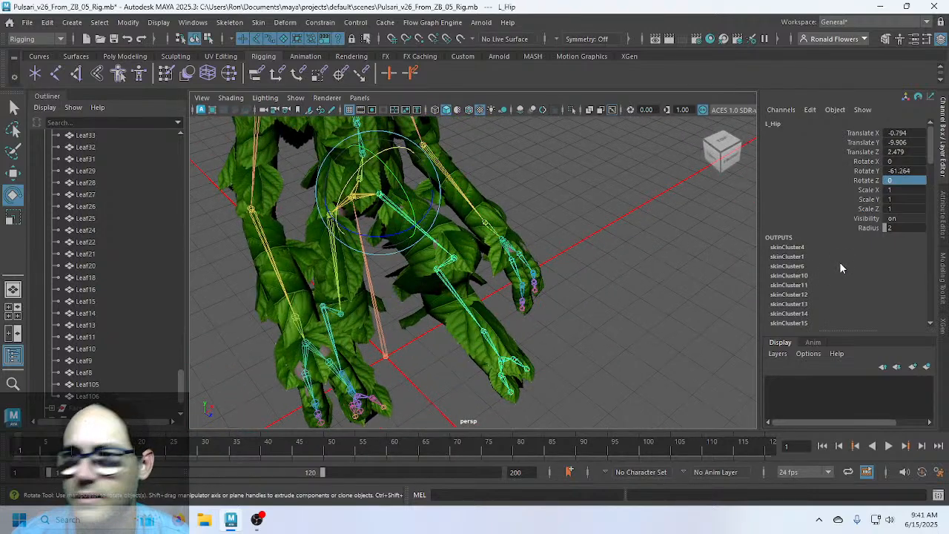
click(911, 170)
text(0)
key(Return)
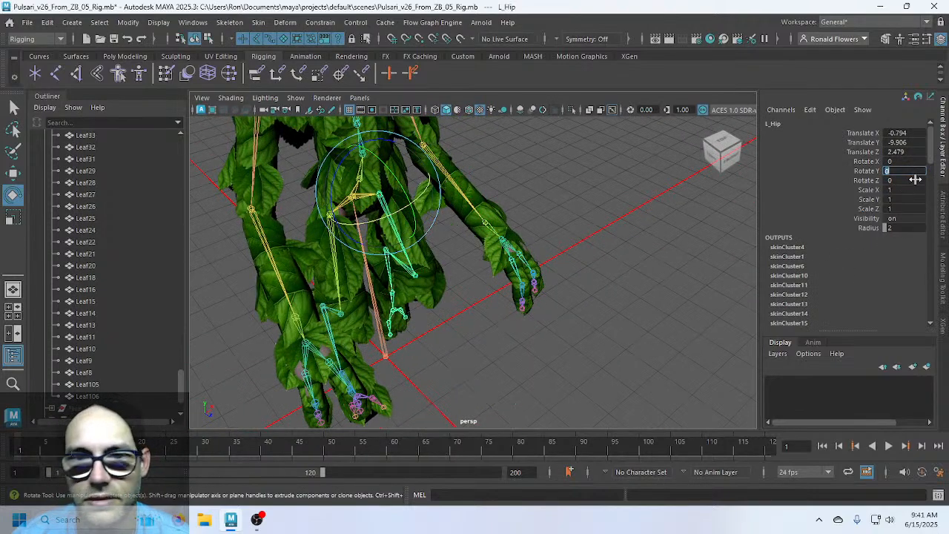
Set L_Knee Rotate Y to 0 in the Channel Box
scroll(461, 400, up, 4)
alt+drag(467, 392, 421, 307)
click(381, 289)
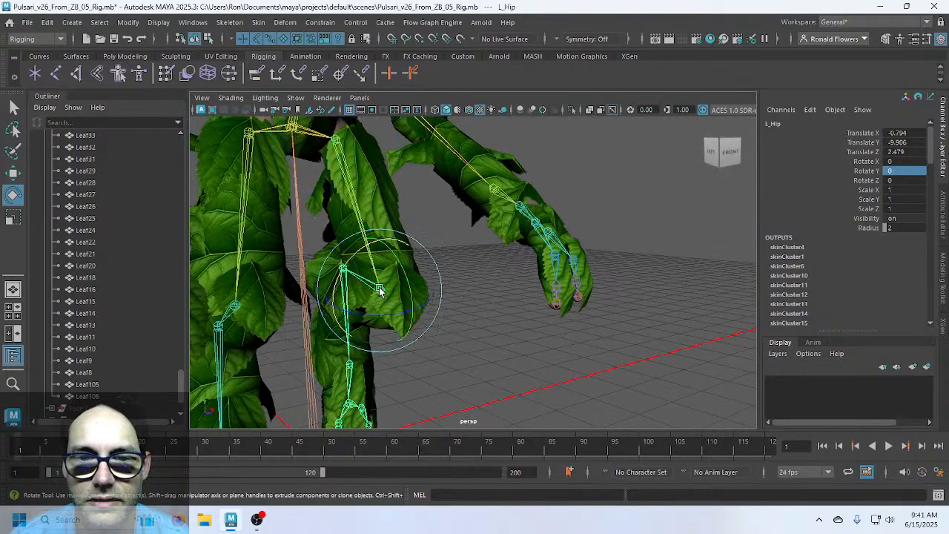
click(893, 171)
text(0)
key(Return)
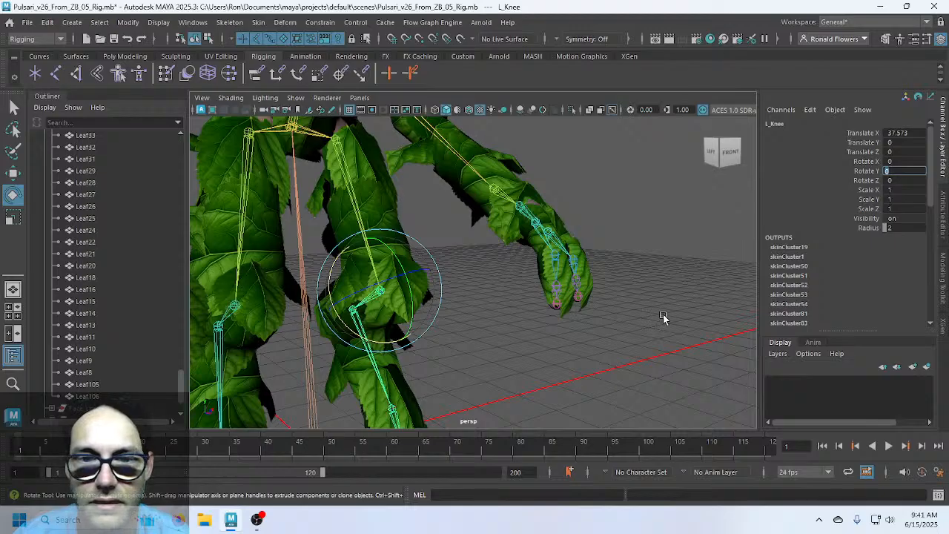
Undo repeatedly back to the rest pose, removing the closest-distance leaf bind
alt+drag(664, 317, 494, 298)
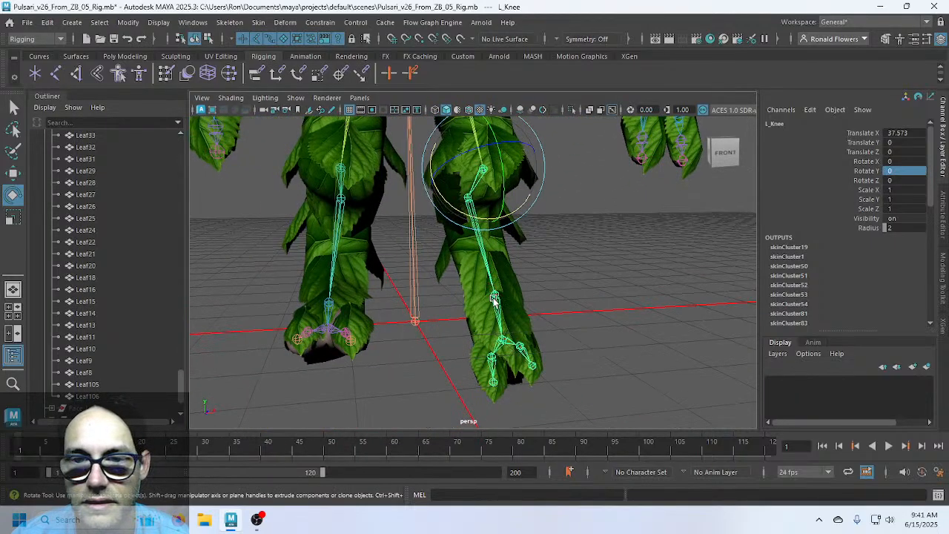
click(494, 299)
alt+drag(582, 349, 617, 343)
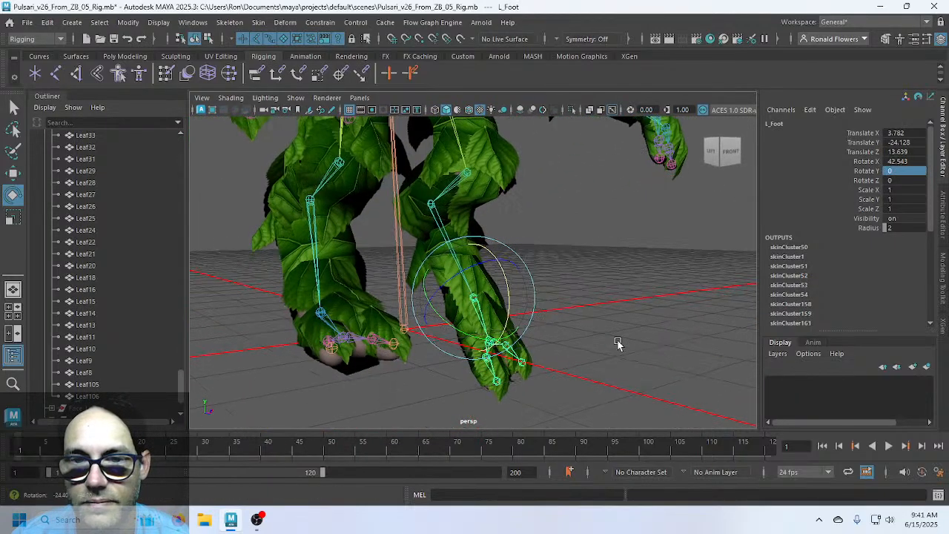
scroll(618, 342, down, 6)
alt+middle_drag(635, 254, 622, 324)
alt+drag(622, 324, 592, 321)
key(ctrl+z)
key(ctrl+z)
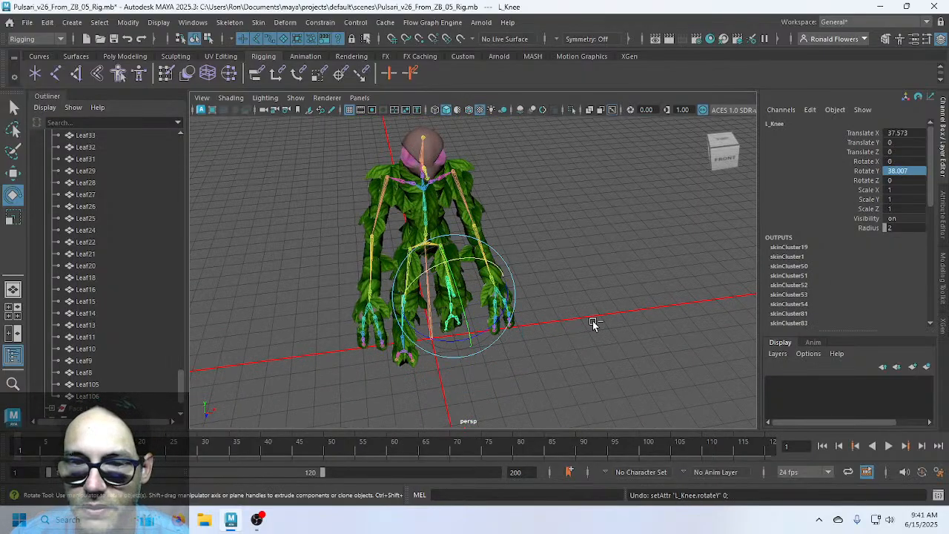
key(ctrl+z)
key(ctrl+z)
key(ctrl+z)
key(ctrl+z)
key(ctrl+z)
key(ctrl+z)
key(ctrl+z)
key(ctrl+z)
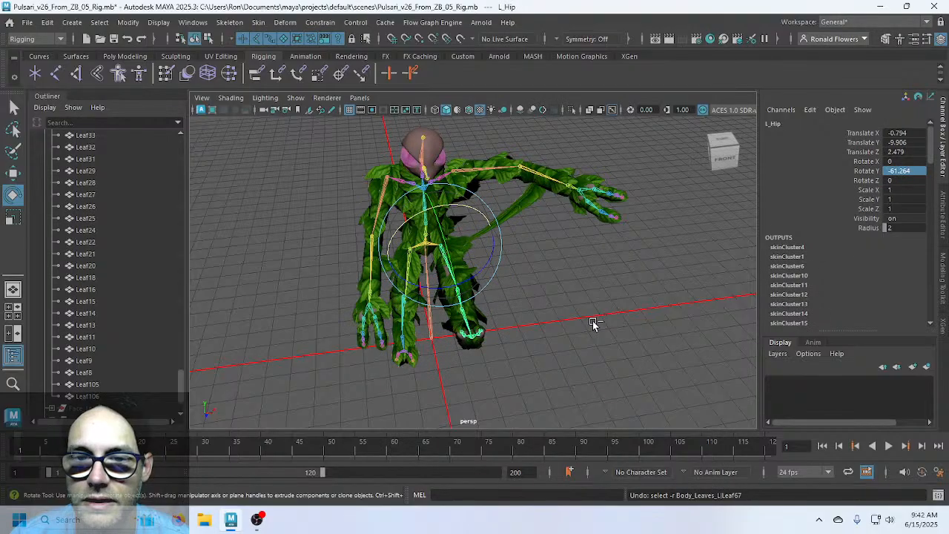
key(ctrl+z)
key(ctrl+z)
key(ctrl+z)
key(ctrl+z)
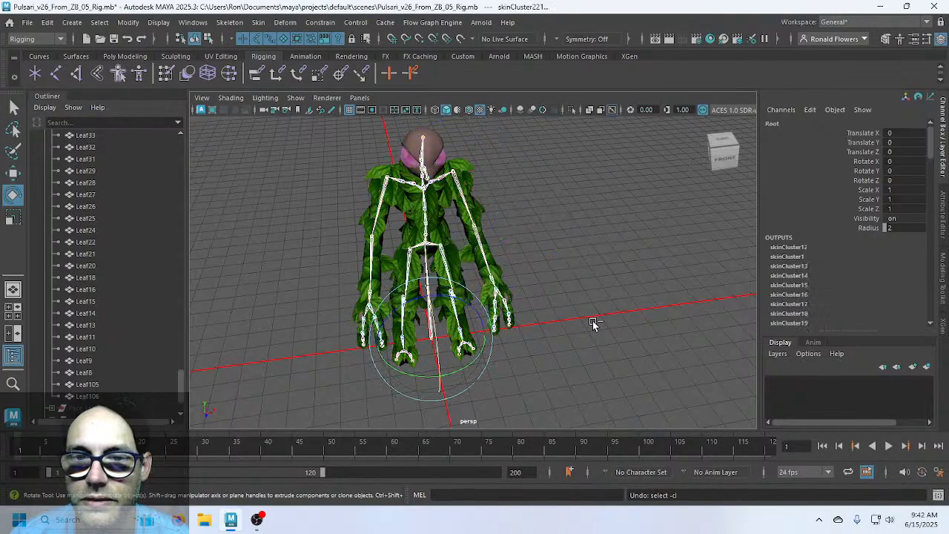
key(ctrl+z)
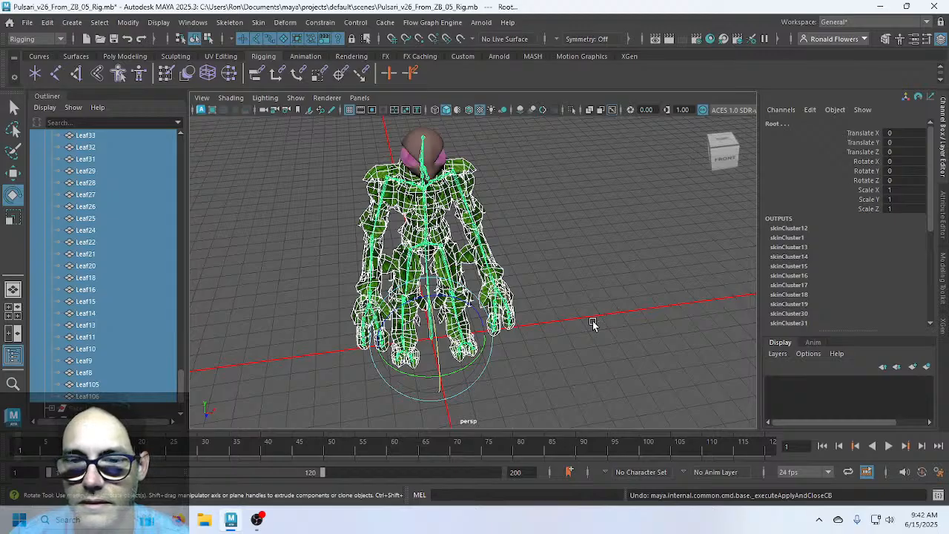
Reselect the leaves with the Root joint and bind them using the Heat Map bind method
key(ctrl+z)
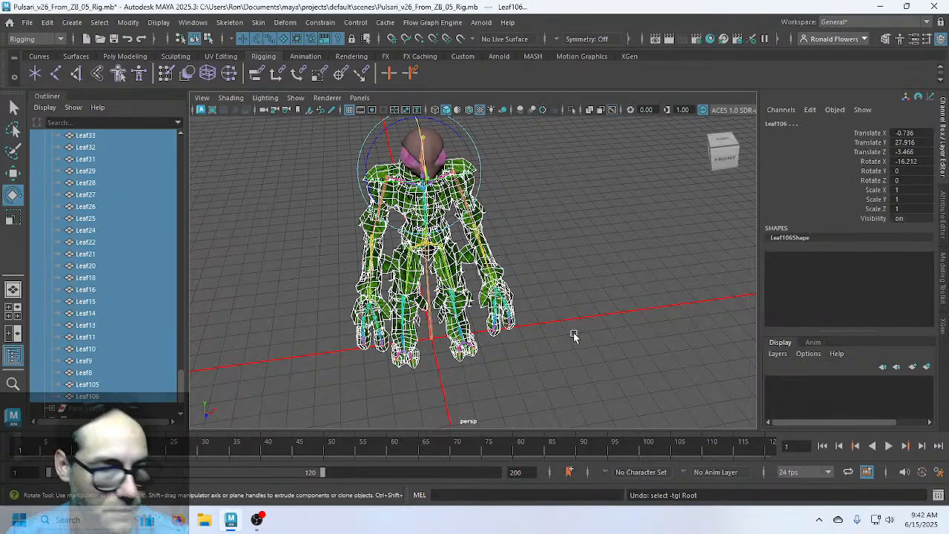
shift+click(429, 331)
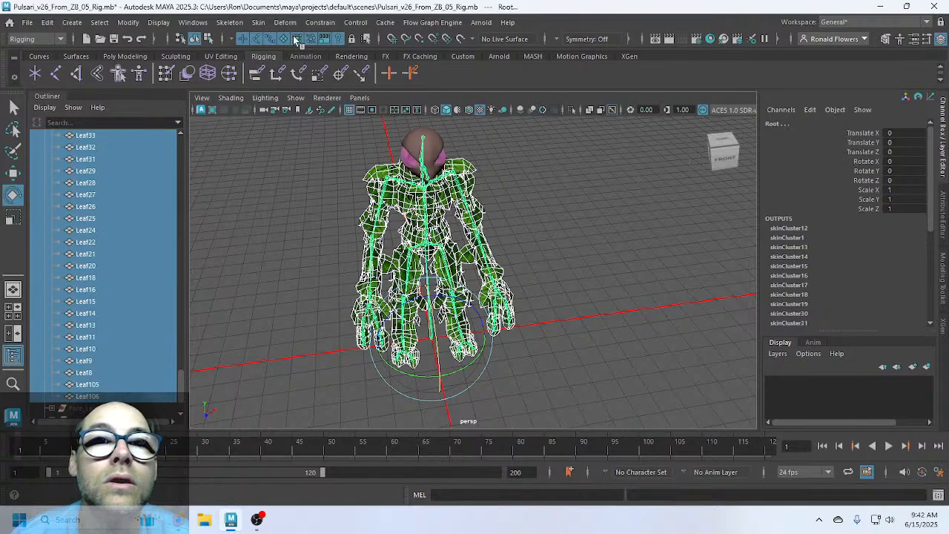
click(258, 23)
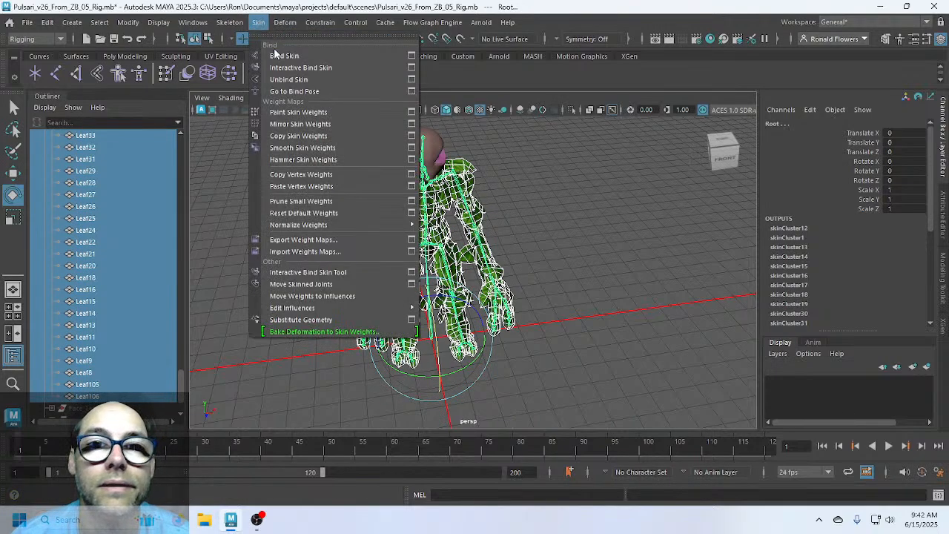
click(410, 55)
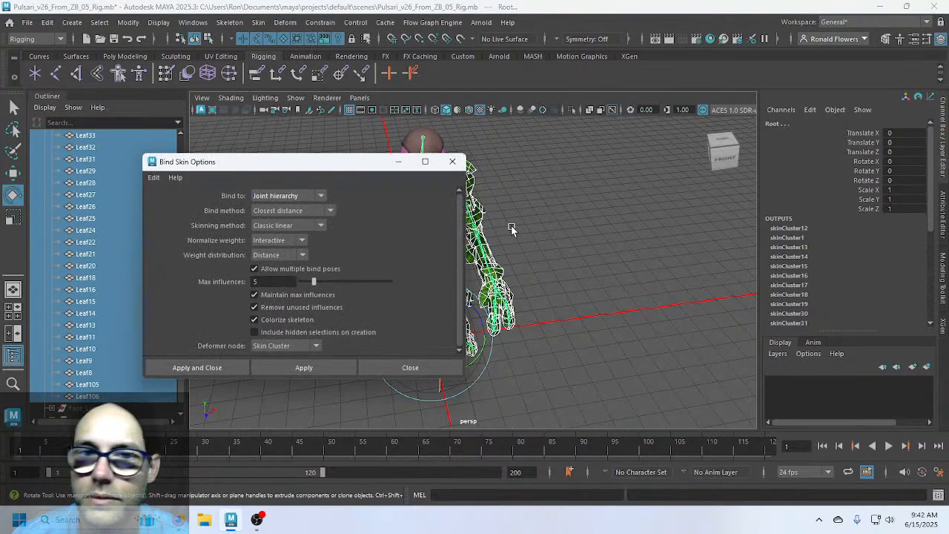
drag(264, 163, 656, 182)
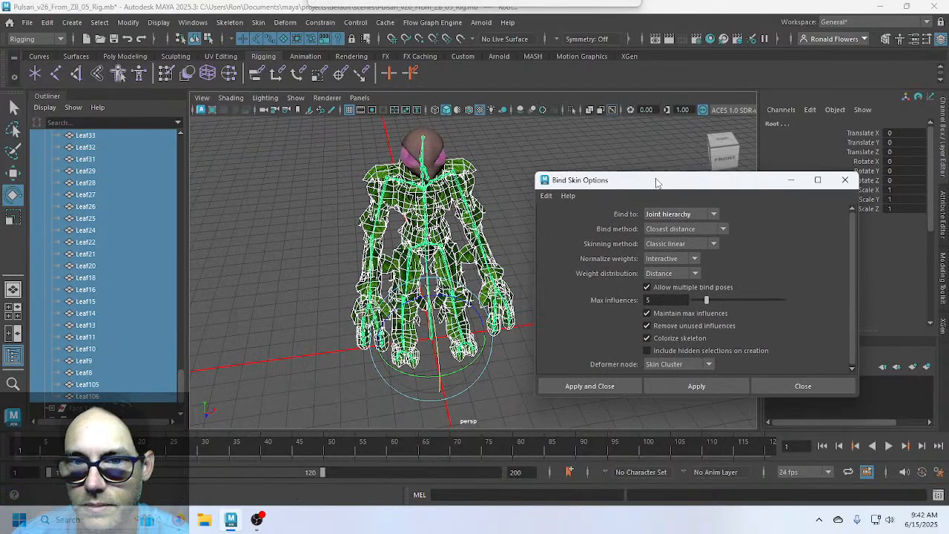
click(723, 230)
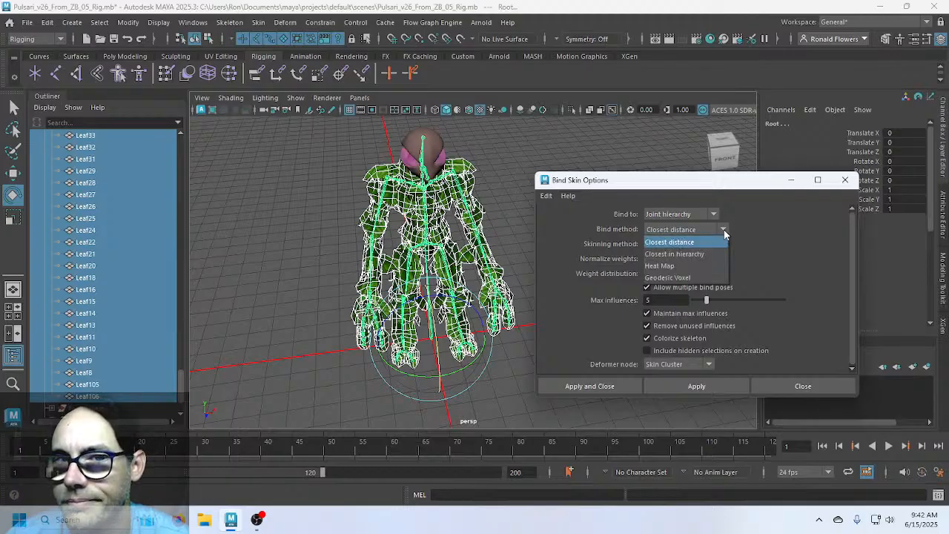
click(691, 265)
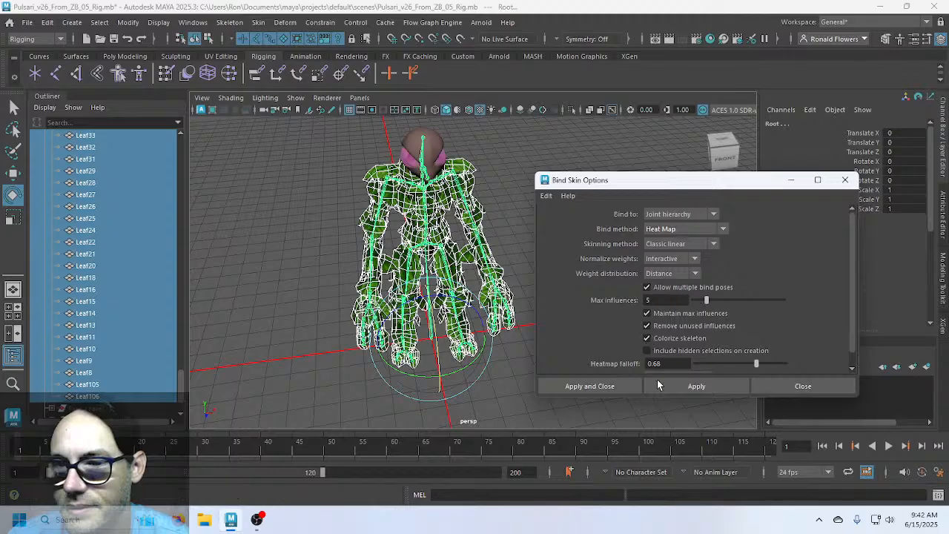
click(690, 387)
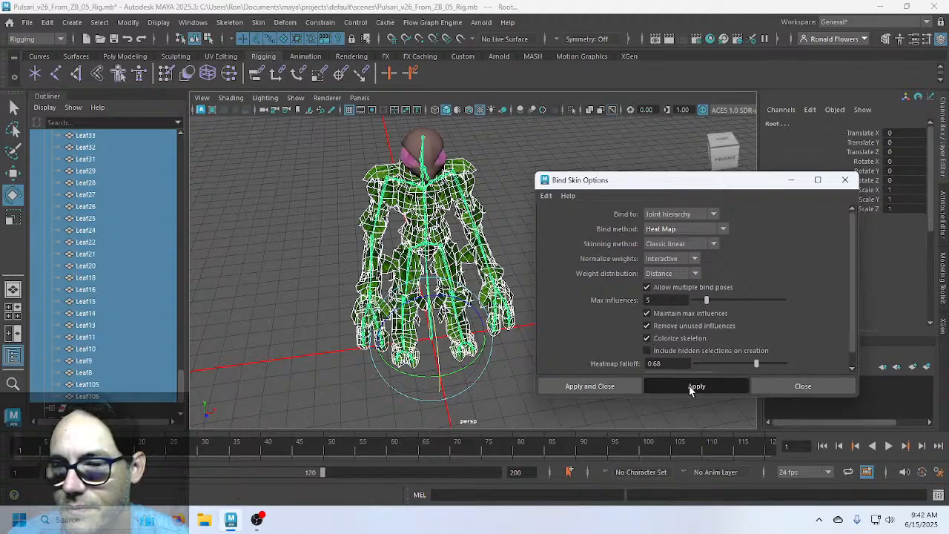
Apply the heat map bind and dismiss the non-manifold error for Leaf58ShapeOrig
click(690, 387)
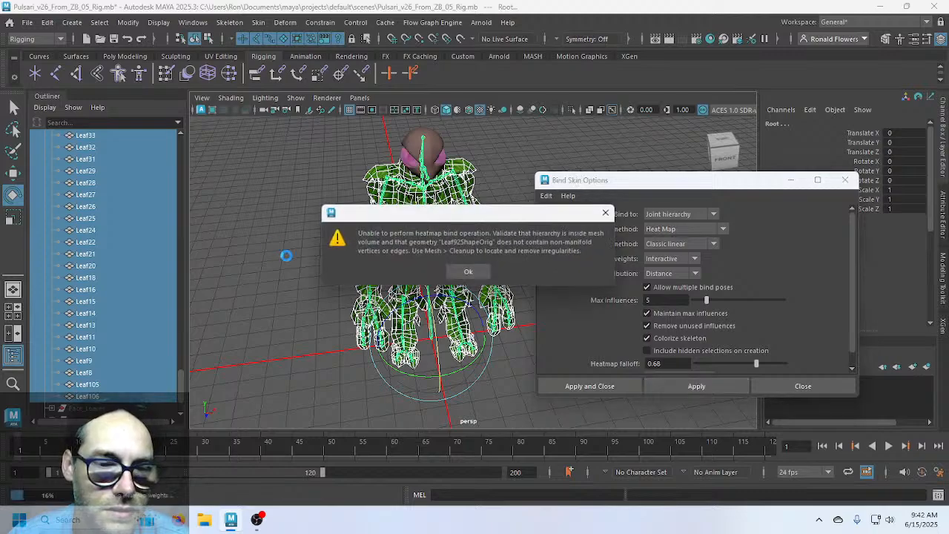
click(471, 273)
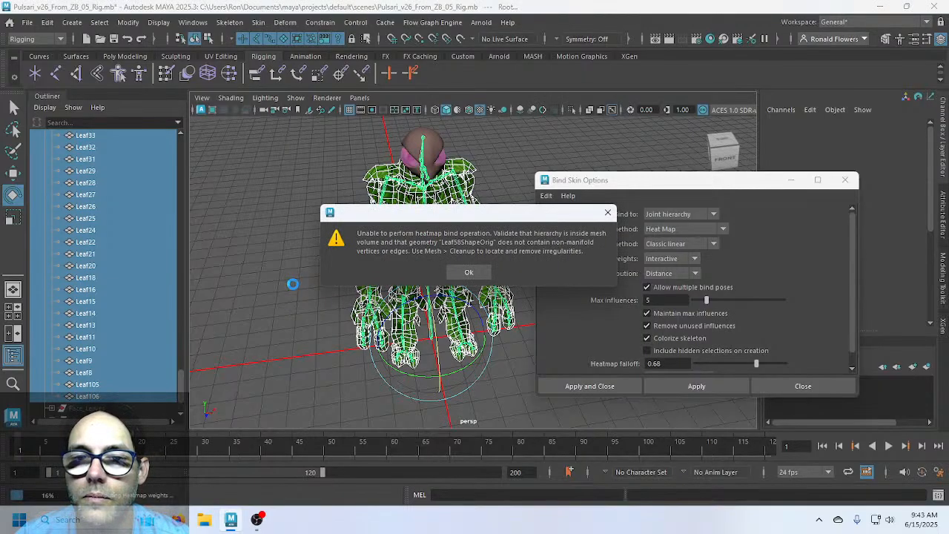
Dismiss the successive heat-map bind warnings, including those for Leaf44 and Leaf35
click(465, 272)
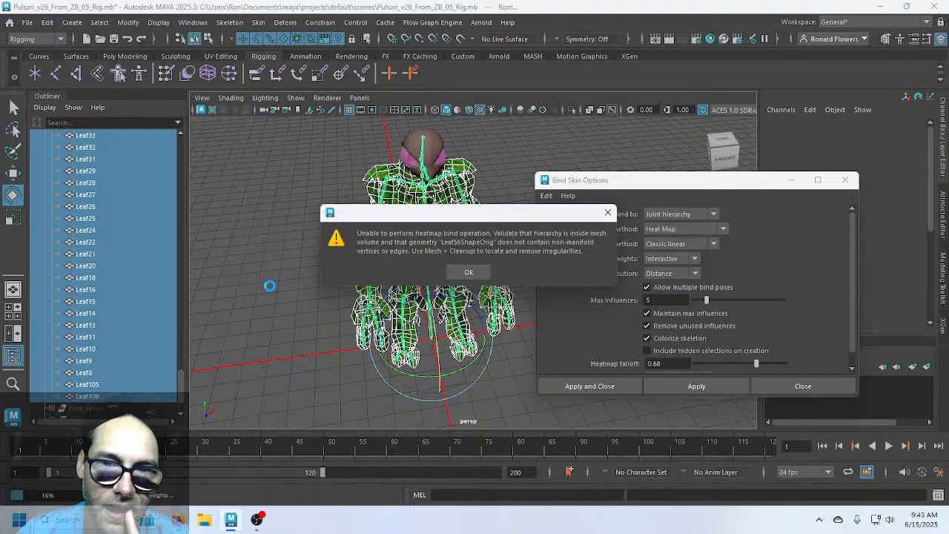
click(461, 274)
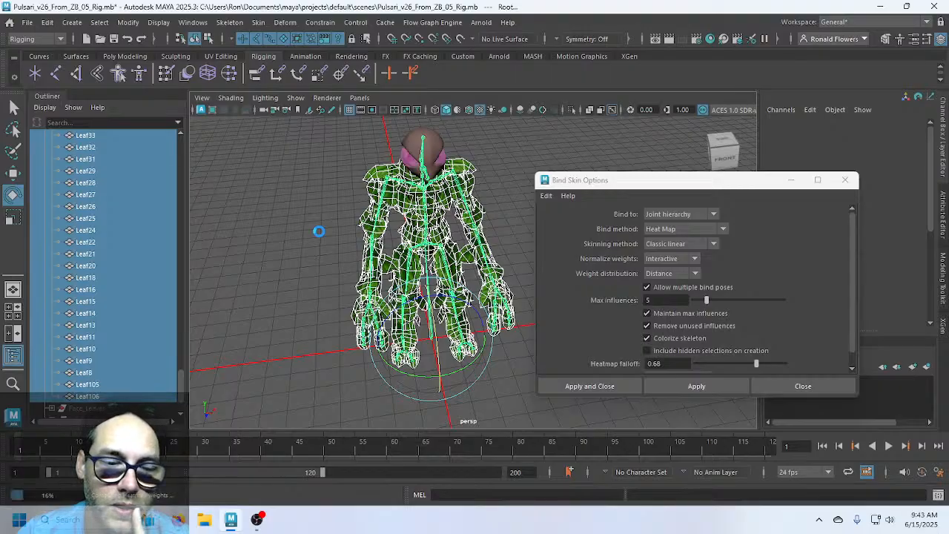
click(468, 272)
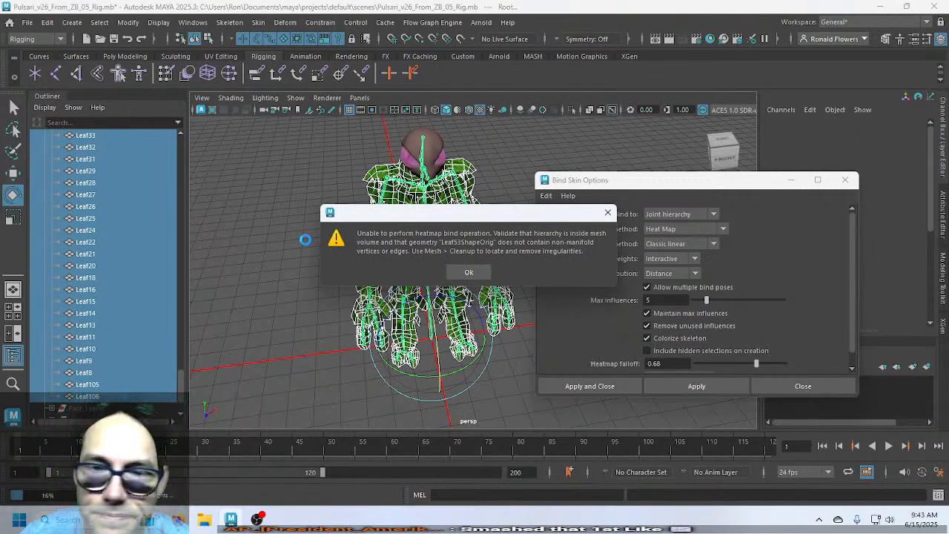
click(469, 272)
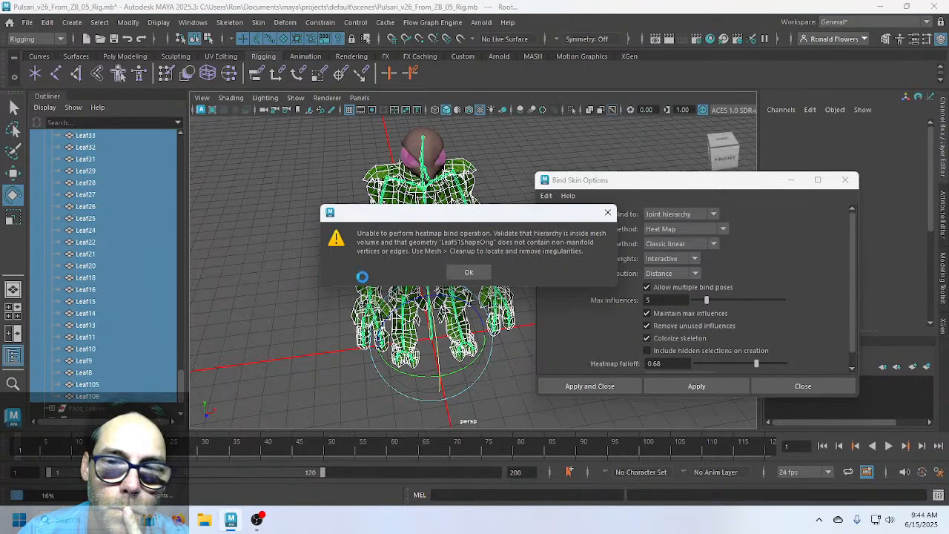
click(471, 272)
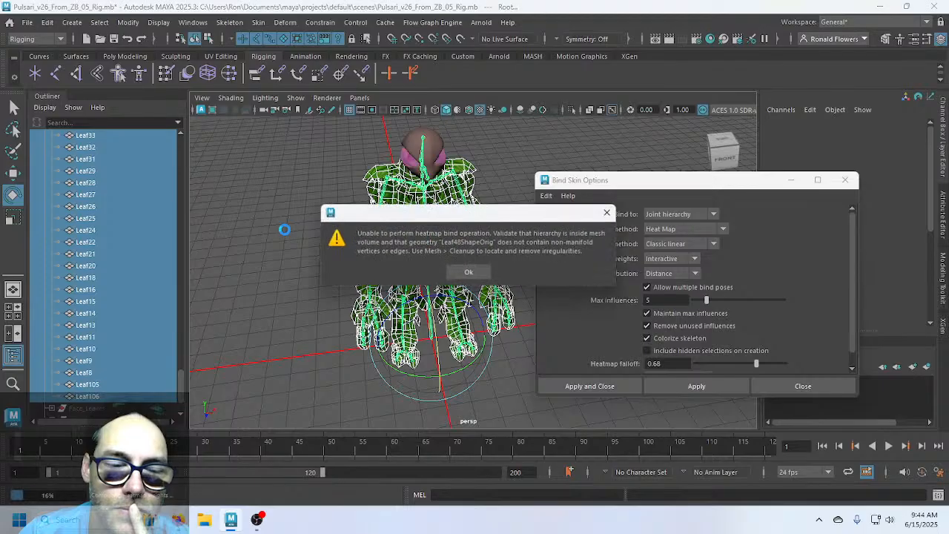
click(465, 271)
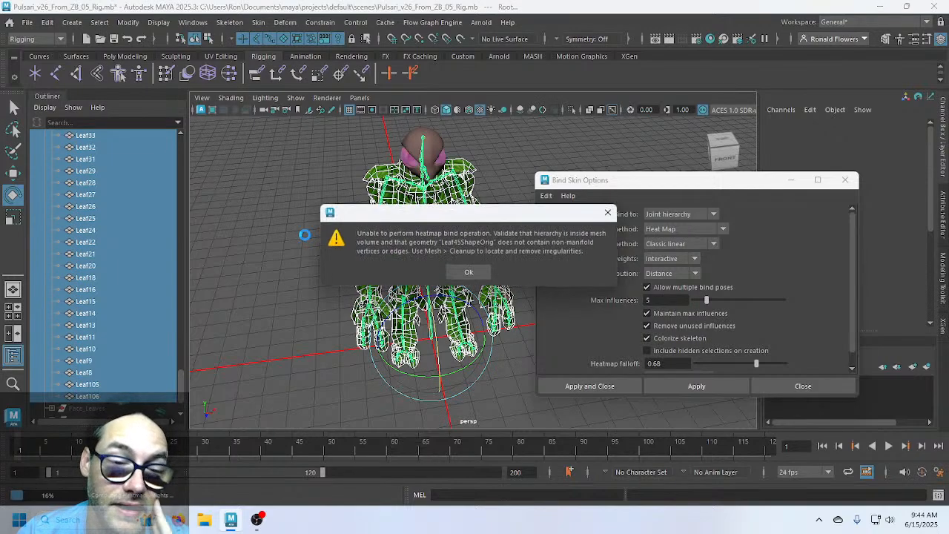
click(467, 271)
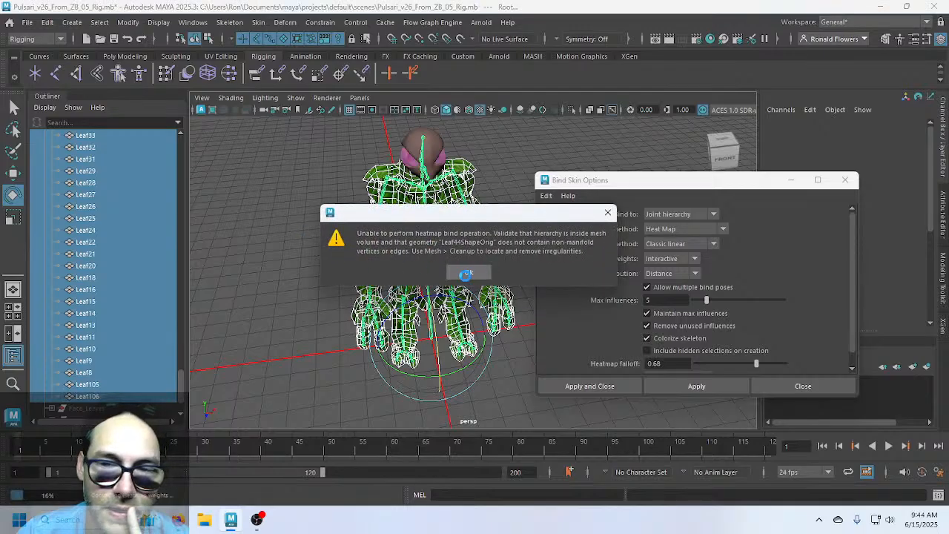
click(467, 271)
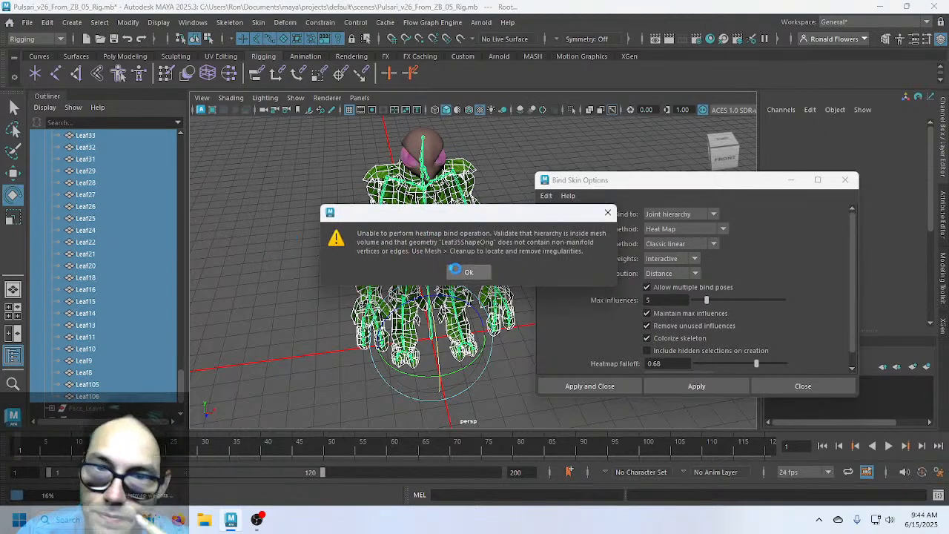
Clear the next non-manifold warnings for Leaf31, Leaf28 and Leaf24ShapeOrig
key(Return)
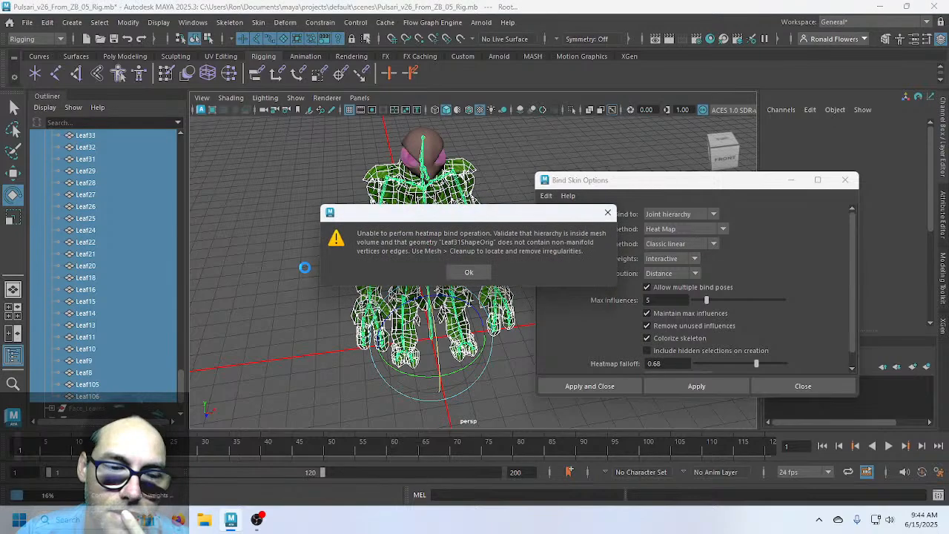
click(467, 269)
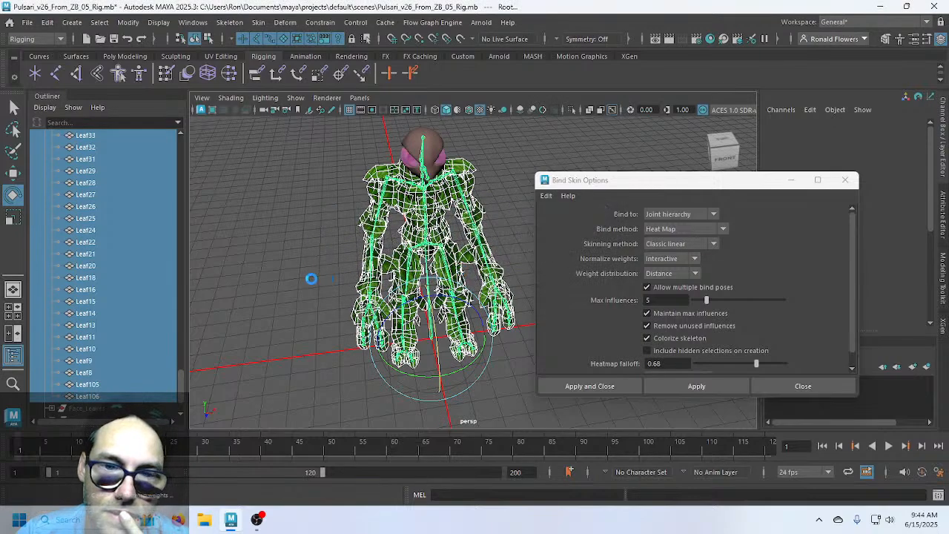
click(470, 272)
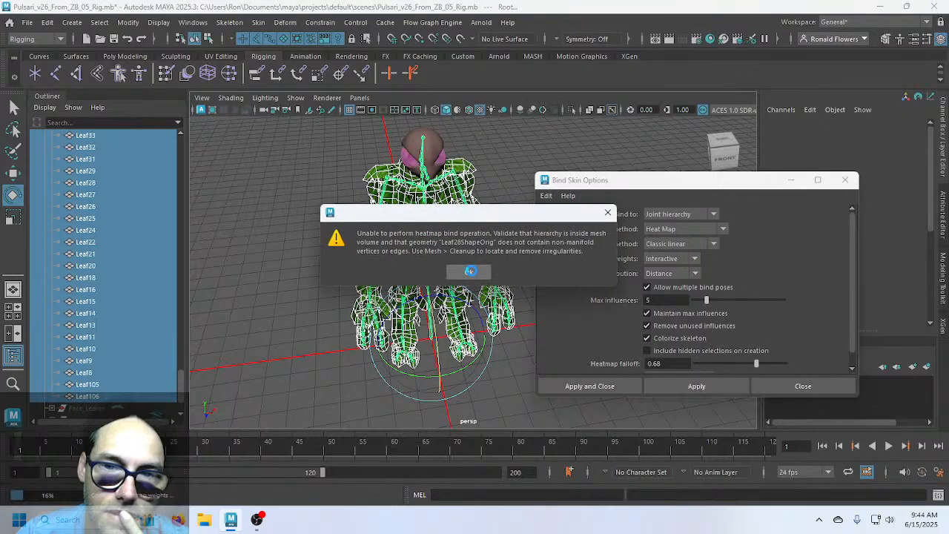
click(470, 272)
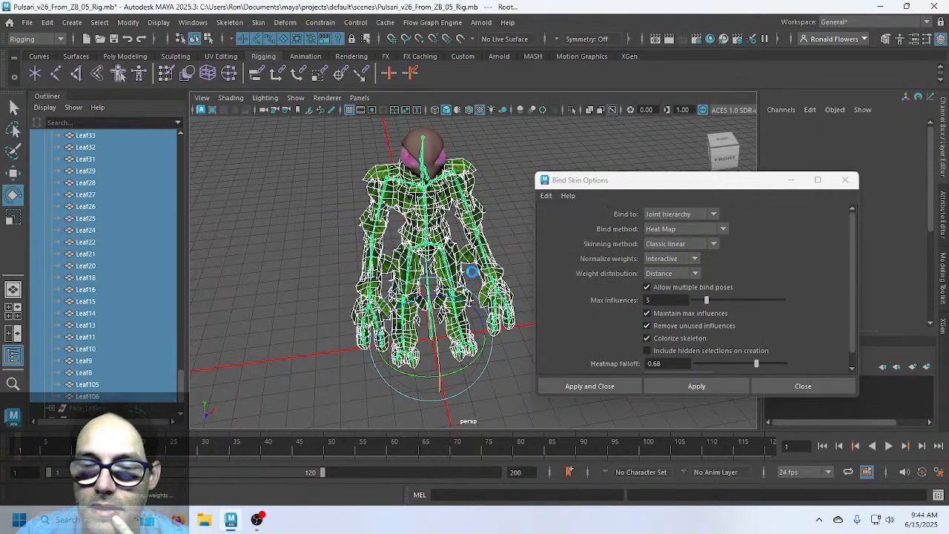
click(471, 272)
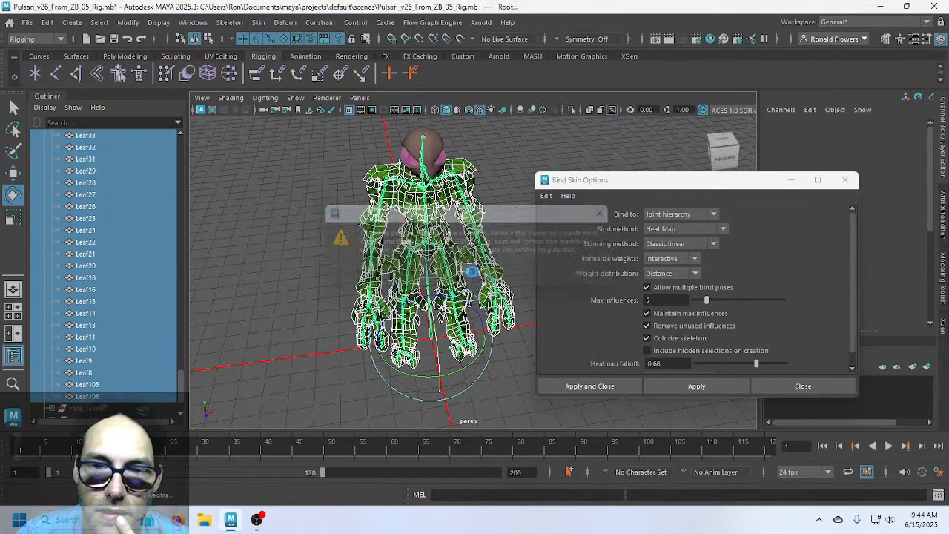
click(471, 272)
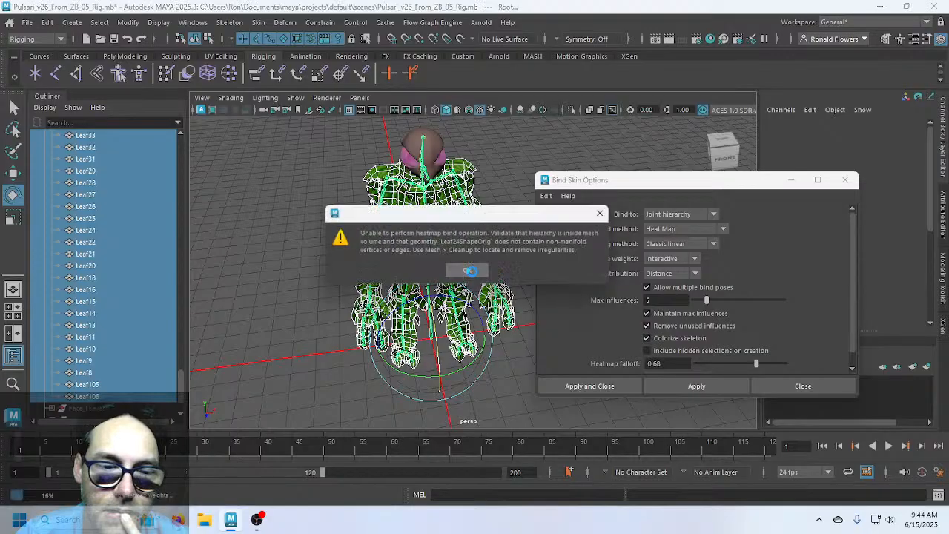
click(471, 272)
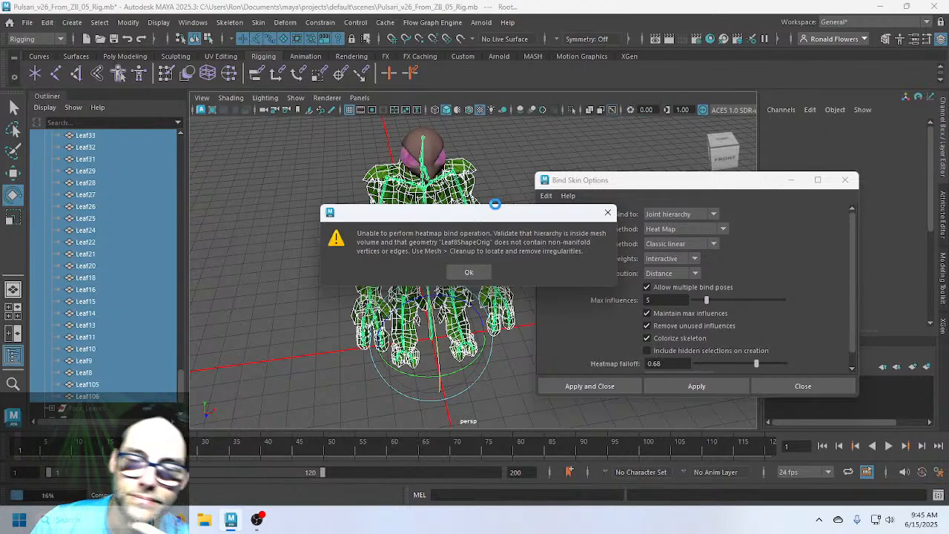
Dismiss the remaining bind warnings for Leaf8ShapeOrig and Leaf46ShapeOrig
click(469, 272)
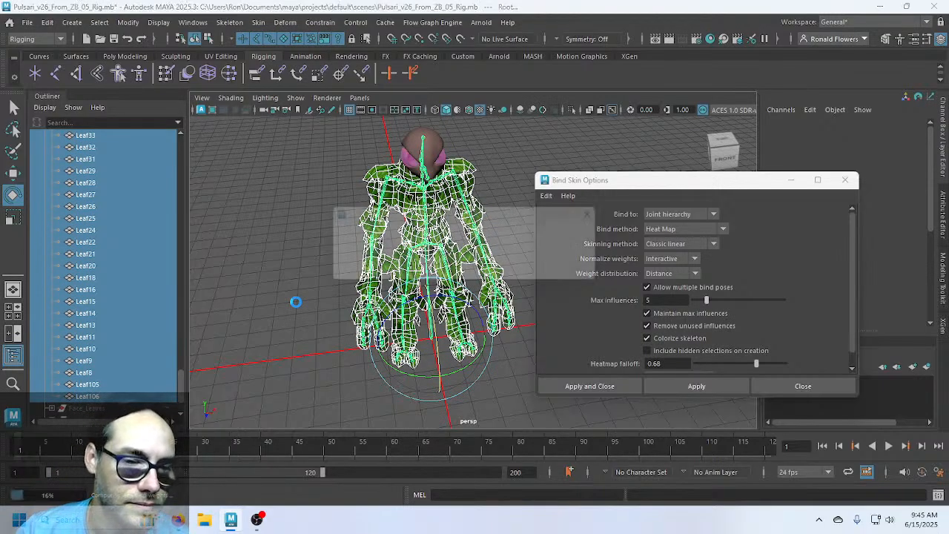
click(468, 268)
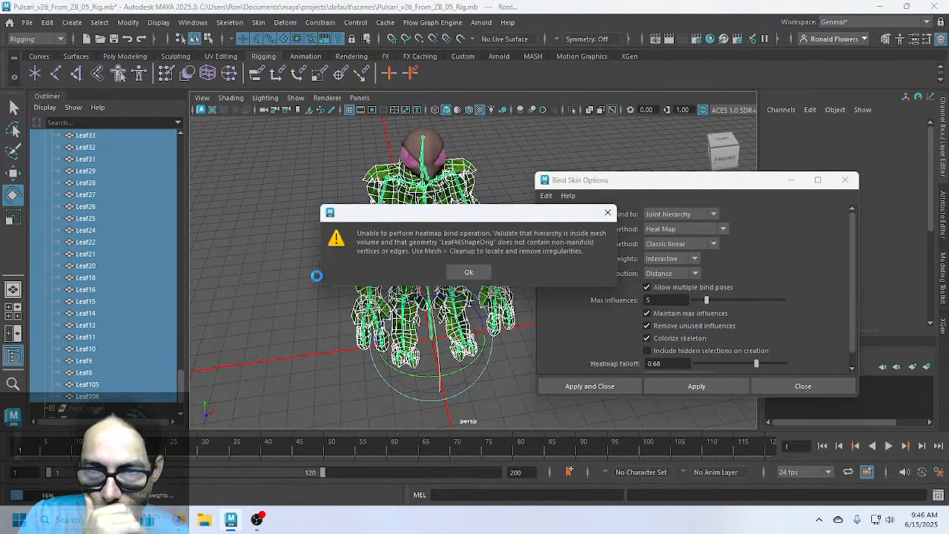
click(468, 272)
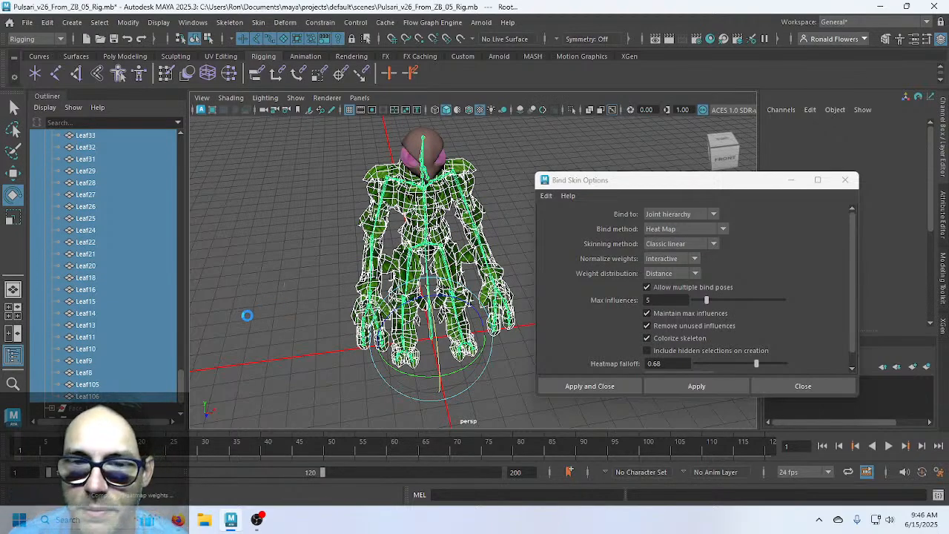
Dismiss the final heat-map warning and close Bind Skin Options once skinning finishes
click(461, 272)
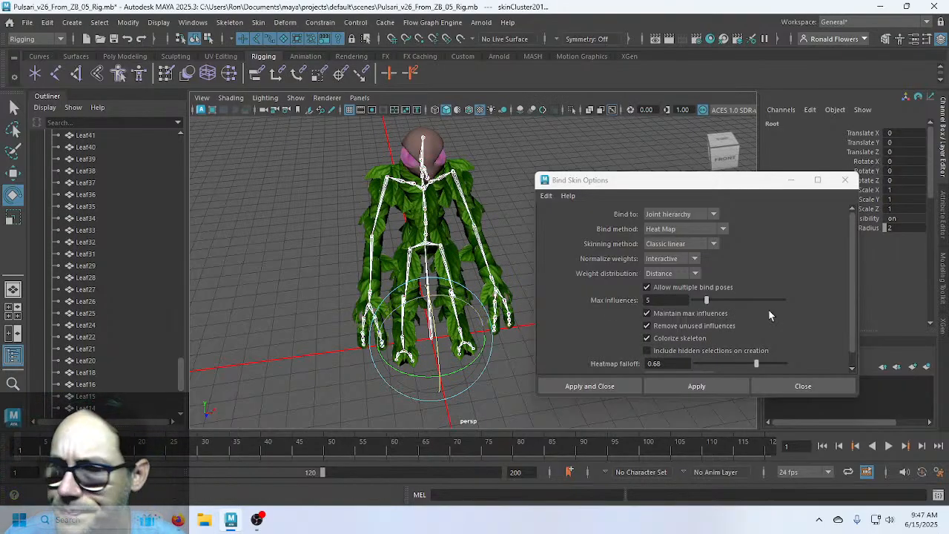
click(765, 393)
Select L_Shoulder and raise the left arm on Z to test the leaf deformation
click(588, 275)
scroll(578, 291, up, 4)
alt+middle_drag(470, 213, 564, 350)
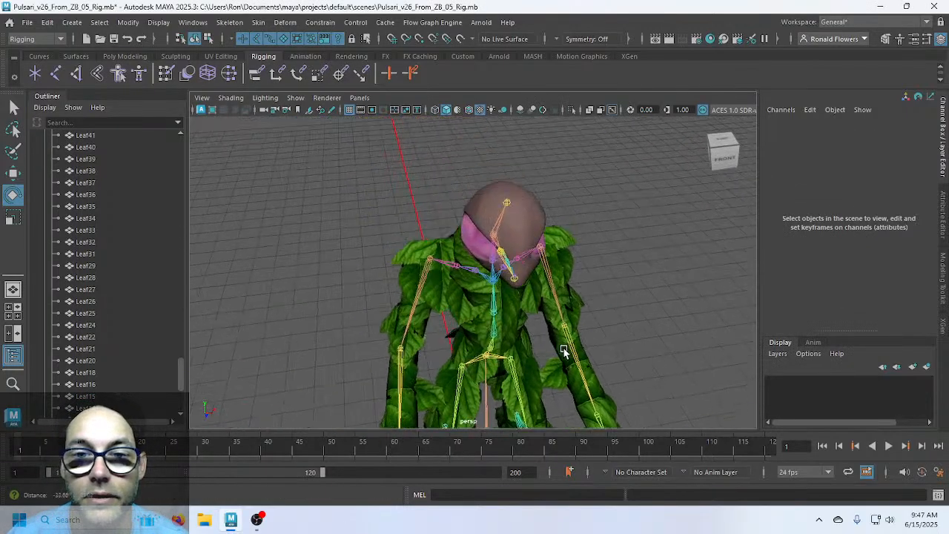
scroll(578, 301, up, 4)
alt+drag(578, 301, 582, 243)
click(610, 286)
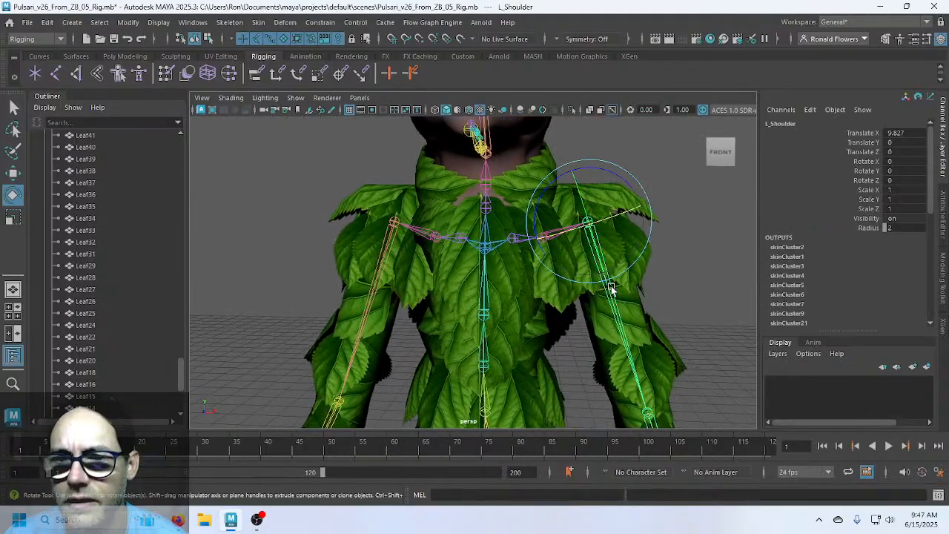
alt+drag(610, 289, 539, 193)
drag(544, 160, 465, 163)
Swing the left arm once more, undo the shoulder rotations, then select R_Shoulder
scroll(620, 292, down, 3)
scroll(620, 292, down, 2)
alt+drag(627, 292, 634, 321)
alt+middle_drag(634, 321, 533, 265)
mouse_move(495, 158)
mouse_down()
mouse_move(489, 153)
mouse_move(507, 199)
mouse_move(480, 175)
mouse_move(519, 215)
mouse_move(478, 152)
mouse_up()
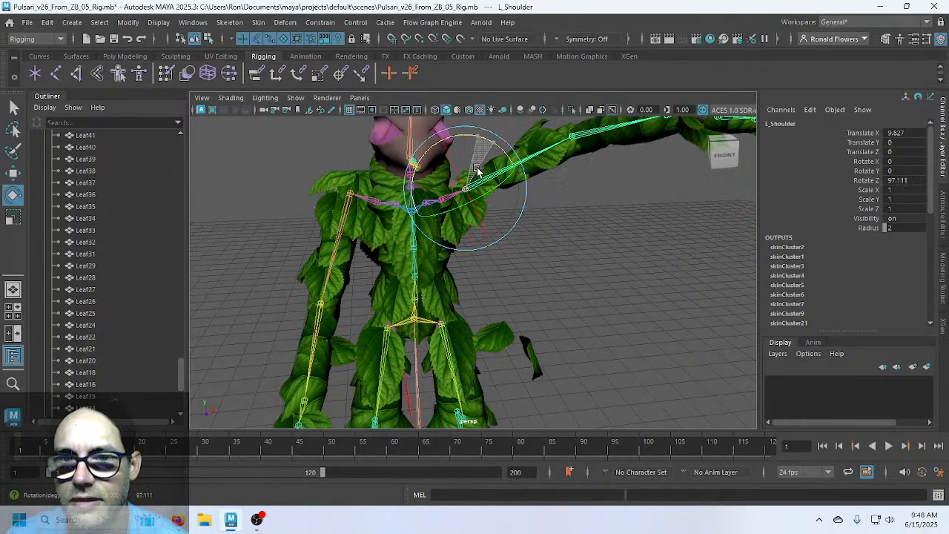
key(ctrl+z)
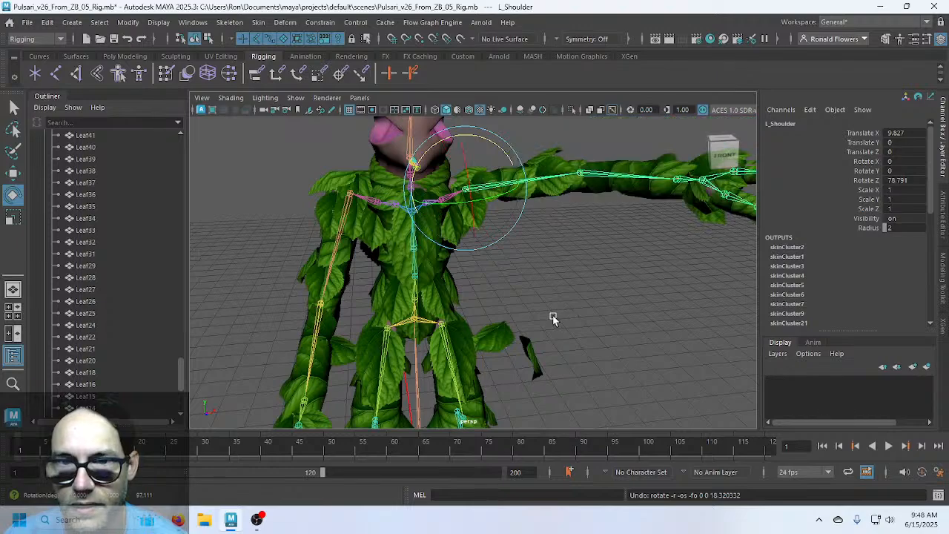
key(ctrl+z)
click(587, 263)
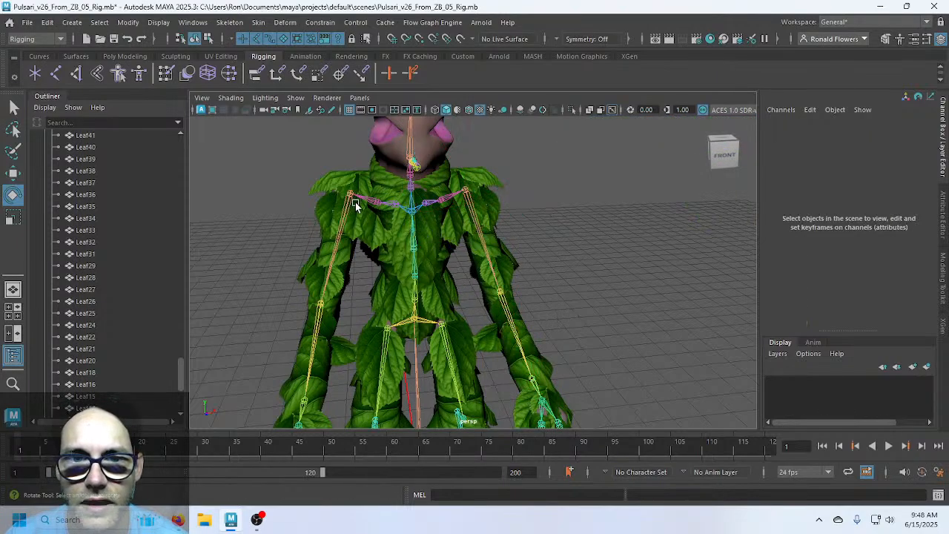
click(349, 195)
Raise the right arm out from the shoulder and swing the left leg at L_Hip
drag(323, 146, 283, 317)
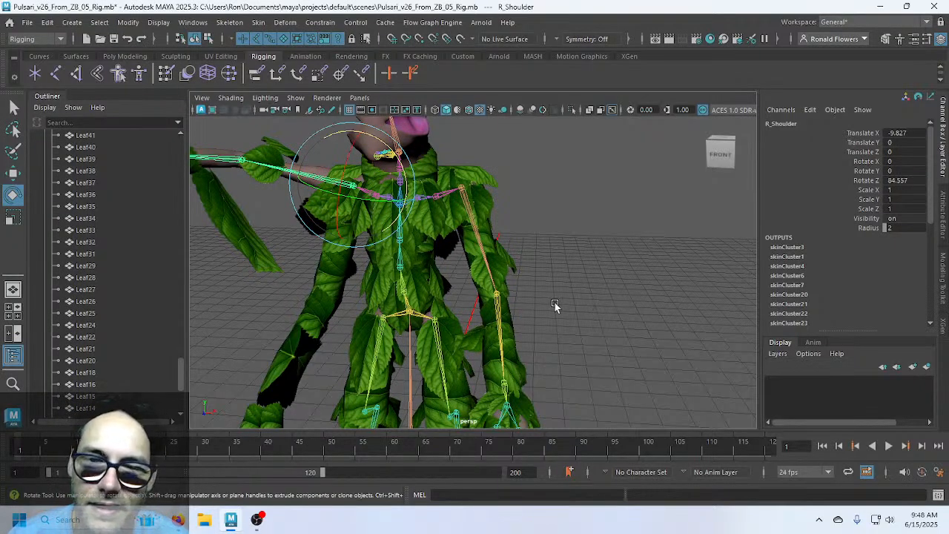
click(433, 318)
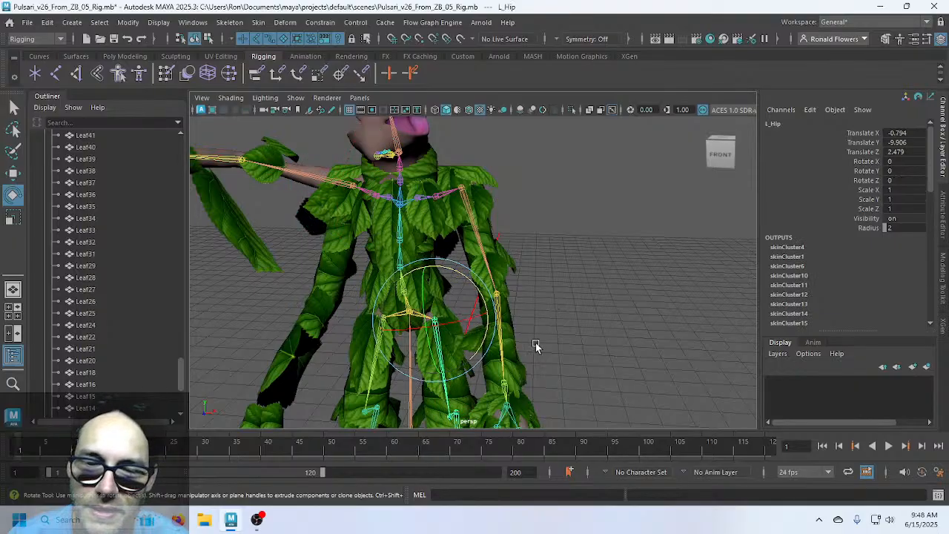
alt+drag(541, 343, 429, 268)
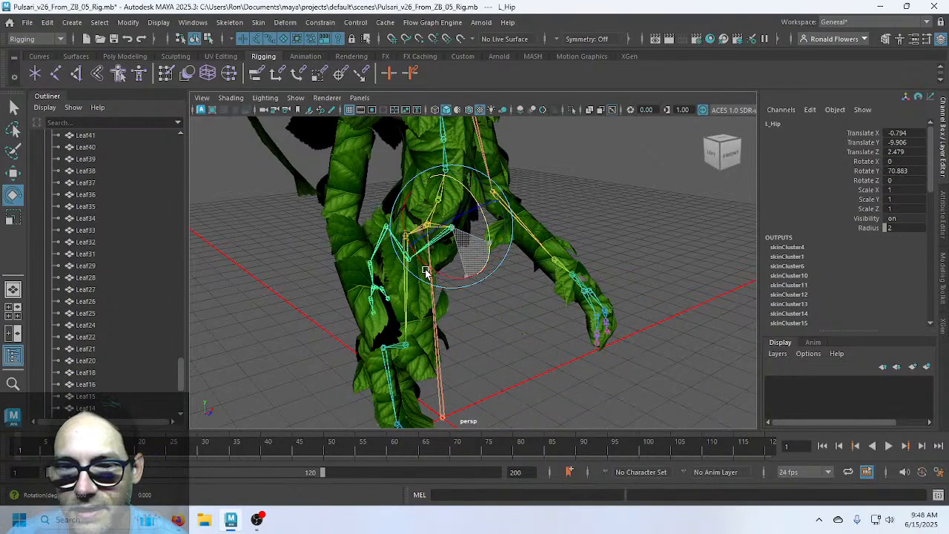
alt+drag(346, 331, 674, 326)
scroll(642, 326, up, 4)
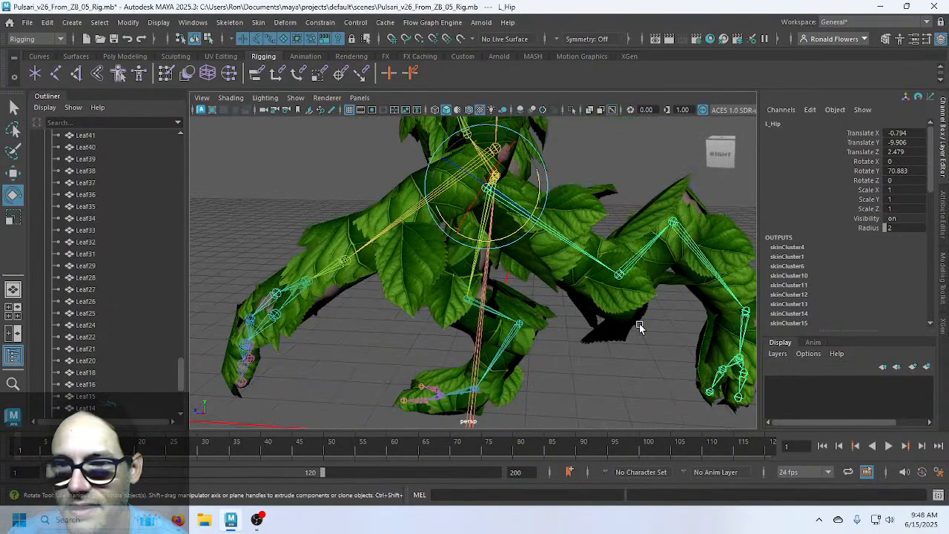
alt+middle_drag(647, 290, 521, 291)
Test-bend the left knee and ankle, undoing each rotation, then clear the selection
click(529, 253)
drag(521, 244, 548, 265)
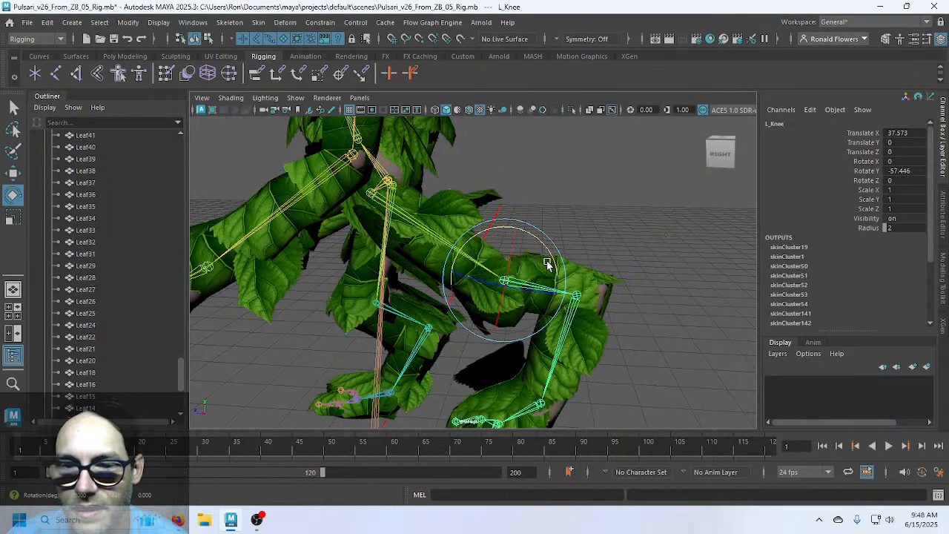
key(ctrl+z)
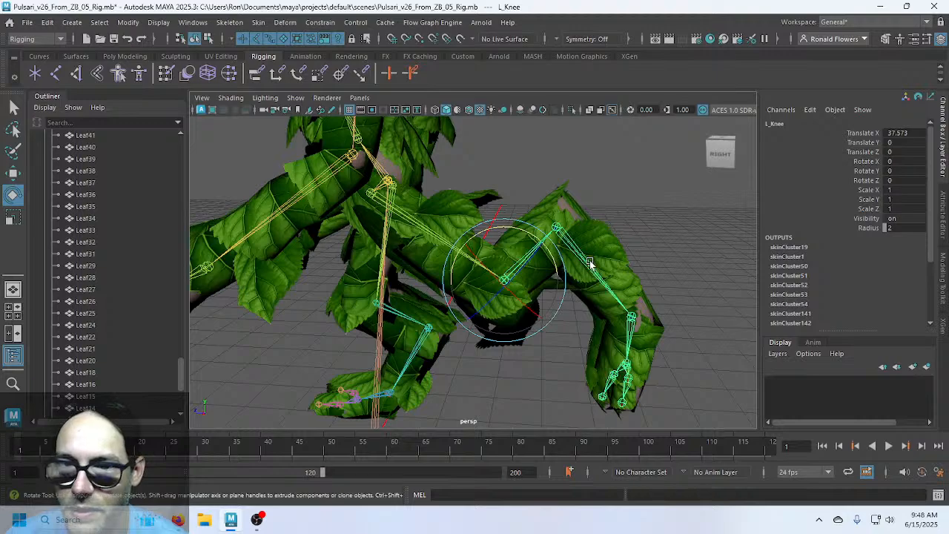
click(585, 280)
drag(542, 194, 502, 219)
alt+drag(464, 262, 485, 312)
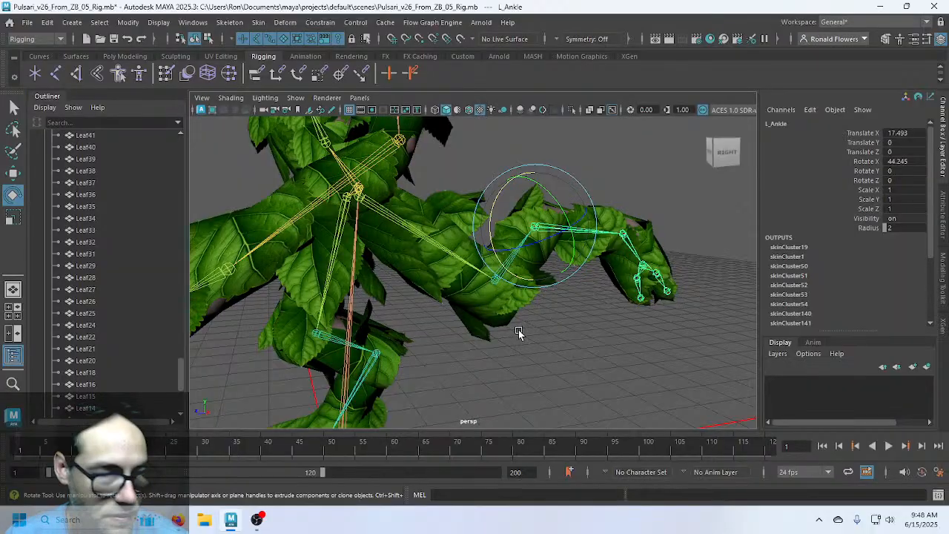
key(ctrl+z)
key(ctrl+z)
key(ctrl+z)
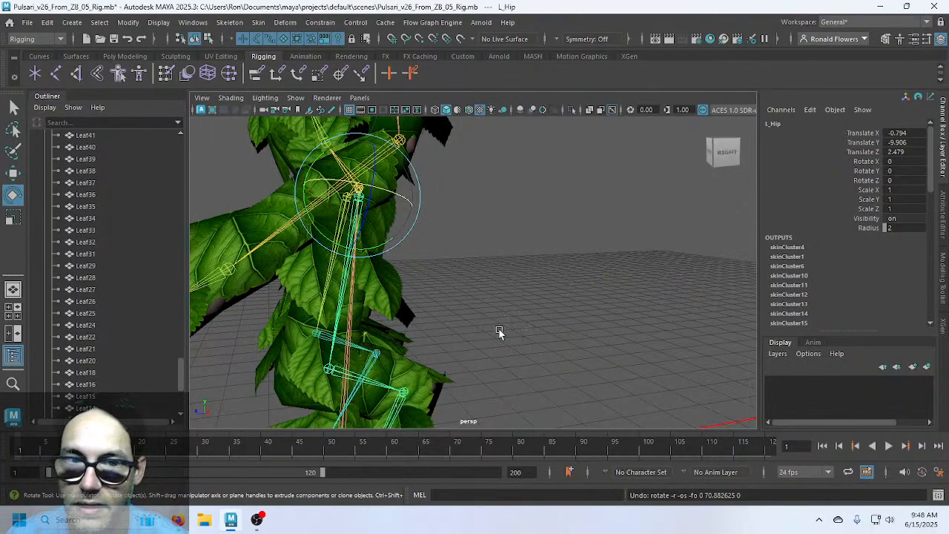
click(500, 333)
alt+drag(499, 333, 480, 284)
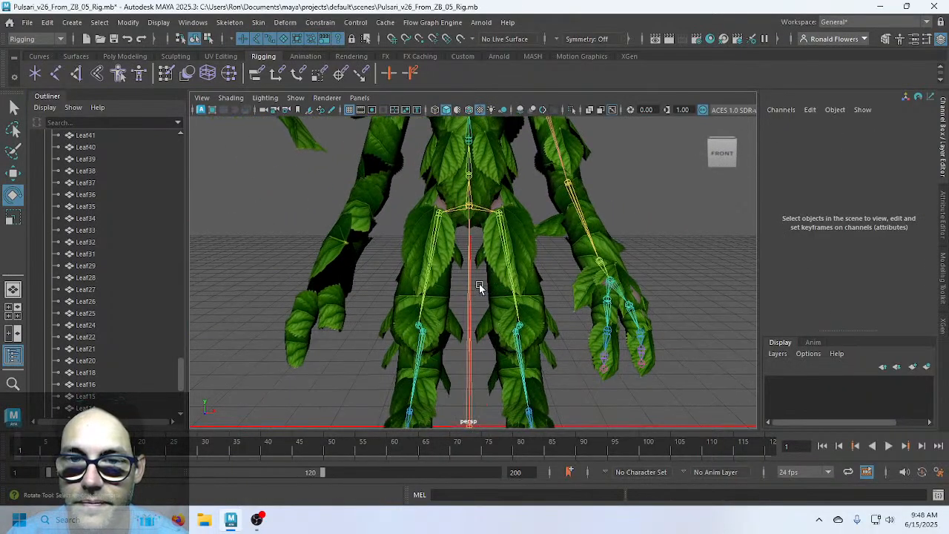
click(438, 215)
alt+drag(439, 214, 368, 175)
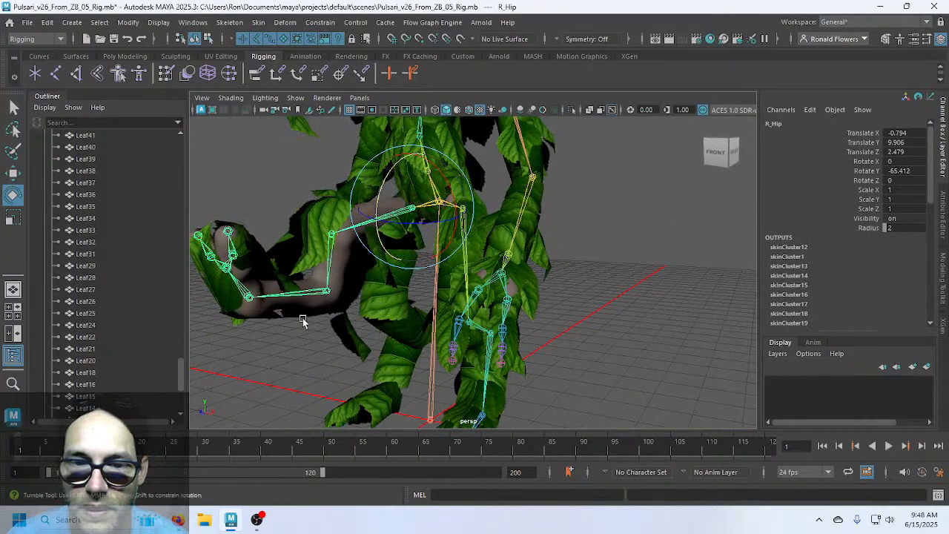
alt+drag(303, 321, 343, 306)
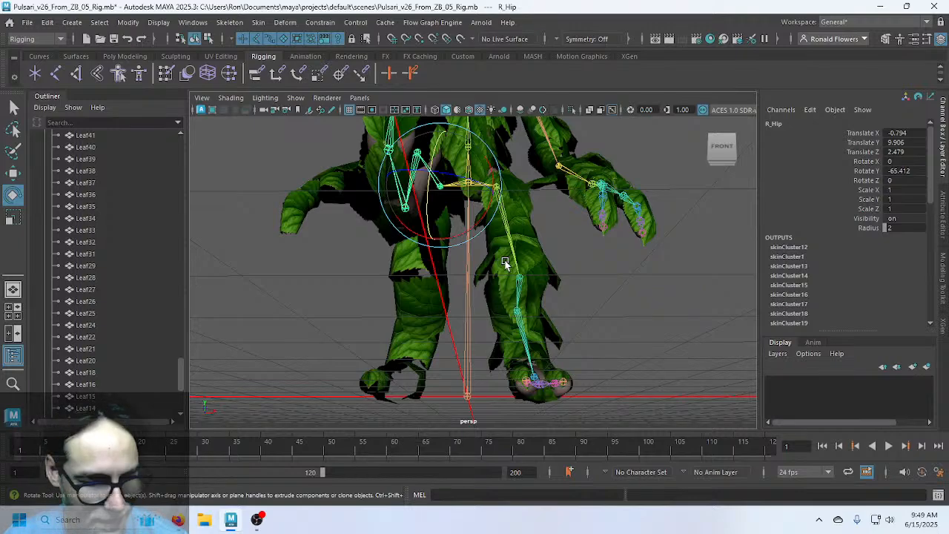
key(ctrl+z)
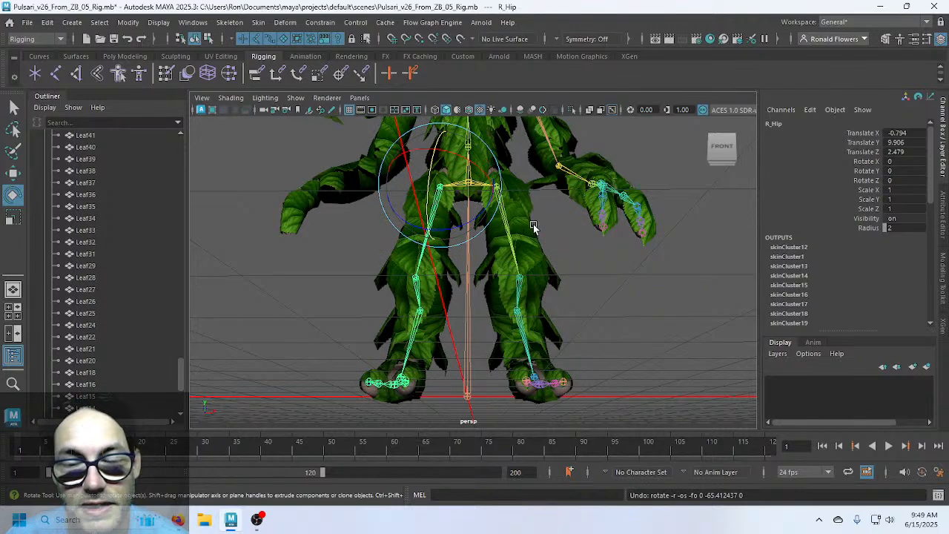
alt+drag(533, 224, 516, 293)
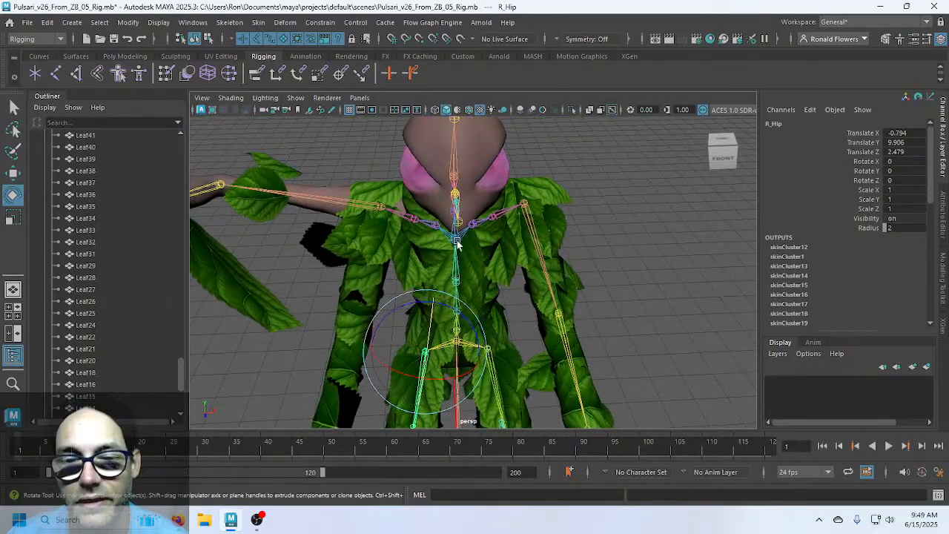
Select R_Shoulder and set its Rotate Z to 0 to lower the right arm
alt+drag(386, 281, 417, 254)
alt+drag(374, 199, 400, 195)
click(426, 191)
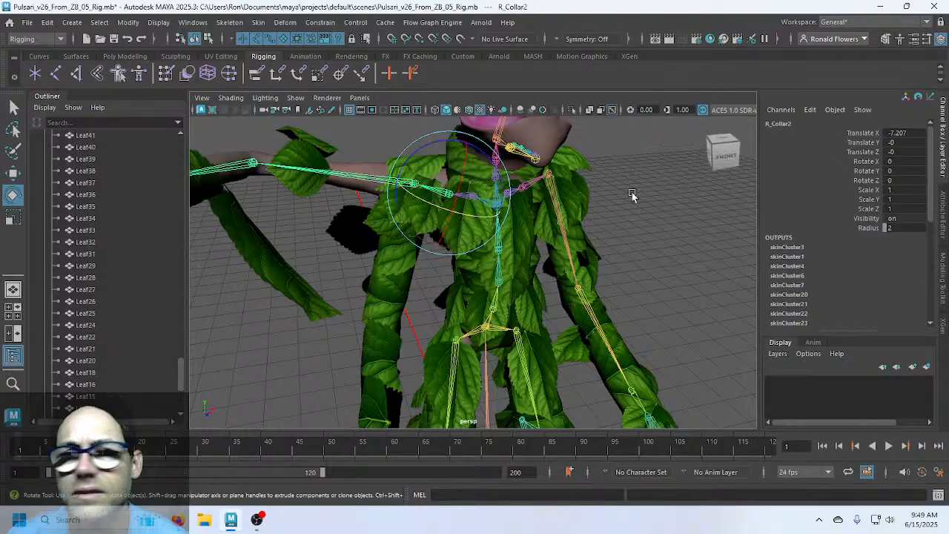
click(379, 181)
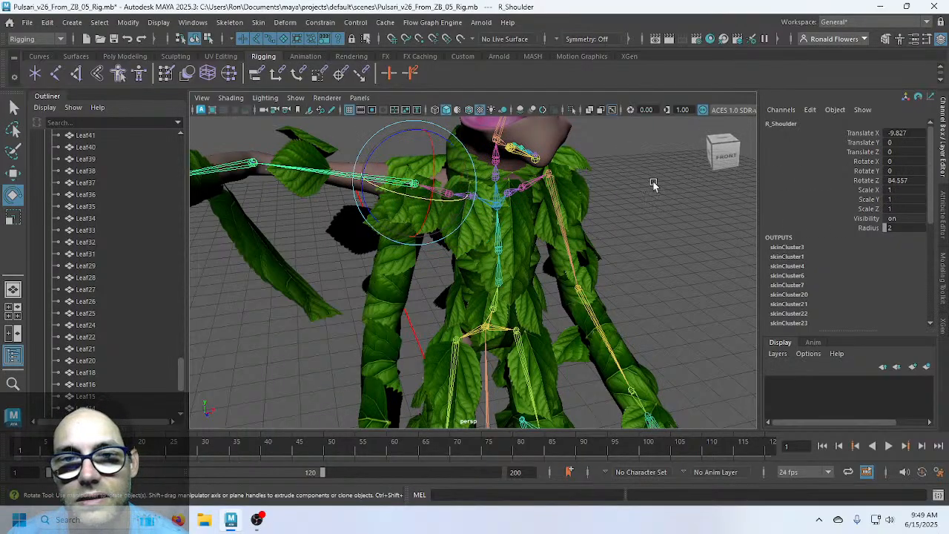
click(905, 180)
text(0)
key(Return)
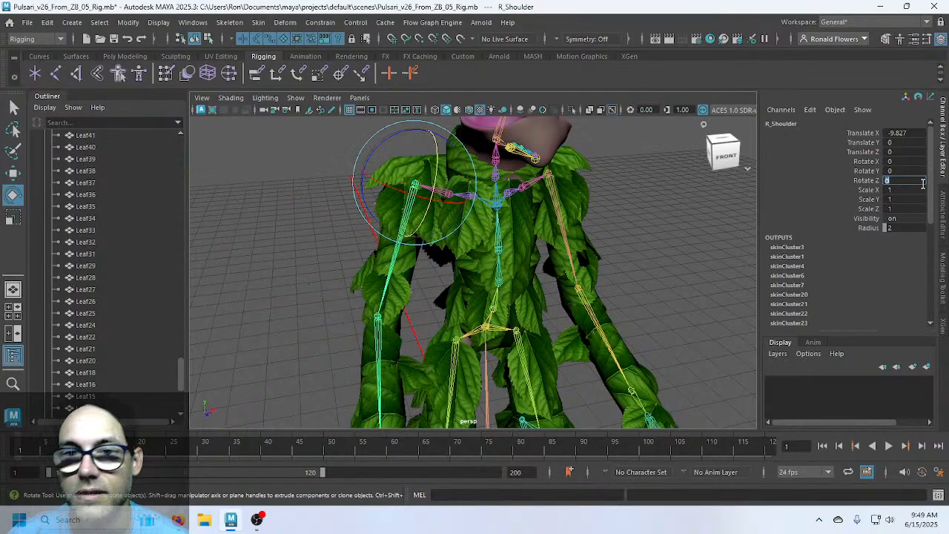
Twist the upper body at Spine4, undo the twist, and select the Root joint
click(498, 203)
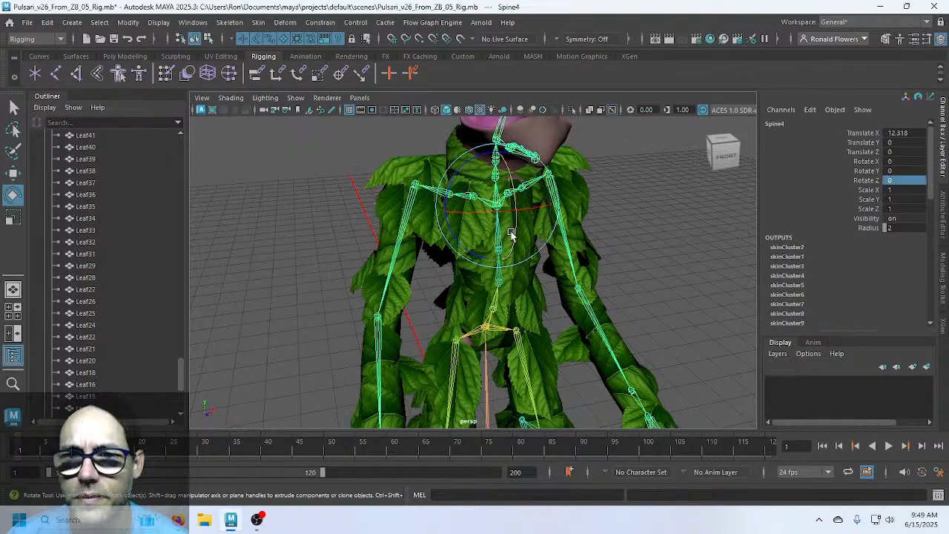
drag(513, 231, 491, 306)
alt+drag(476, 290, 463, 313)
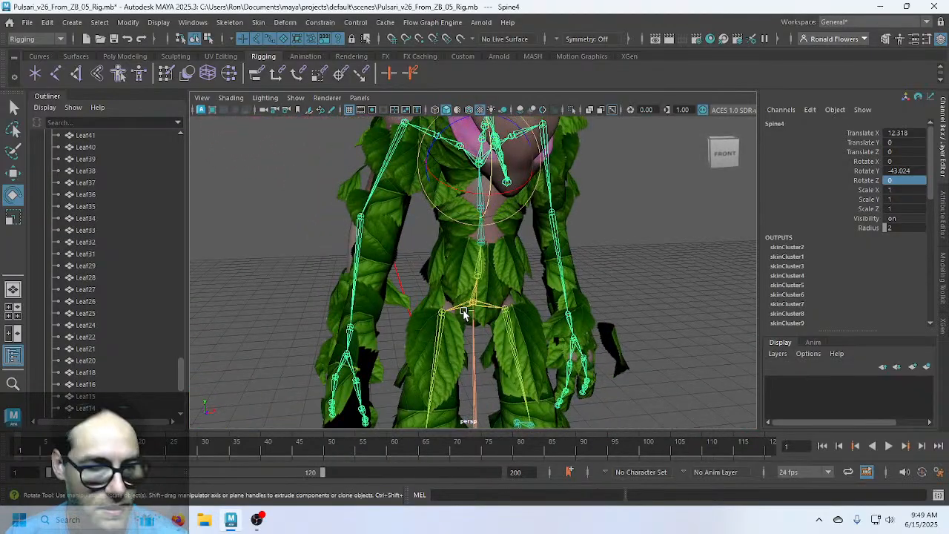
key(ctrl+z)
scroll(464, 313, down, 5)
click(475, 378)
scroll(476, 393, down, 4)
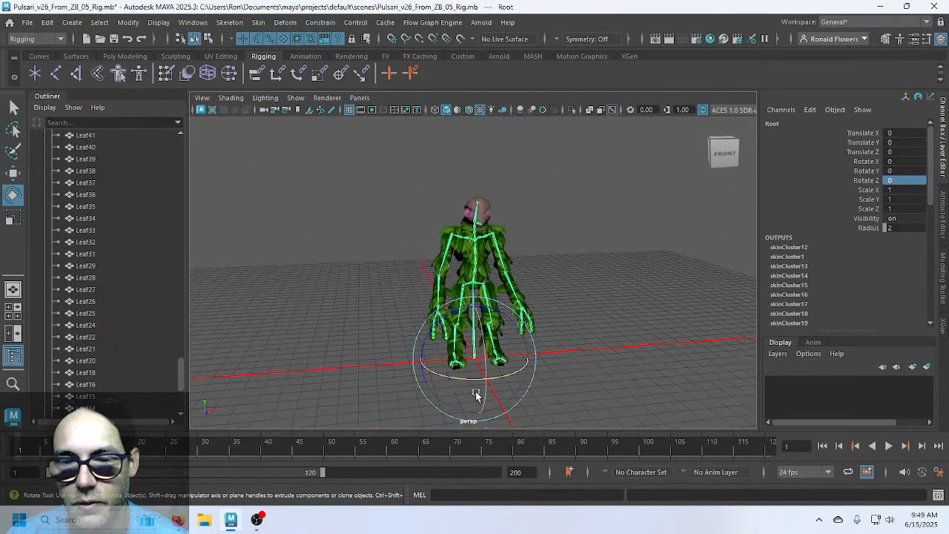
Move Root along X to -172.689 and inspect the unbound leaf pieces left at the origin
key(w)
drag(529, 355, 349, 363)
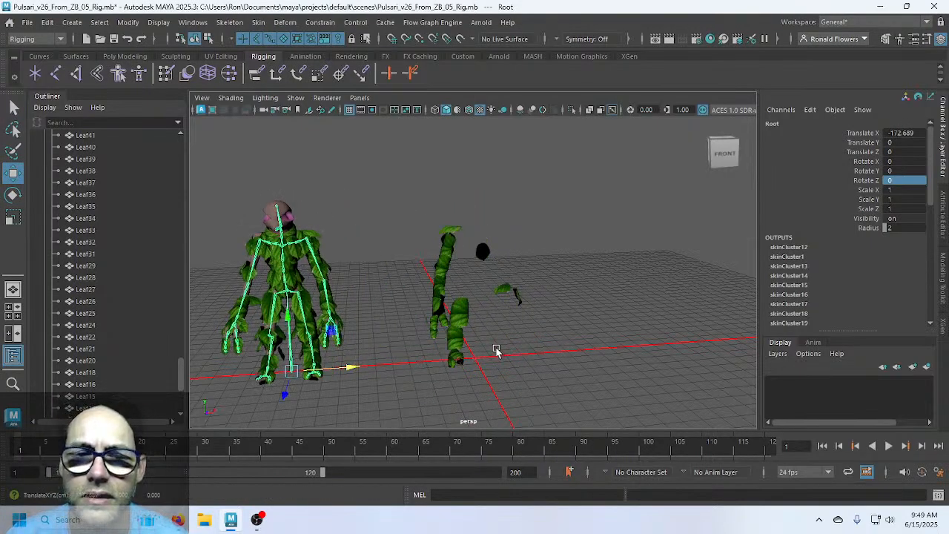
scroll(496, 348, up, 7)
alt+drag(556, 327, 746, 268)
alt+drag(288, 295, 363, 278)
alt+middle_drag(362, 278, 451, 329)
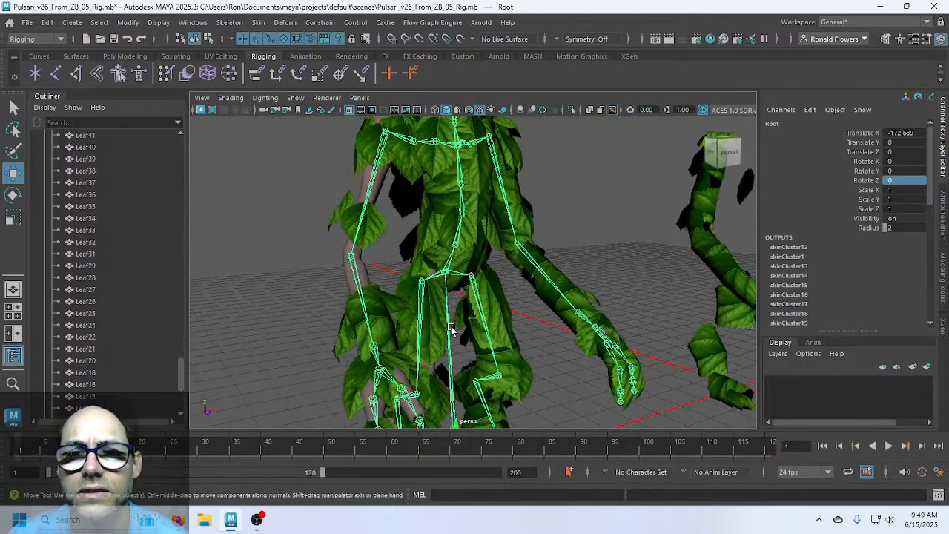
scroll(451, 330, up, 5)
alt+drag(413, 284, 415, 294)
Test-rotate Spine1 and Spine2, undoing each twist, then clear the selection
click(430, 227)
alt+drag(431, 227, 428, 334)
key(e)
key(ctrl+z)
key(ctrl+z)
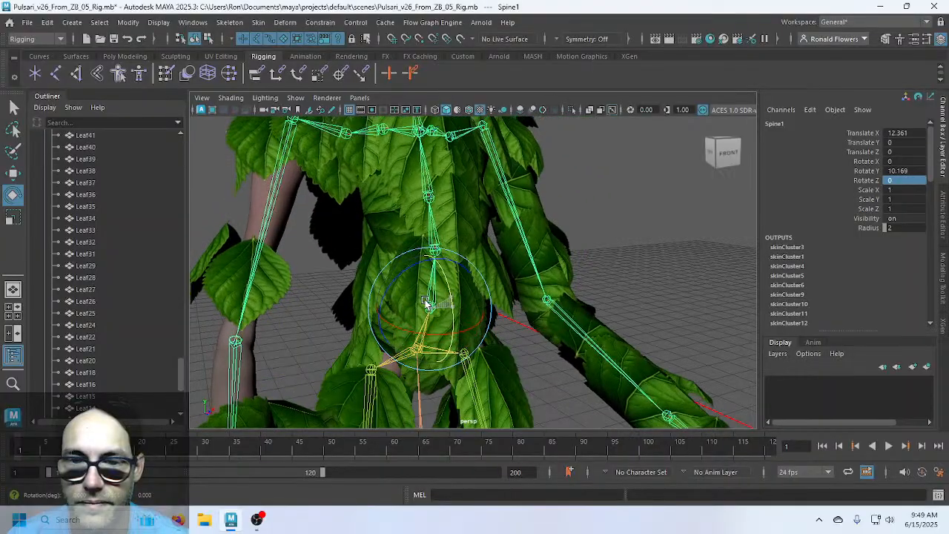
click(583, 231)
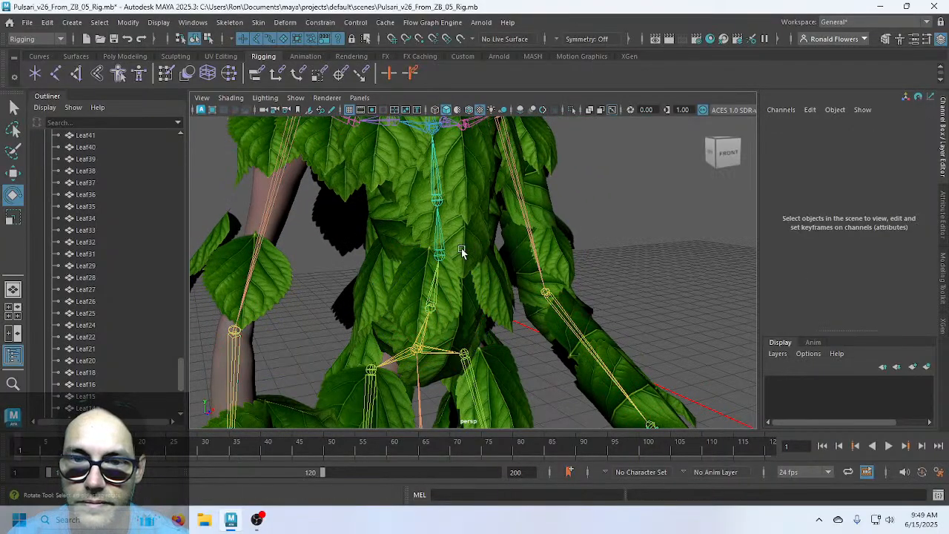
click(440, 269)
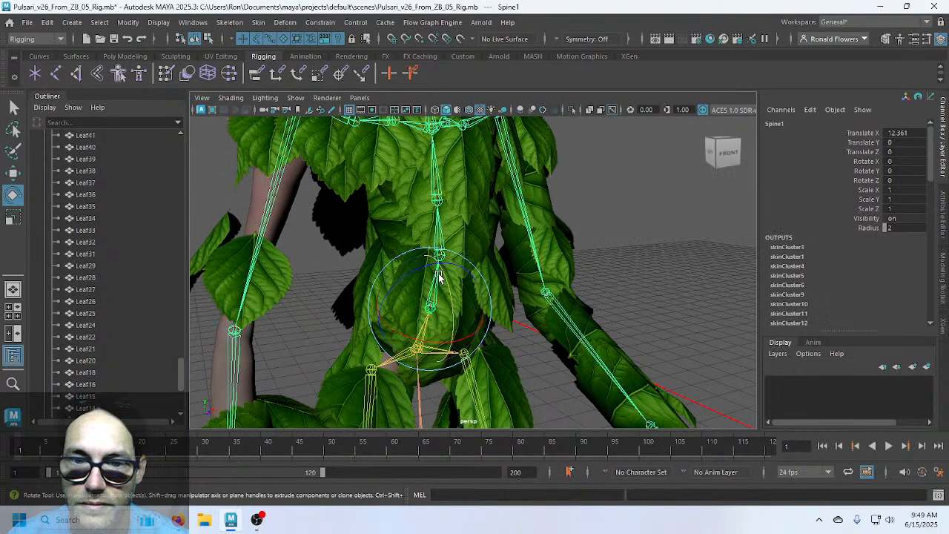
mouse_move(439, 291)
mouse_down()
mouse_move(434, 301)
mouse_move(435, 283)
mouse_move(430, 307)
mouse_move(458, 228)
mouse_move(442, 275)
mouse_up()
key(ctrl+z)
click(441, 232)
key(ctrl+z)
click(619, 265)
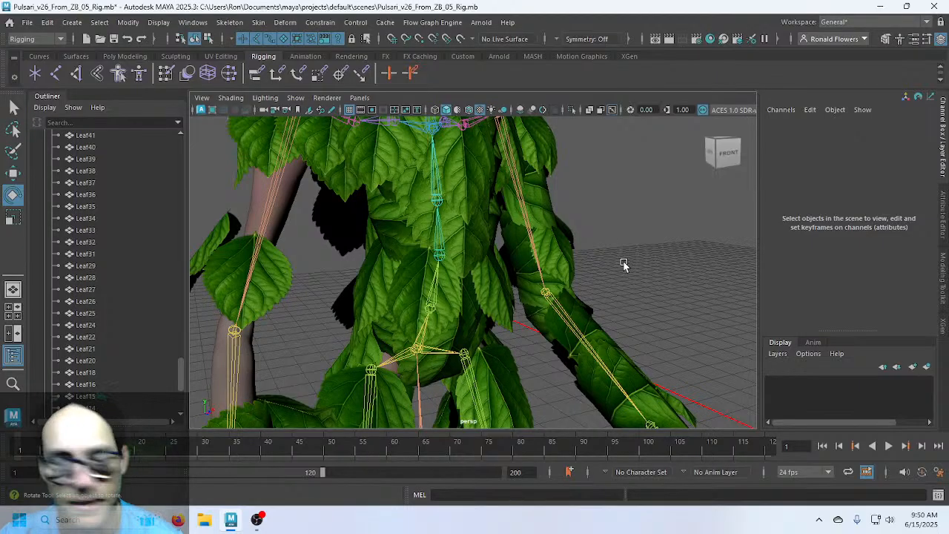
scroll(624, 297, down, 6)
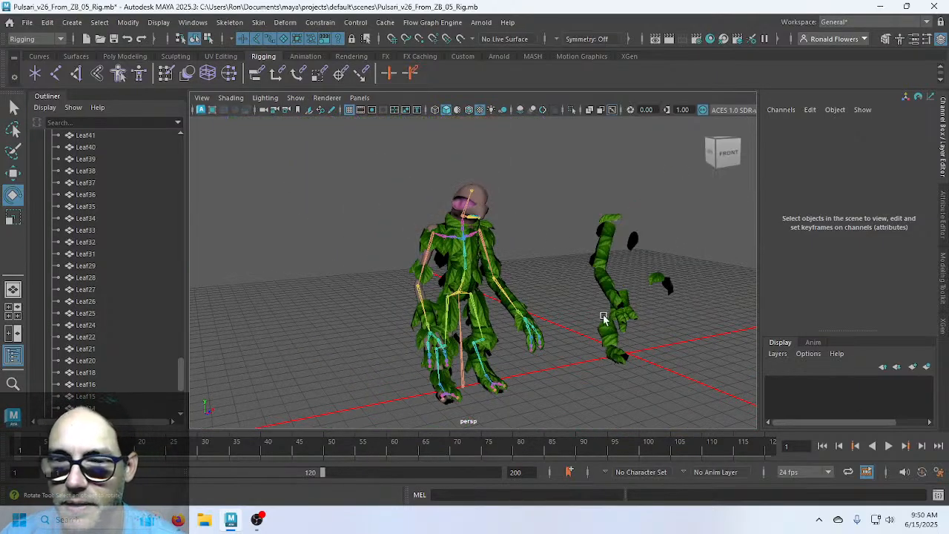
alt+drag(603, 318, 583, 320)
Set Root's Translate X to 0, returning the skeleton to the origin
alt+middle_drag(583, 320, 535, 313)
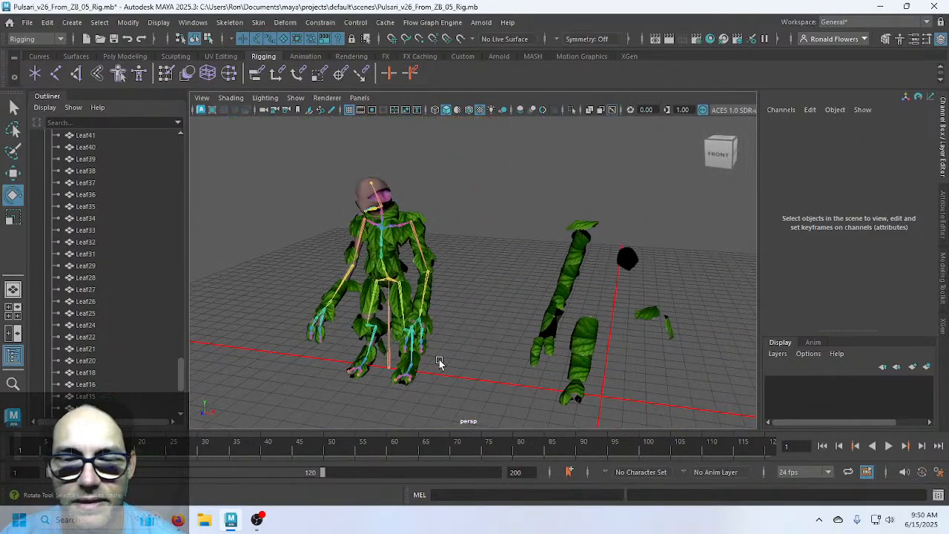
click(390, 371)
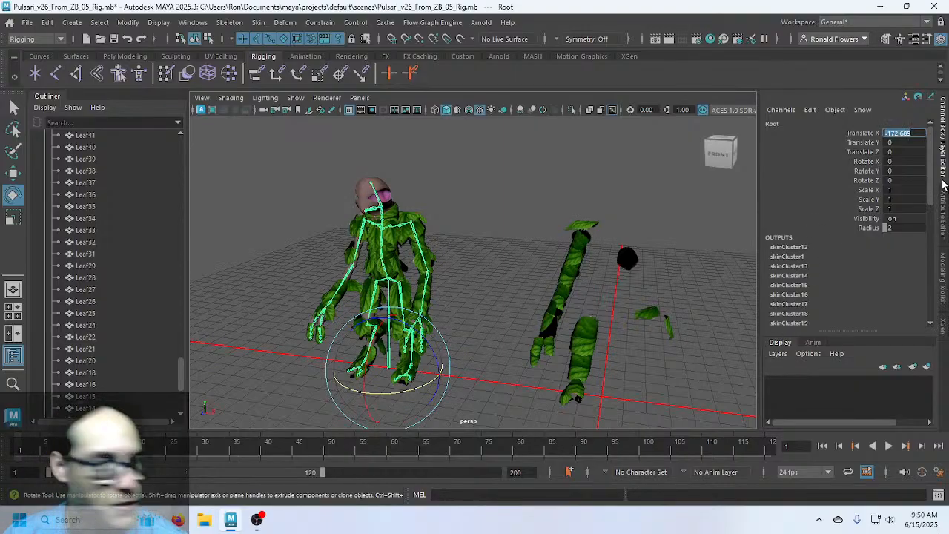
key(Return)
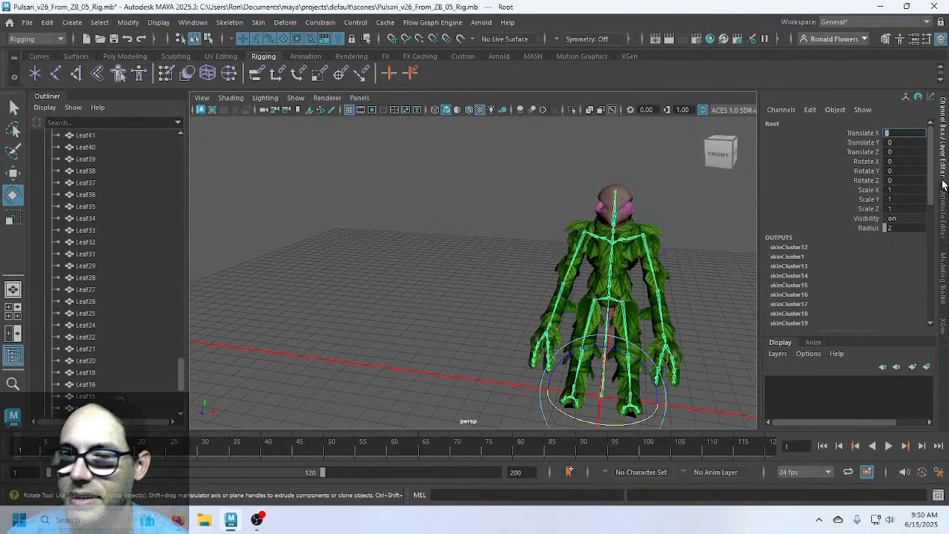
click(491, 288)
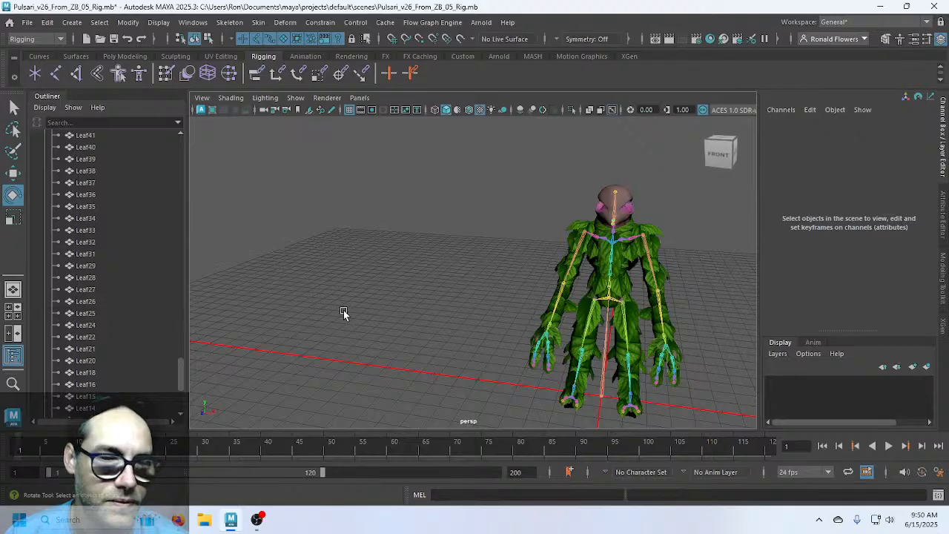
alt+drag(307, 319, 356, 326)
alt+middle_drag(428, 319, 316, 298)
alt+drag(315, 297, 502, 318)
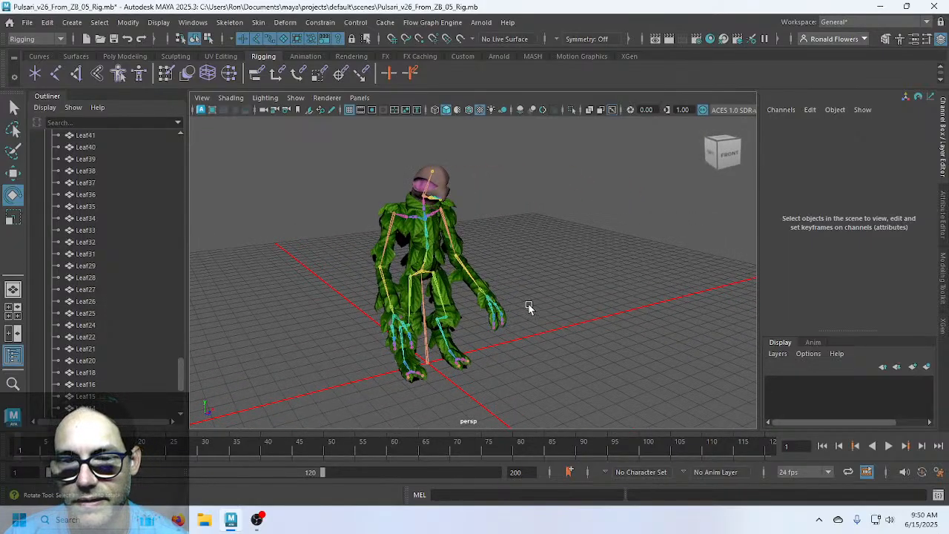
Undo back to before the skin bind and add Root to the selected Leaf meshes
key(ctrl+z)
key(ctrl+z)
key(ctrl+z)
key(ctrl+z)
key(ctrl+z)
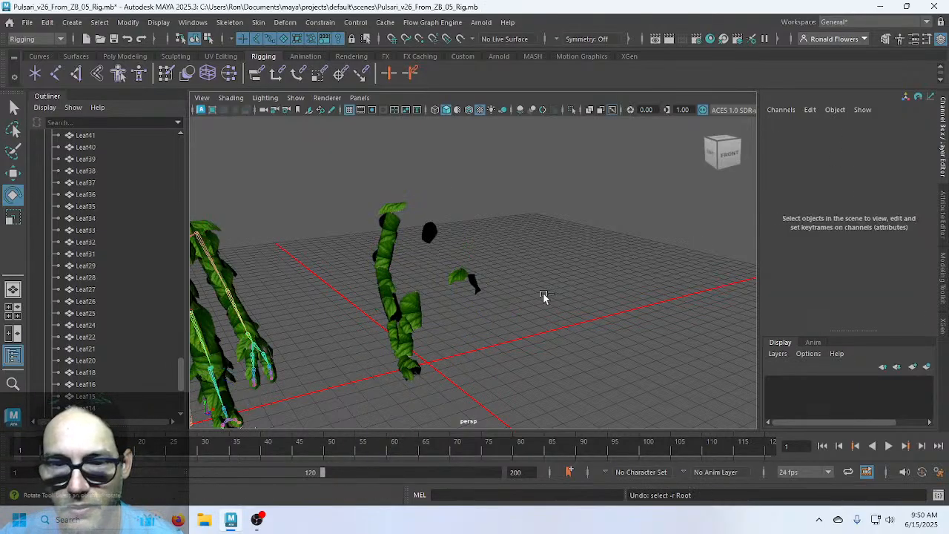
key(ctrl+z)
key(ctrl+z)
key(ctrl+z)
key(ctrl+z)
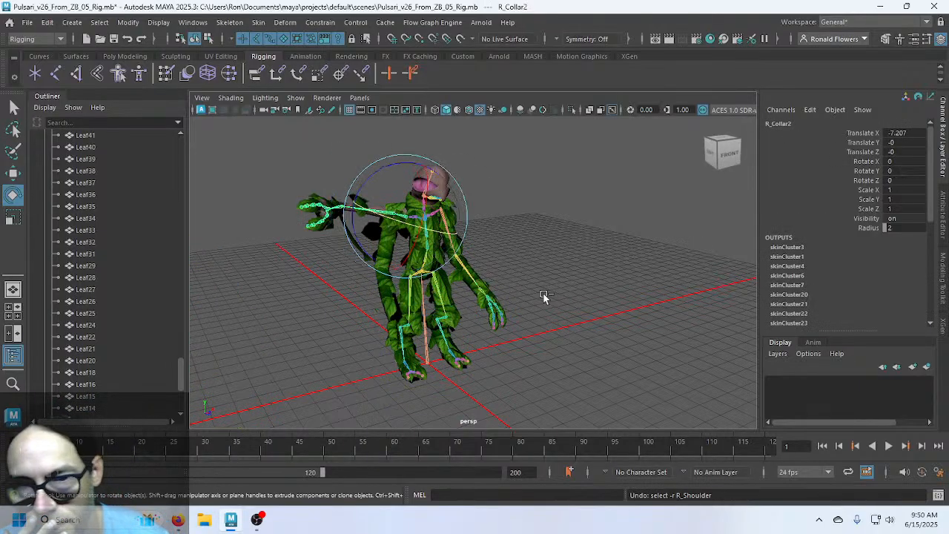
key(ctrl+z)
key(ctrl+z)
key(ctrl+z)
key(ctrl+z)
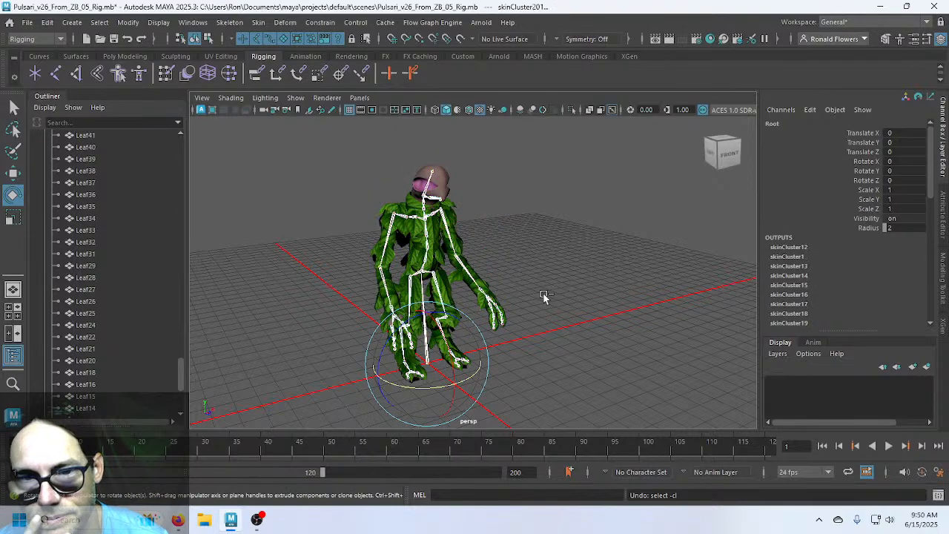
key(ctrl+z)
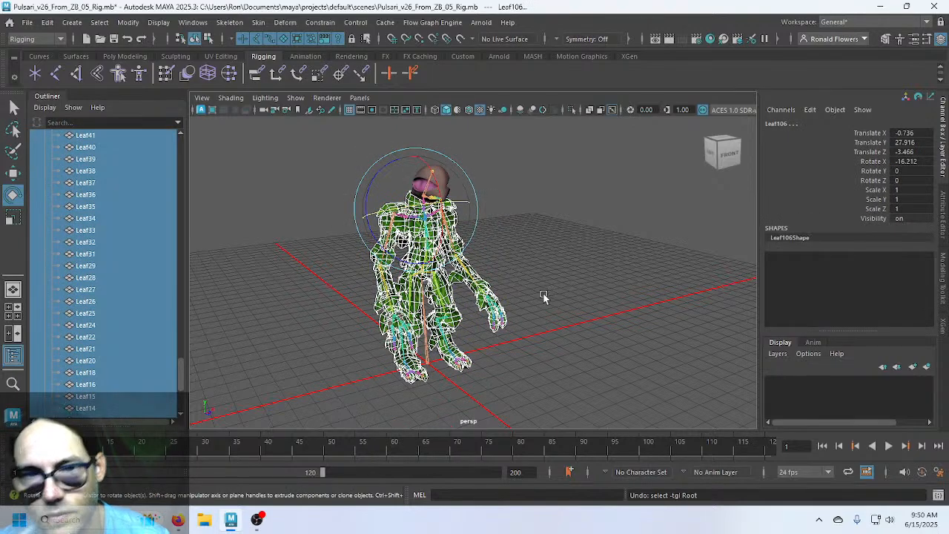
key(q)
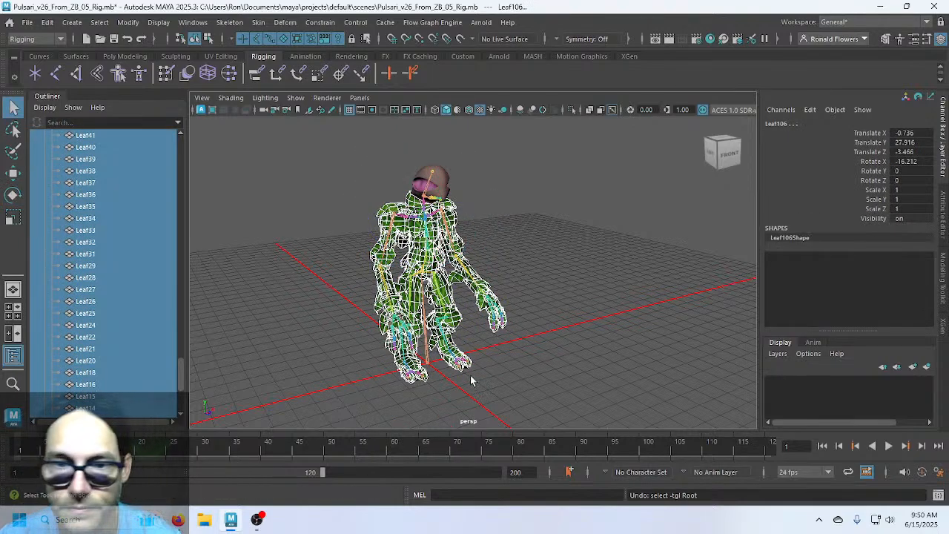
click(427, 360)
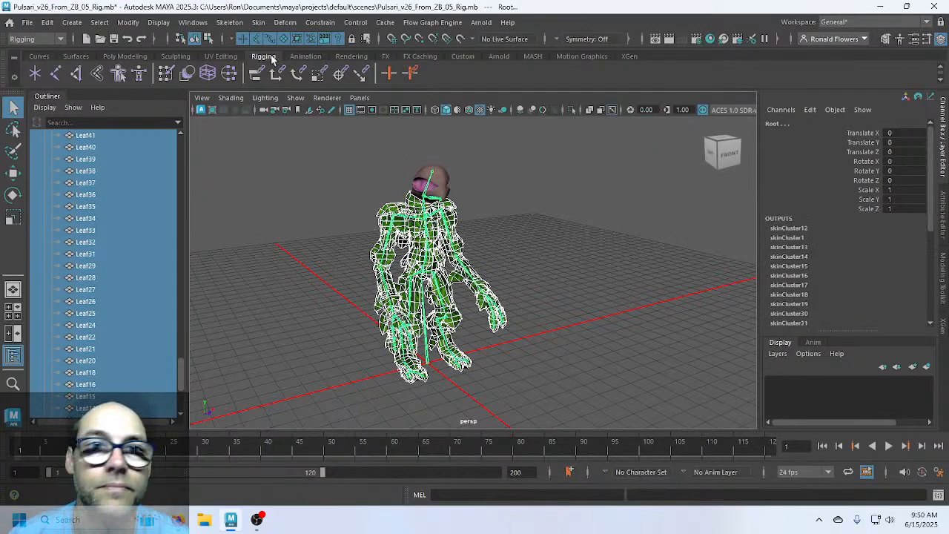
In Skin > Bind Skin options, set the bind method to Closest in hierarchy
click(258, 22)
click(412, 56)
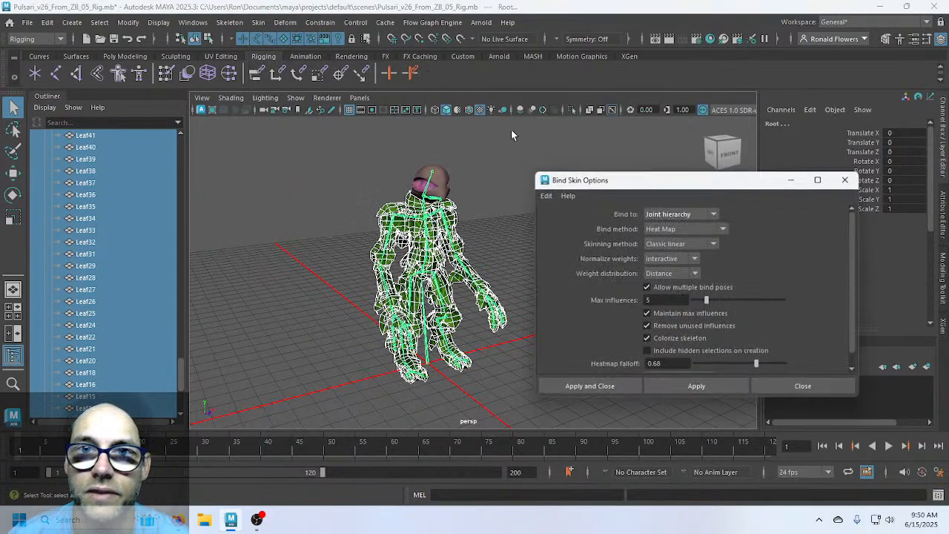
click(714, 244)
click(719, 229)
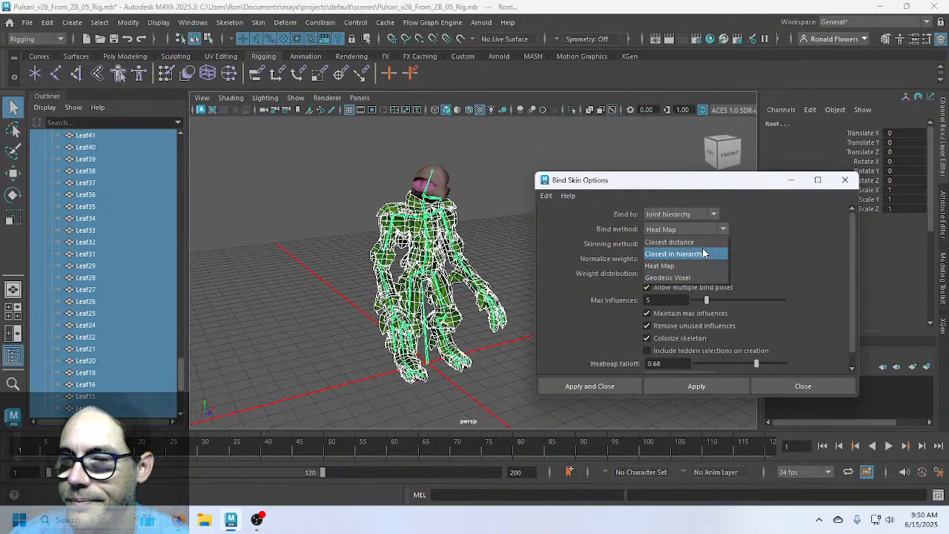
click(702, 253)
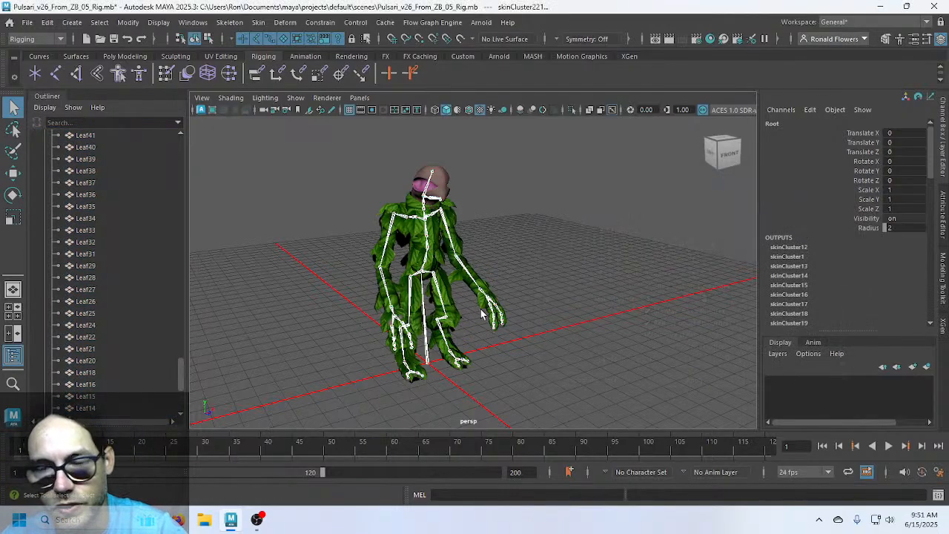
Raise the left arm at the L_Shoulder joint to test the binding
click(485, 259)
scroll(485, 245, up, 5)
alt+drag(486, 237, 426, 205)
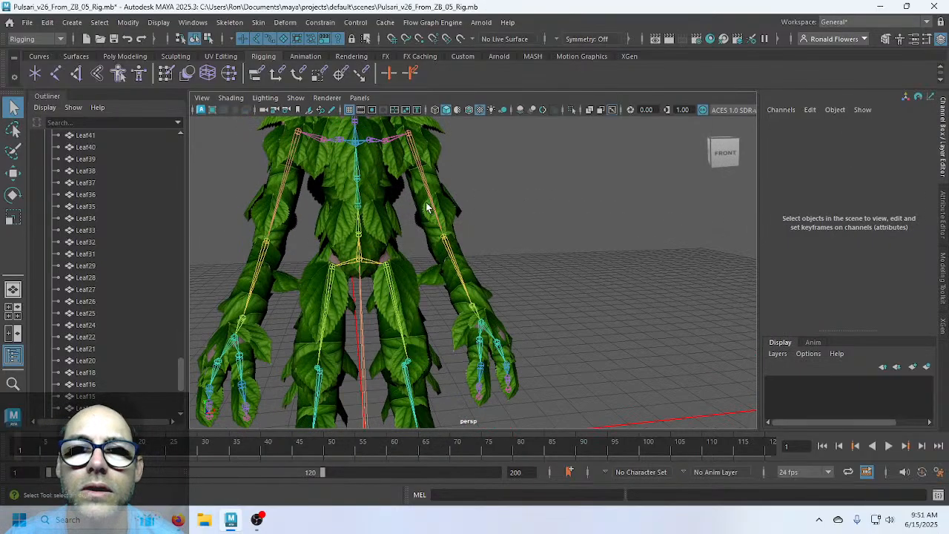
alt+middle_drag(425, 205, 457, 253)
scroll(457, 253, up, 1)
click(449, 243)
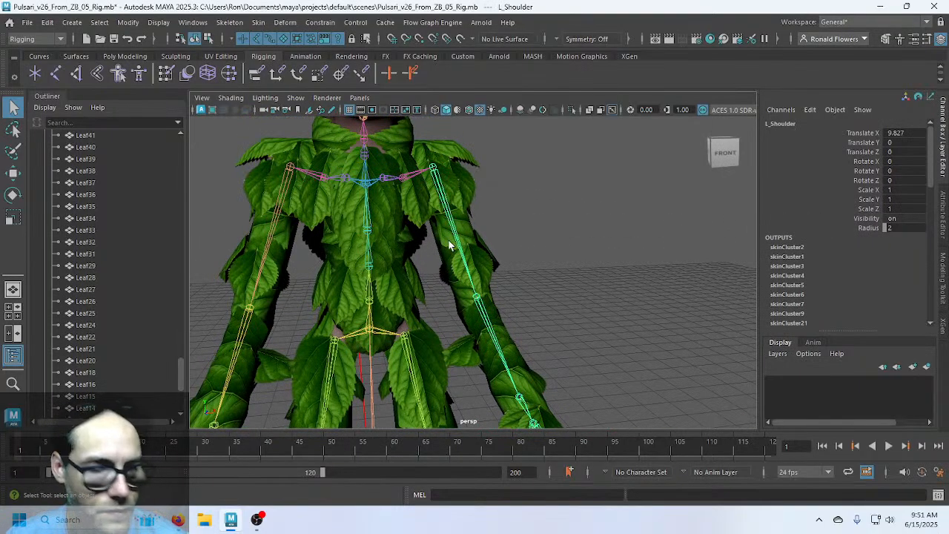
key(e)
drag(401, 206, 458, 210)
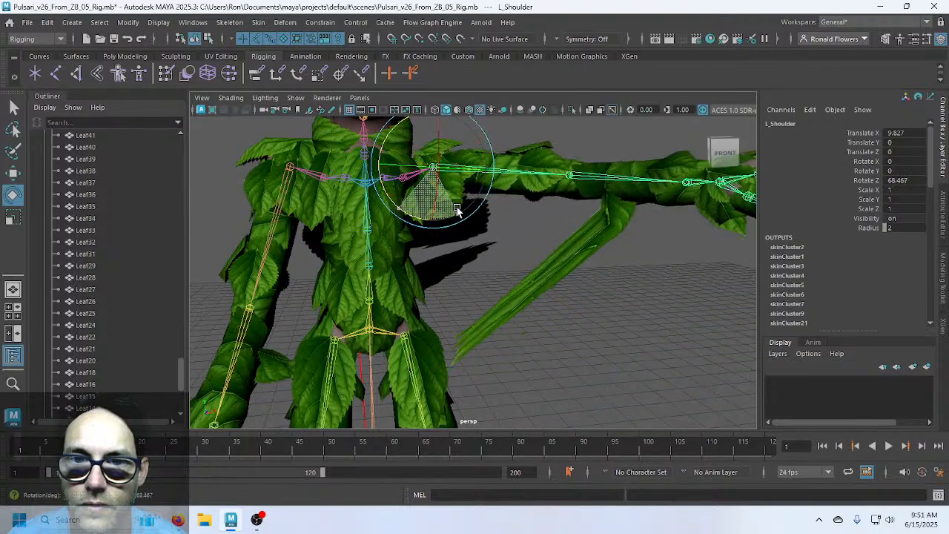
Swing the left leg at the L_Hip joint (-58.539 in Y) to test deformation
scroll(516, 310, down, 4)
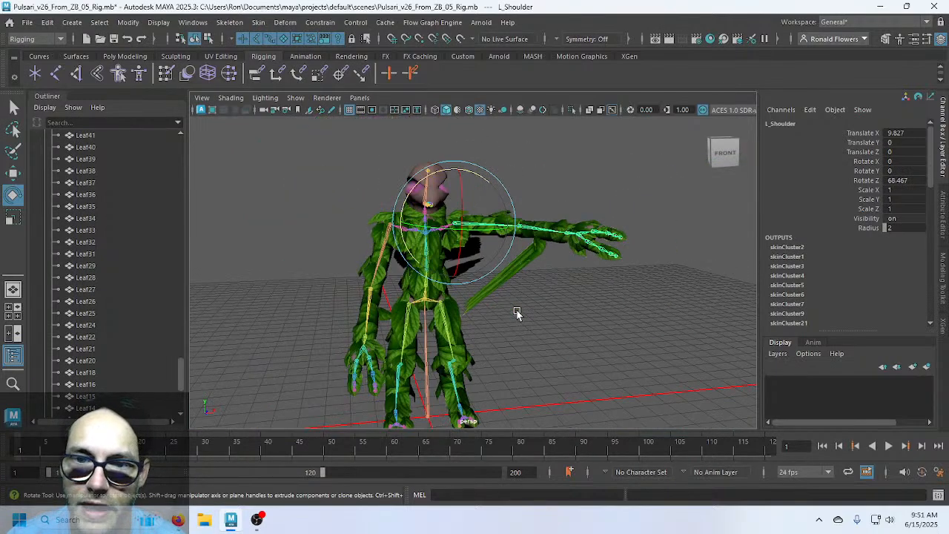
scroll(517, 309, up, 2)
scroll(491, 338, down, 1)
alt+middle_drag(490, 338, 486, 234)
alt+drag(486, 234, 434, 209)
click(461, 253)
alt+drag(498, 315, 523, 285)
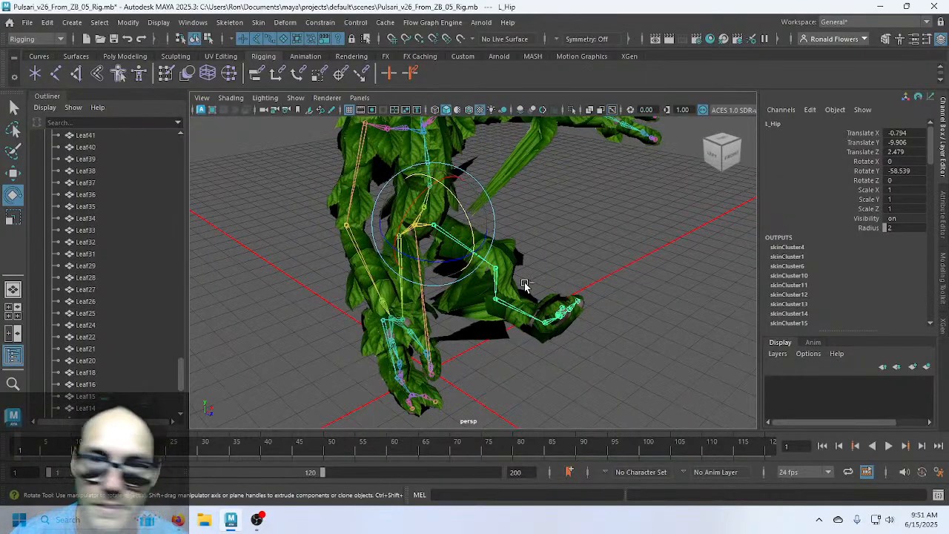
Undo the hip and shoulder test rotations and frame the whole resting creature
key(ctrl+z)
key(ctrl+z)
key(ctrl+z)
click(558, 213)
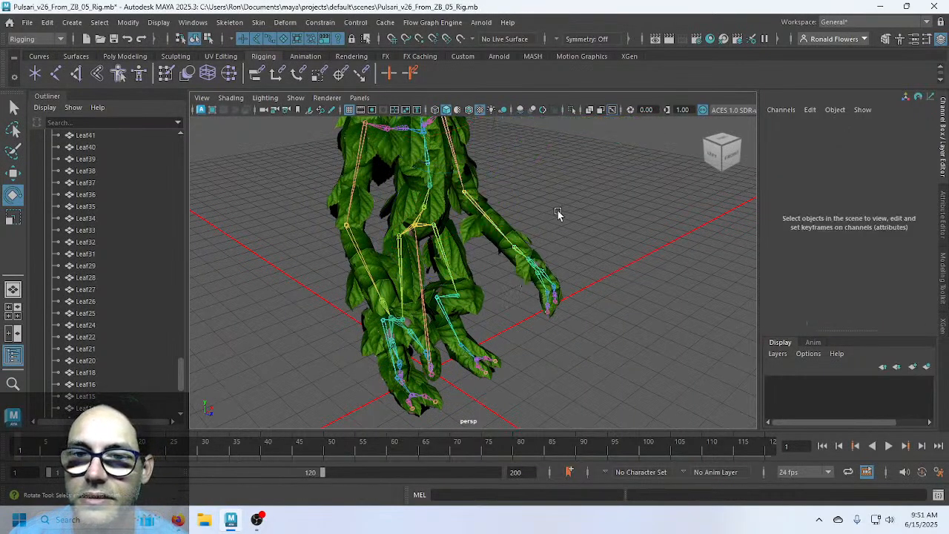
alt+drag(521, 195, 517, 241)
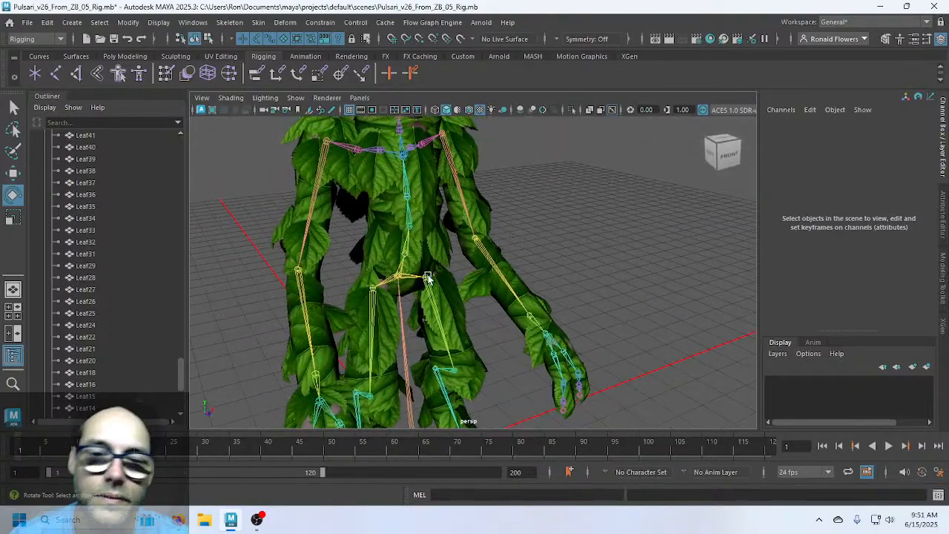
scroll(428, 277, down, 5)
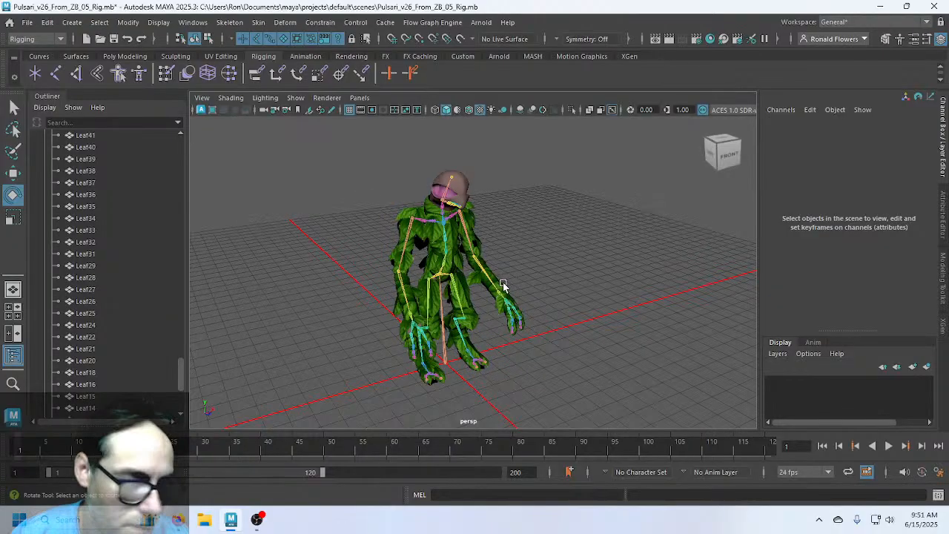
Undo the previous skin bind and select the leaf meshes plus the Root joint
click(518, 276)
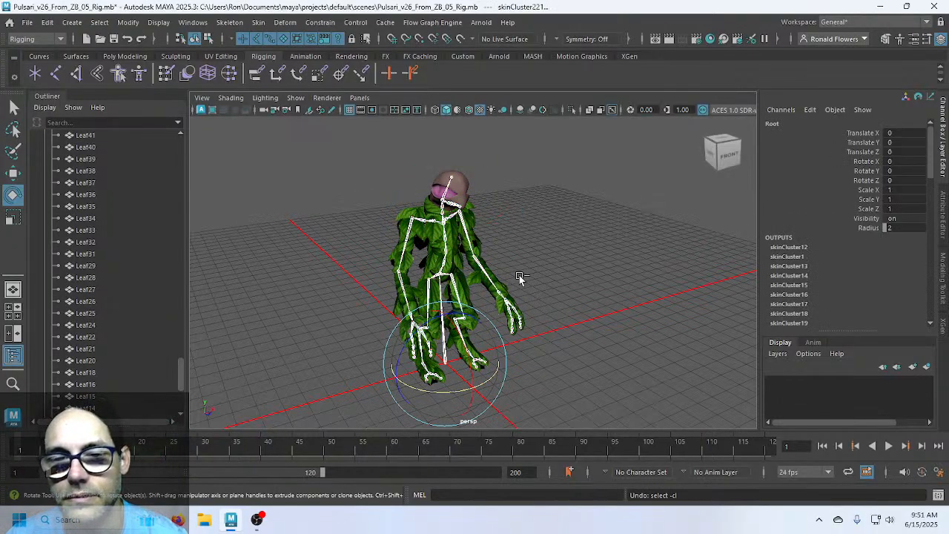
key(ctrl+z)
key(ctrl+z)
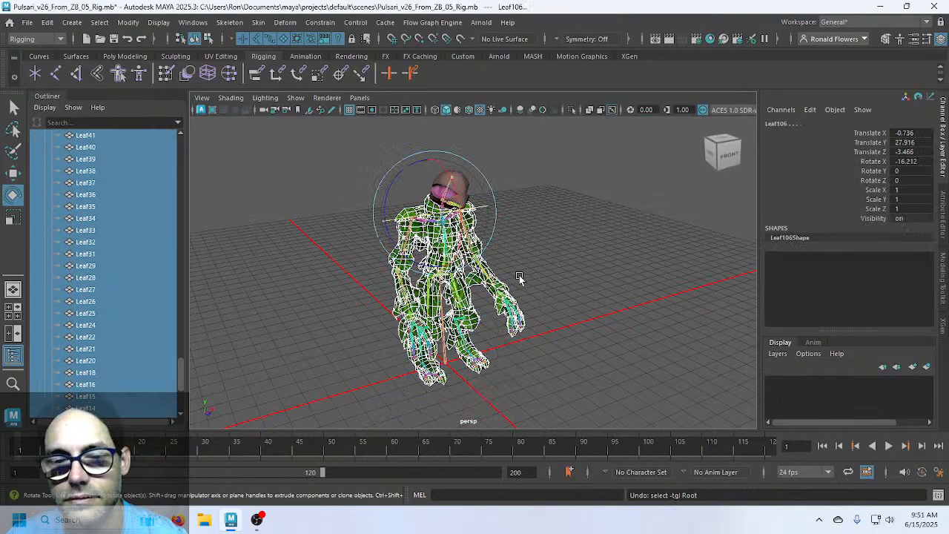
shift+click(446, 350)
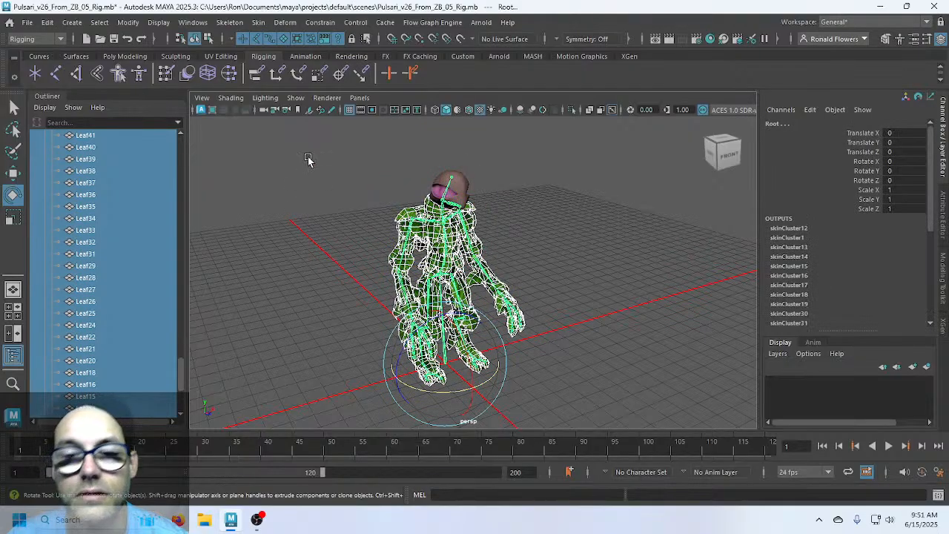
Bind skin with the Geodesic Voxel method (falloff 0.20, resolution 256)
click(263, 25)
click(412, 55)
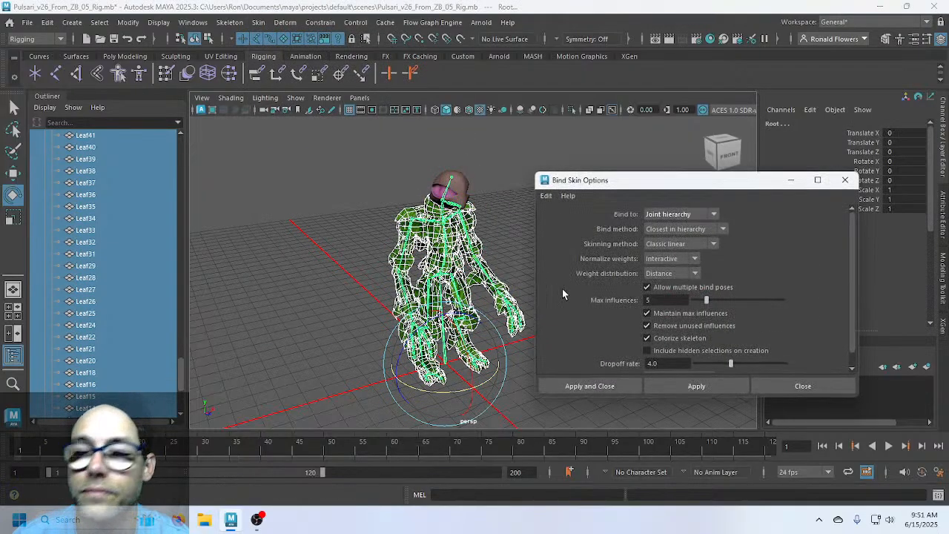
click(703, 228)
click(700, 235)
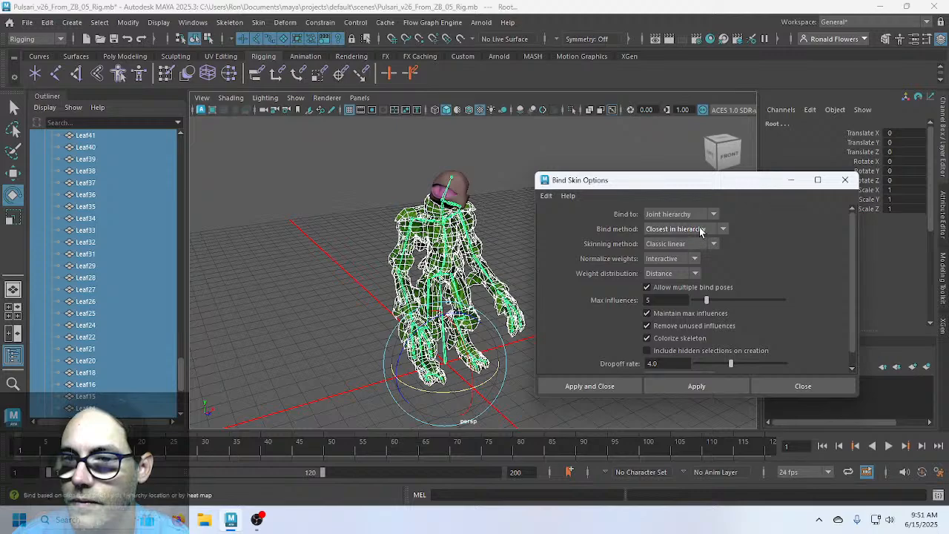
click(700, 231)
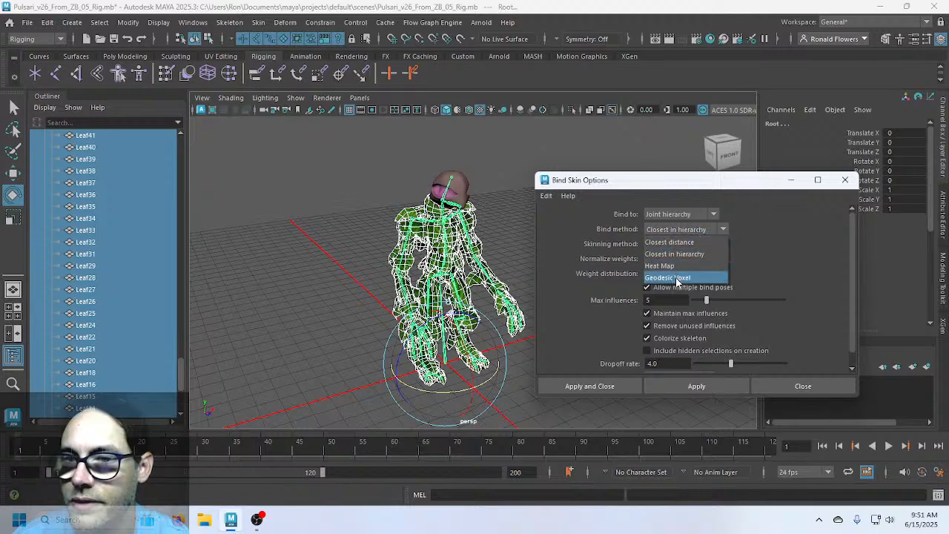
click(676, 276)
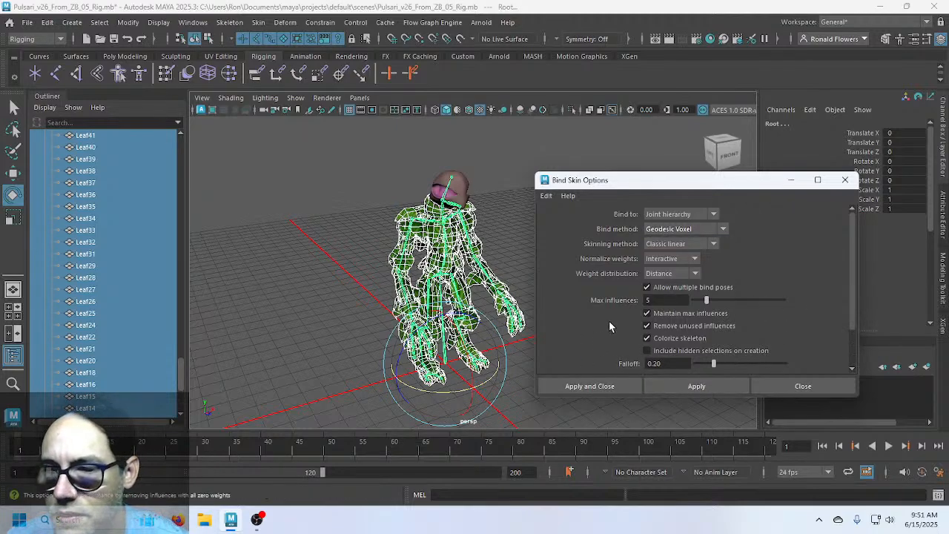
scroll(609, 325, down, 2)
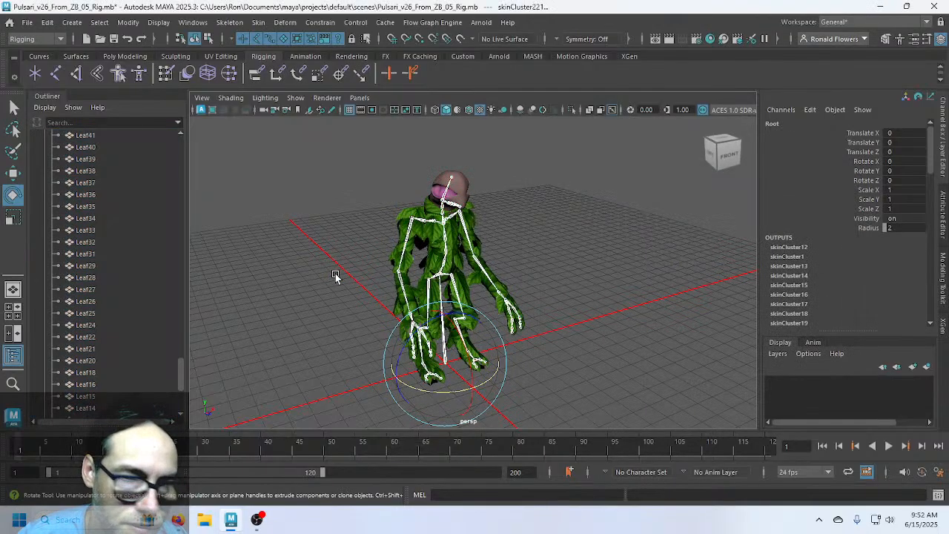
click(548, 302)
scroll(549, 302, up, 5)
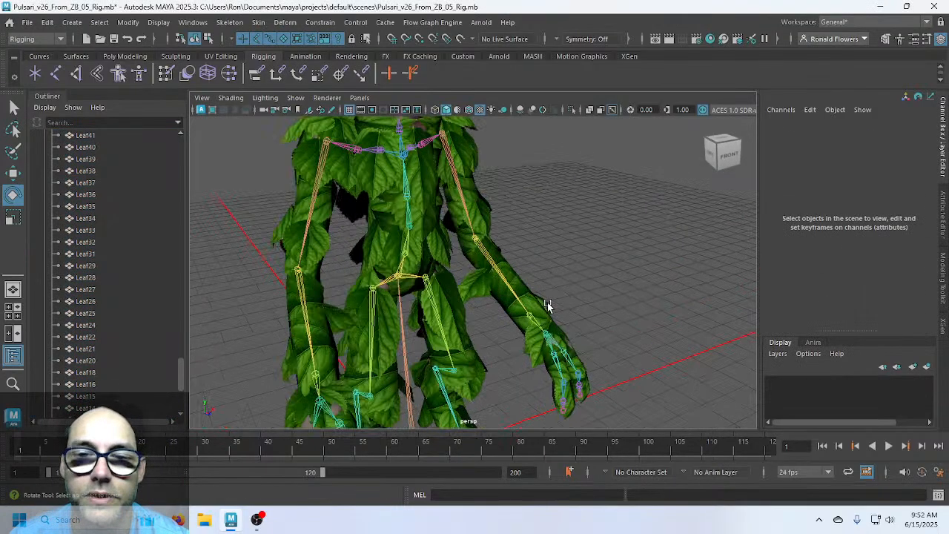
scroll(530, 223, up, 5)
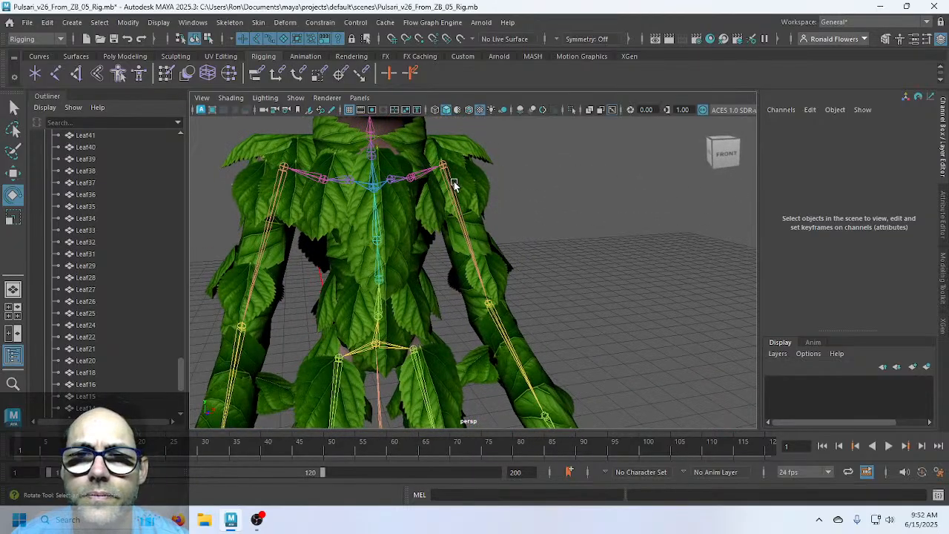
Raise the left arm at the L_Shoulder joint
click(451, 185)
drag(406, 196, 468, 212)
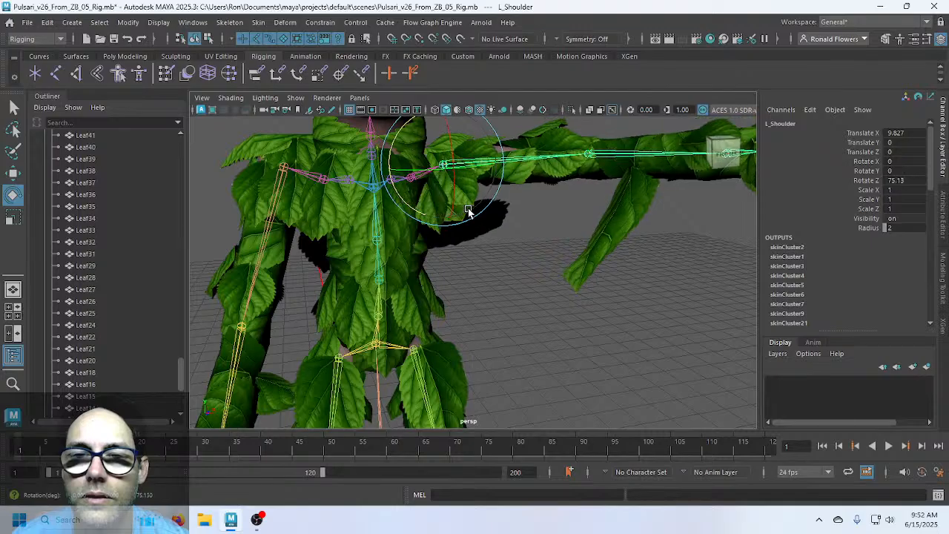
scroll(595, 256, down, 5)
alt+drag(561, 282, 526, 284)
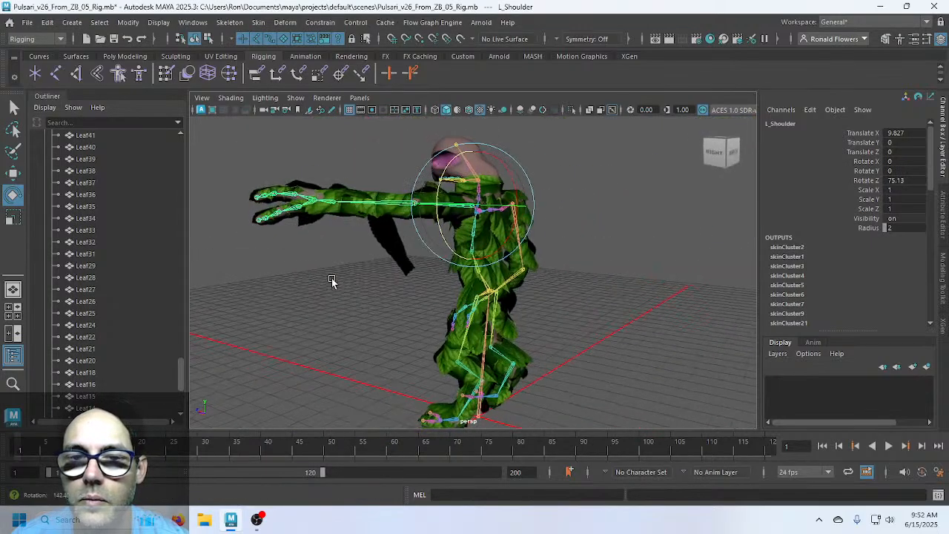
scroll(522, 287, up, 3)
alt+middle_drag(480, 328, 526, 234)
alt+drag(472, 253, 442, 295)
Swing the left leg forward at the L_Hip joint
click(482, 255)
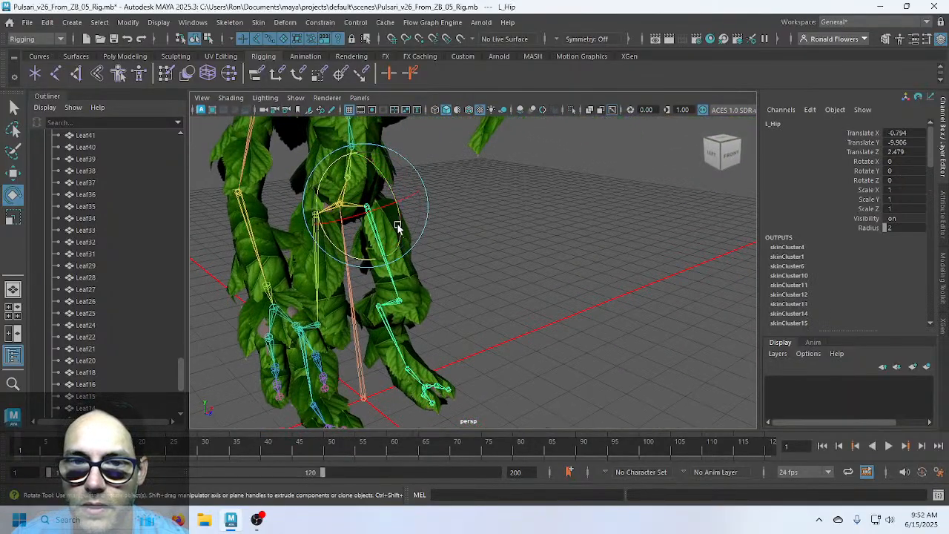
drag(398, 226, 366, 171)
alt+drag(437, 304, 387, 275)
scroll(507, 297, up, 3)
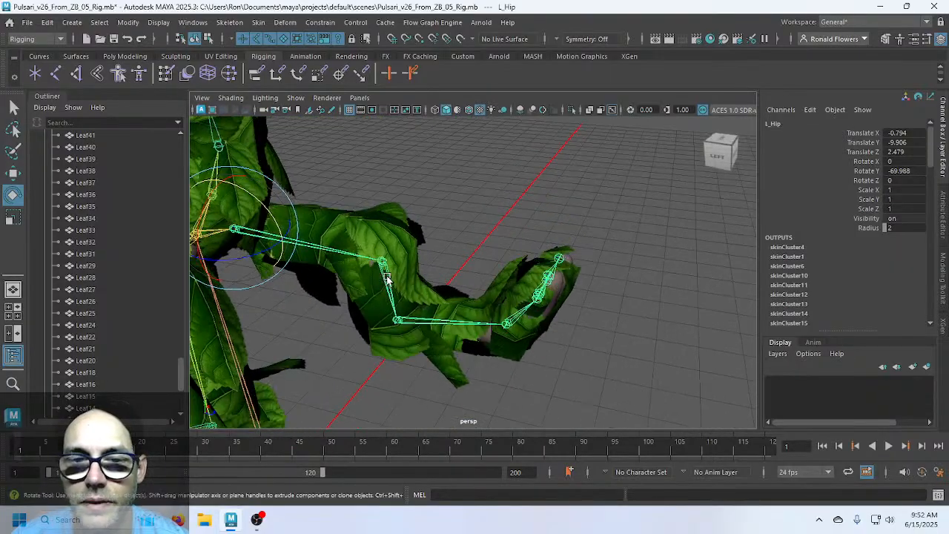
Test-bend the left knee and ankle, then undo those rotations
click(386, 274)
alt+drag(383, 333, 398, 283)
drag(434, 218, 371, 170)
key(ctrl+z)
alt+drag(384, 210, 520, 298)
click(491, 295)
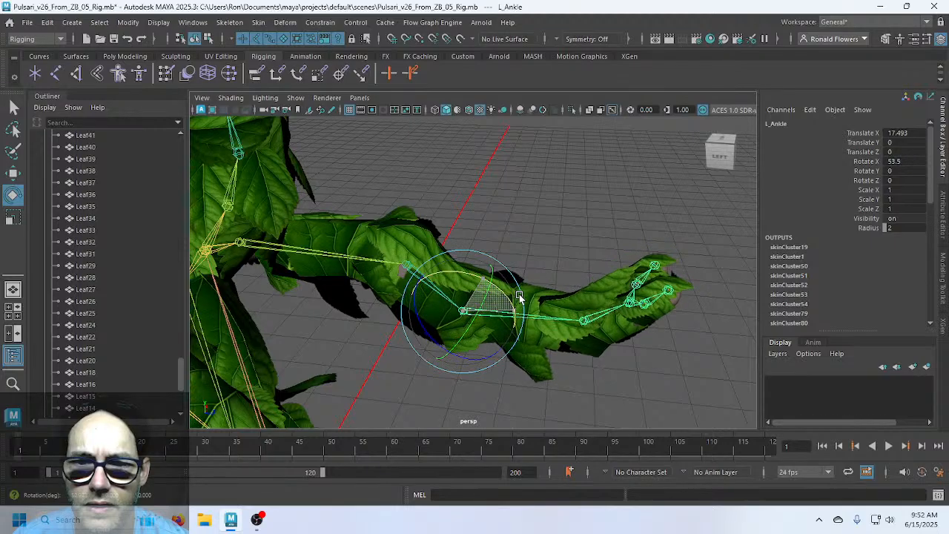
alt+drag(567, 356, 512, 342)
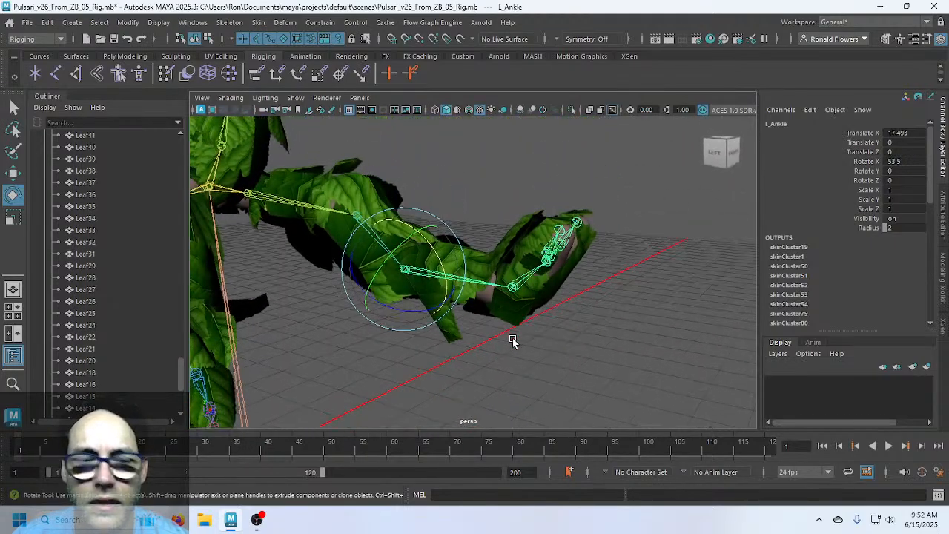
key(ctrl+z)
key(ctrl+z)
key(ctrl+z)
key(ctrl+z)
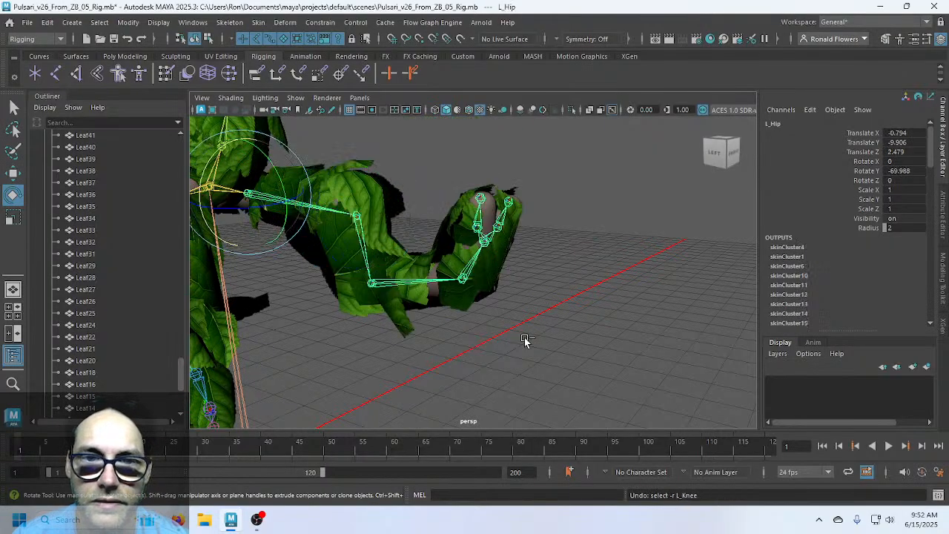
click(440, 339)
Test-swing the right hip and then the left hip, undoing each rotation
alt+drag(440, 339, 511, 345)
click(455, 270)
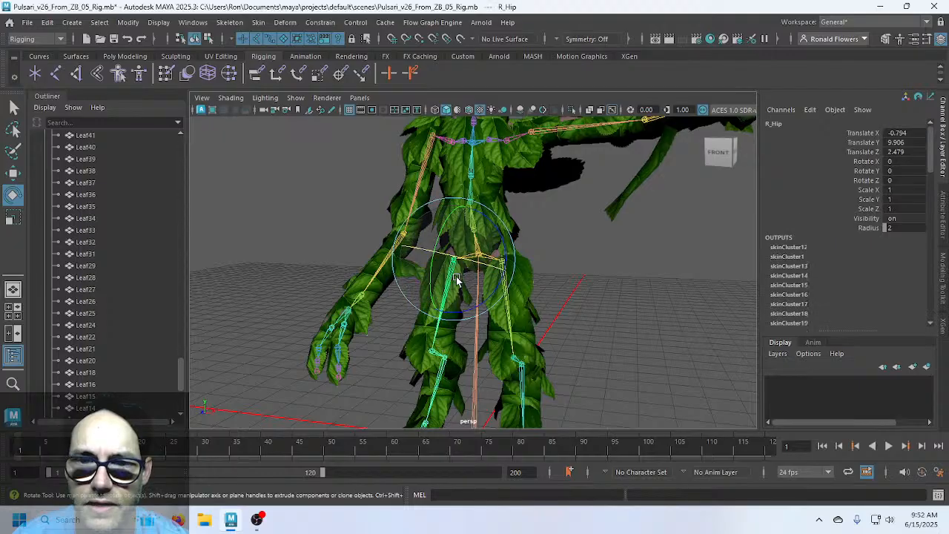
drag(427, 286, 445, 208)
alt+drag(422, 319, 460, 328)
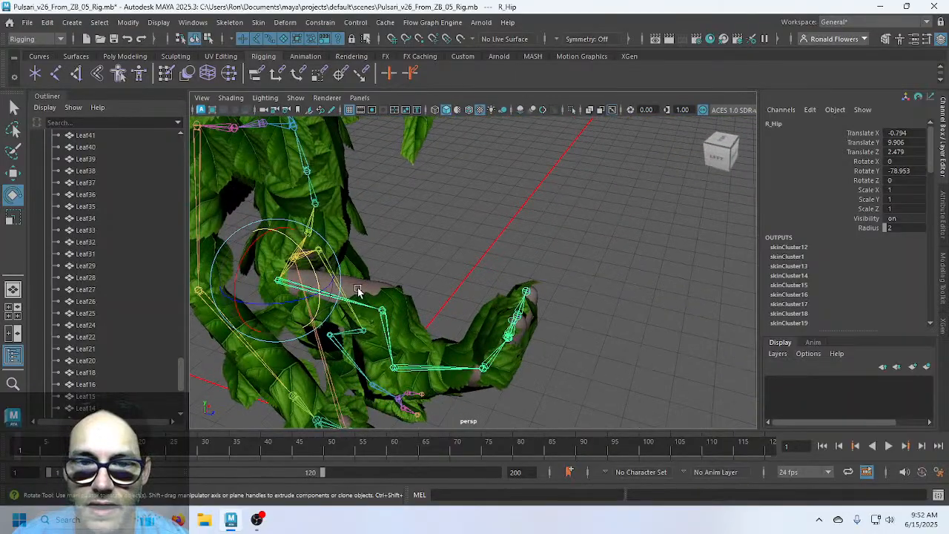
alt+drag(489, 290, 452, 278)
key(ctrl+z)
click(499, 268)
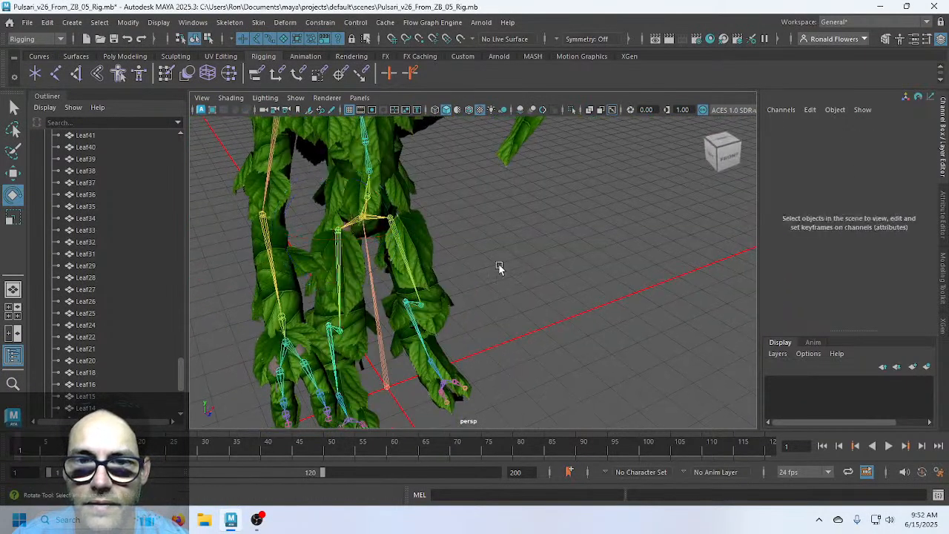
click(401, 239)
drag(416, 250, 460, 336)
key(ctrl+z)
click(445, 328)
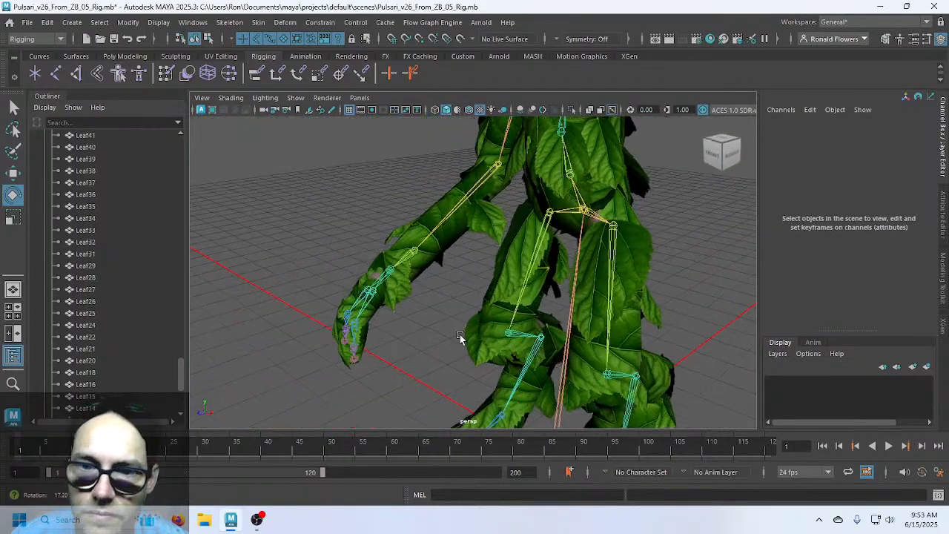
Swing the right leg forward at R_Hip (Rotate Y -72.971) and undo a knee bend test
click(541, 245)
drag(517, 219, 532, 178)
alt+drag(504, 318, 438, 325)
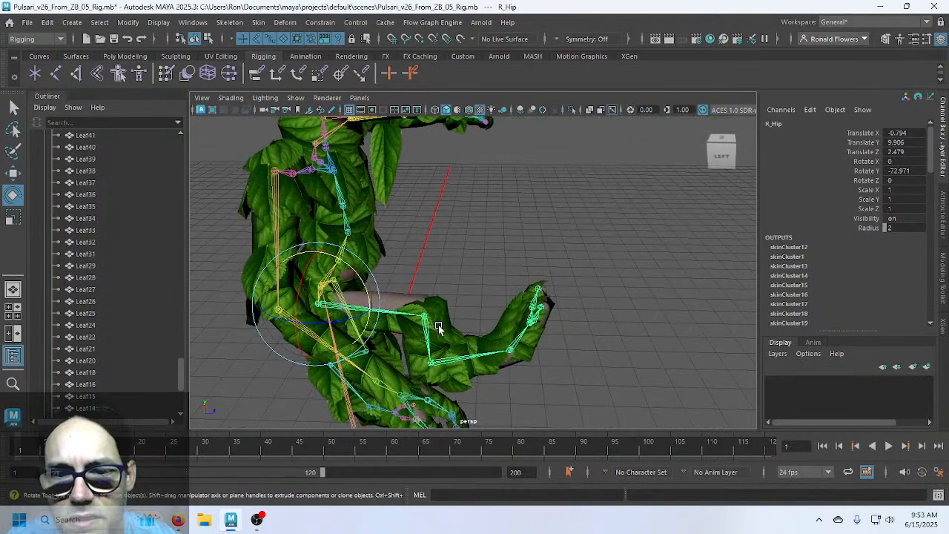
click(424, 318)
drag(457, 280, 453, 328)
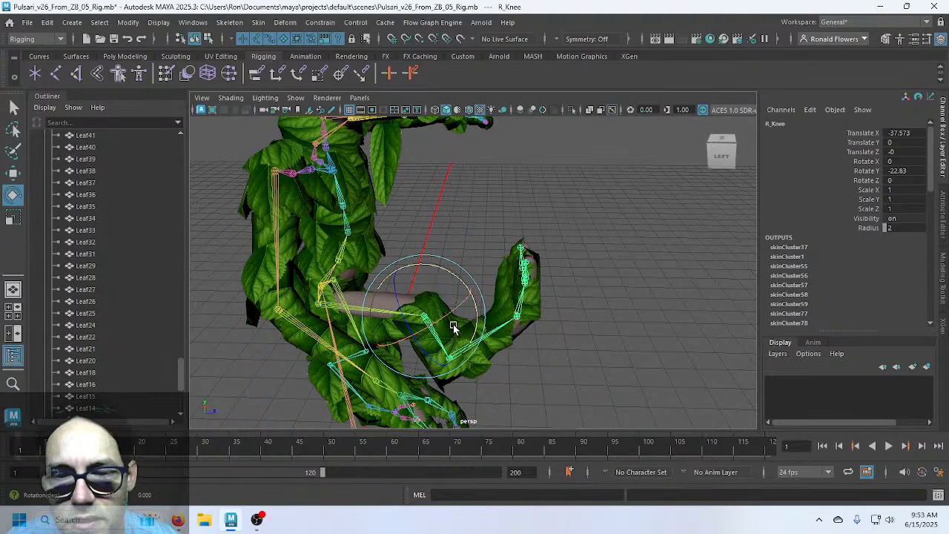
key(ctrl+z)
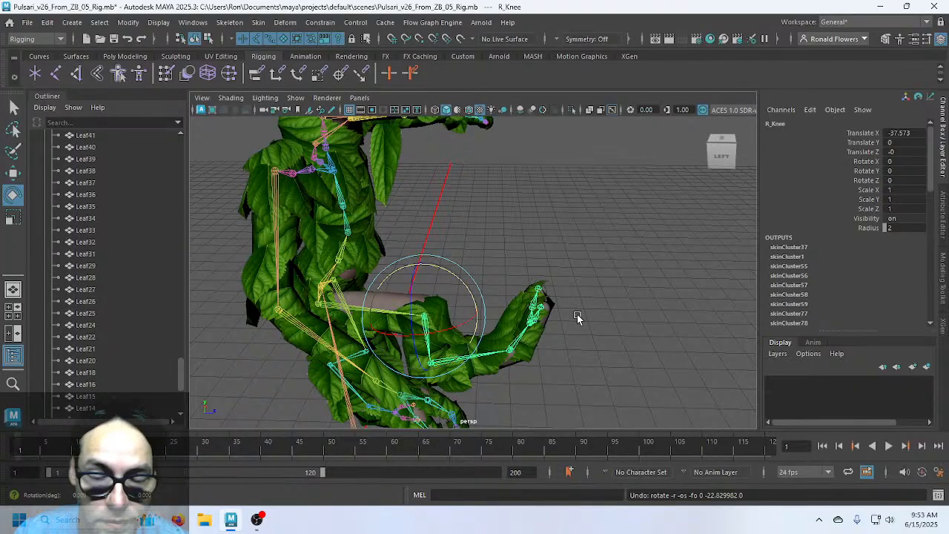
Select the R_Ankle joint from a lower viewing angle
alt+drag(580, 335, 548, 272)
click(482, 250)
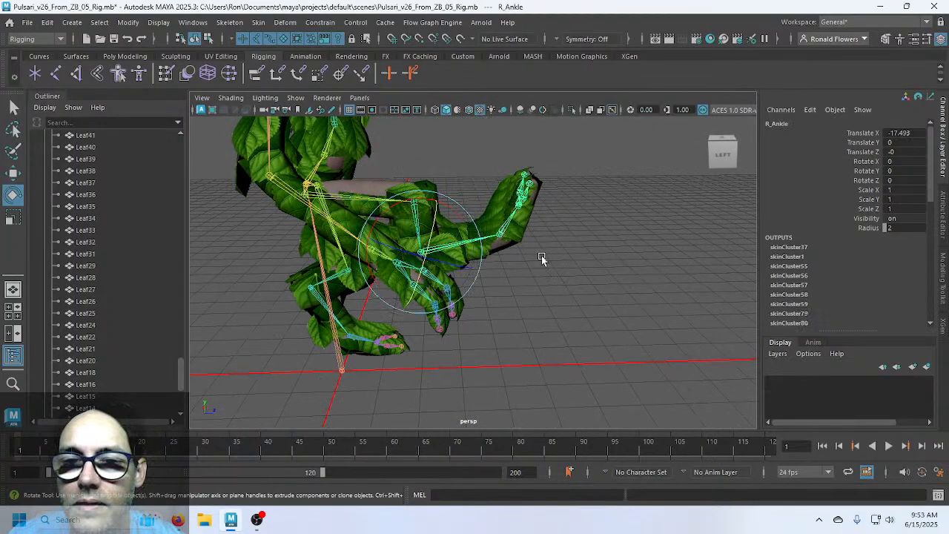
click(461, 168)
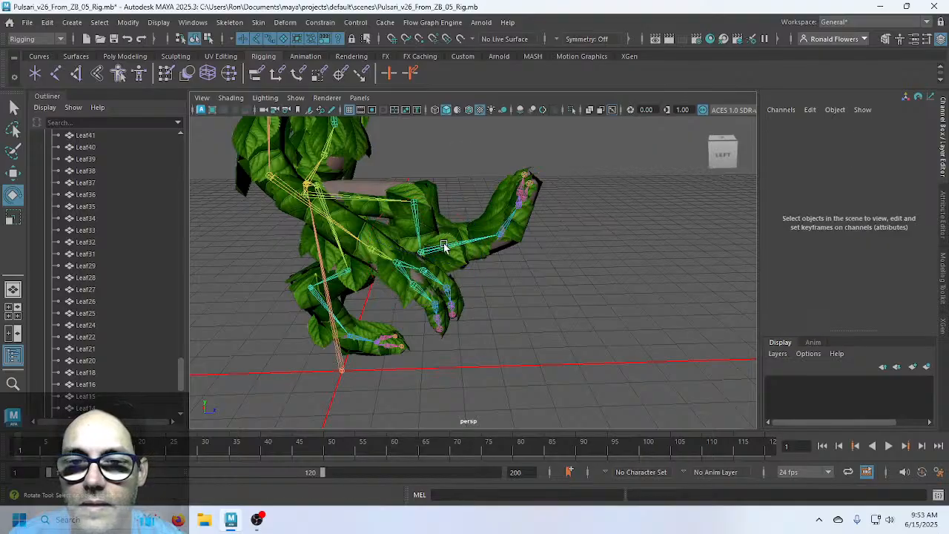
click(445, 245)
Tilt the right foot at the R_Ankle joint
drag(389, 212, 445, 206)
scroll(441, 241, up, 3)
alt+drag(522, 239, 328, 218)
alt+middle_drag(328, 217, 305, 307)
alt+drag(305, 307, 546, 259)
mouse_move(452, 279)
mouse_down()
mouse_move(436, 262)
mouse_move(450, 268)
mouse_move(251, 286)
mouse_move(265, 284)
mouse_move(235, 267)
mouse_move(227, 243)
mouse_move(255, 214)
mouse_move(262, 239)
mouse_move(410, 282)
mouse_move(392, 272)
mouse_move(397, 280)
mouse_move(467, 282)
mouse_move(424, 290)
mouse_move(447, 270)
mouse_up()
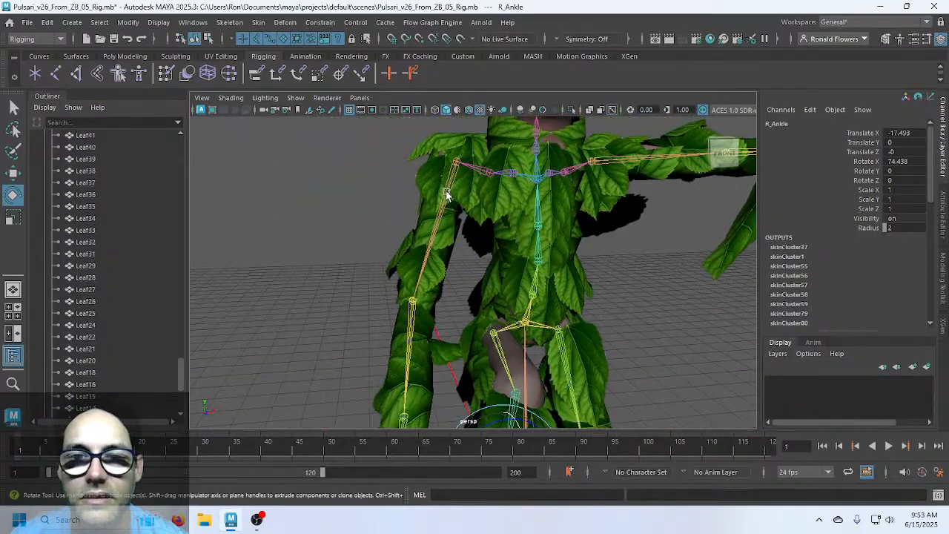
Raise the right arm at the R_Shoulder joint
click(447, 195)
drag(414, 196, 383, 156)
click(358, 314)
scroll(334, 348, down, 3)
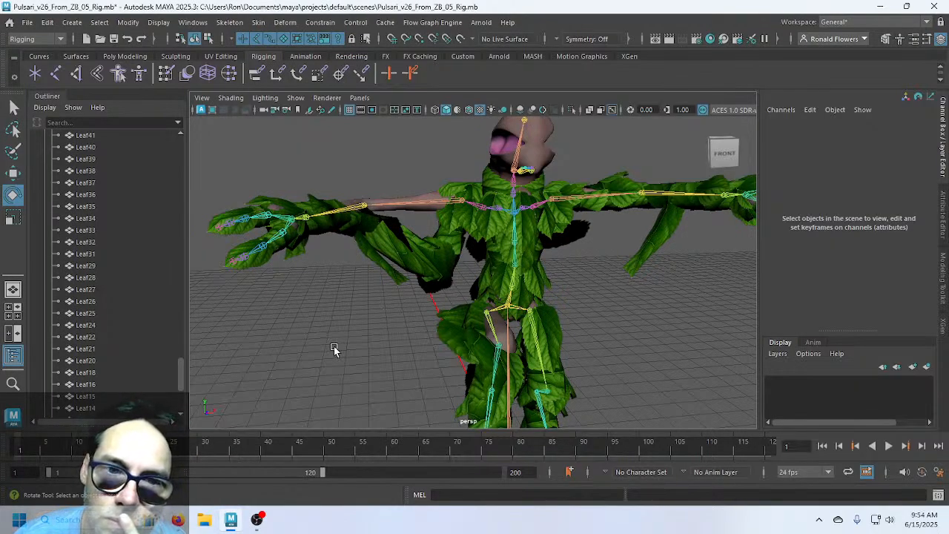
Undo the arm rotations, joint selections and the Geodesic Voxel skin bind
key(ctrl+z)
key(ctrl+z)
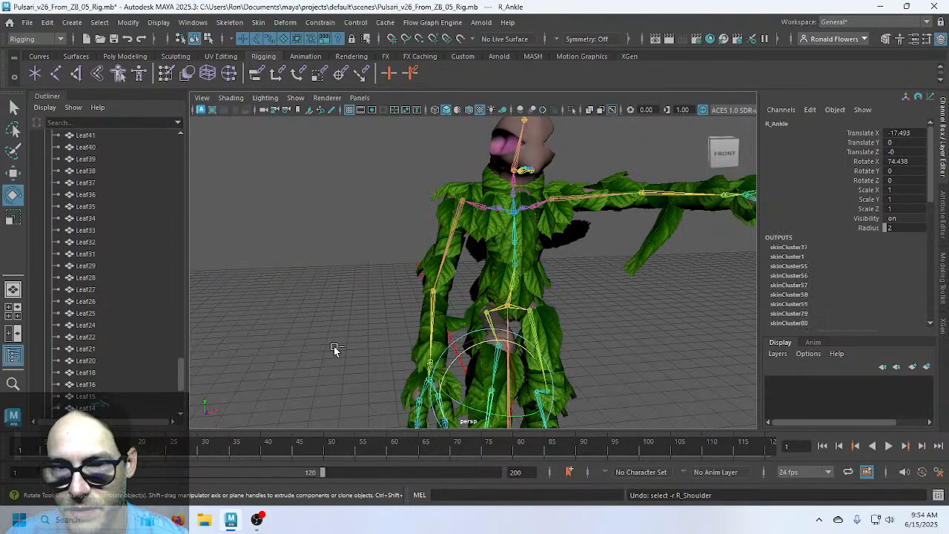
key(ctrl+z)
key(ctrl+z)
key(ctrl+z)
key(ctrl+z)
key(ctrl+z)
key(ctrl+z)
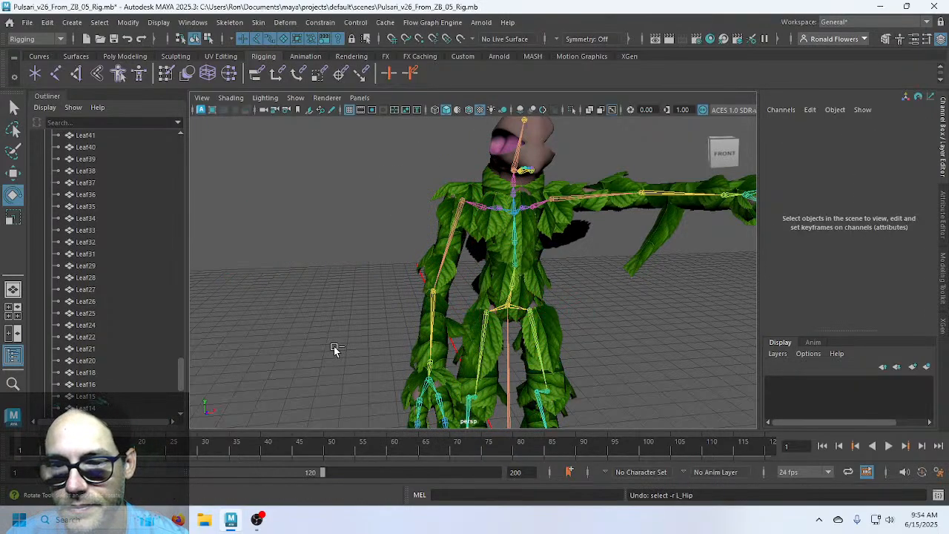
key(ctrl+z)
key(ctrl+z)
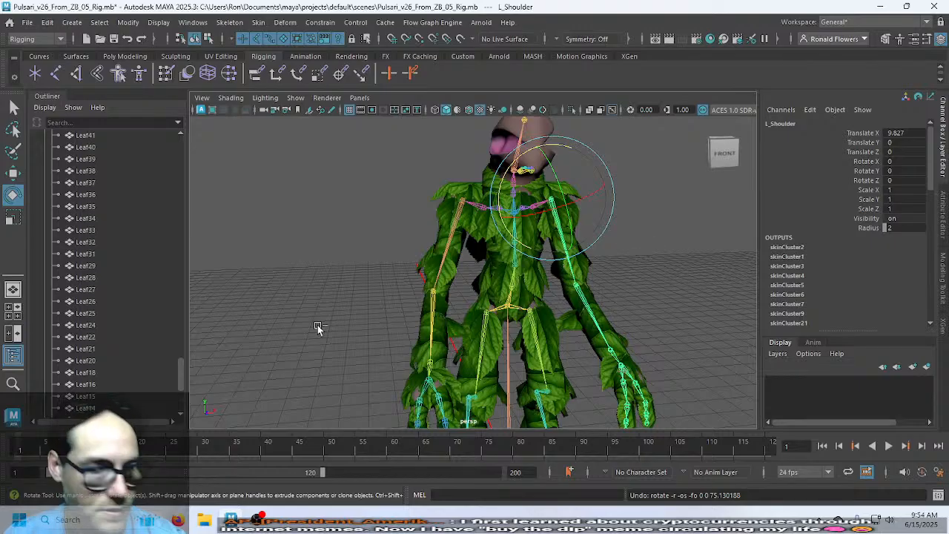
key(ctrl+z)
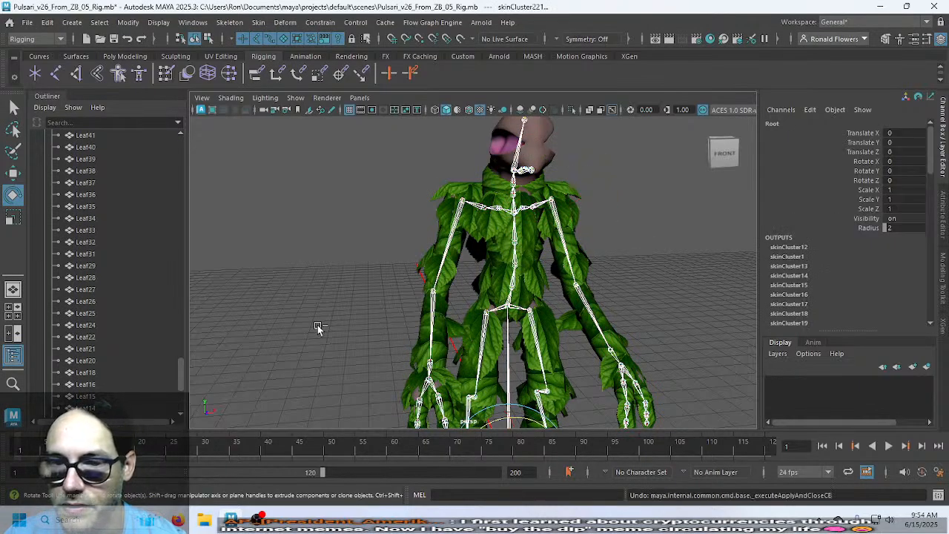
key(ctrl+z)
Select the Outliner range from Leaf95 through Leaf8 to Leaf106
click(317, 325)
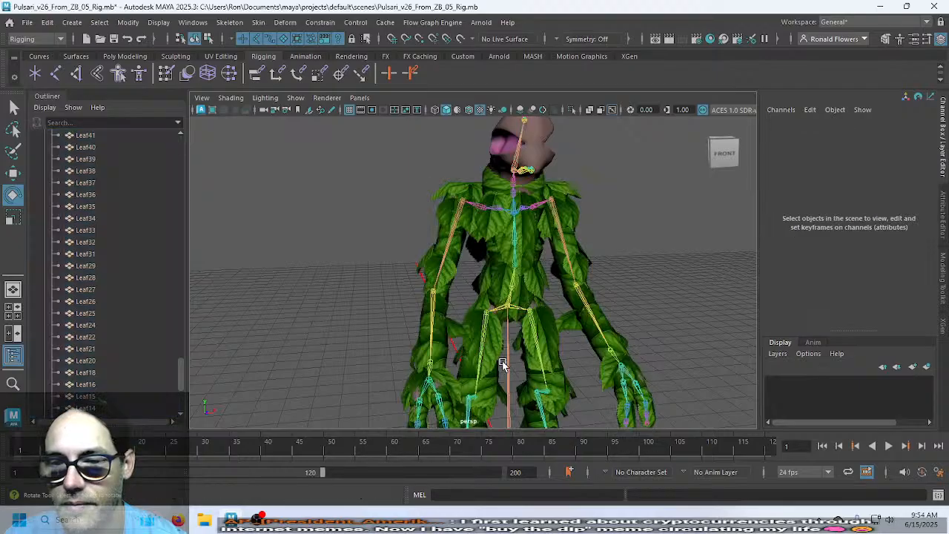
scroll(152, 333, up, 10)
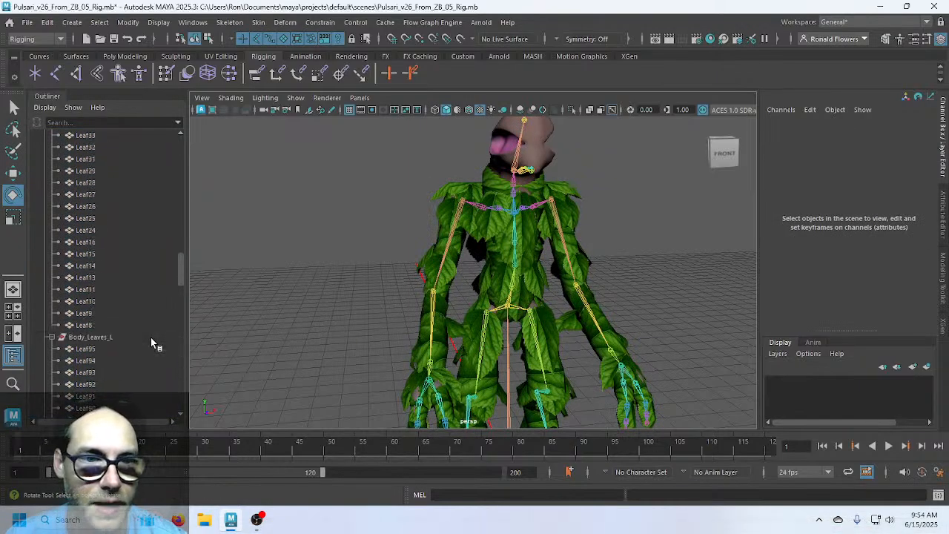
scroll(151, 337, up, 10)
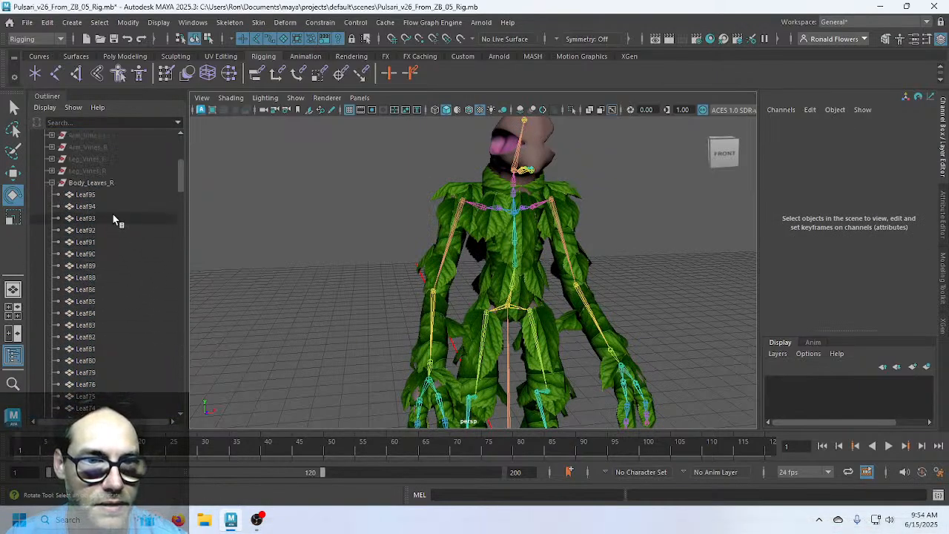
click(109, 187)
scroll(110, 310, down, 10)
scroll(111, 314, down, 13)
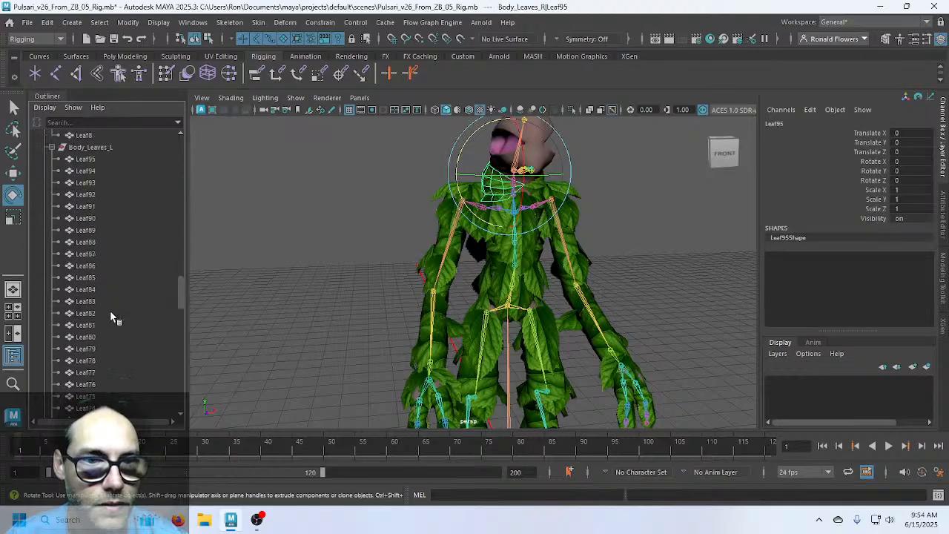
shift+click(106, 324)
scroll(108, 296, down, 10)
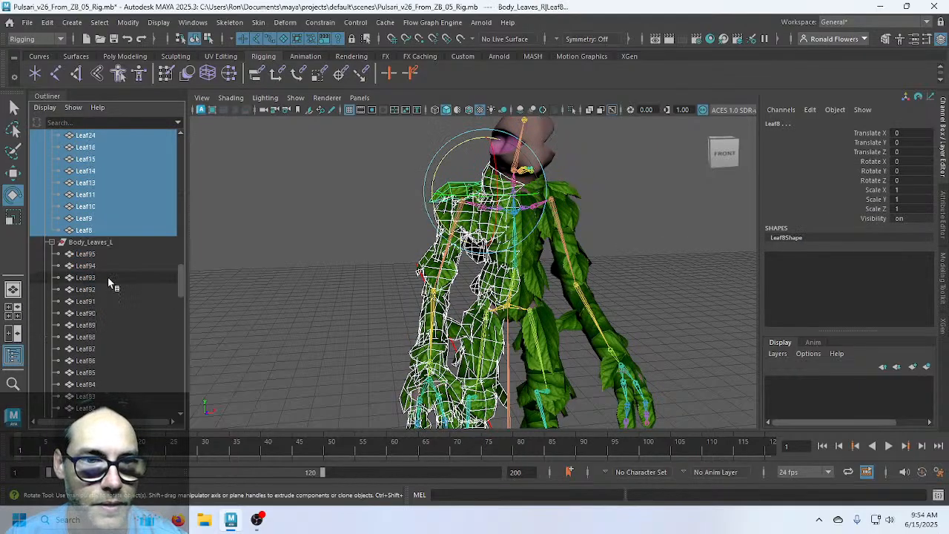
scroll(105, 310, down, 18)
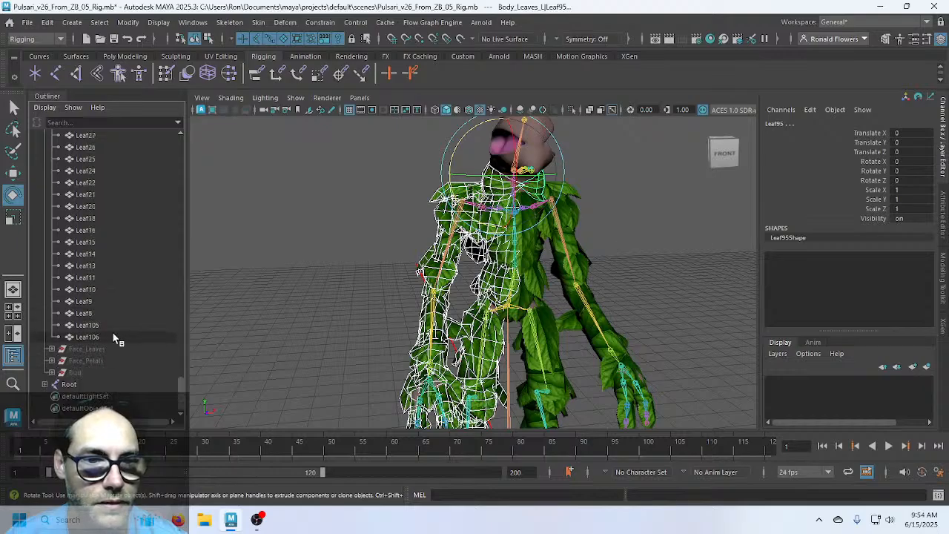
shift+click(112, 333)
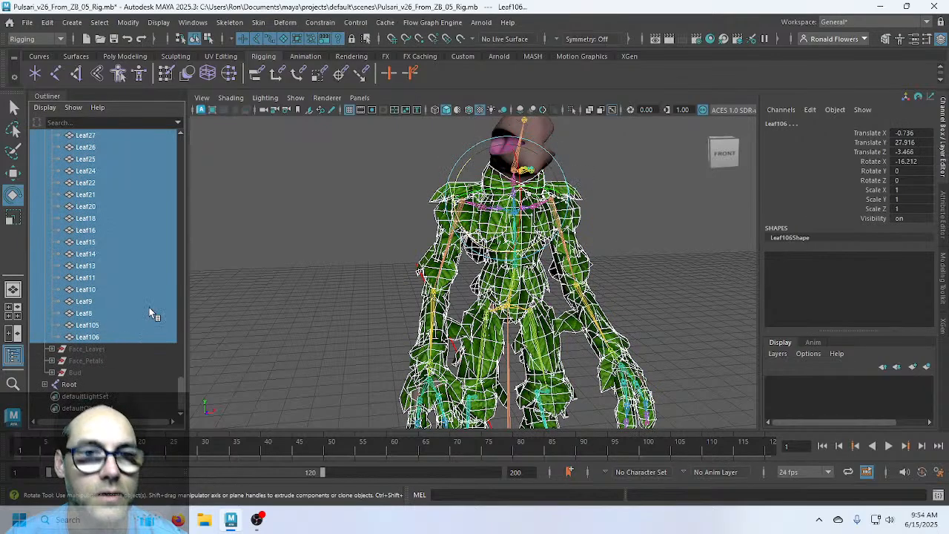
Combine the selected leaves into one mesh and delete its construction history
click(124, 55)
click(411, 78)
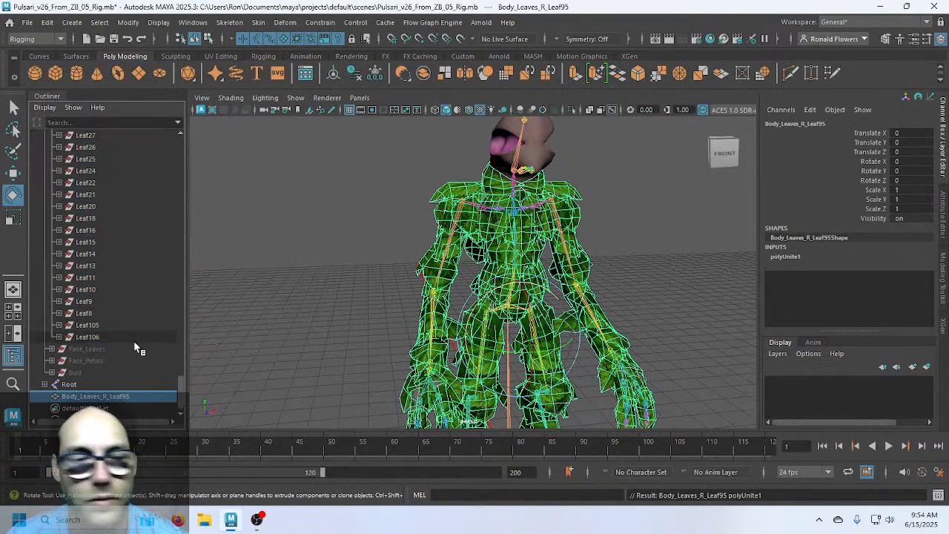
click(46, 22)
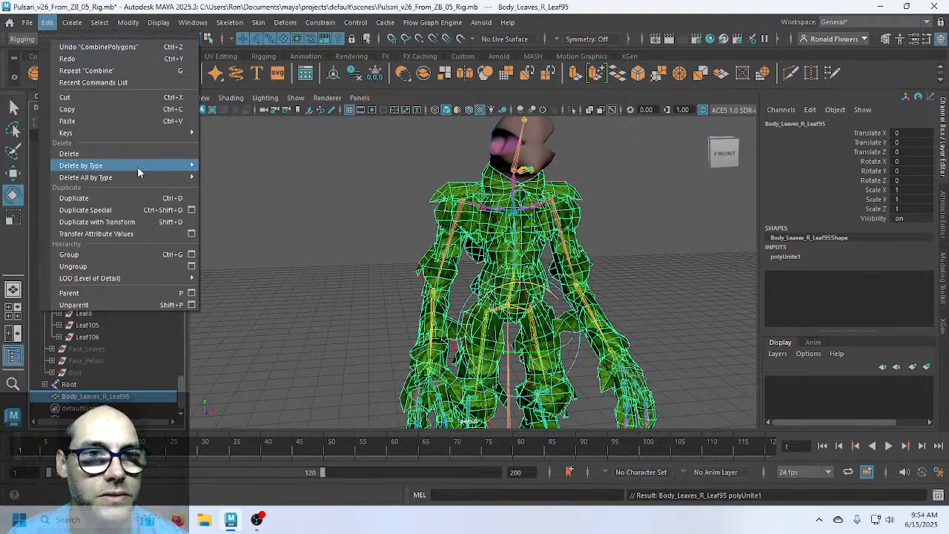
mouse_move(138, 166)
click(226, 166)
Select the combined leaf mesh together with the Root joint
click(358, 270)
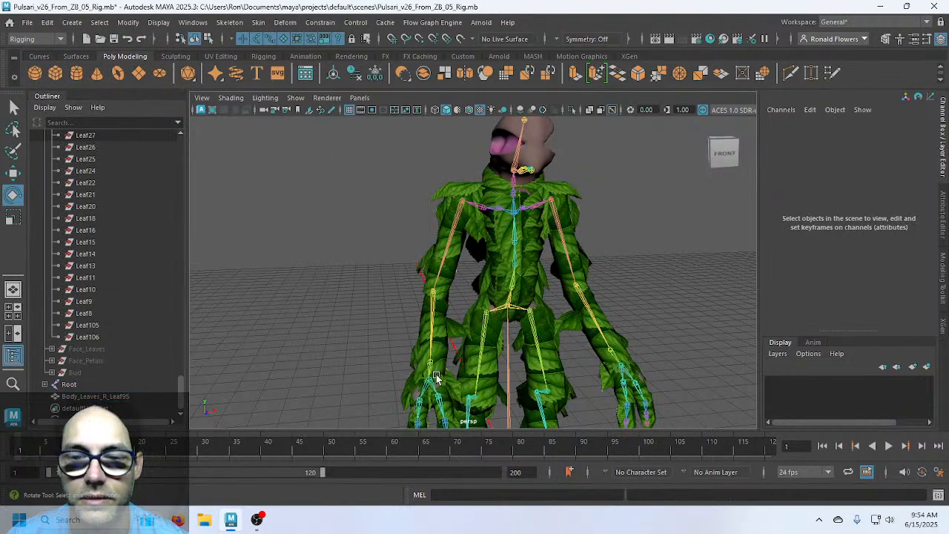
click(479, 317)
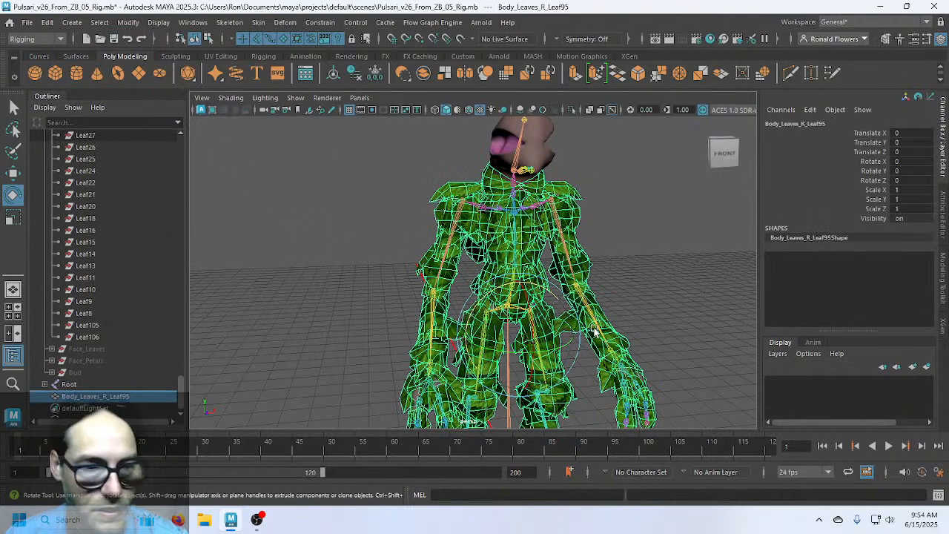
key(q)
click(507, 378)
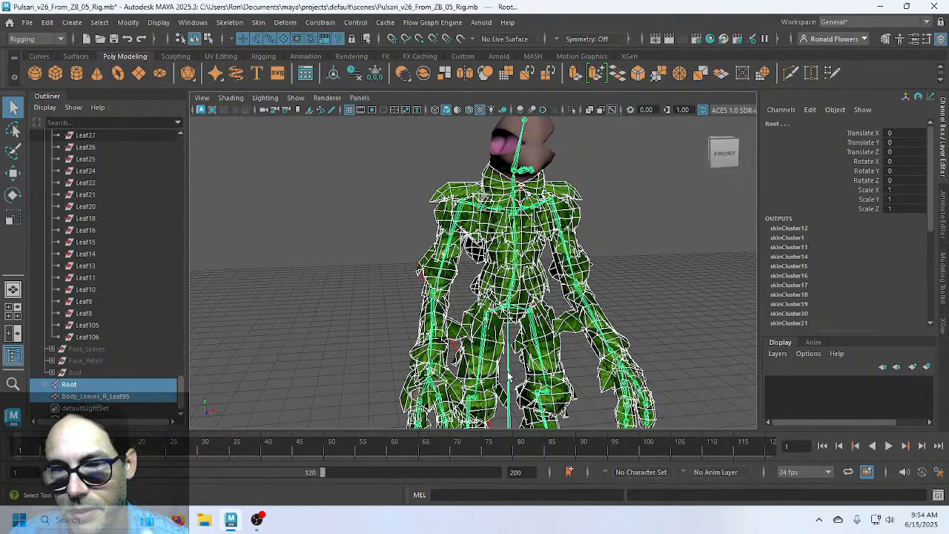
click(265, 23)
Bind the combined leaf mesh using the Heat Map method (falloff 0.68)
click(411, 56)
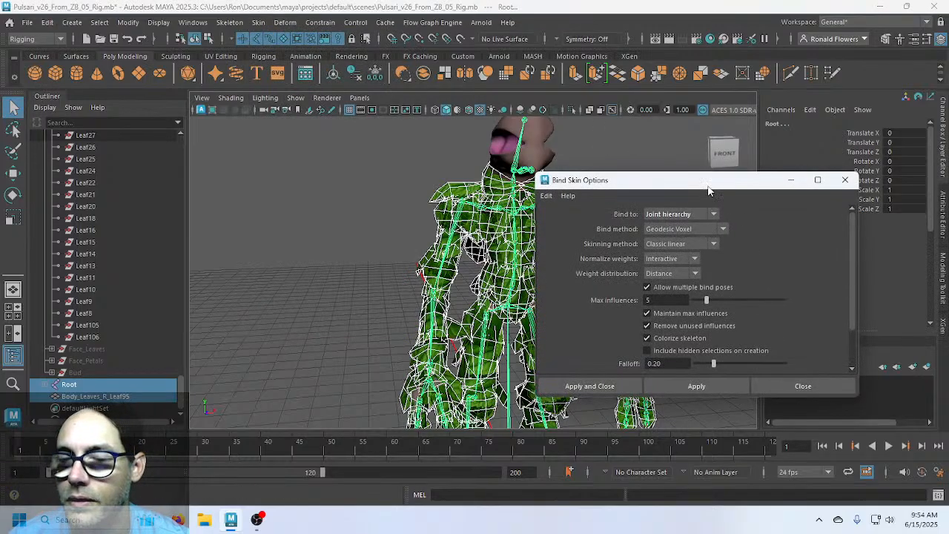
click(716, 229)
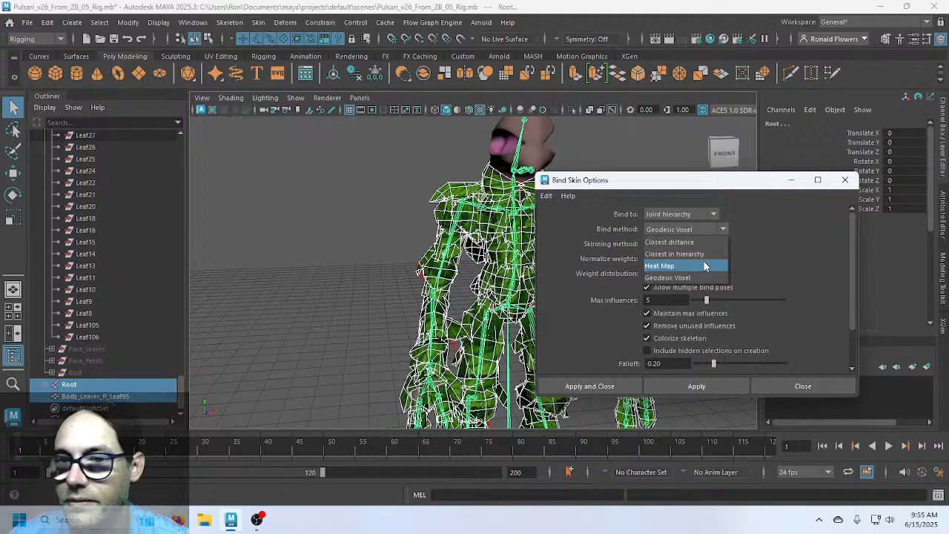
click(704, 265)
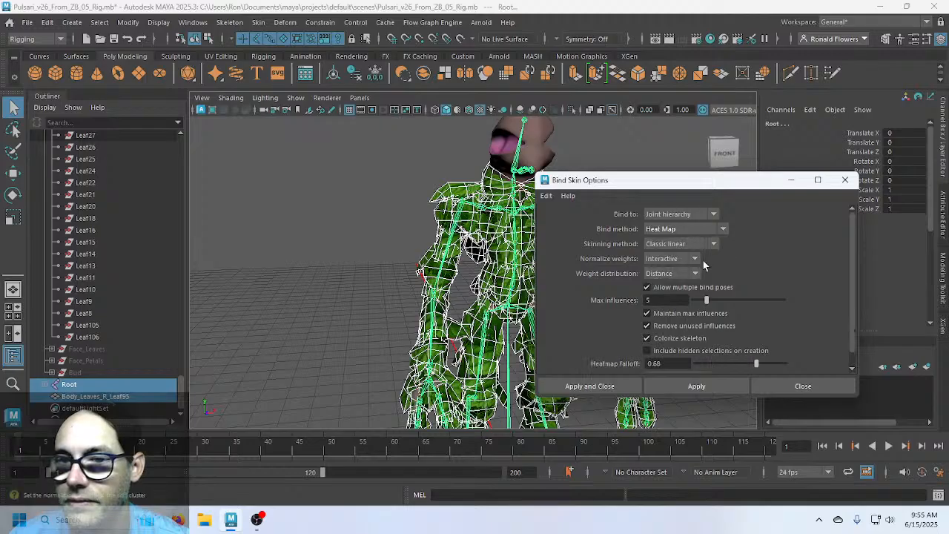
click(582, 386)
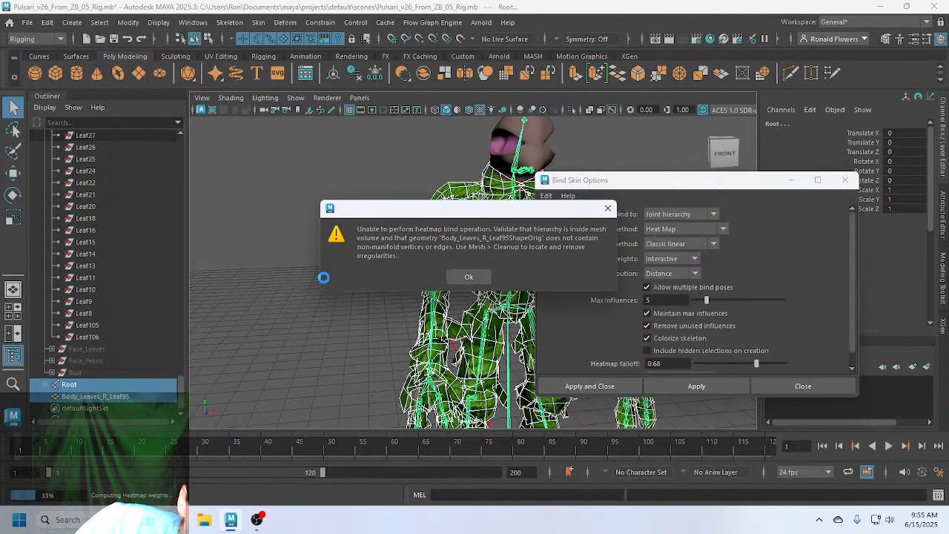
Dismiss the heatmap bind RuntimeError and move the Bind Skin Options window aside
click(469, 277)
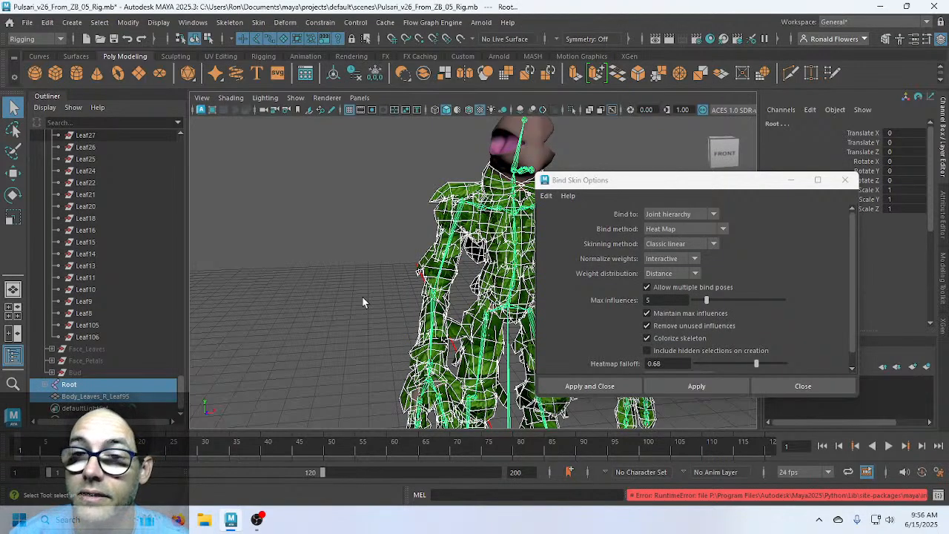
drag(631, 190, 601, 196)
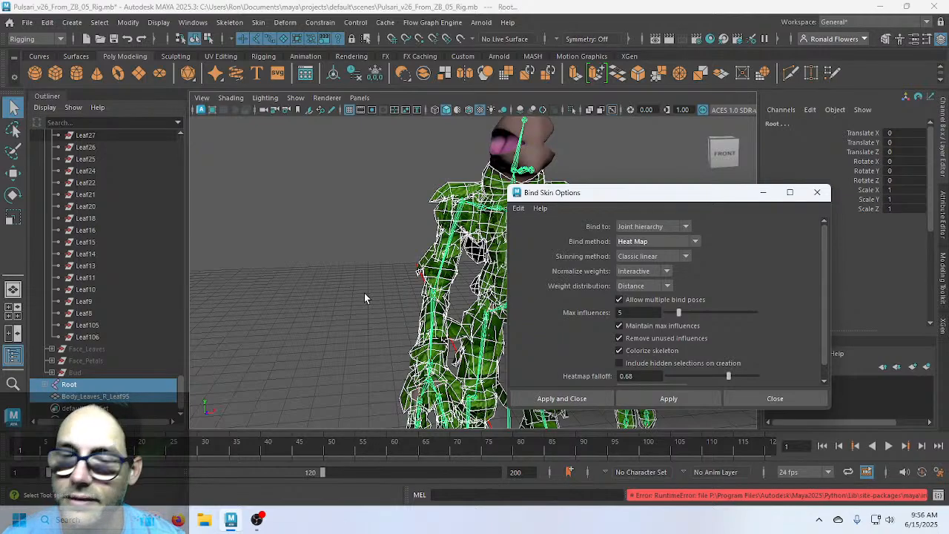
Close the Bind Skin Options window after the bind, then select the leaf mesh and L_Shoulder
drag(598, 197, 654, 201)
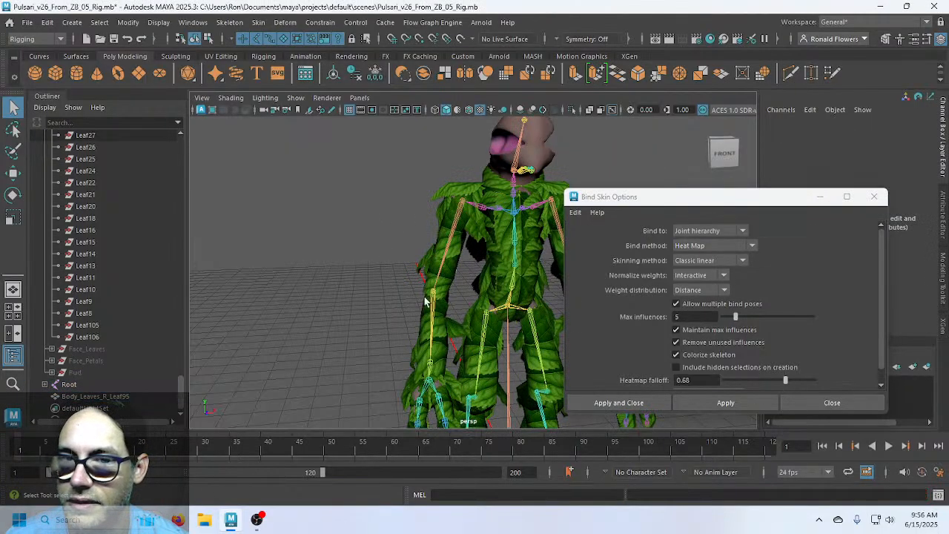
click(820, 198)
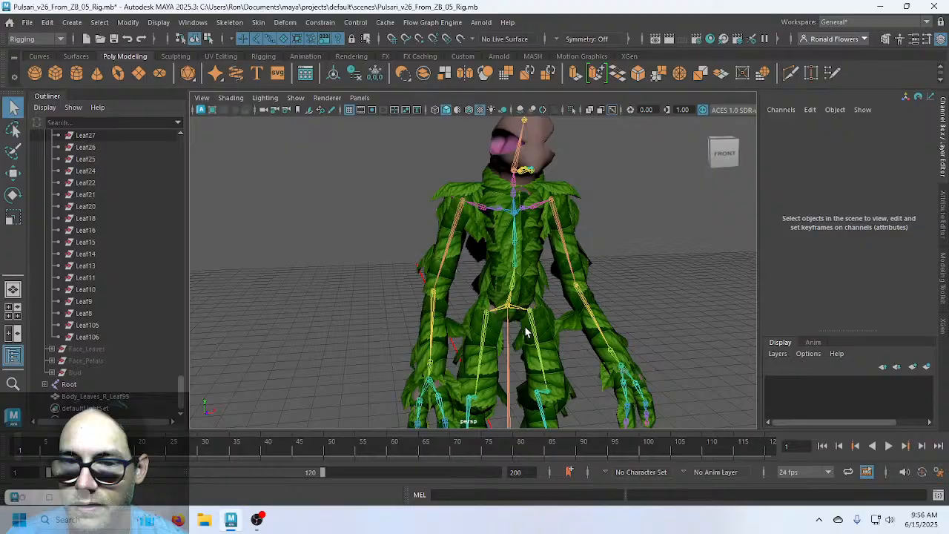
click(561, 222)
click(559, 226)
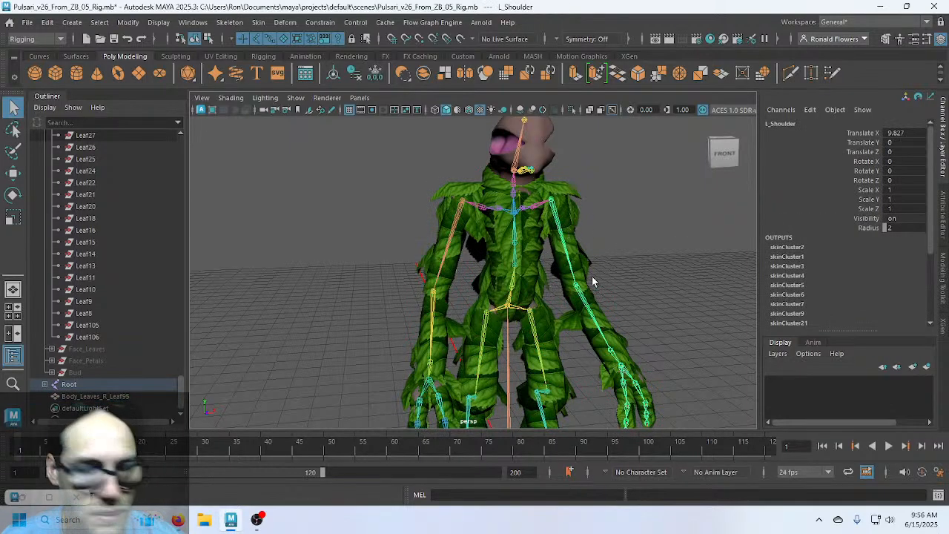
Raise both shoulders about 50 and 55 degrees and swing both hips out
key(e)
drag(519, 172, 503, 224)
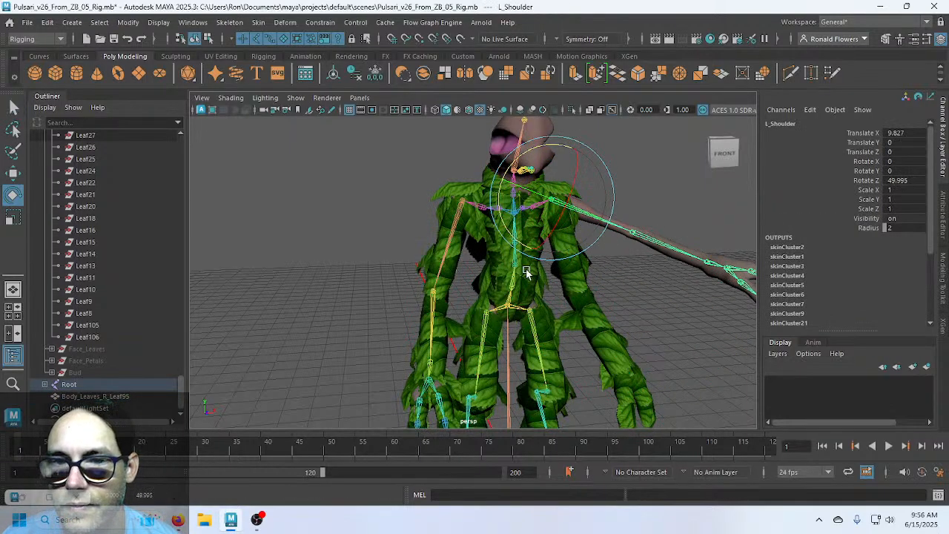
click(461, 209)
drag(432, 169, 450, 221)
click(532, 320)
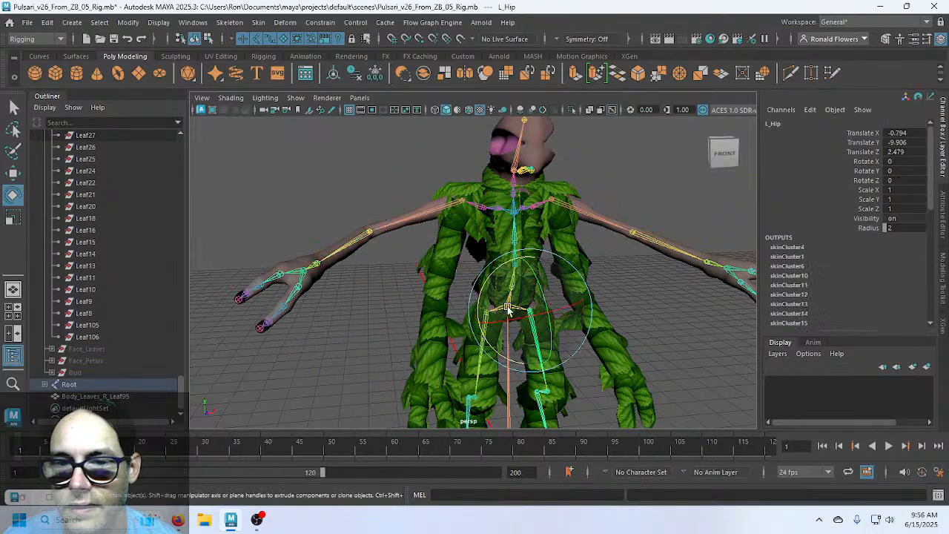
drag(474, 320, 452, 370)
click(392, 334)
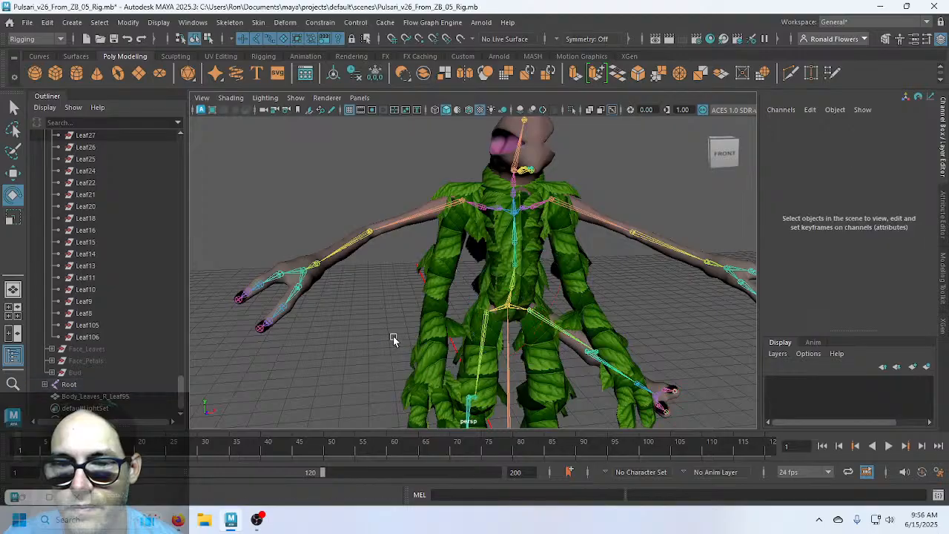
click(478, 325)
drag(447, 277, 513, 339)
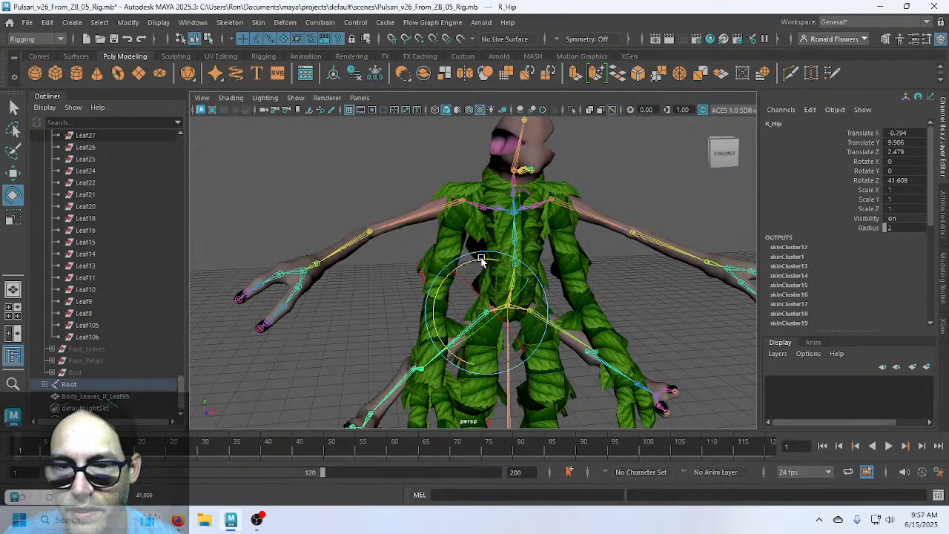
Test-move the Root joint left, undo it, and add Root to the leaf mesh selection
scroll(663, 319, down, 5)
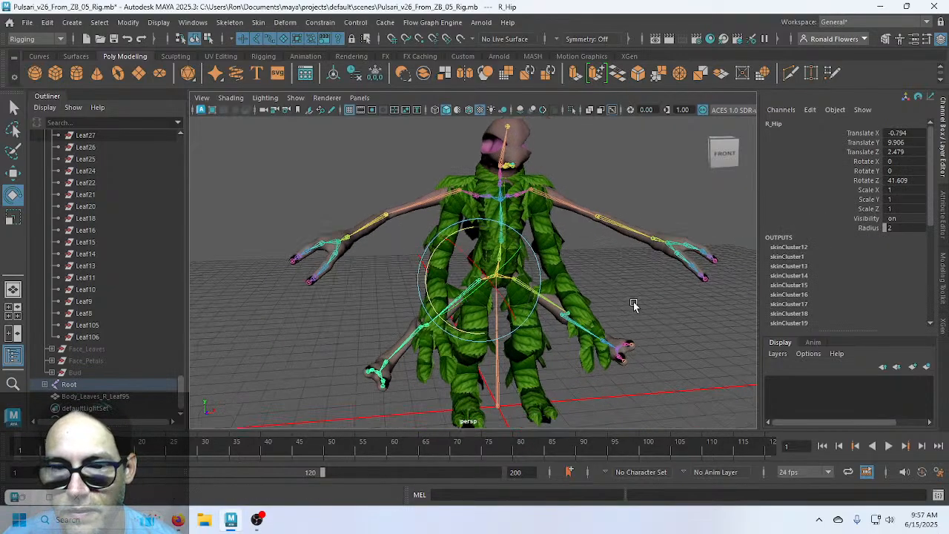
click(492, 373)
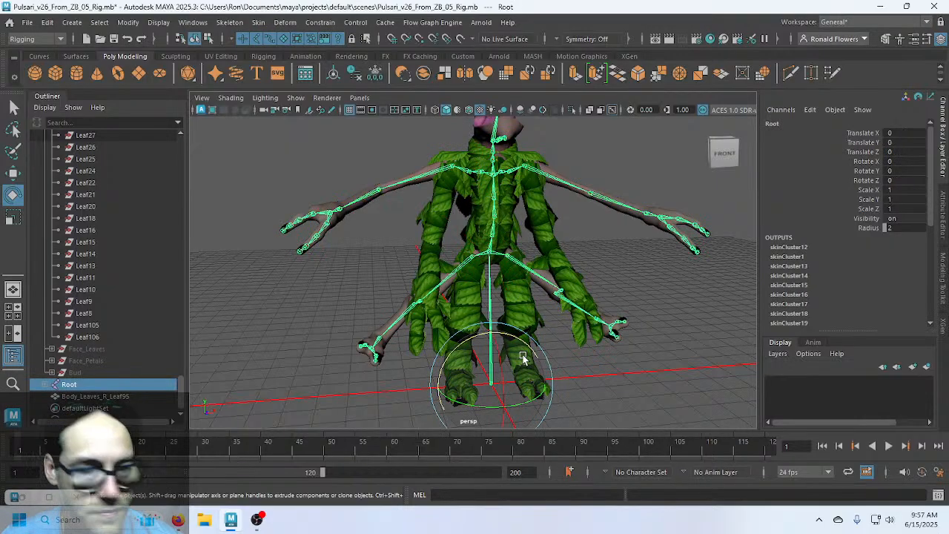
key(w)
drag(550, 381, 355, 371)
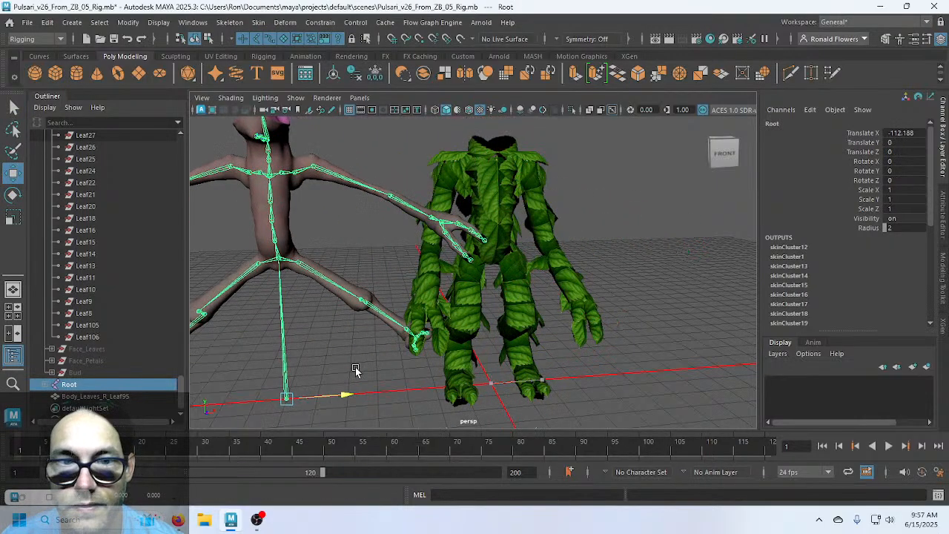
key(ctrl+z)
key(ctrl+z)
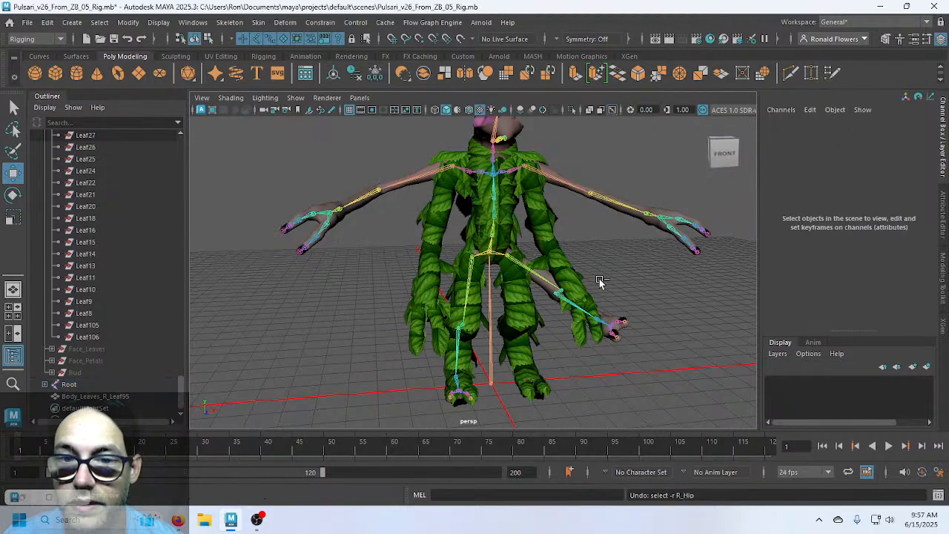
key(ctrl+z)
key(ctrl+z)
key(ctrl+z)
key(ctrl+z)
key(ctrl+z)
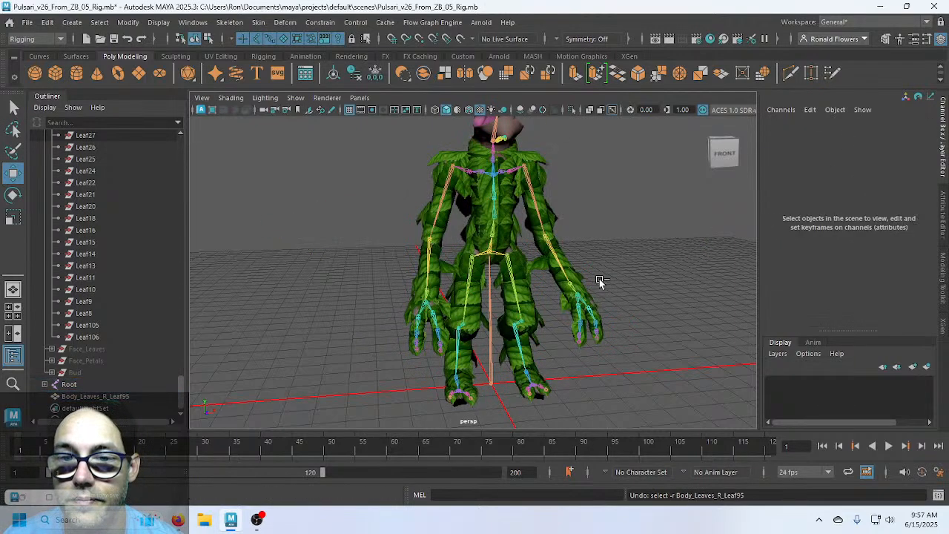
key(ctrl+z)
key(ctrl+z)
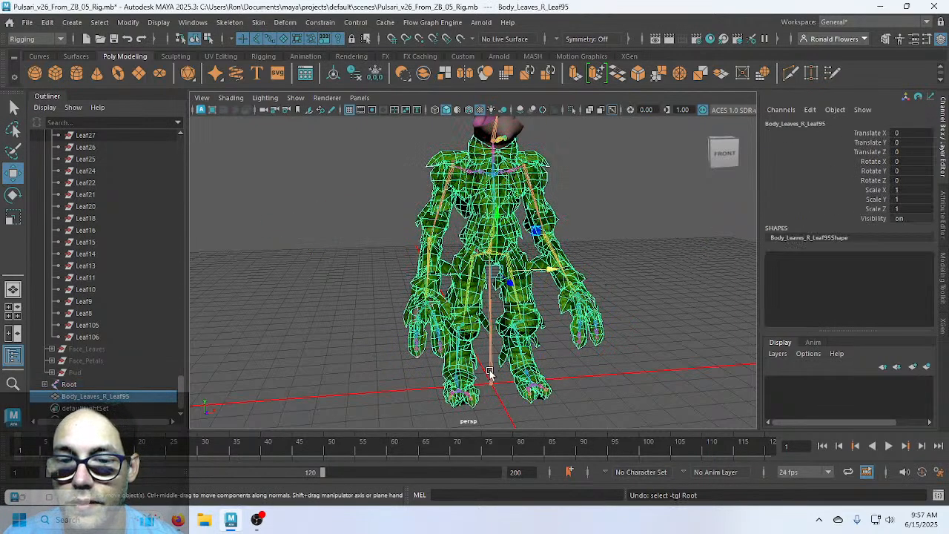
click(489, 373)
Bind the combined leaf mesh using Bind Skin with the Geodesic Voxel method, falloff 0.20
click(256, 24)
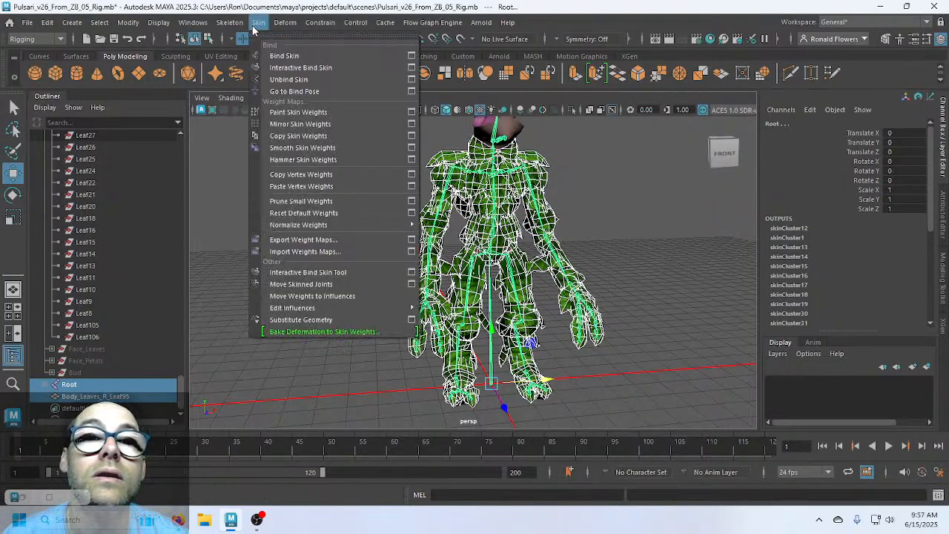
click(411, 56)
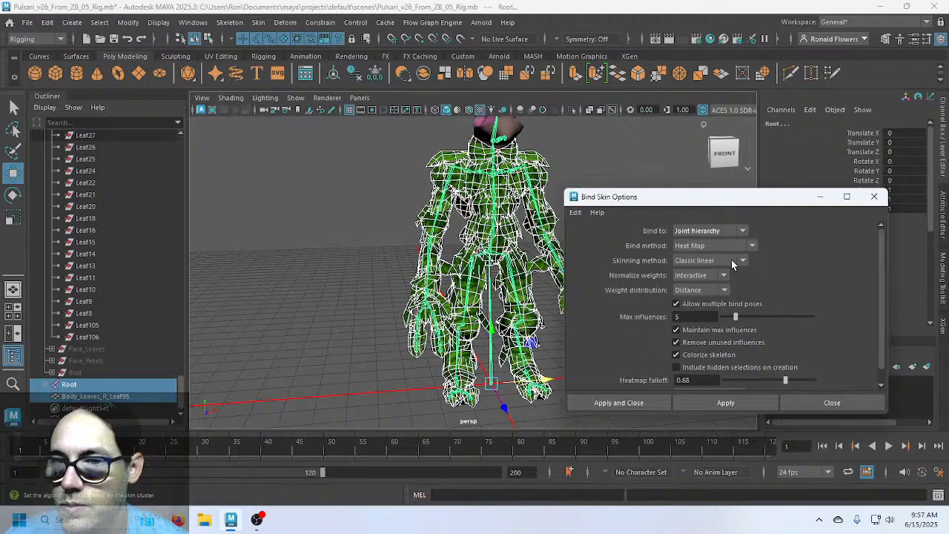
click(750, 245)
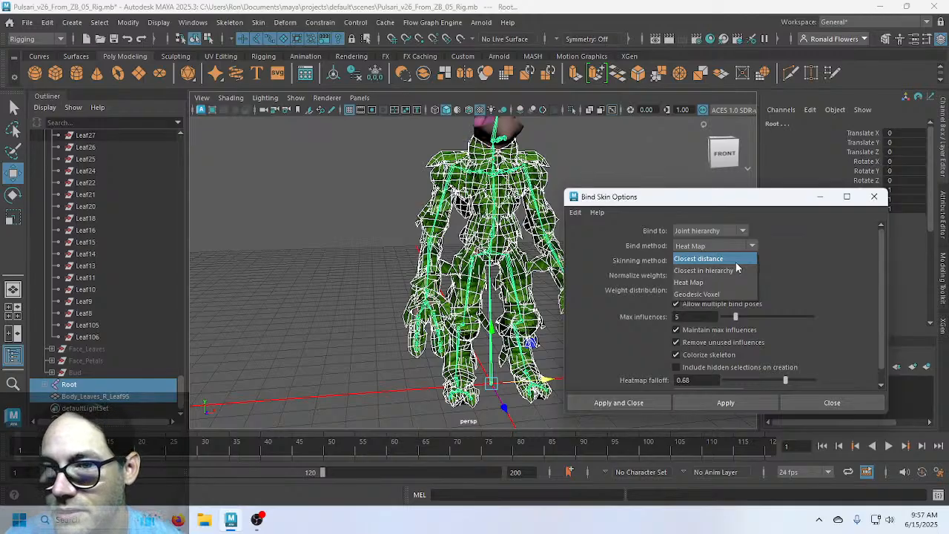
click(719, 294)
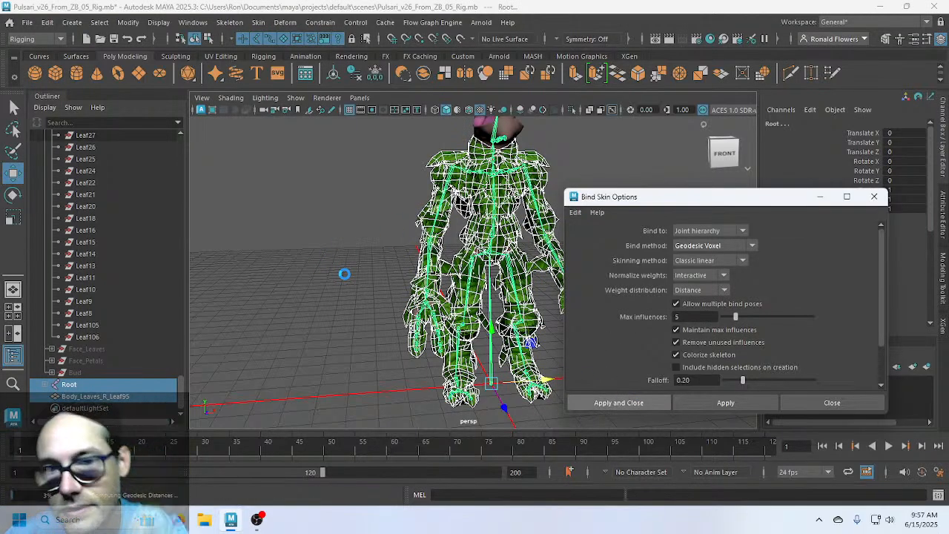
Raise the left and right arms by rotating L_Shoulder and R_Shoulder
click(524, 169)
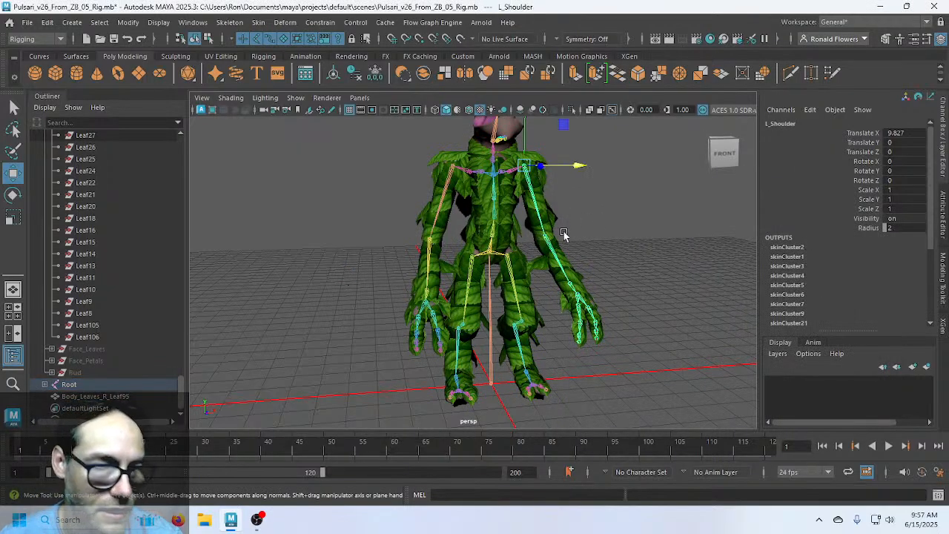
key(e)
drag(474, 175, 546, 232)
scroll(506, 302, up, 3)
scroll(506, 303, up, 3)
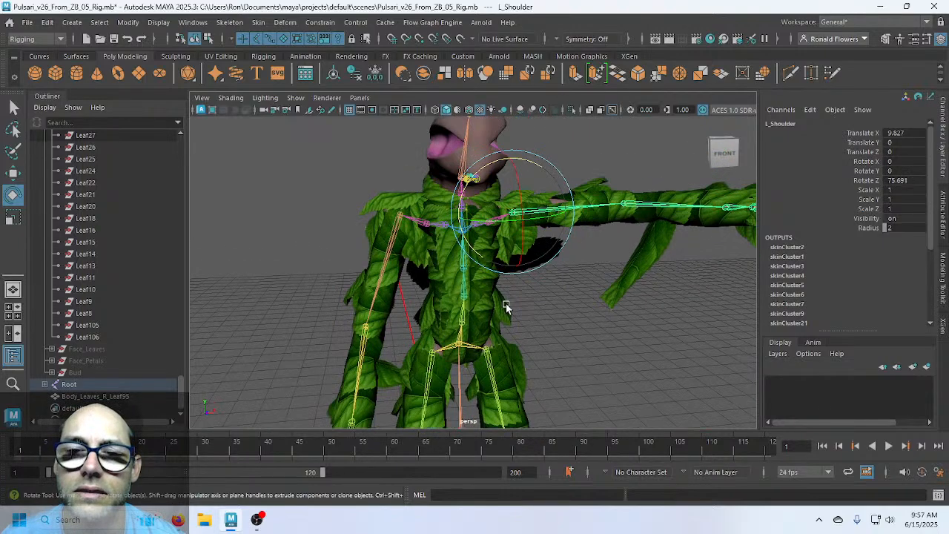
click(407, 237)
drag(453, 177, 483, 247)
alt+middle_drag(523, 307, 503, 237)
scroll(504, 239, down, 3)
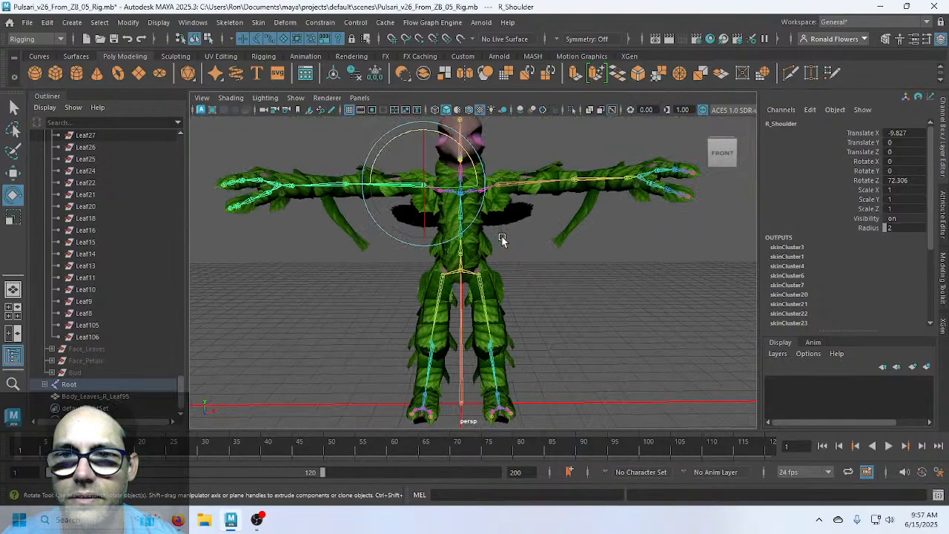
alt+drag(504, 239, 567, 276)
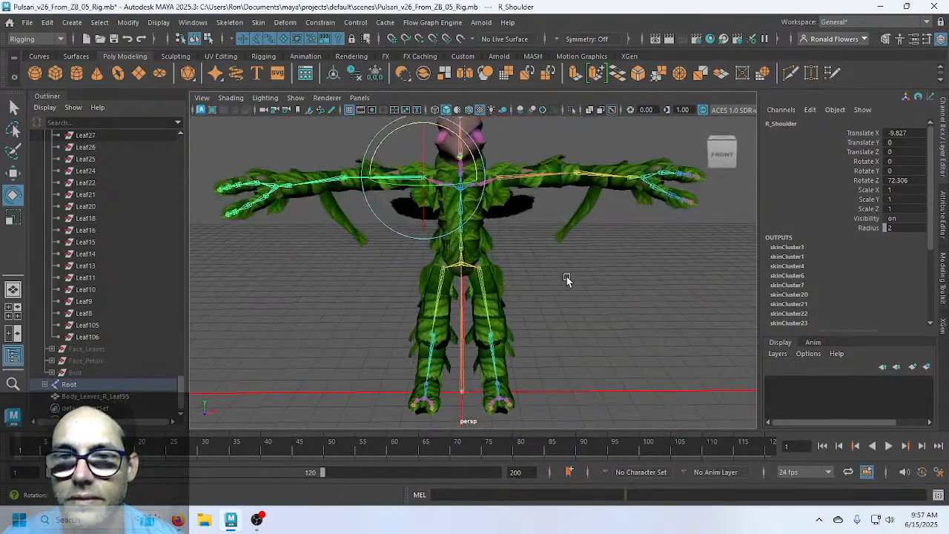
alt+middle_drag(519, 288, 538, 237)
Swing L_Hip and R_Hip out sideways and orbit to check the leaves deform
click(502, 227)
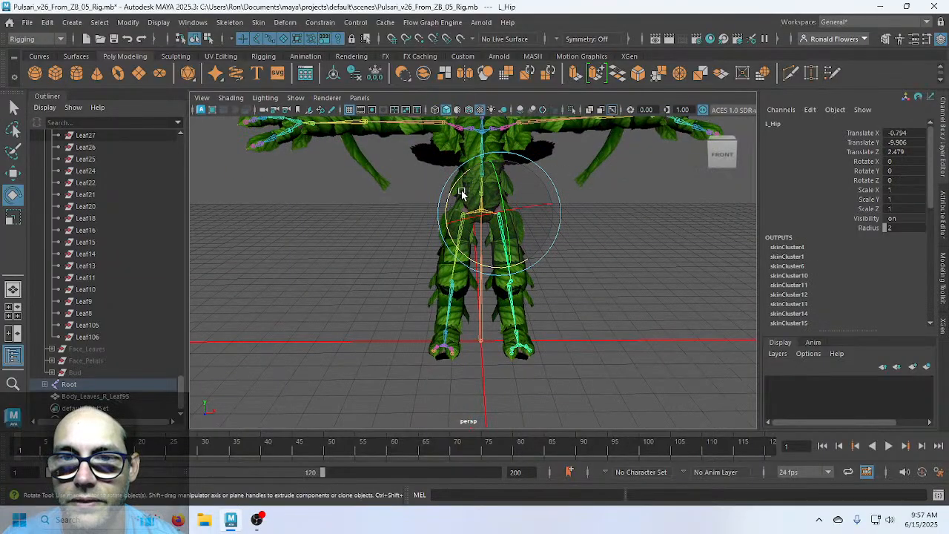
drag(451, 191, 434, 258)
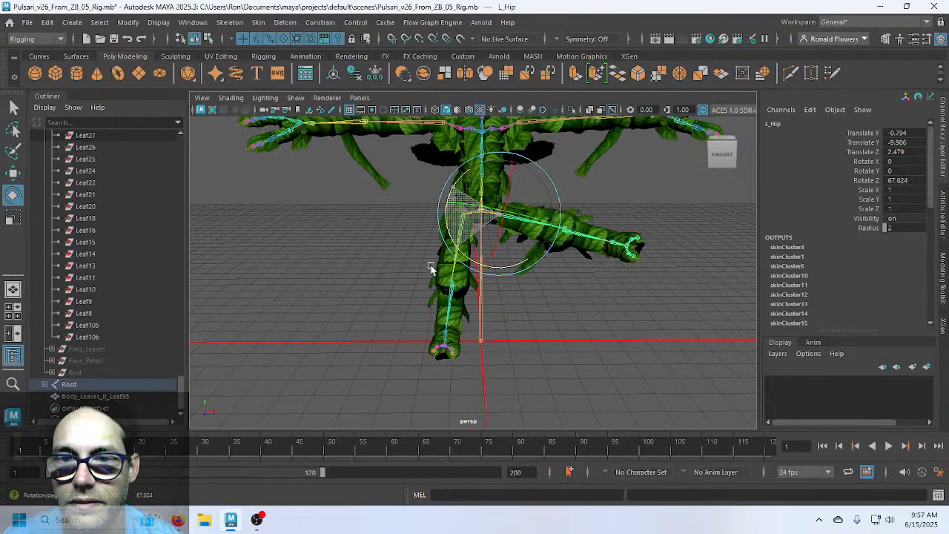
click(511, 299)
click(462, 248)
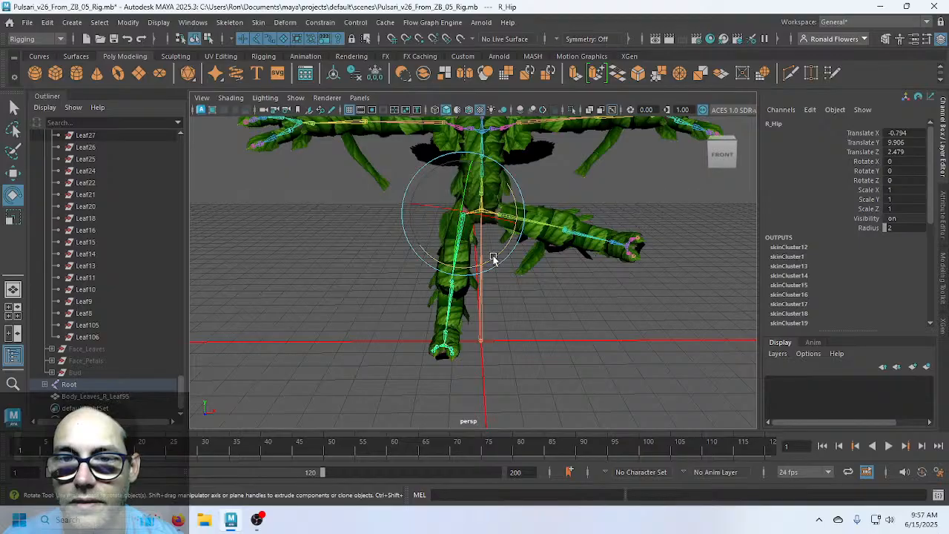
drag(494, 258, 441, 255)
click(553, 305)
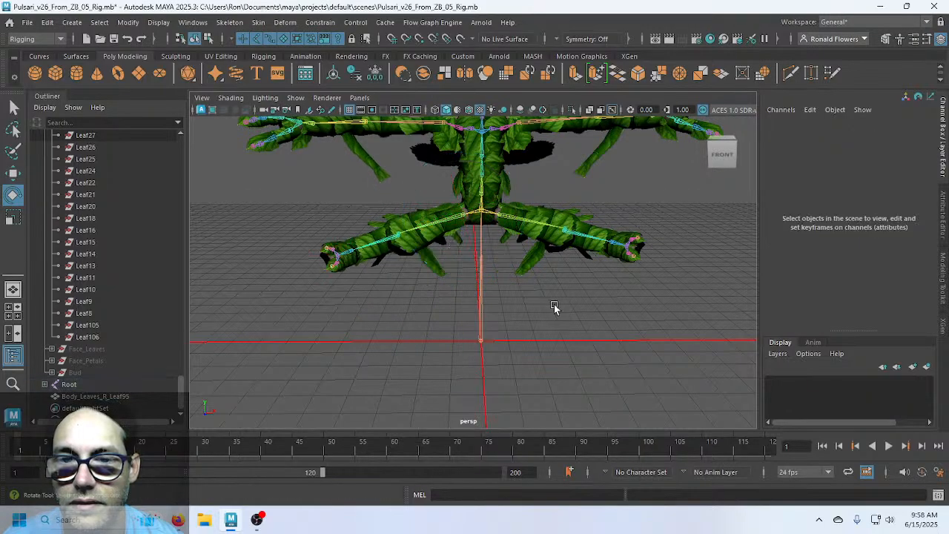
scroll(553, 305, up, 5)
alt+drag(626, 282, 470, 269)
alt+right_drag(470, 269, 498, 301)
alt+drag(499, 299, 530, 272)
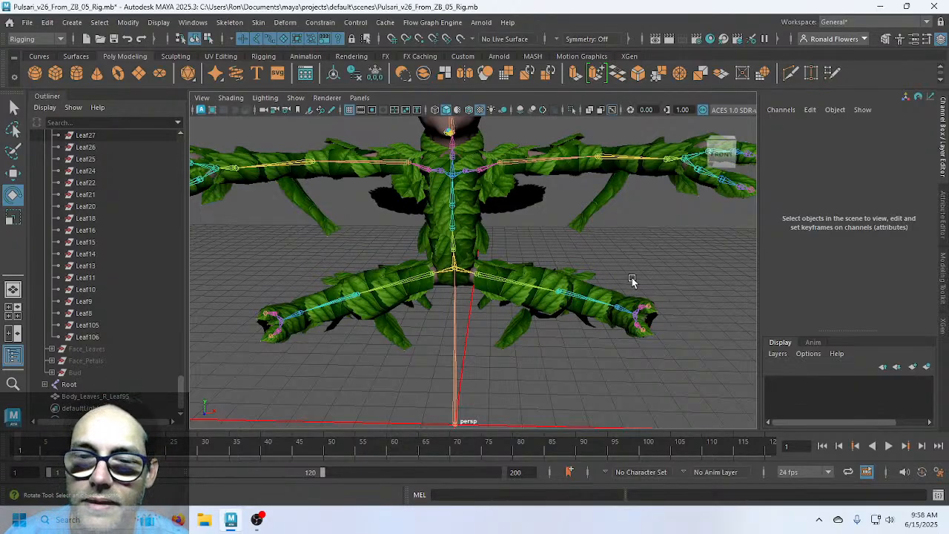
alt+drag(631, 278, 519, 296)
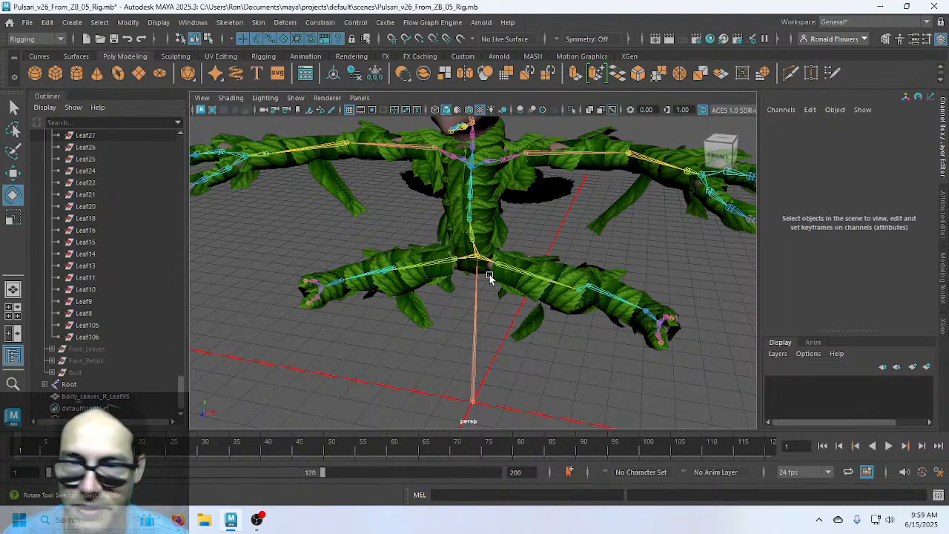
click(530, 323)
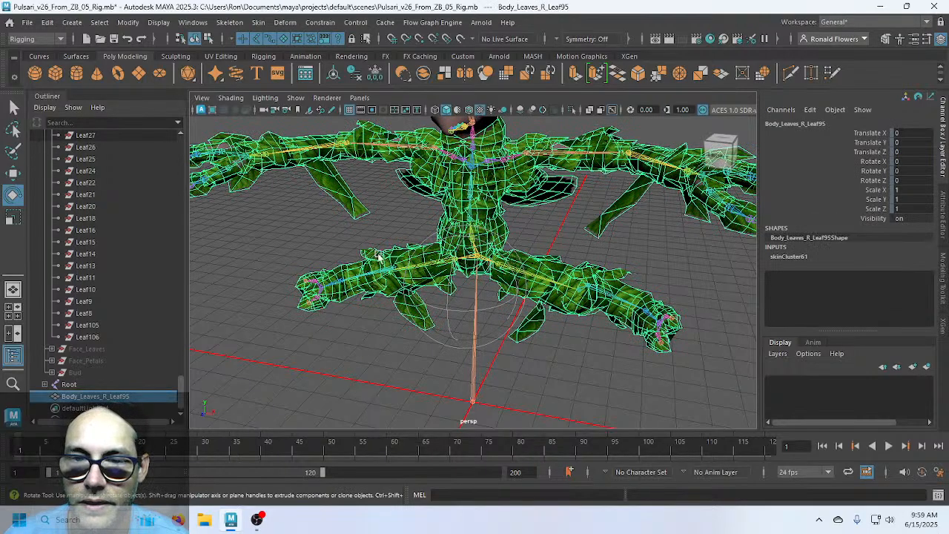
Enter Paint Skin Weights on the leaf mesh, hide the Outliner, and orbit to inspect weights
key(q)
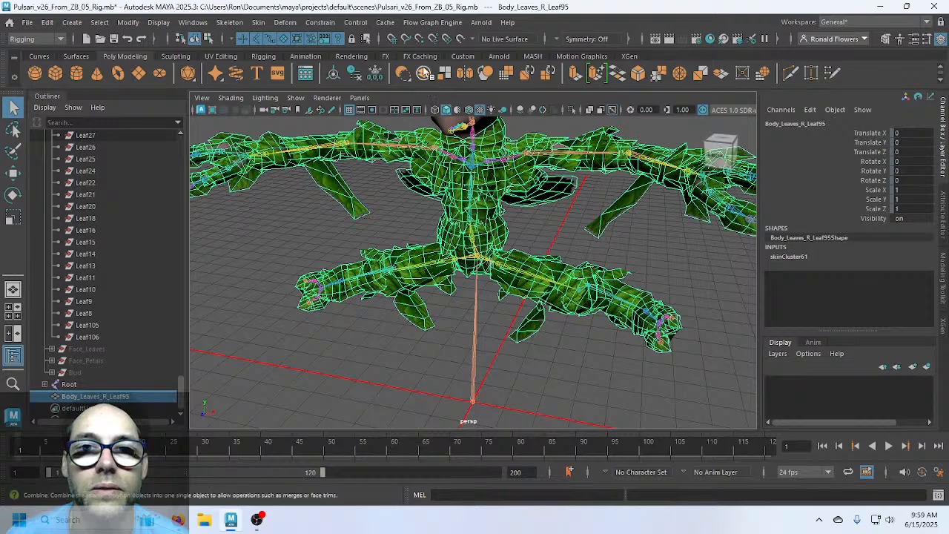
click(259, 22)
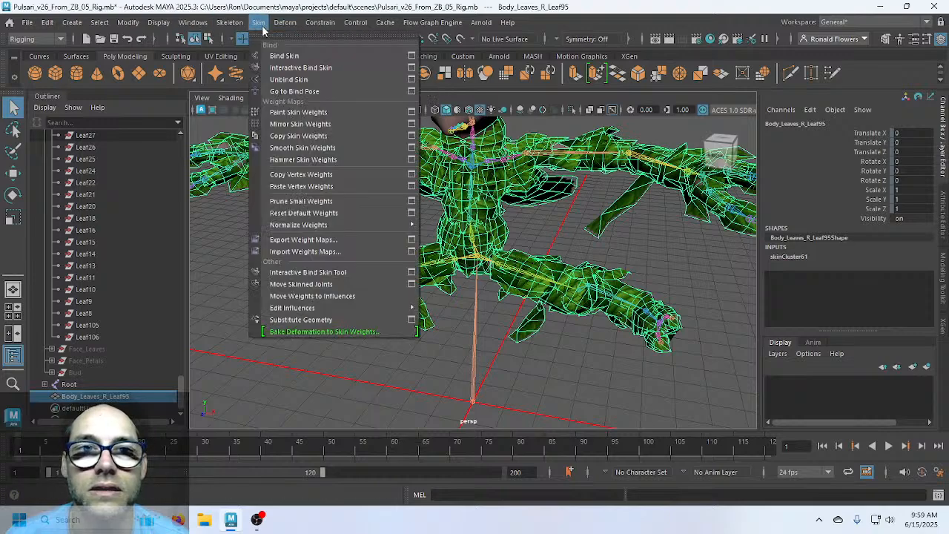
click(413, 112)
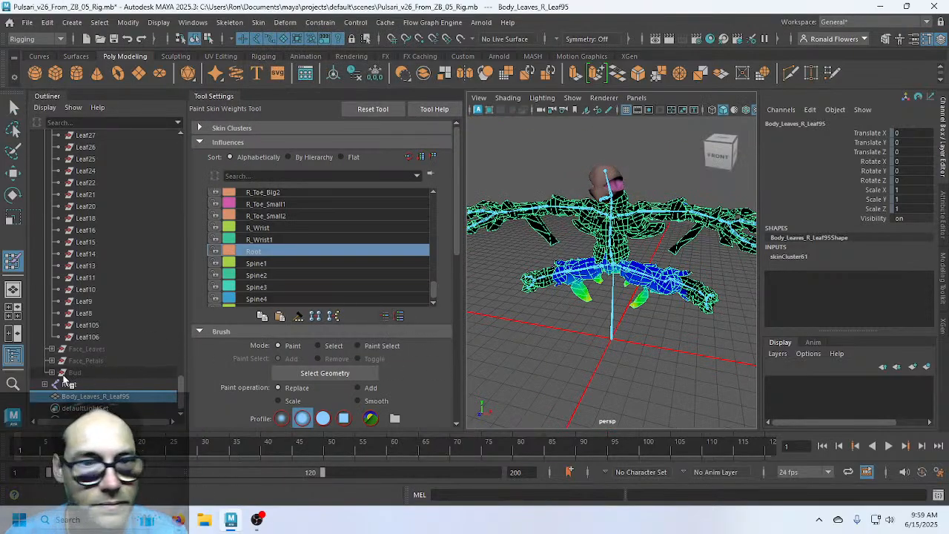
click(12, 355)
key(f)
alt+drag(527, 337, 486, 293)
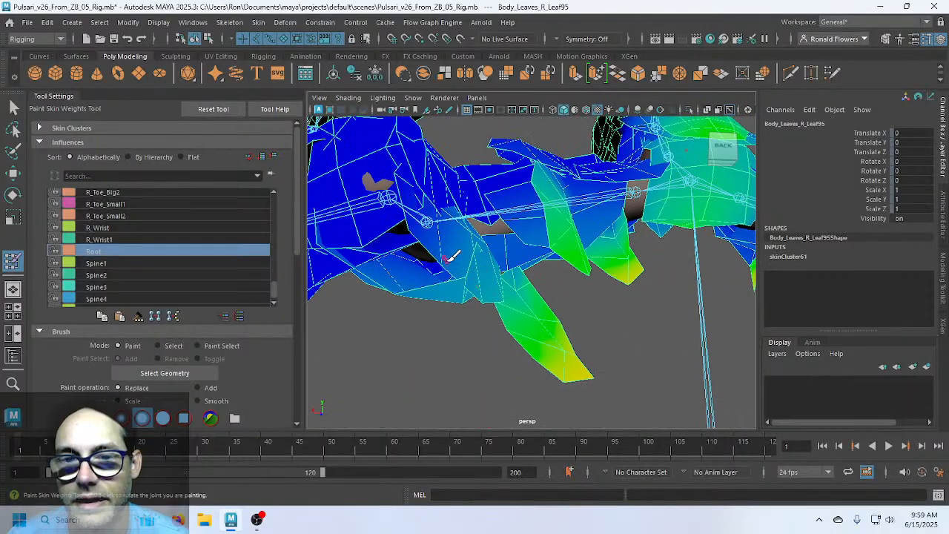
mouse_move(452, 275)
alt+mouse_down()
mouse_move(467, 259)
mouse_move(427, 271)
mouse_move(341, 341)
mouse_move(426, 335)
mouse_move(620, 350)
mouse_move(511, 280)
mouse_move(363, 286)
mouse_move(403, 271)
mouse_move(478, 272)
mouse_move(444, 281)
mouse_move(567, 274)
mouse_move(476, 296)
mouse_move(557, 311)
mouse_move(571, 300)
alt+mouse_up()
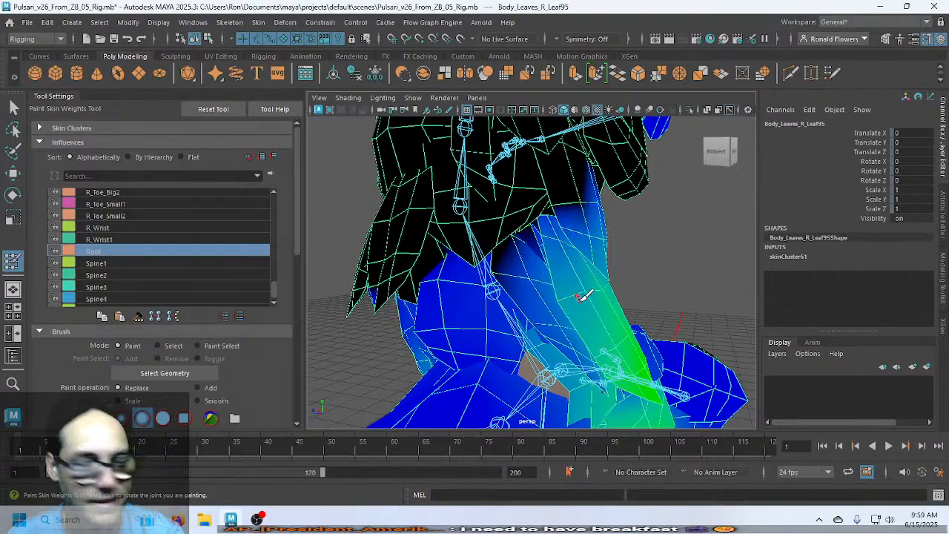
alt+drag(605, 320, 504, 305)
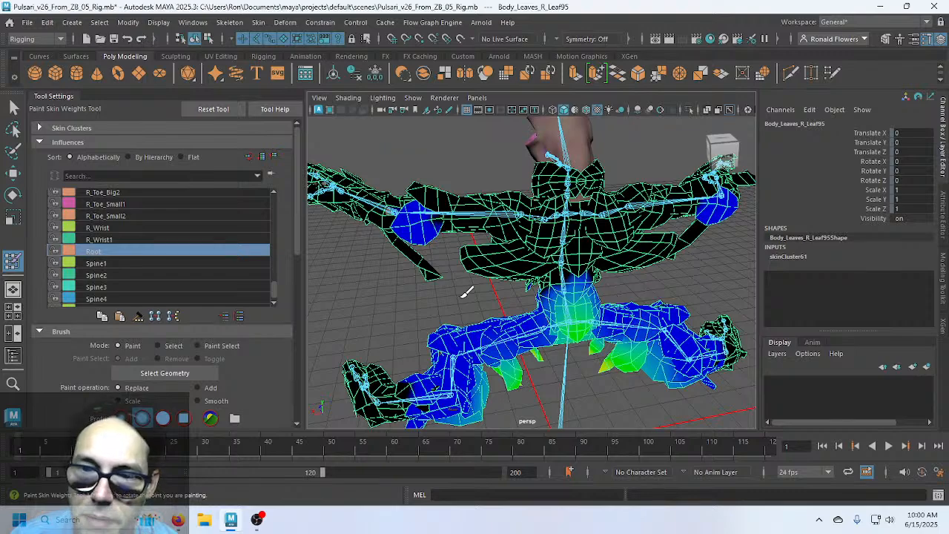
Bend the right knee to Rotate Y 70.646
key(q)
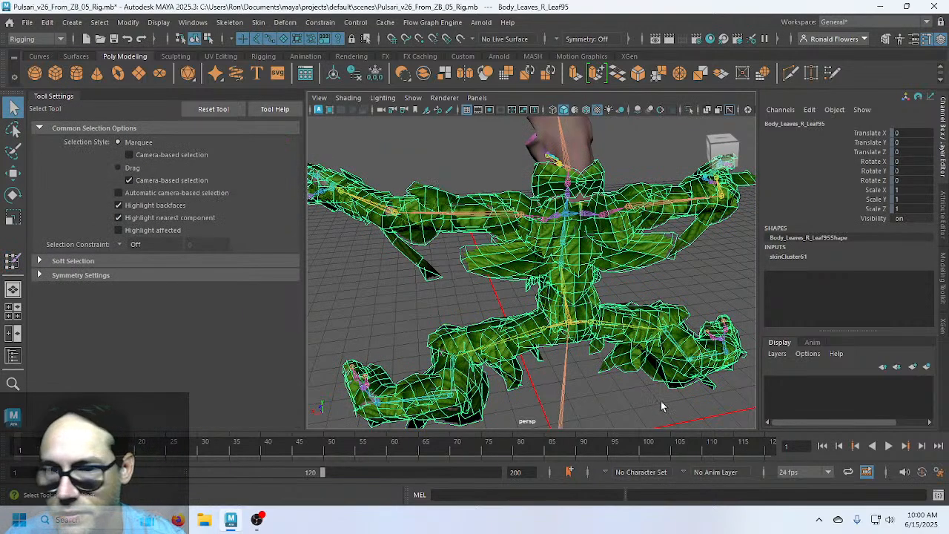
click(669, 341)
alt+drag(670, 343, 572, 356)
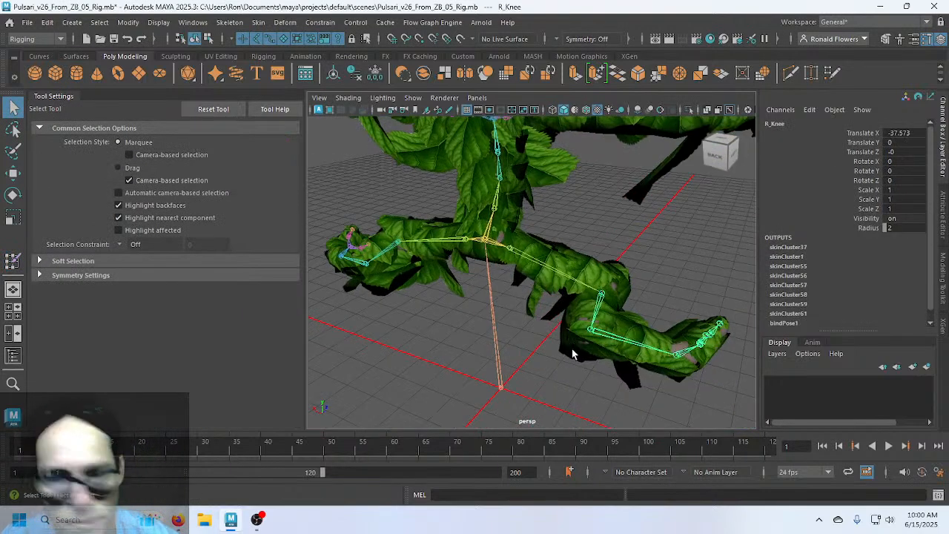
key(e)
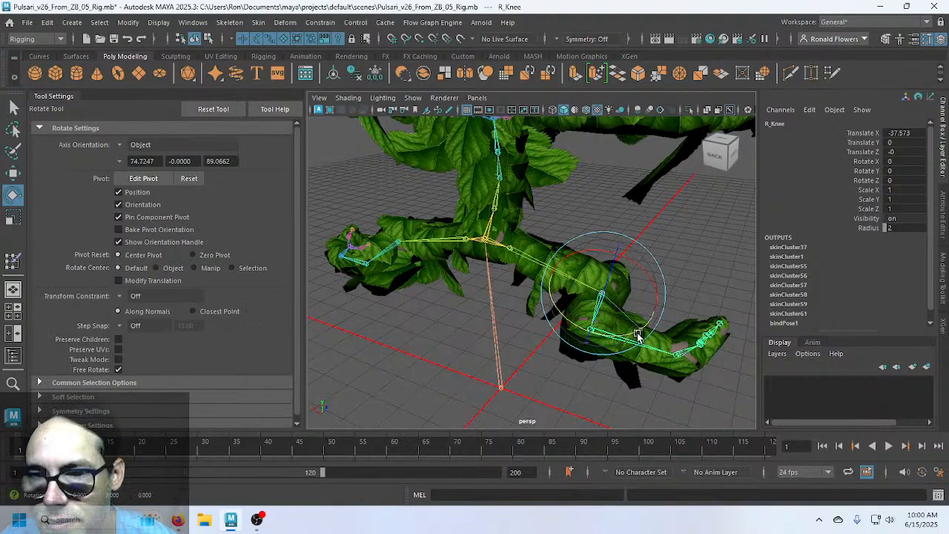
drag(637, 333, 591, 337)
alt+drag(684, 327, 602, 314)
mouse_move(524, 338)
mouse_down()
mouse_move(542, 340)
mouse_move(507, 338)
mouse_up()
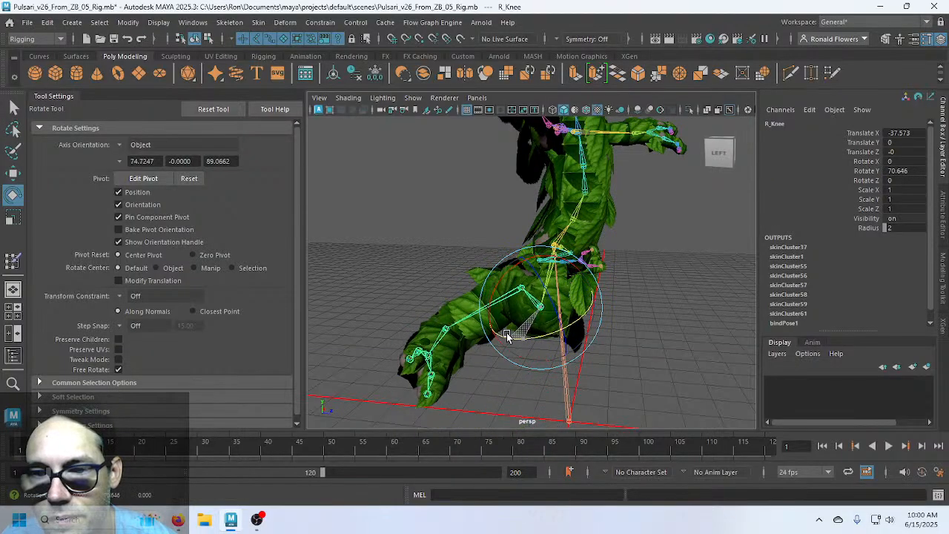
alt+drag(644, 320, 570, 338)
Bend the left knee to Rotate Y 65.254
click(570, 294)
drag(572, 288, 612, 297)
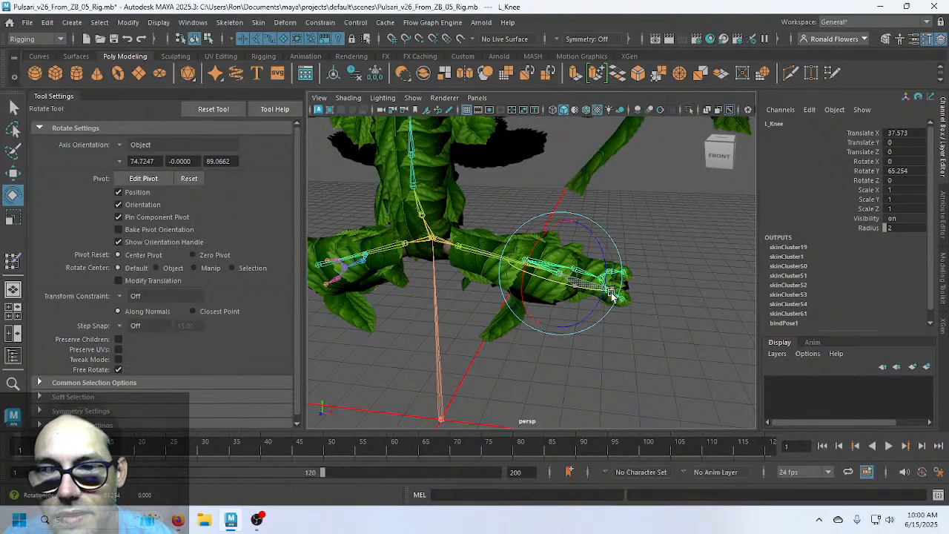
mouse_move(482, 392)
alt+mouse_down()
mouse_move(509, 353)
mouse_move(481, 374)
alt+mouse_up()
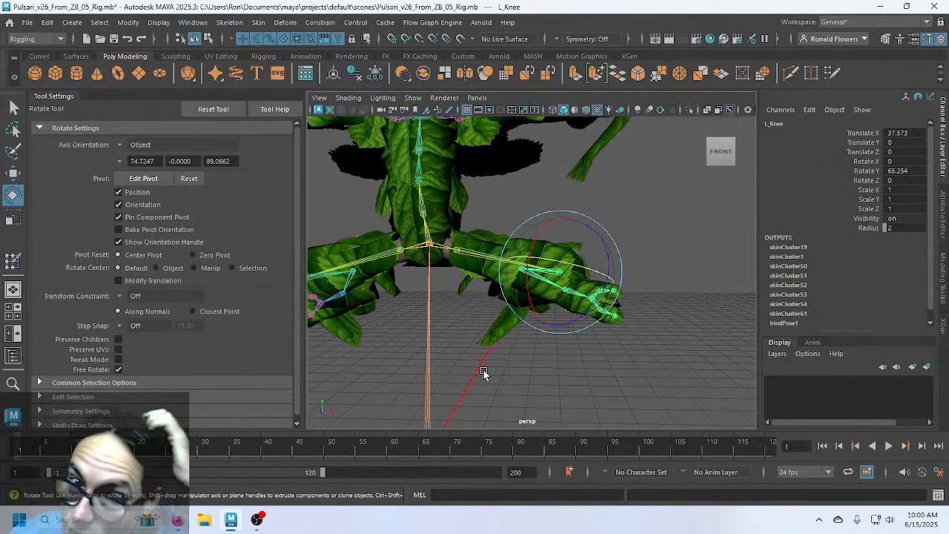
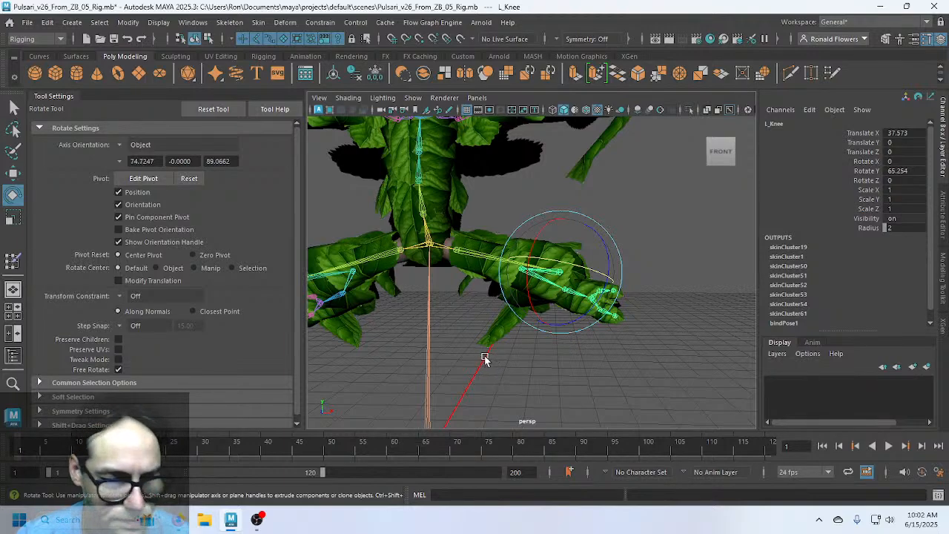
Bend Spine3 and tilt Neck1 to test leaf deformation, undoing the neck tilt
key(q)
alt+drag(458, 295, 474, 280)
click(465, 324)
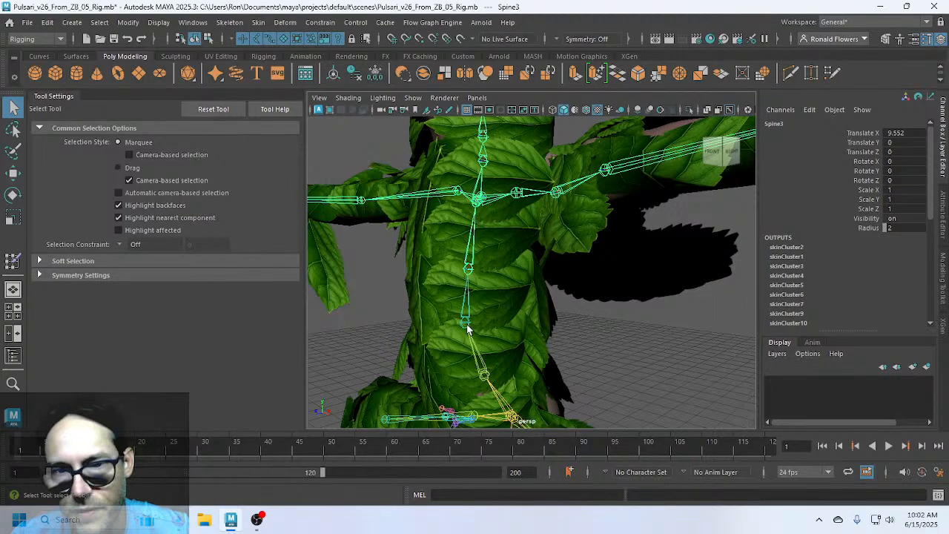
key(e)
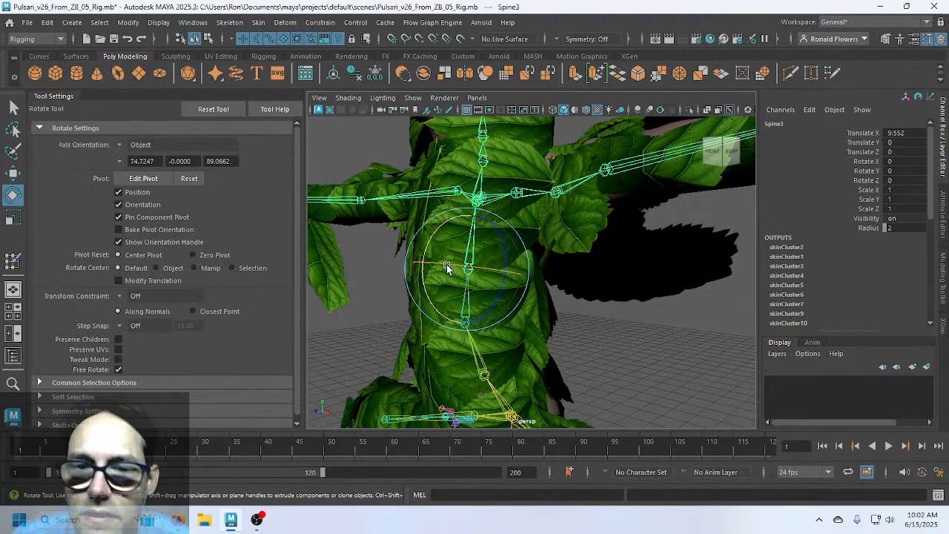
drag(447, 269, 450, 245)
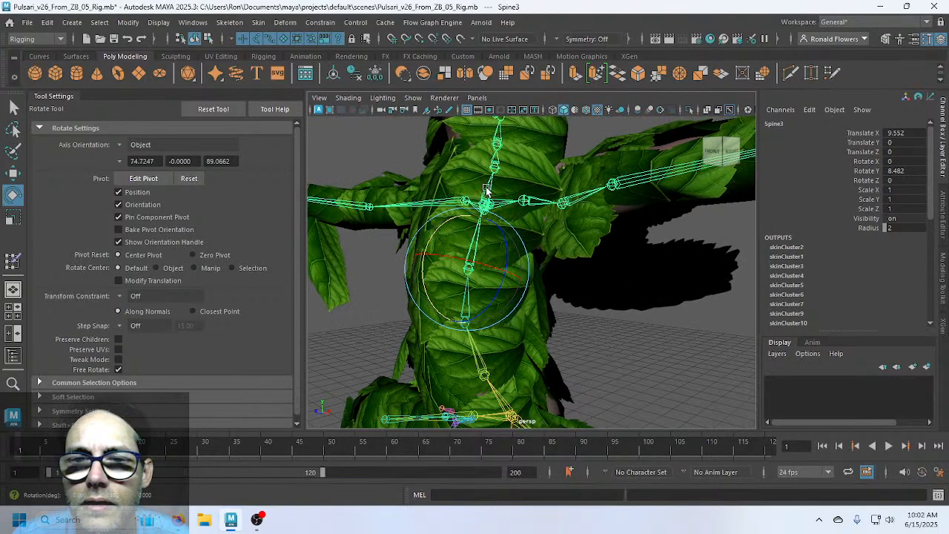
click(495, 166)
scroll(479, 260, down, 2)
alt+middle_drag(497, 261, 470, 363)
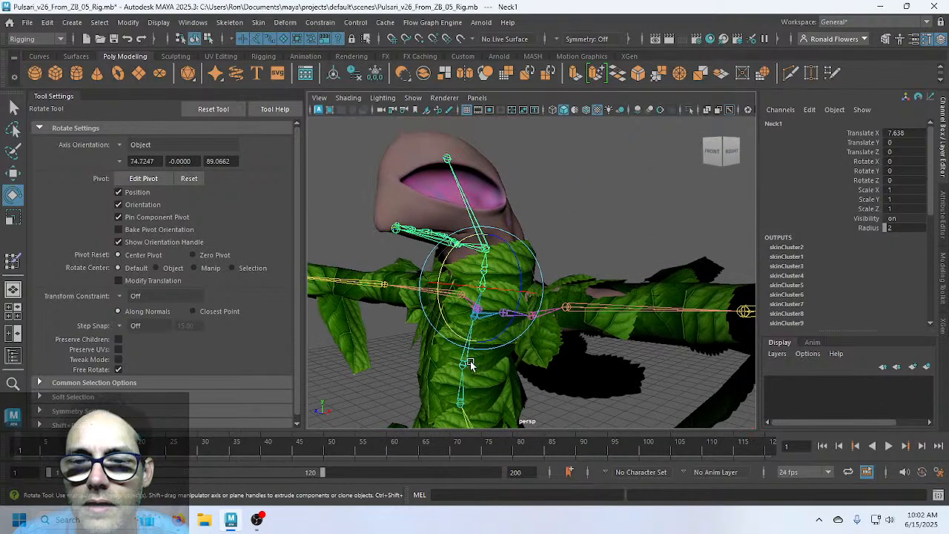
alt+drag(470, 362, 507, 355)
mouse_move(515, 289)
mouse_down()
mouse_move(494, 288)
mouse_move(524, 285)
mouse_move(493, 286)
mouse_move(519, 289)
mouse_up()
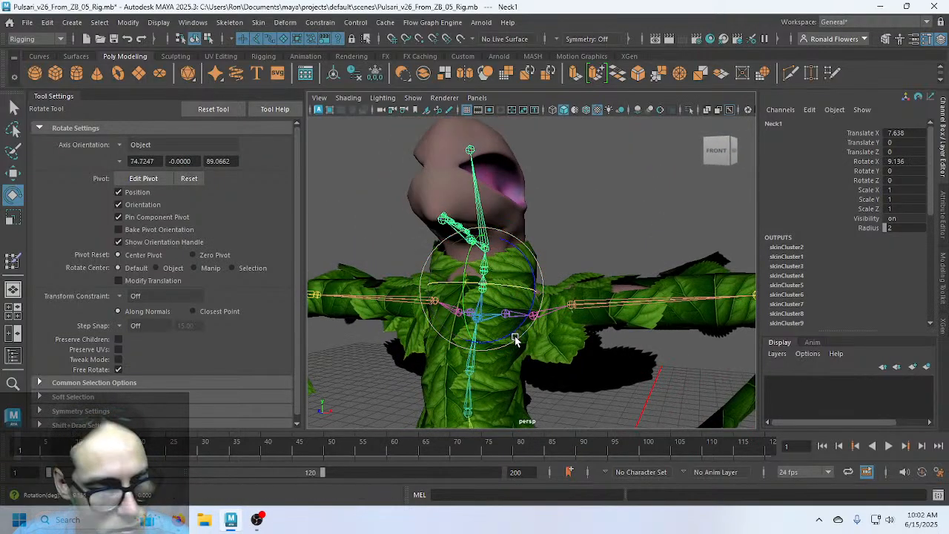
key(ctrl+z)
Test-bend the left elbow, then revert it and clear the selection
click(587, 245)
scroll(644, 364, down, 3)
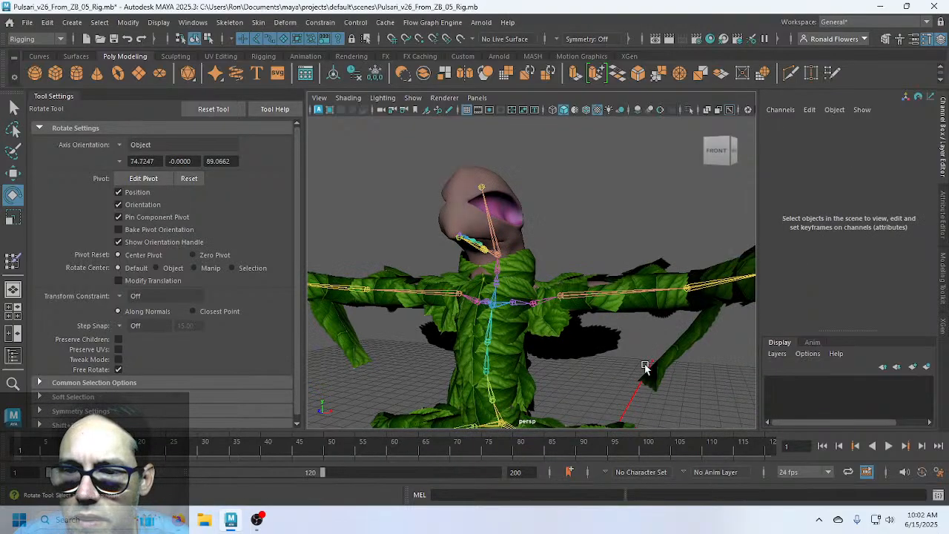
alt+drag(643, 364, 514, 273)
click(559, 258)
alt+drag(567, 299, 620, 299)
key(ctrl+z)
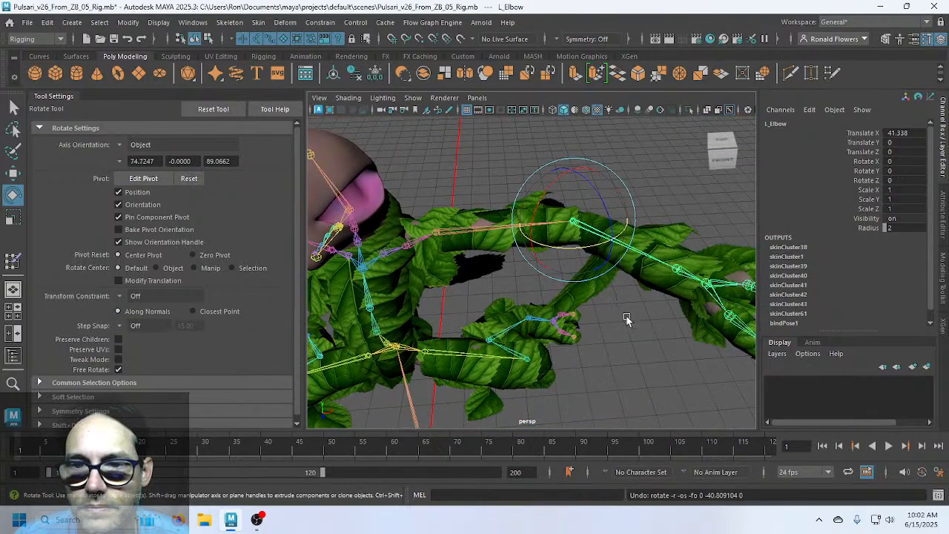
key(q)
click(613, 363)
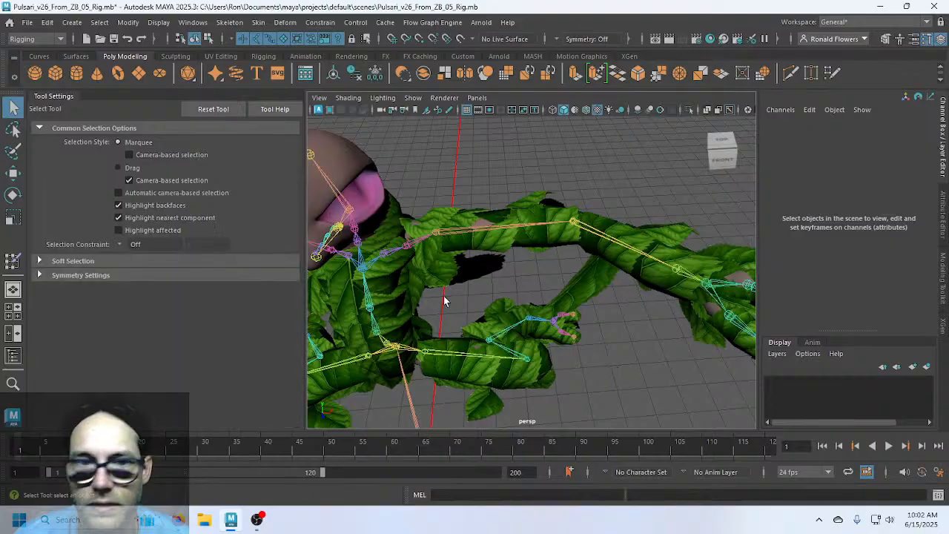
Save the scene as Pulsari_v26_From_ZB_06_Rig.mb
click(27, 23)
click(67, 86)
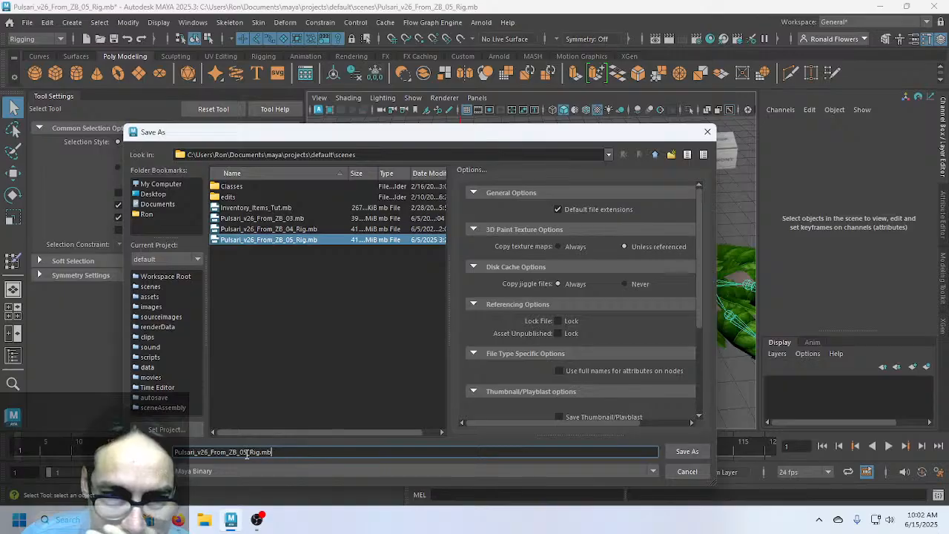
key(BackSpace)
text(6)
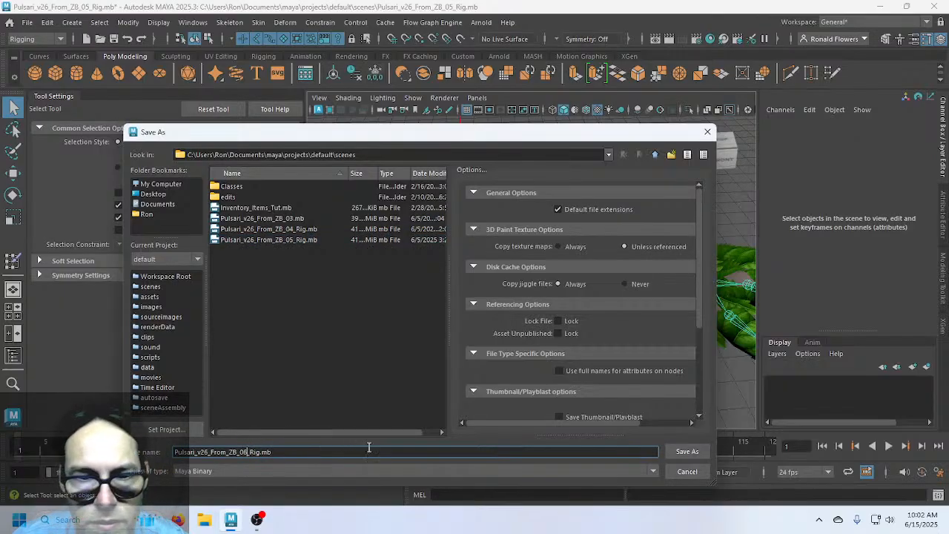
click(681, 454)
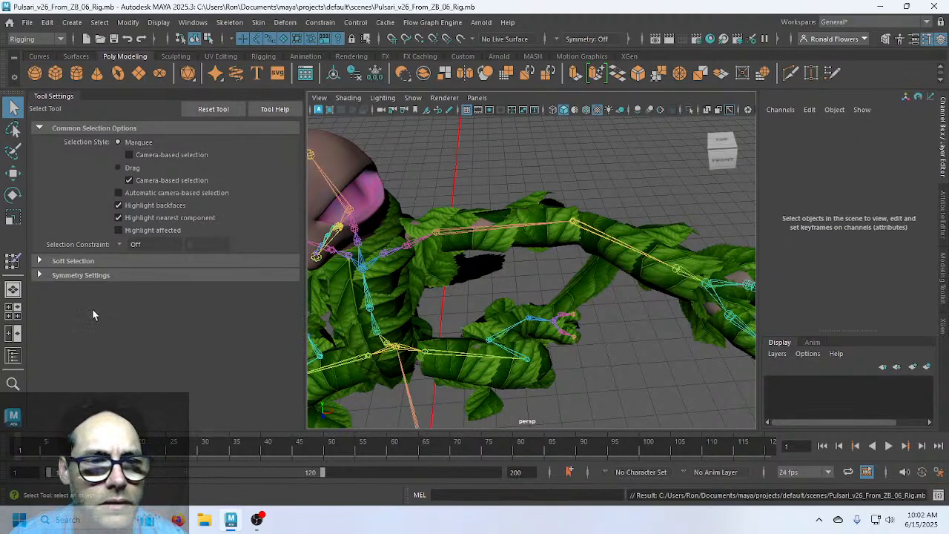
Select Body_Leaves_R_Leaf95 and enter Paint Skin Weights, orbiting to inspect the legs
click(433, 304)
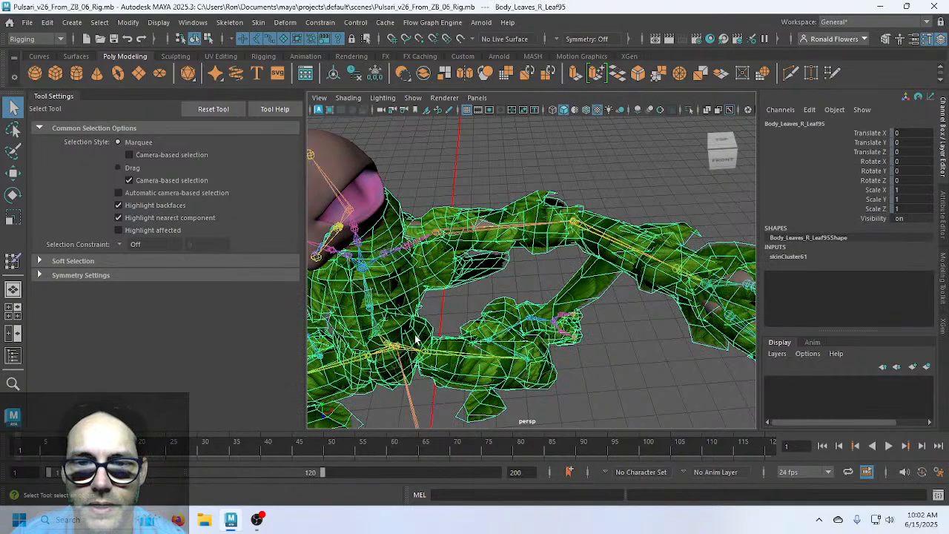
click(12, 260)
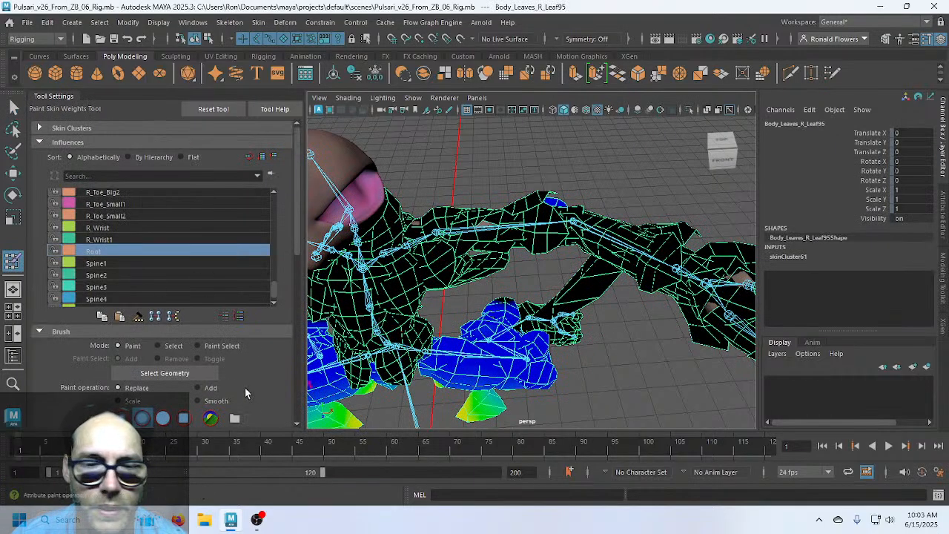
alt+drag(533, 326, 541, 225)
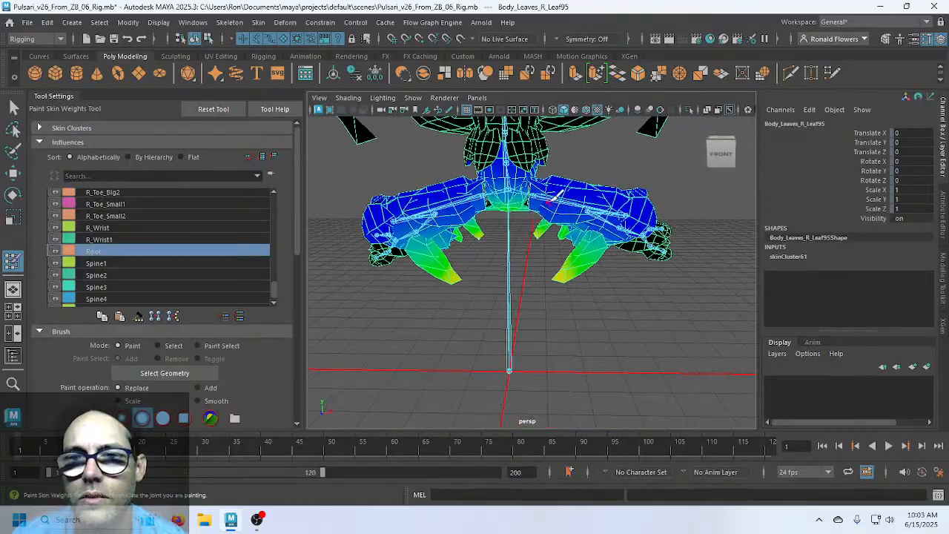
alt+middle_drag(555, 198, 500, 339)
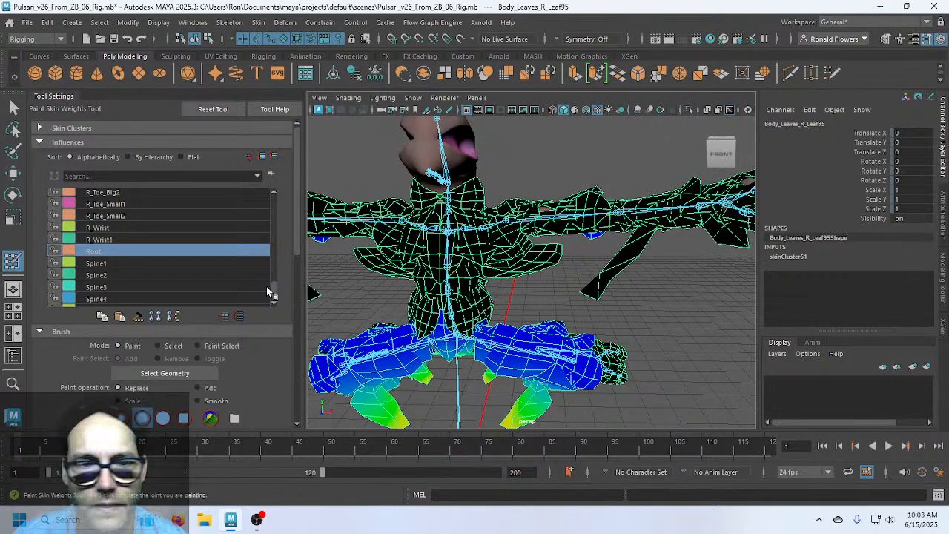
alt+middle_drag(505, 389, 494, 359)
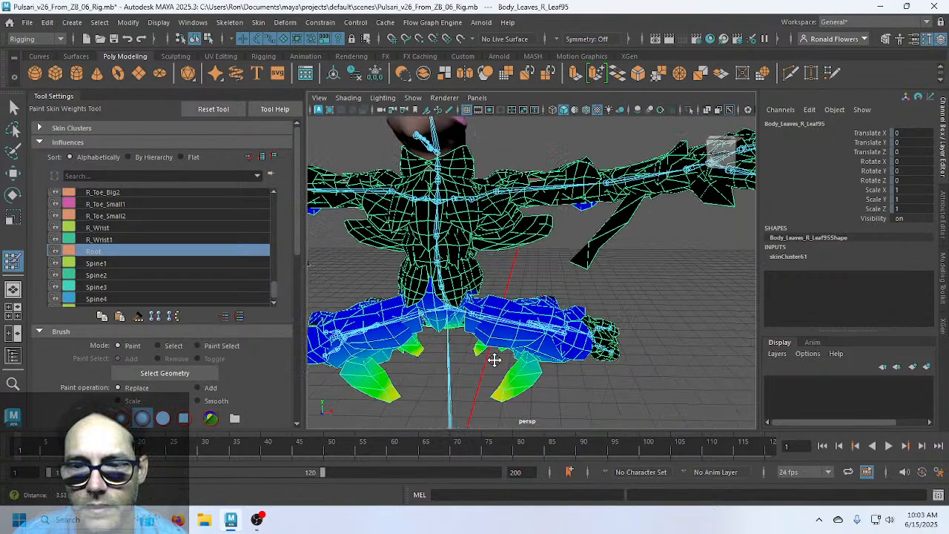
alt+drag(494, 360, 467, 273)
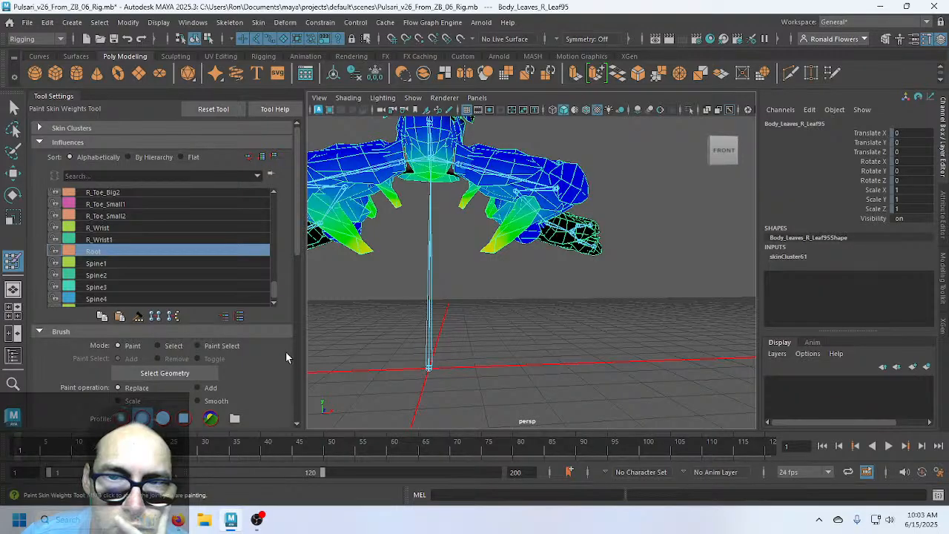
scroll(406, 304, down, 4)
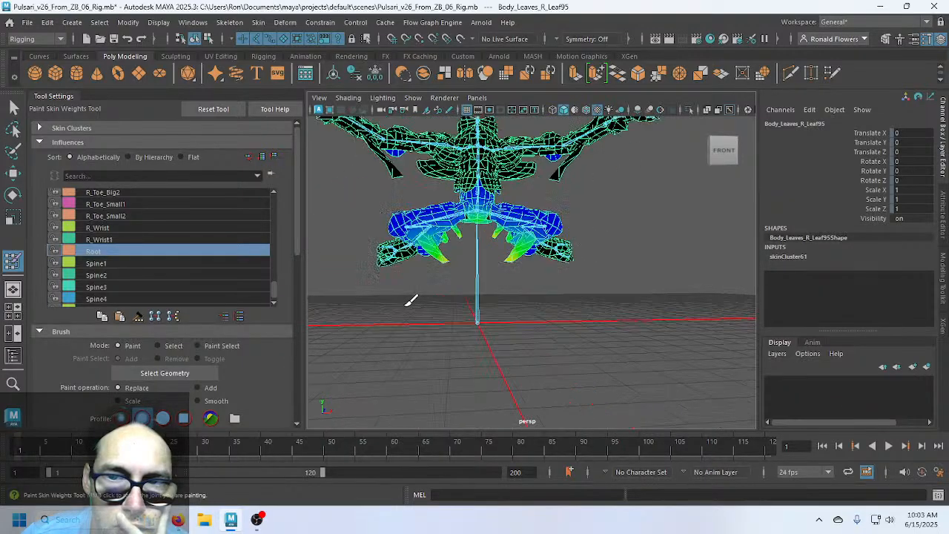
scroll(406, 304, up, 2)
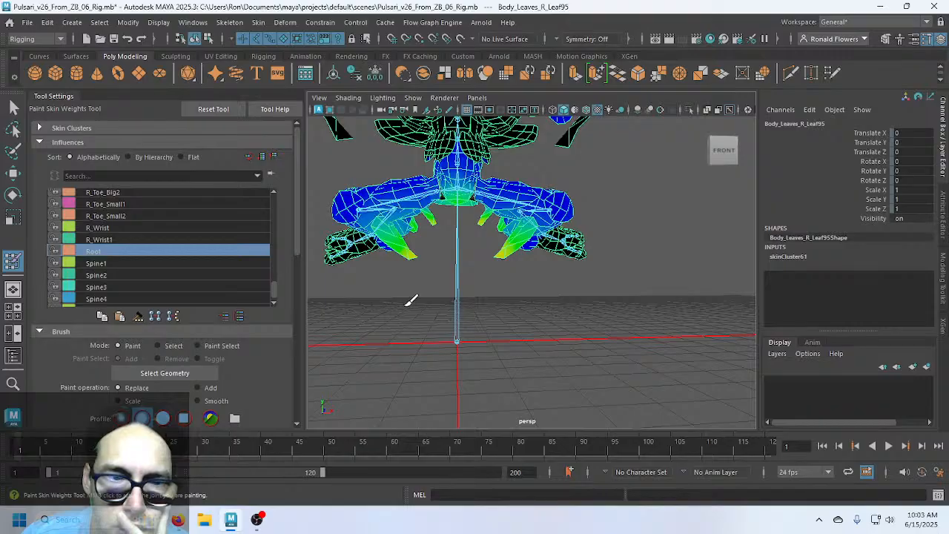
Flood the Root influence to 0 on the mesh, then exit painting and deselect
click(110, 241)
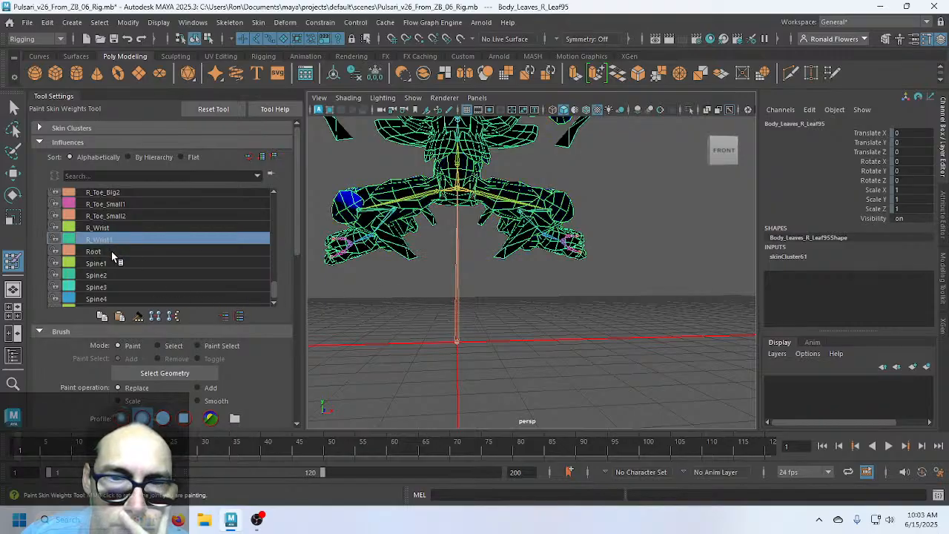
click(112, 252)
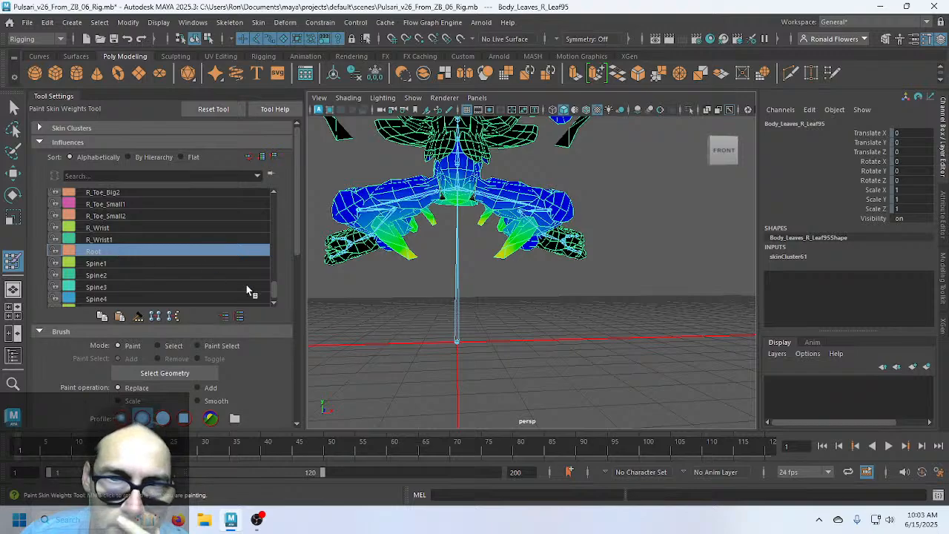
scroll(271, 336, down, 5)
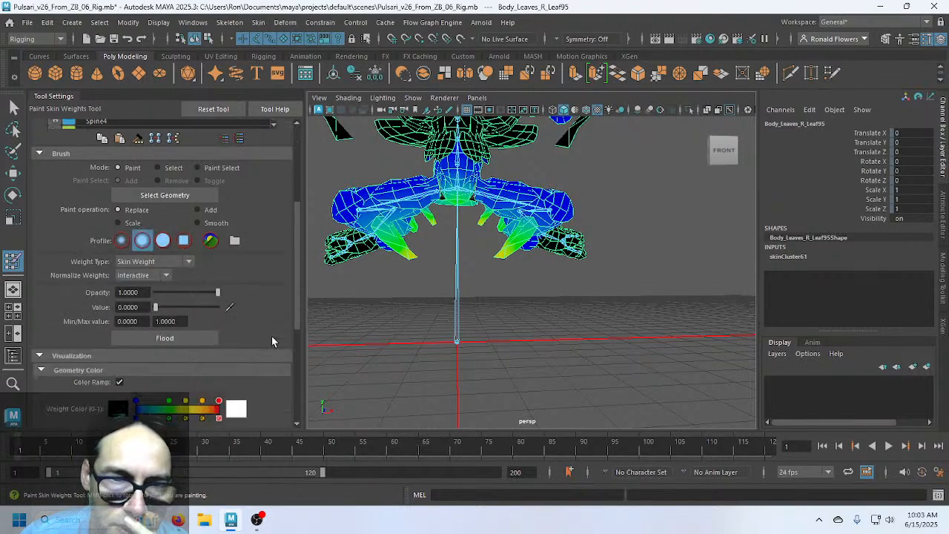
click(178, 337)
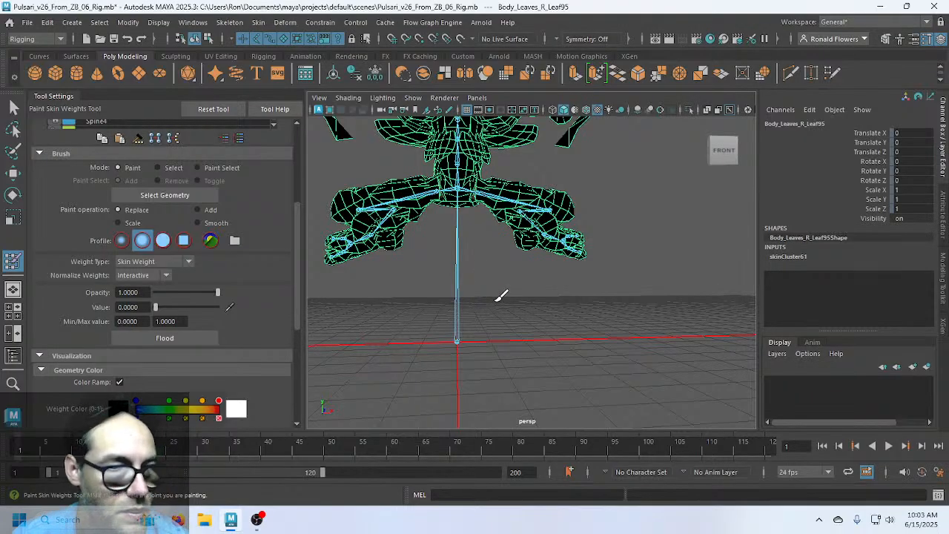
scroll(482, 311, up, 2)
mouse_move(528, 307)
alt+mouse_down()
mouse_move(443, 333)
mouse_move(472, 314)
mouse_move(556, 309)
alt+mouse_up()
alt+drag(475, 323, 453, 359)
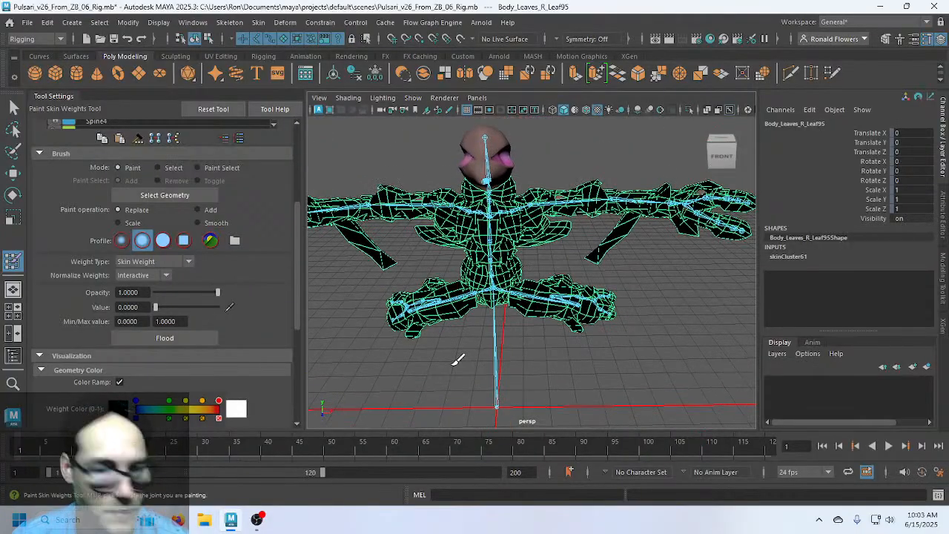
key(q)
click(571, 364)
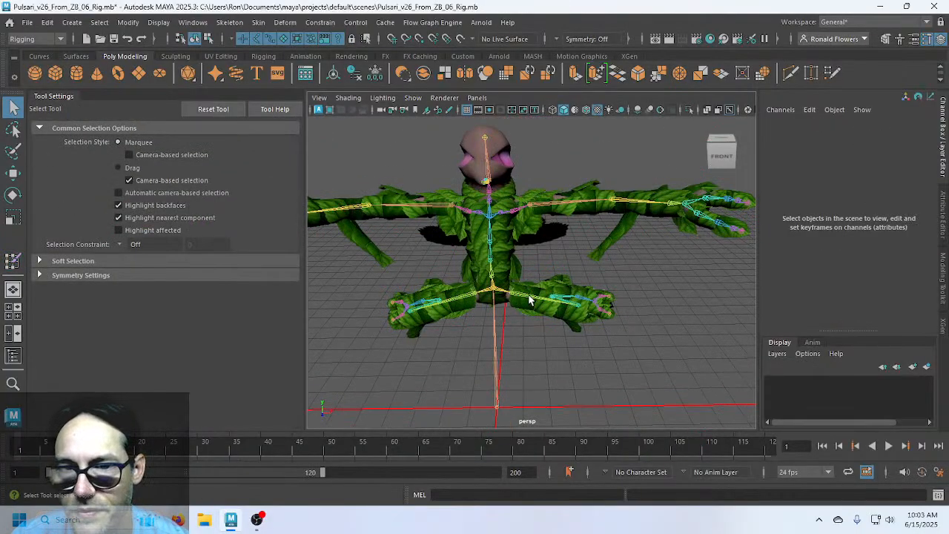
After a test swing, set L_Hip Rotate Z to 0
click(529, 300)
key(e)
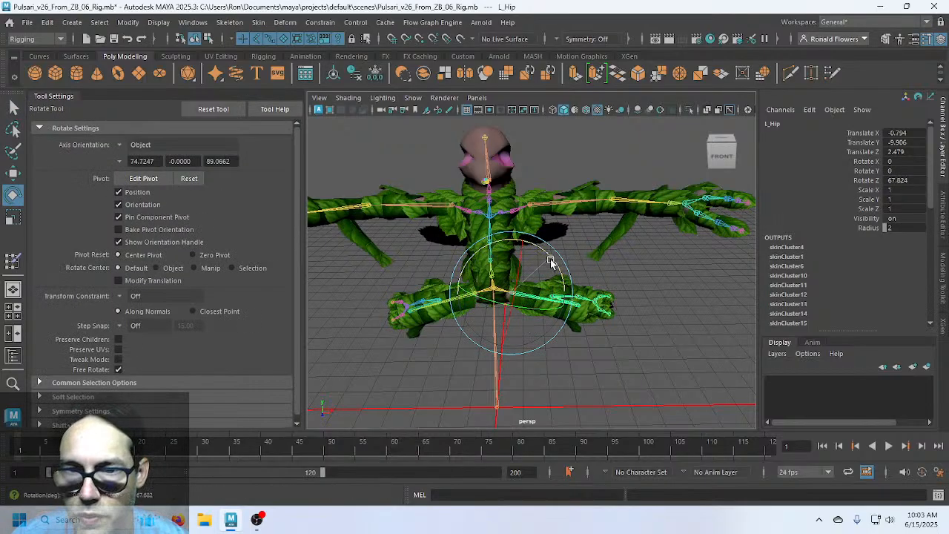
drag(550, 260, 548, 316)
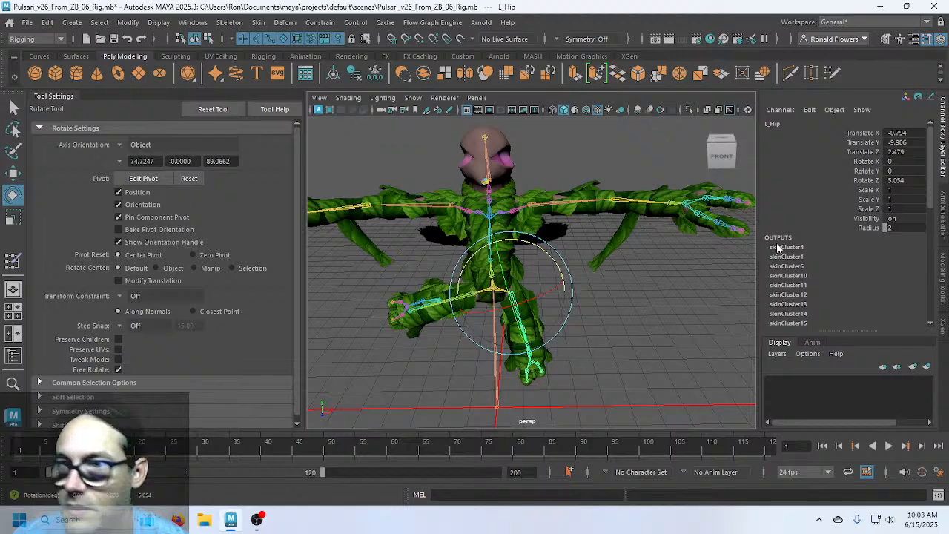
double_click(897, 180)
text(0)
key(Return)
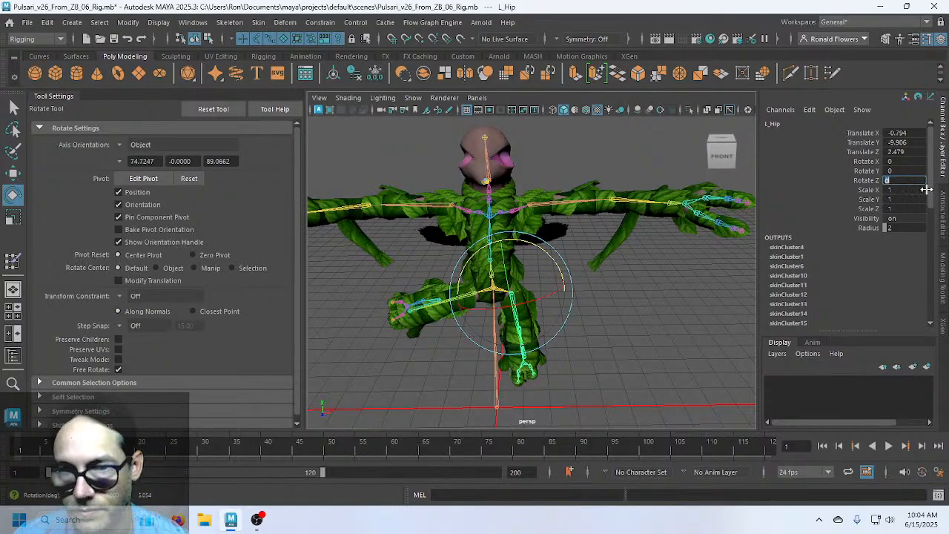
alt+middle_drag(543, 386, 541, 318)
scroll(540, 319, up, 5)
alt+drag(474, 356, 552, 299)
Set L_Knee Rotate Y to 0 and deselect the knee
key(Down)
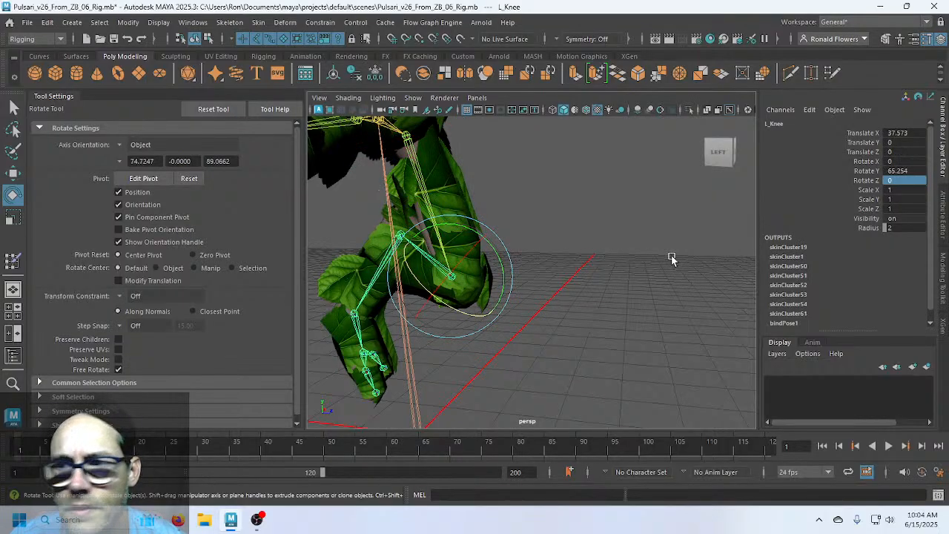
click(912, 174)
text(0)
key(Return)
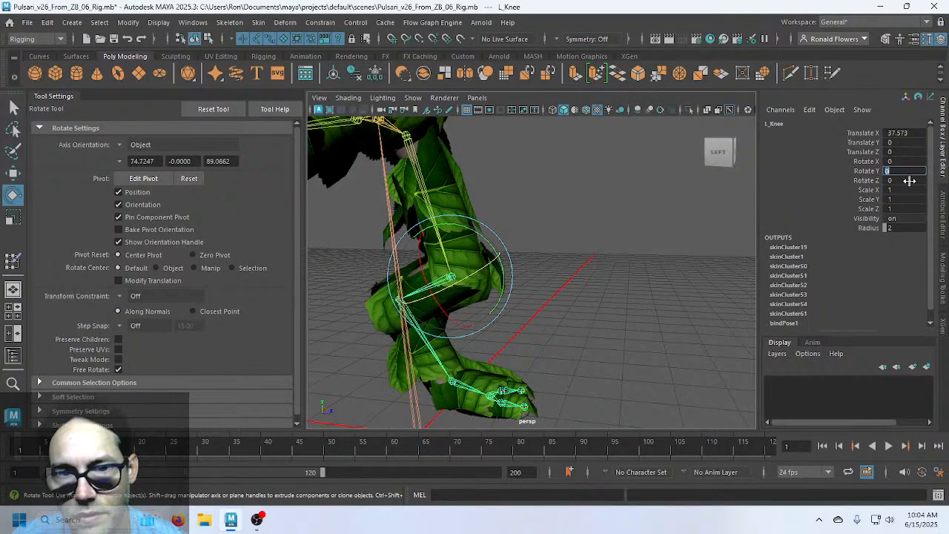
alt+drag(492, 391, 536, 303)
click(536, 303)
Test-rotate the left ankle, undo it, and frame the whole creature from the front
click(405, 298)
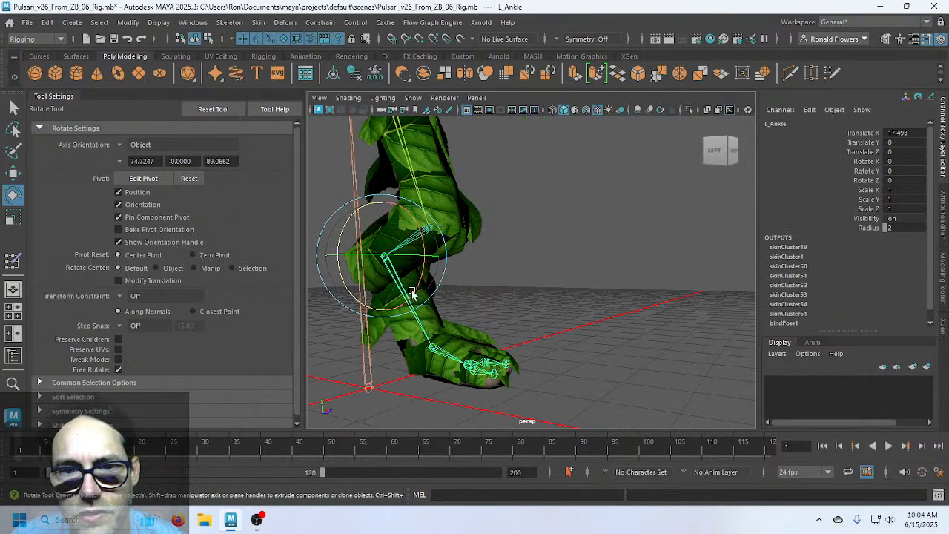
drag(405, 299, 405, 304)
key(ctrl+z)
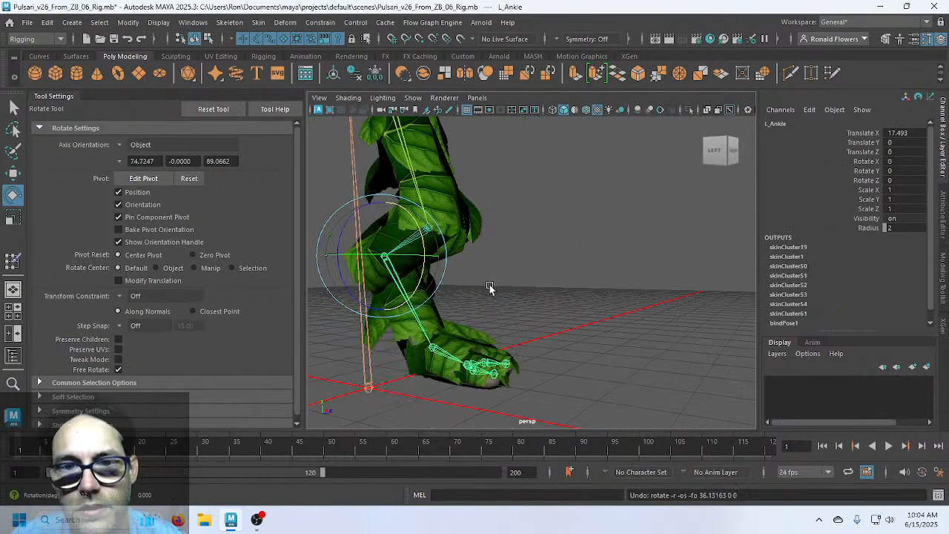
click(493, 293)
scroll(512, 316, down, 5)
alt+middle_drag(560, 270, 559, 345)
mouse_move(560, 345)
alt+mouse_down()
mouse_move(458, 324)
mouse_move(504, 328)
mouse_move(529, 364)
mouse_move(558, 353)
mouse_move(572, 403)
mouse_move(567, 352)
mouse_move(593, 396)
mouse_move(569, 350)
alt+mouse_up()
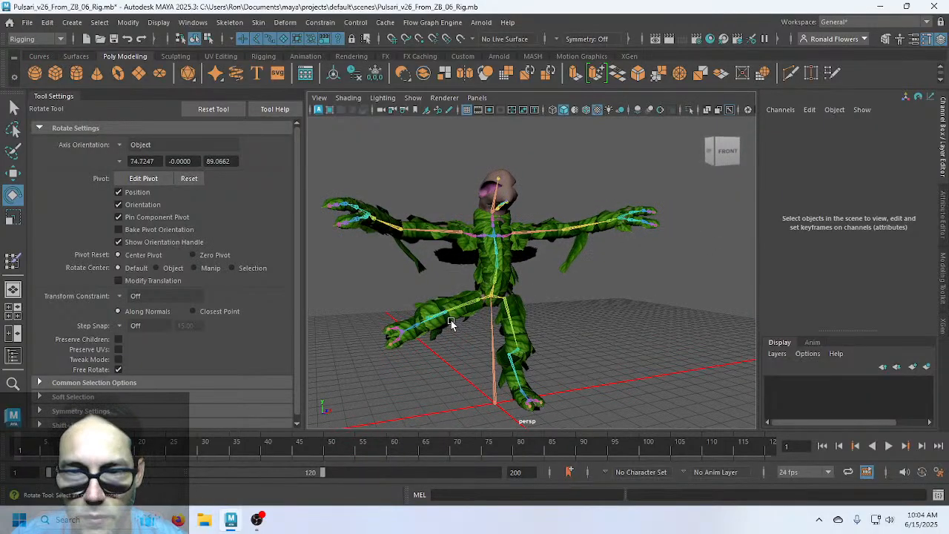
Set R_Hip Rotate Z to 0 so the right leg hangs straight
click(451, 320)
double_click(896, 180)
text(0)
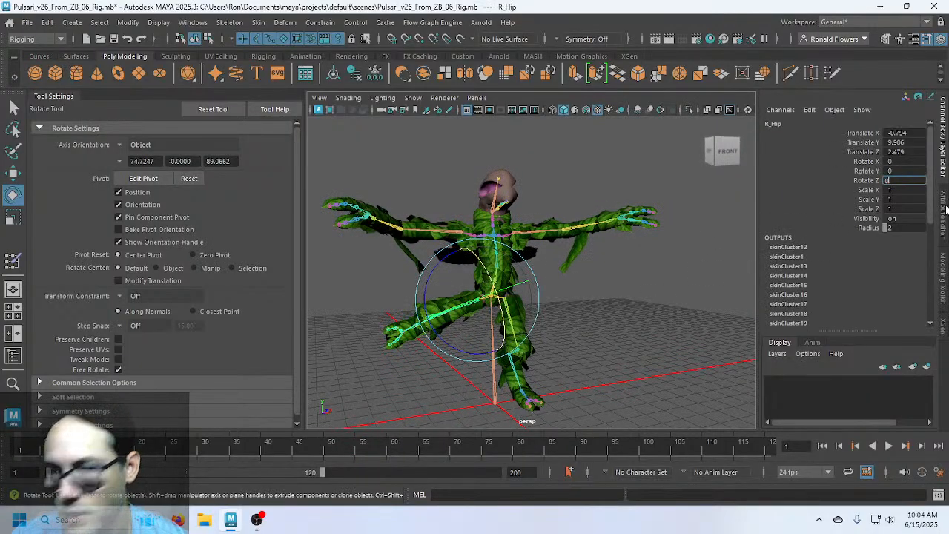
key(Return)
alt+drag(599, 370, 618, 303)
scroll(618, 303, up, 5)
alt+middle_drag(586, 359, 601, 295)
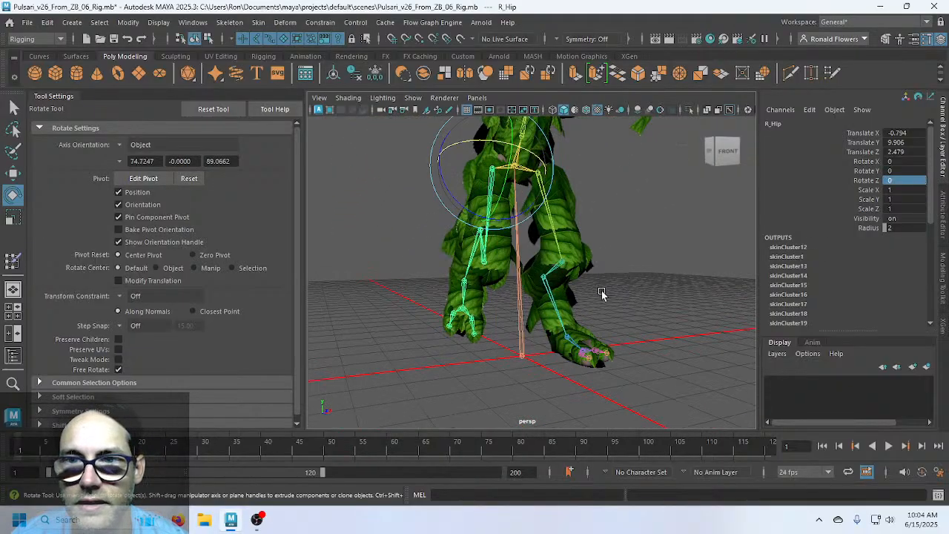
alt+drag(601, 294, 701, 326)
Set R_Knee Rotate Y to 0, then orbit around the torso to check the pose
click(447, 249)
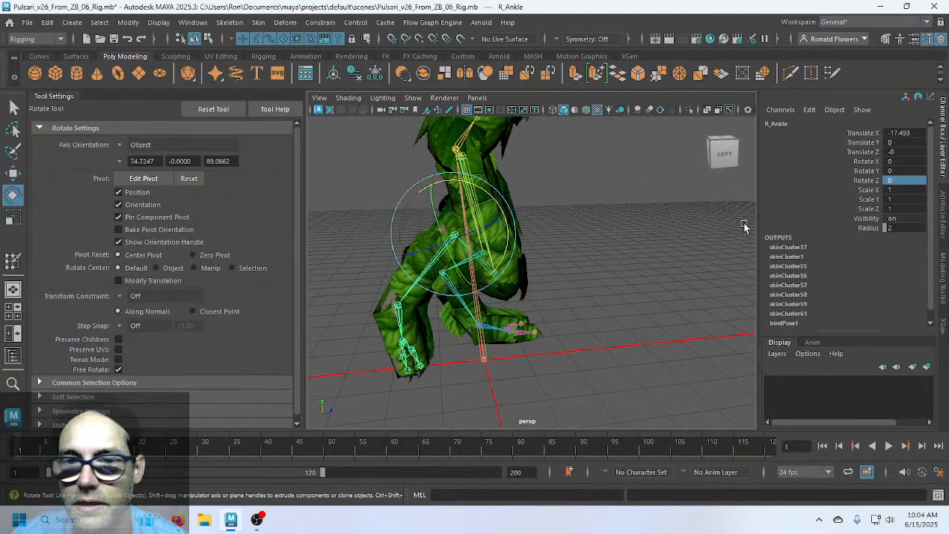
click(648, 295)
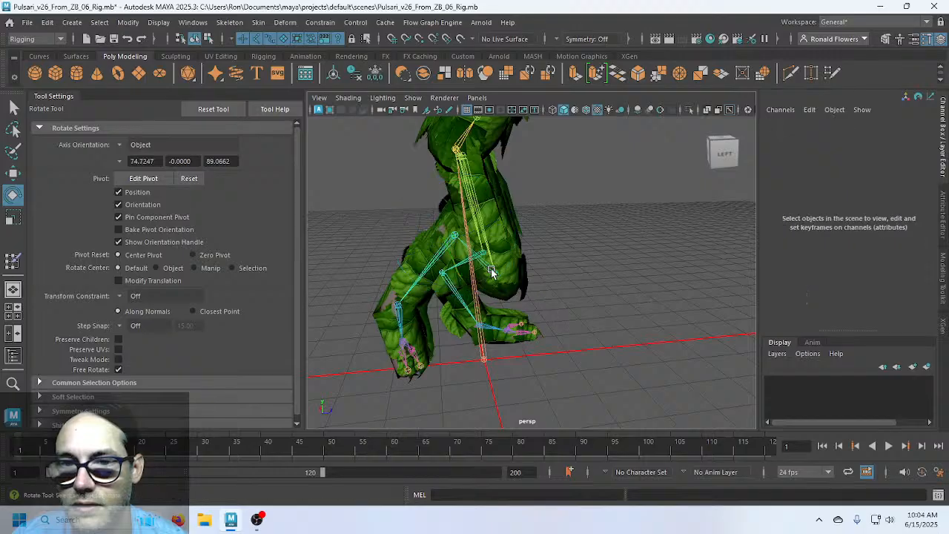
click(494, 273)
double_click(897, 170)
text(0)
key(Return)
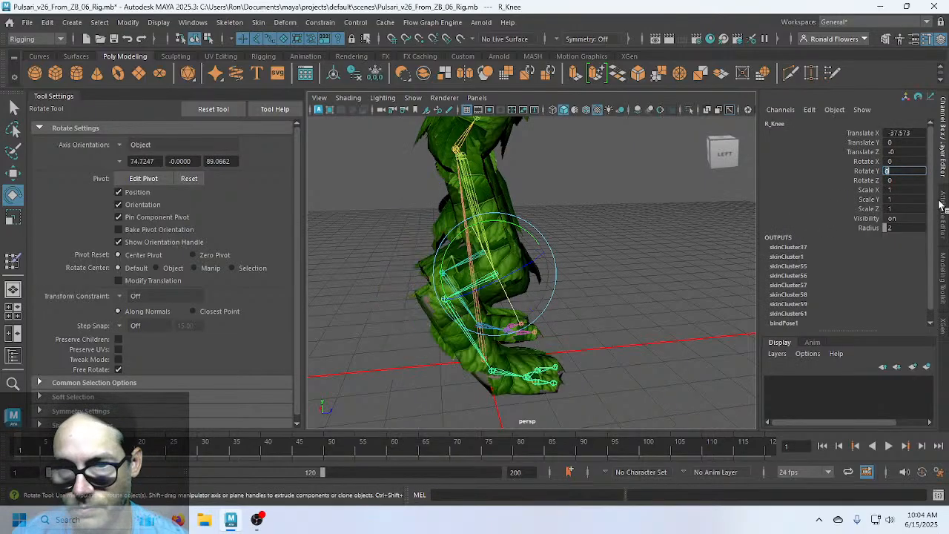
click(647, 369)
alt+drag(680, 360, 556, 340)
scroll(558, 335, down, 4)
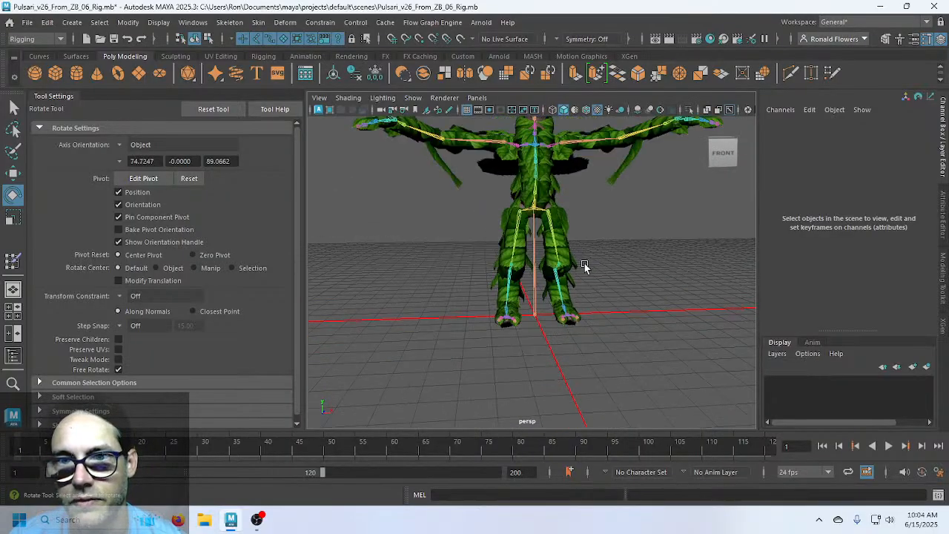
alt+middle_drag(586, 269, 568, 347)
scroll(564, 332, up, 6)
alt+drag(559, 316, 527, 241)
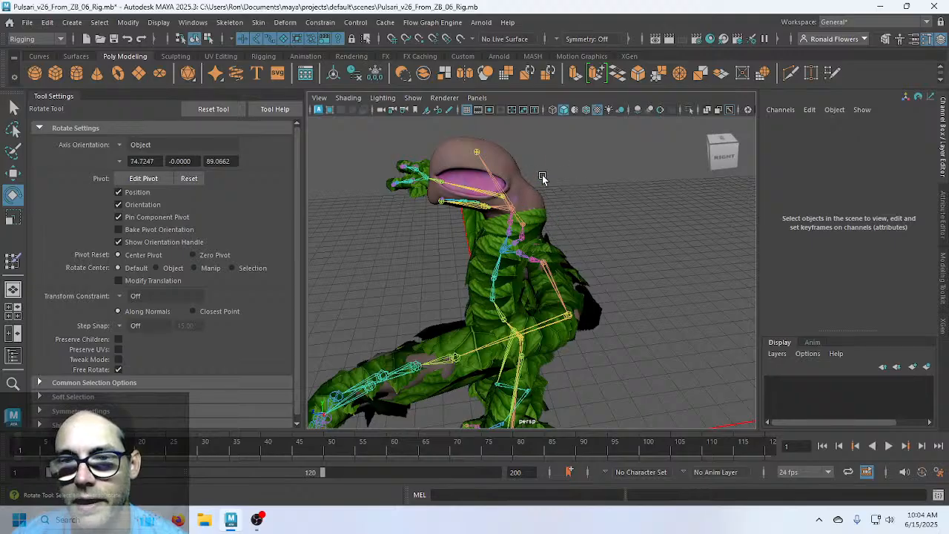
alt+drag(627, 219, 568, 226)
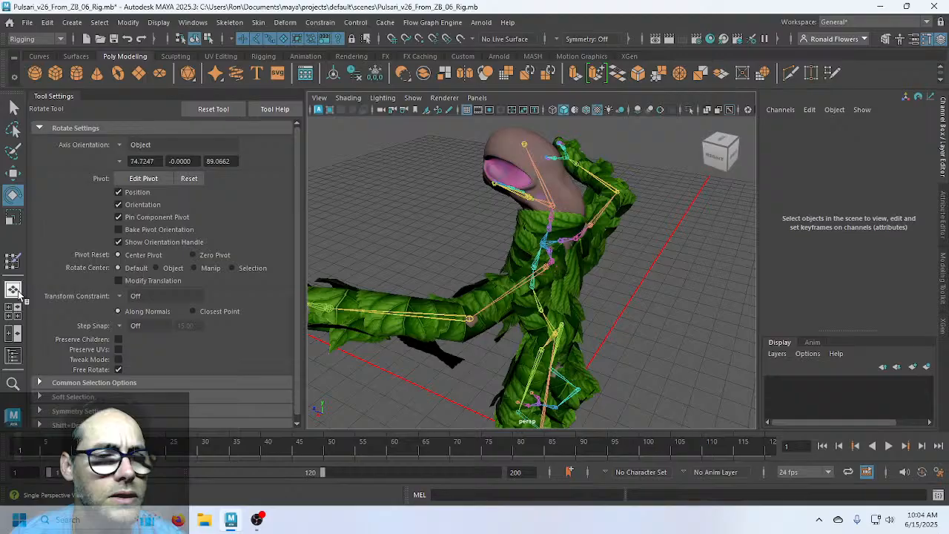
click(13, 355)
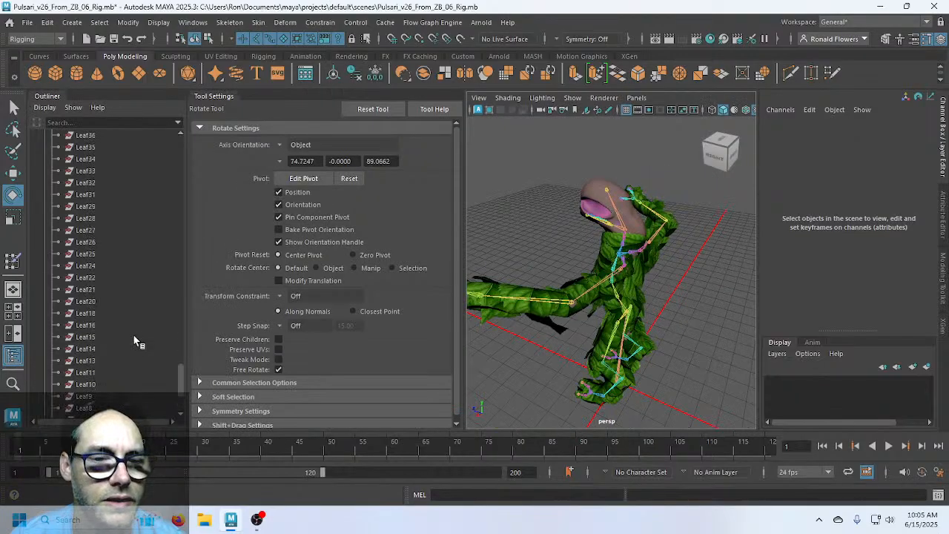
scroll(135, 341, down, 3)
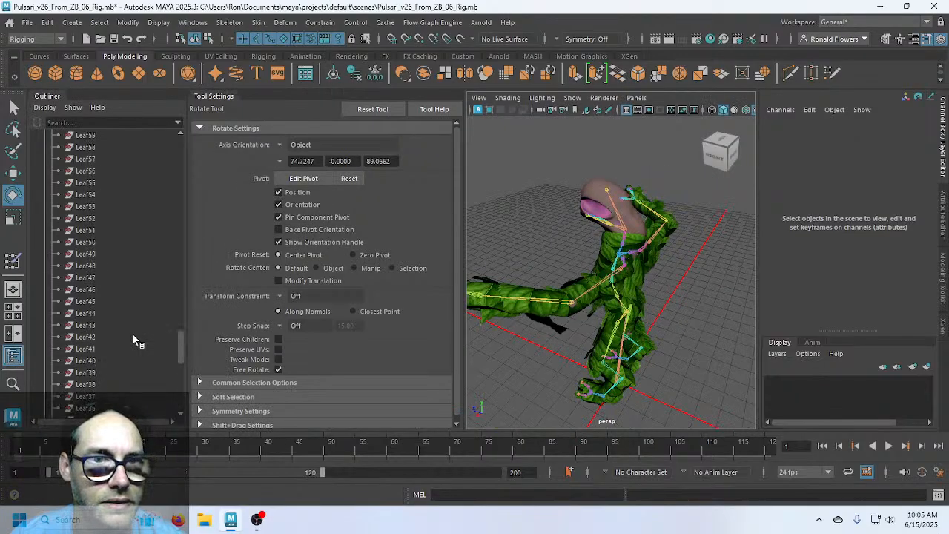
scroll(133, 339, down, 10)
click(83, 360)
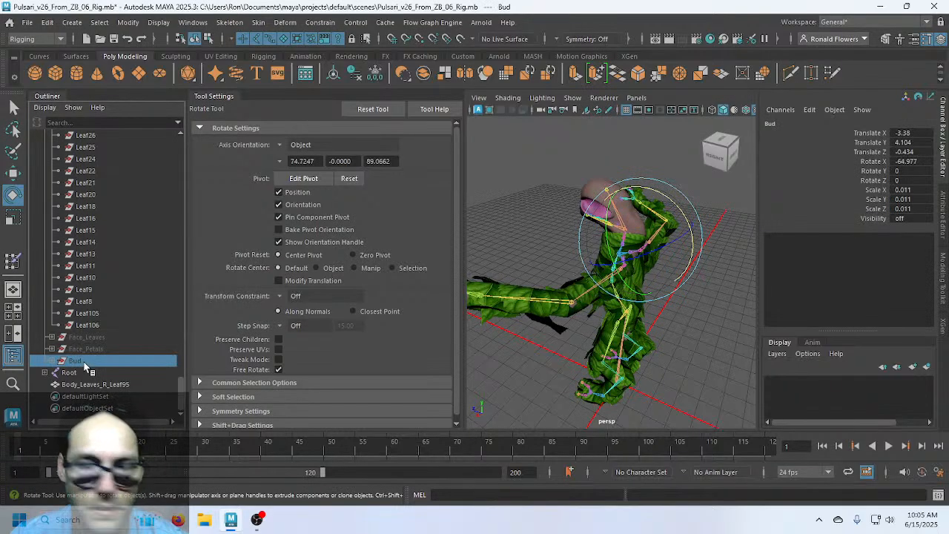
key(h)
key(h)
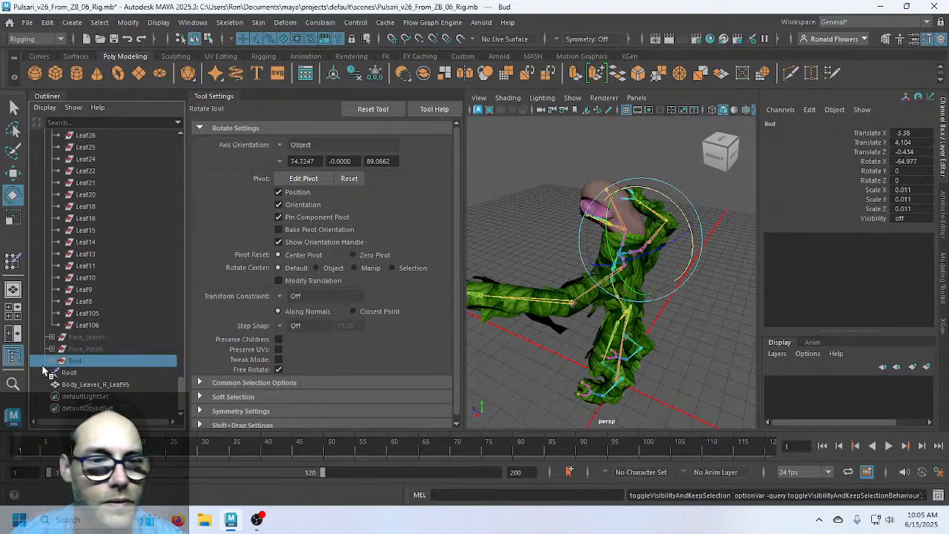
click(12, 356)
alt+drag(457, 368, 557, 331)
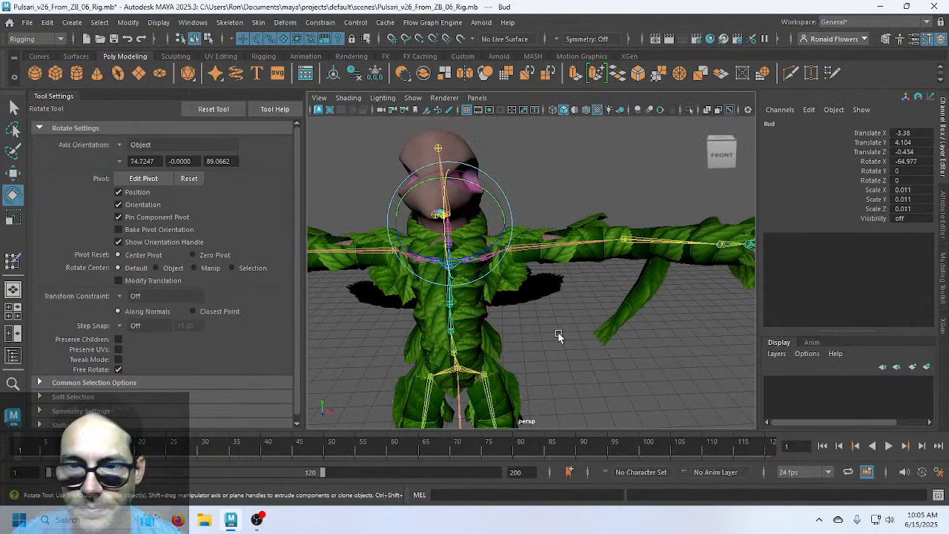
click(622, 309)
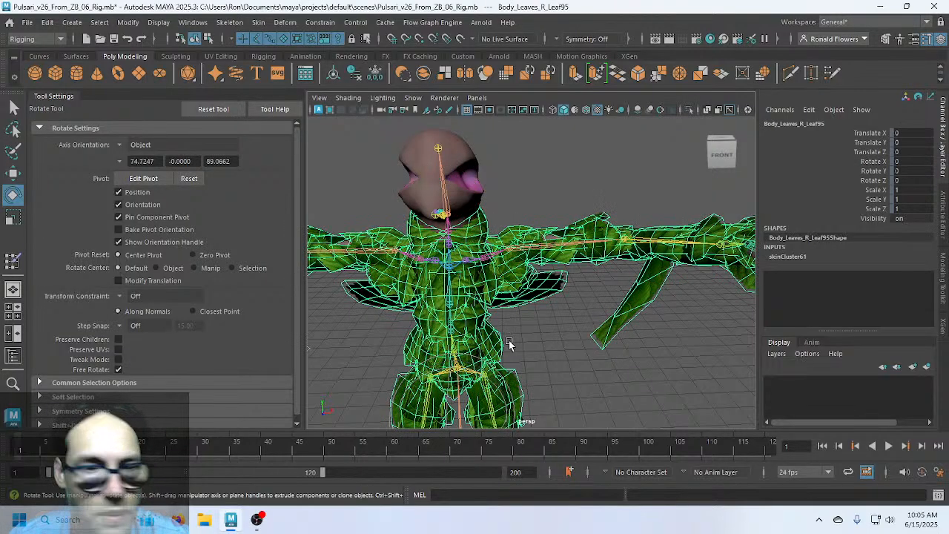
click(13, 260)
Inspect the Spine1 through Spine4 weights on the leaf mesh
scroll(258, 311, up, 5)
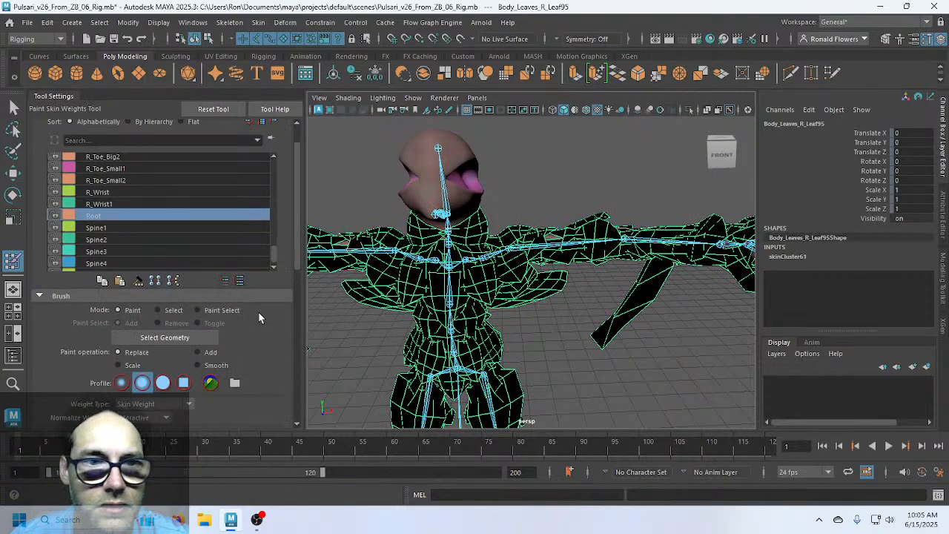
click(143, 263)
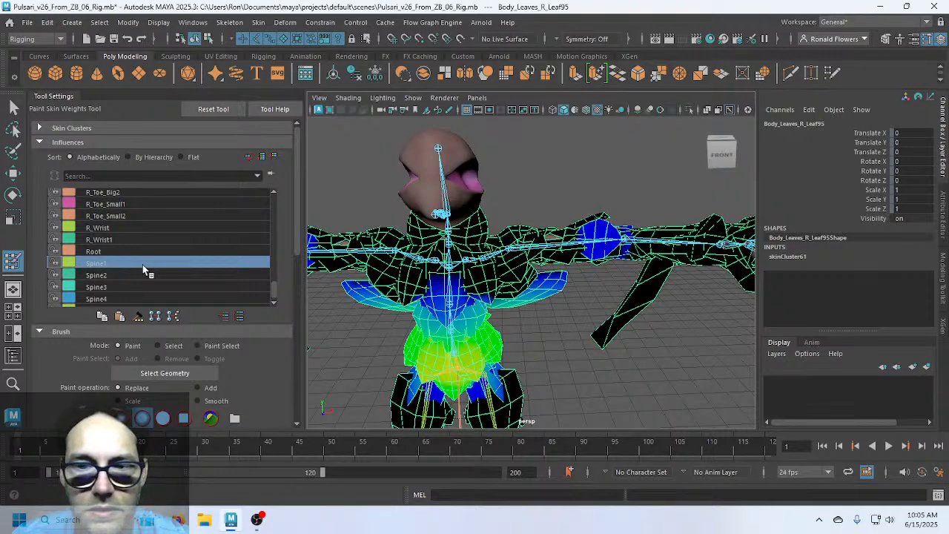
scroll(143, 267, down, 1)
click(143, 268)
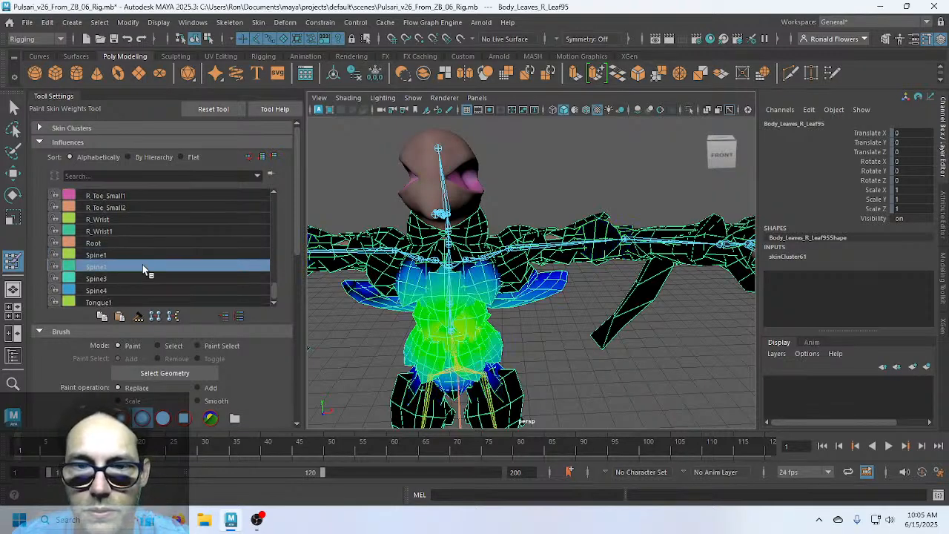
click(139, 279)
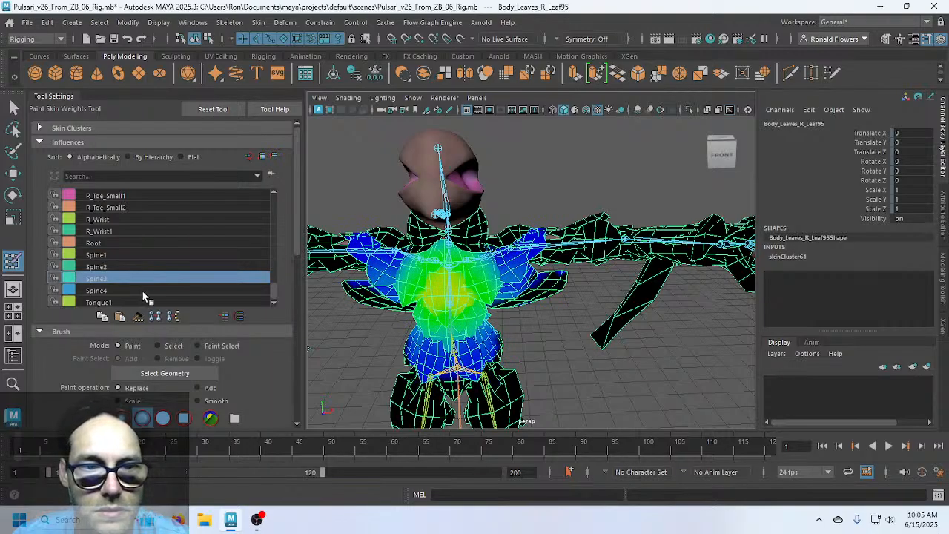
click(144, 291)
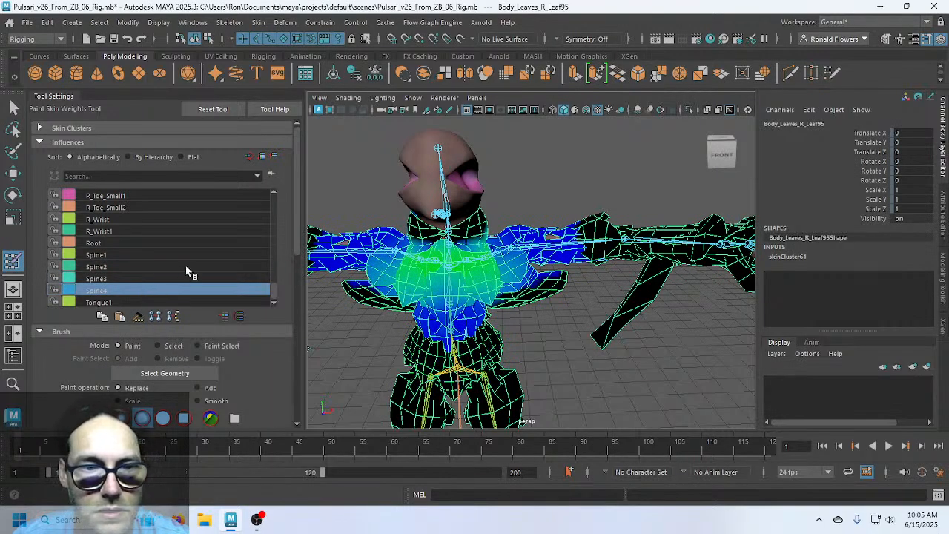
scroll(192, 289, up, 1)
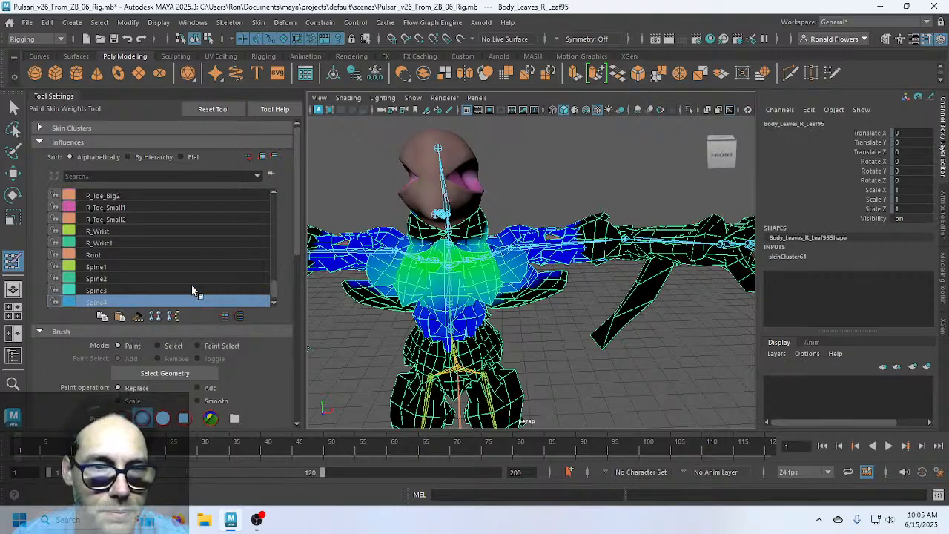
scroll(191, 289, down, 1)
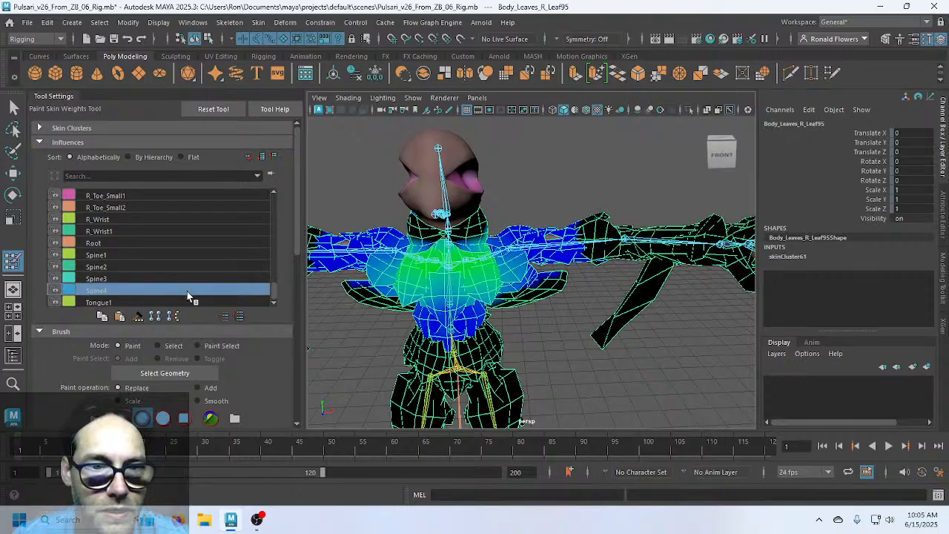
Flood Tongue1's weights on the leaf mesh to 0
click(185, 298)
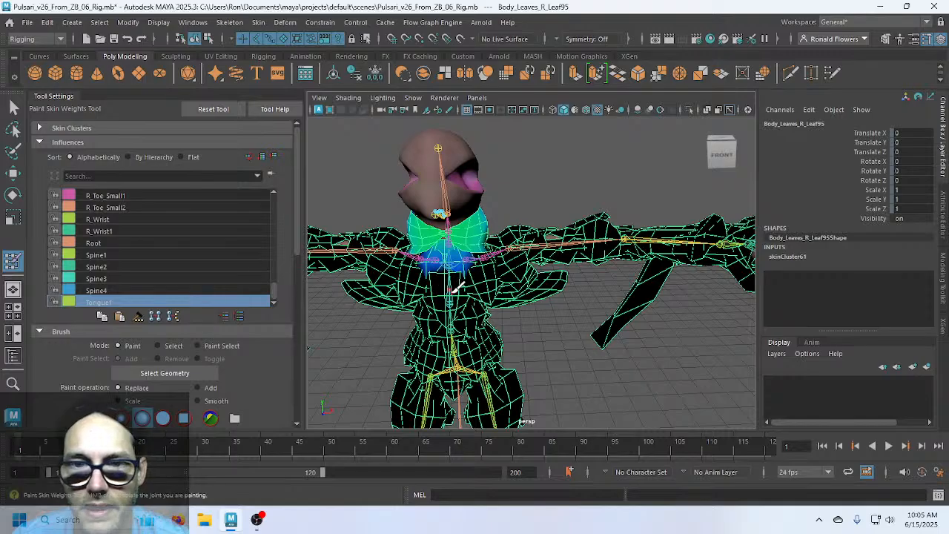
scroll(453, 291, up, 4)
alt+middle_drag(412, 228, 521, 316)
alt+drag(521, 315, 422, 260)
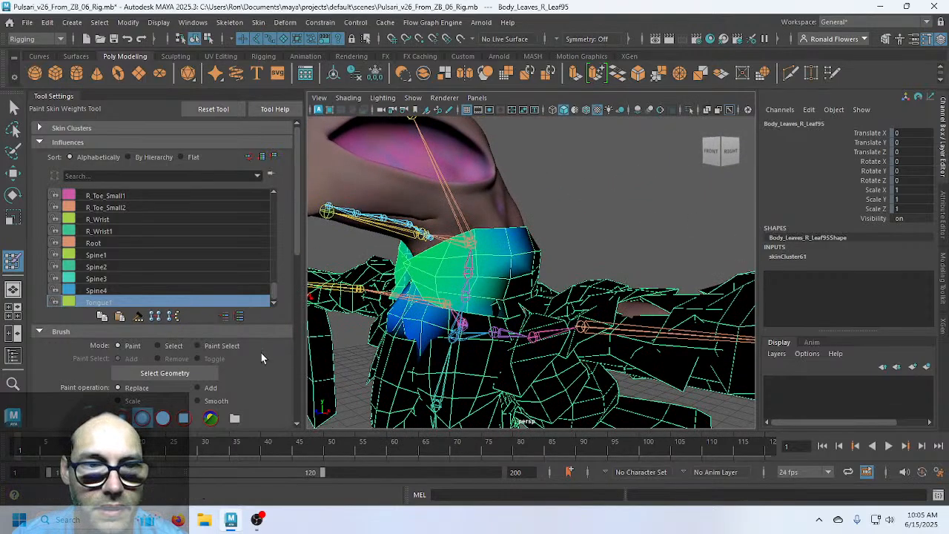
scroll(261, 353, down, 4)
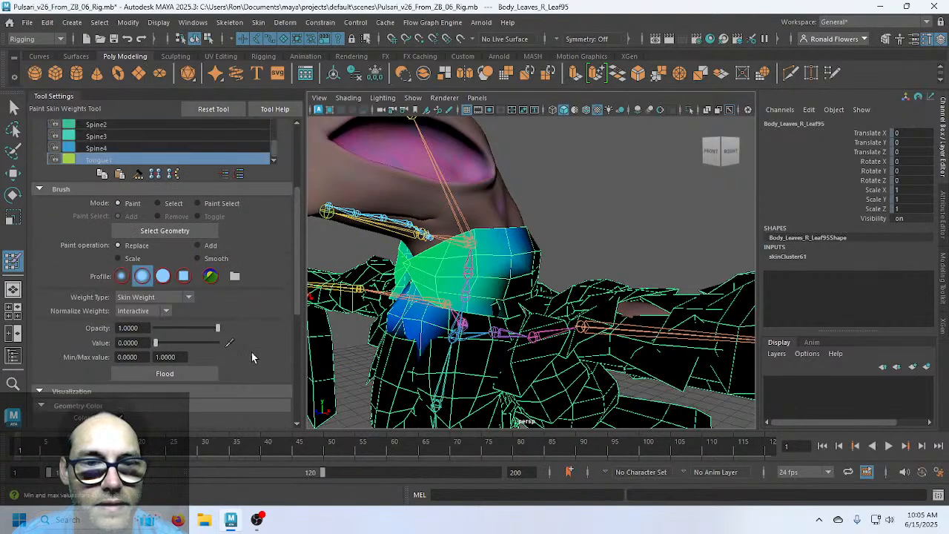
click(178, 374)
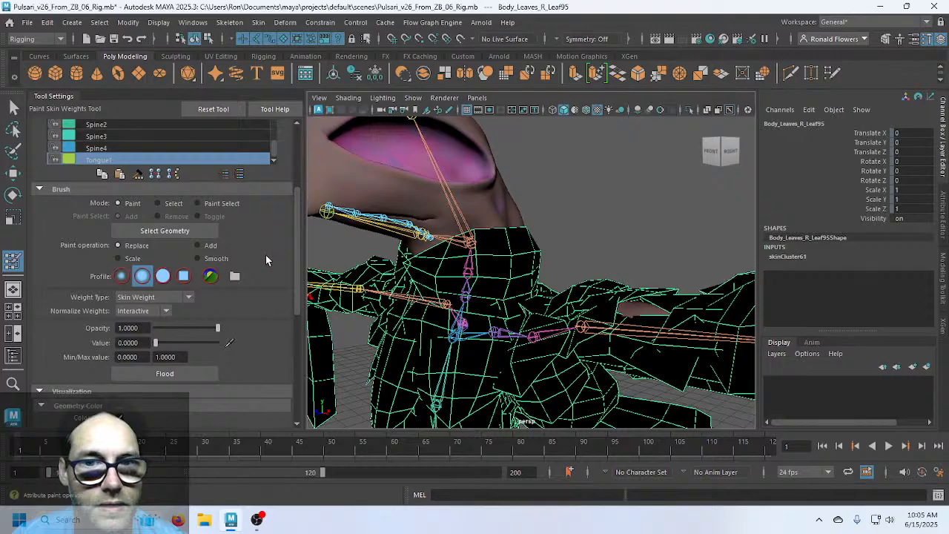
scroll(274, 262, up, 3)
scroll(231, 251, down, 1)
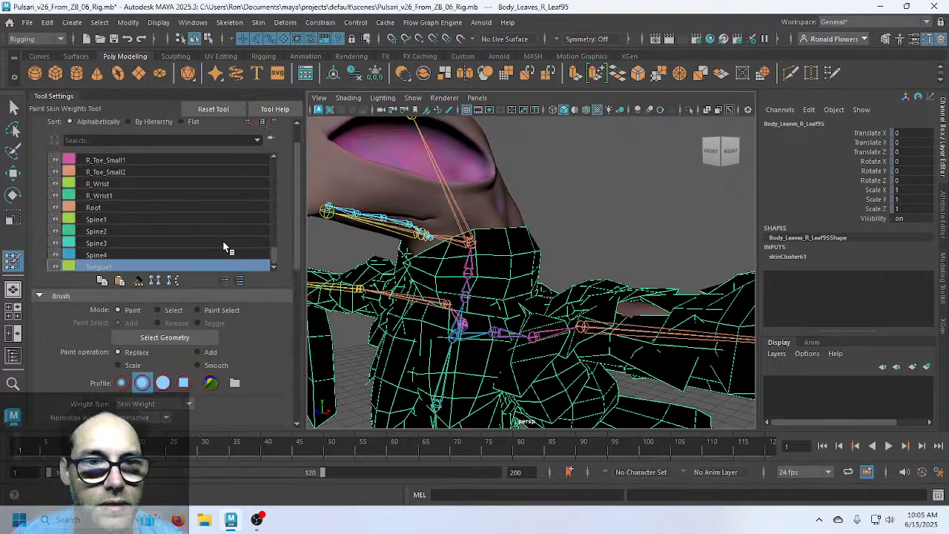
Step back up through Spine4 to Root weights, then display Jaw1's weights
click(124, 255)
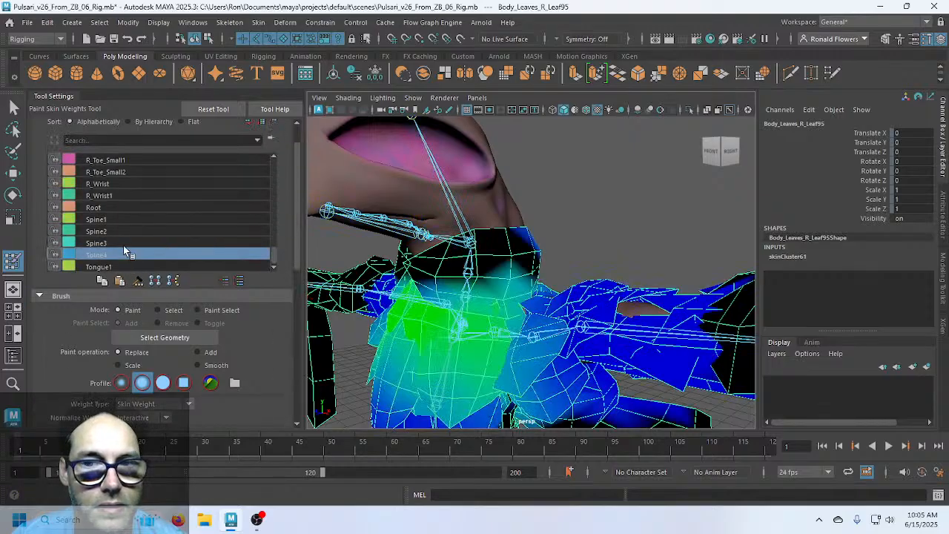
click(126, 243)
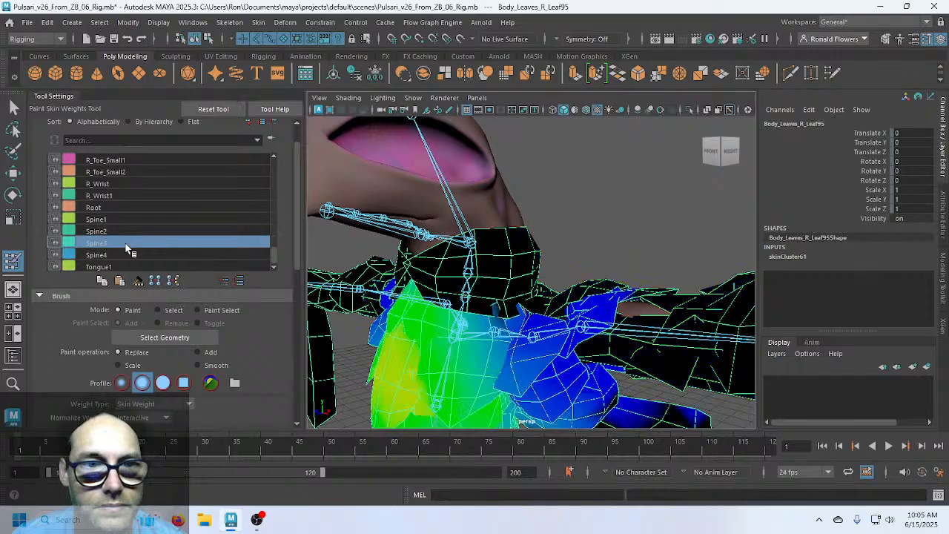
click(129, 232)
click(131, 219)
click(132, 208)
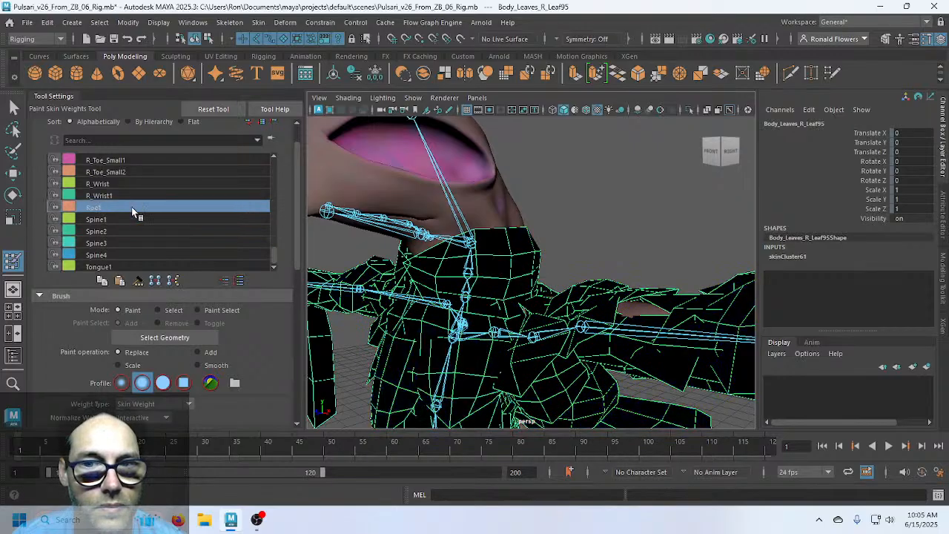
scroll(134, 213, up, 3)
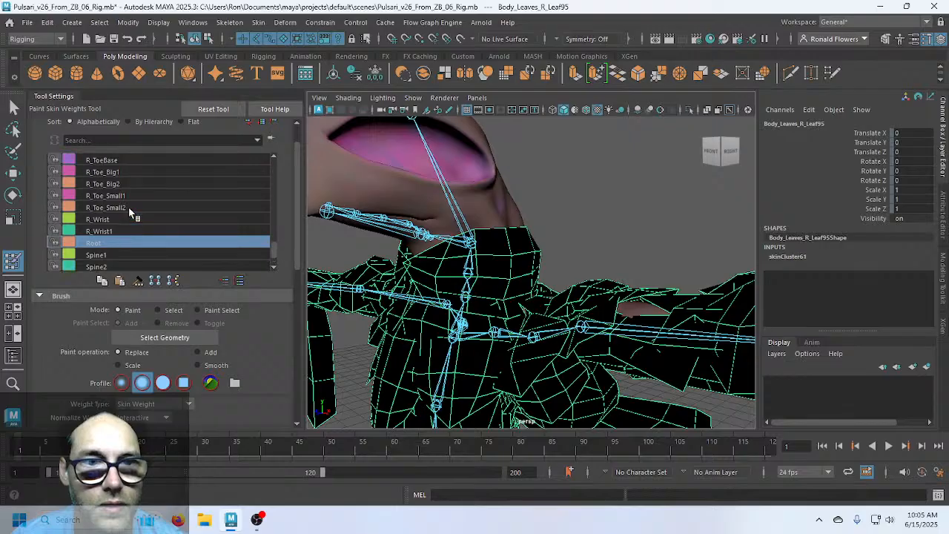
scroll(145, 209, up, 7)
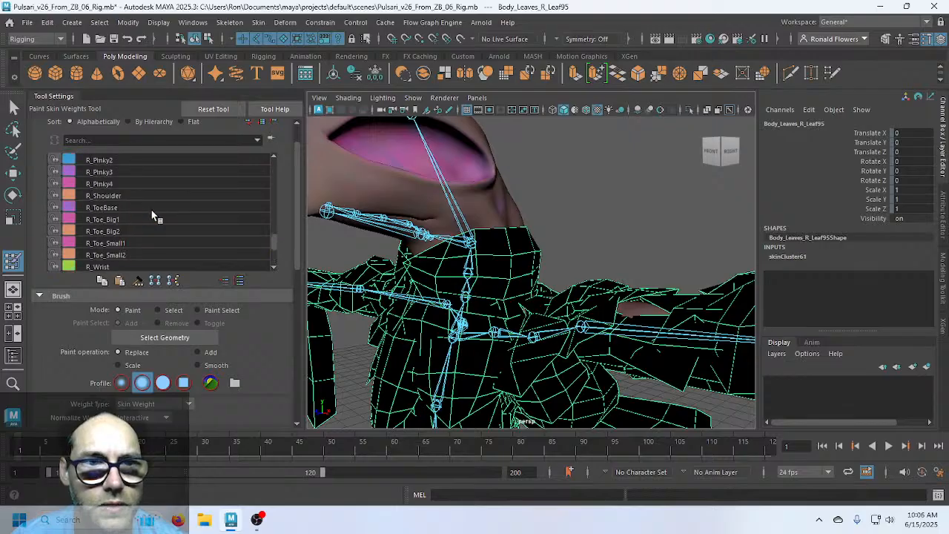
scroll(152, 215, up, 10)
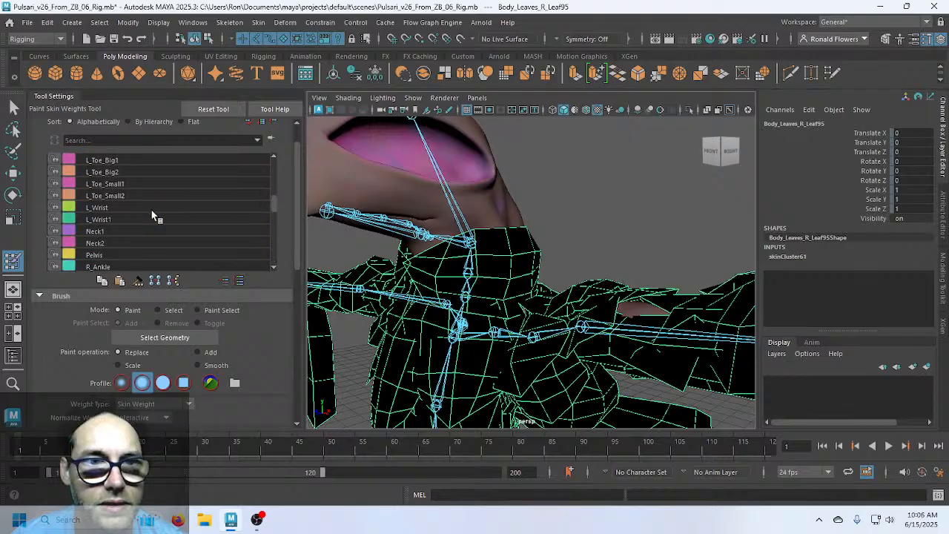
scroll(151, 210, up, 10)
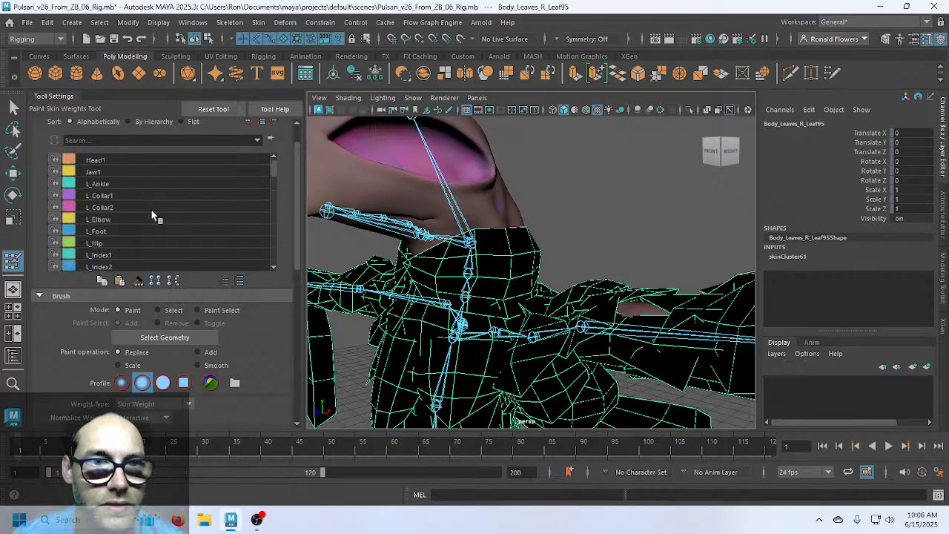
click(120, 171)
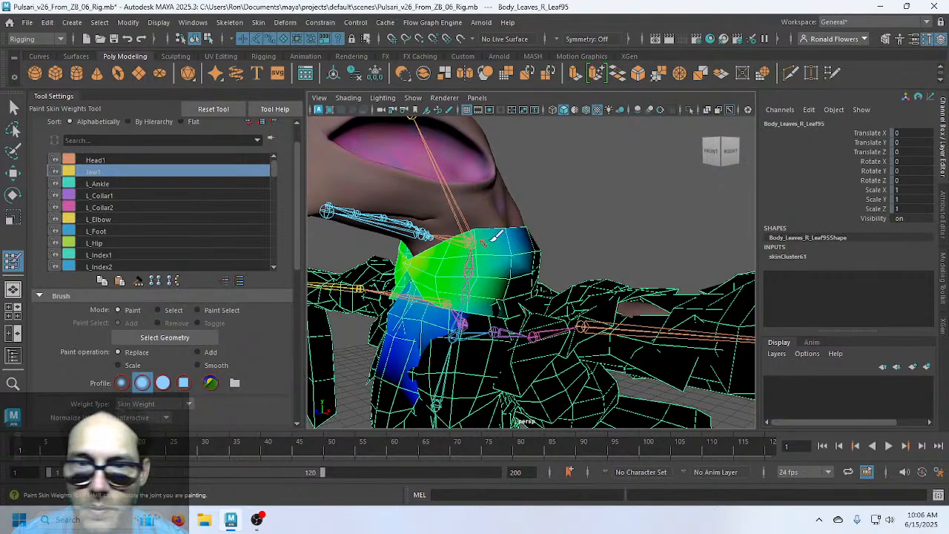
Test-rotate Jaw1 to check the leaf deformation, then undo and deselect
key(q)
click(566, 204)
click(395, 243)
key(e)
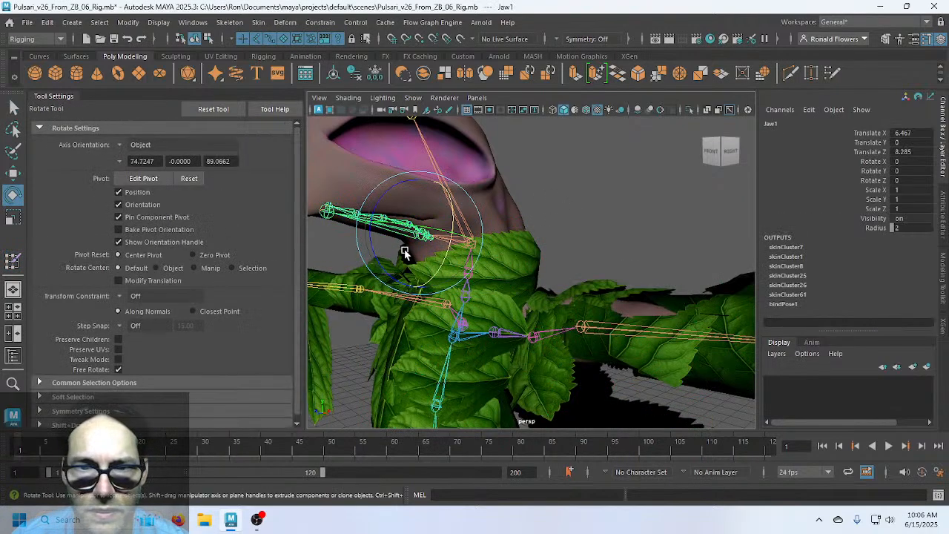
drag(403, 247, 380, 274)
key(ctrl+z)
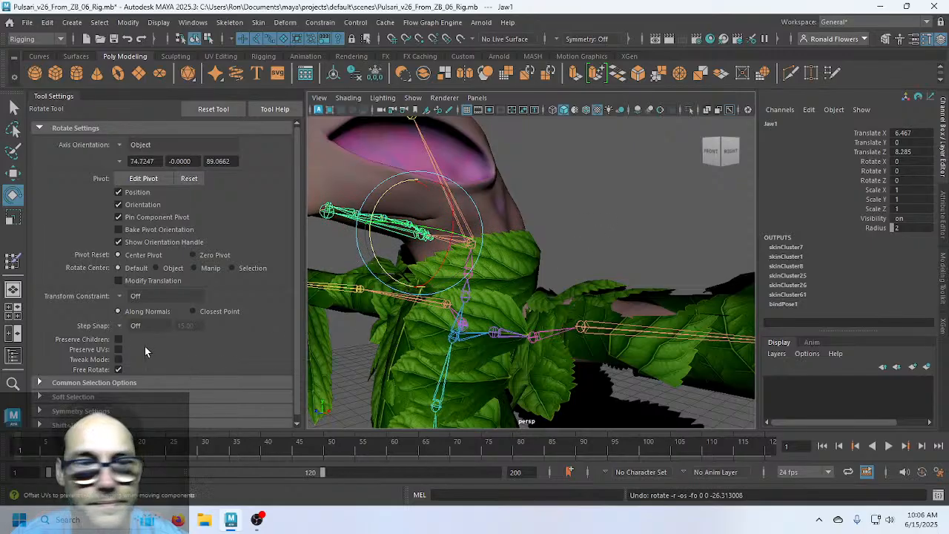
click(360, 318)
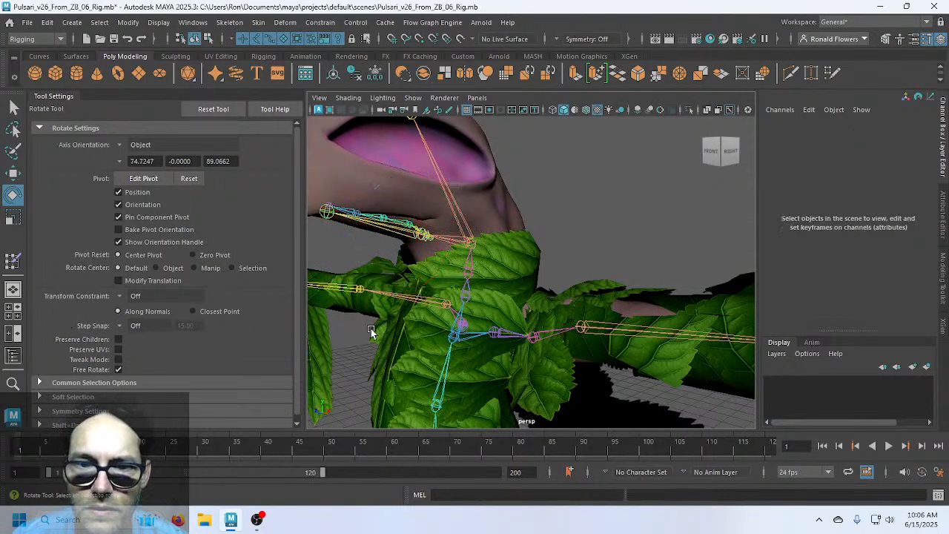
Reselect Body_Leaves_R_Leaf95 in Paint Skin Weights and filter the influences by 'Hip'
click(372, 327)
click(12, 261)
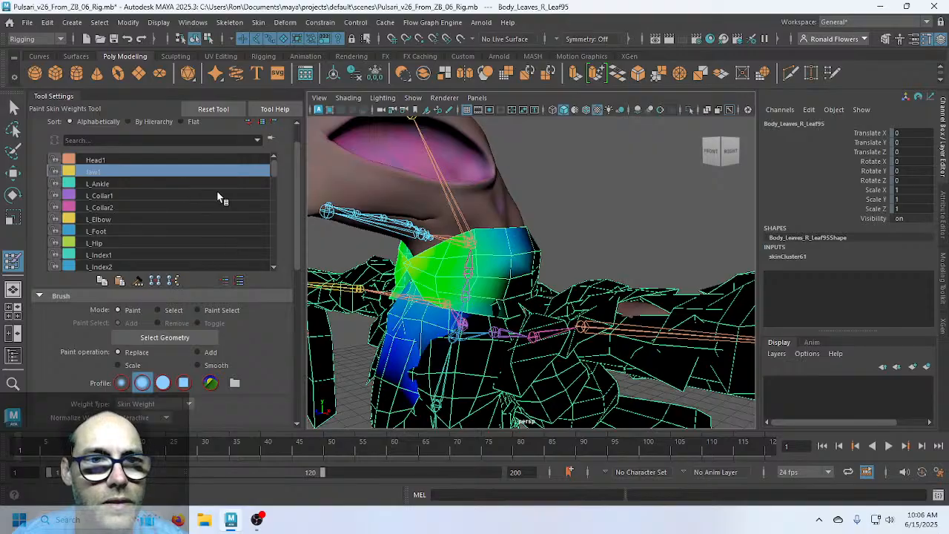
click(146, 160)
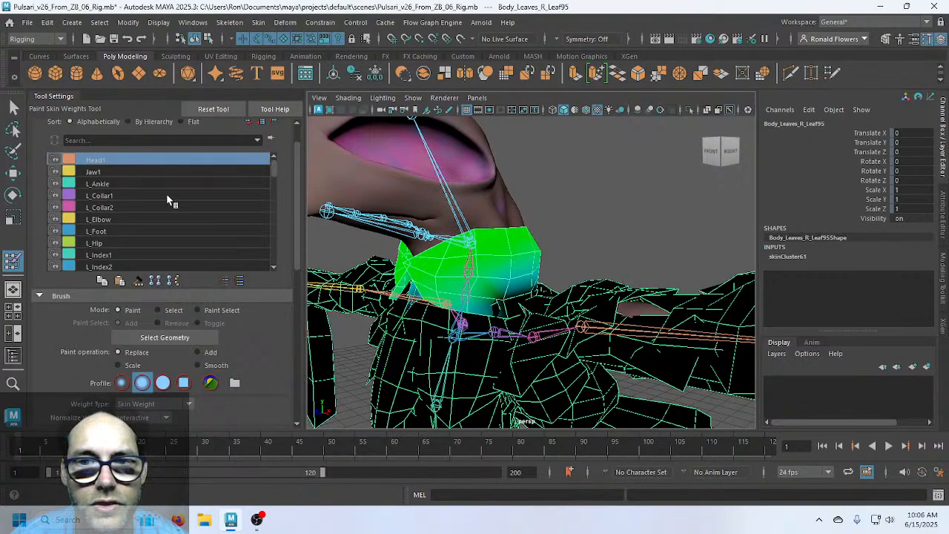
scroll(174, 208, down, 2)
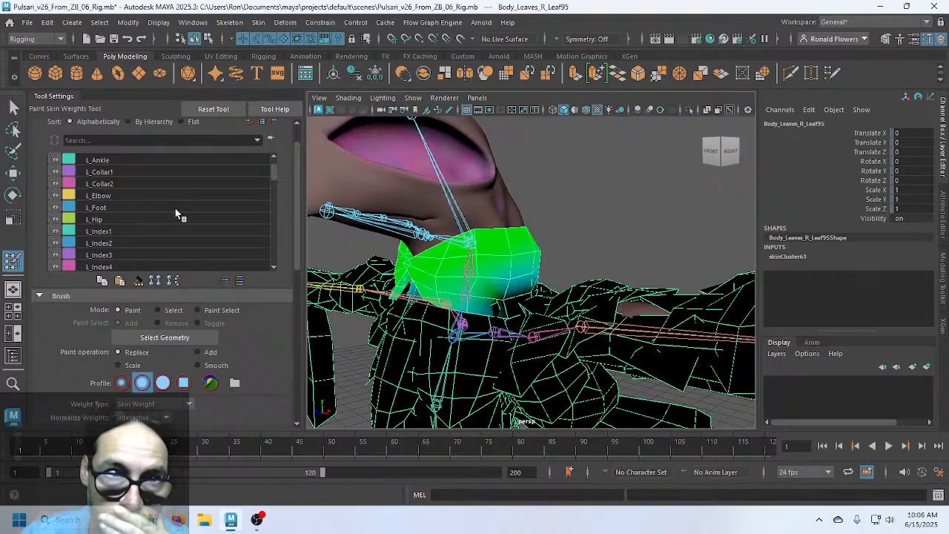
scroll(175, 212, down, 5)
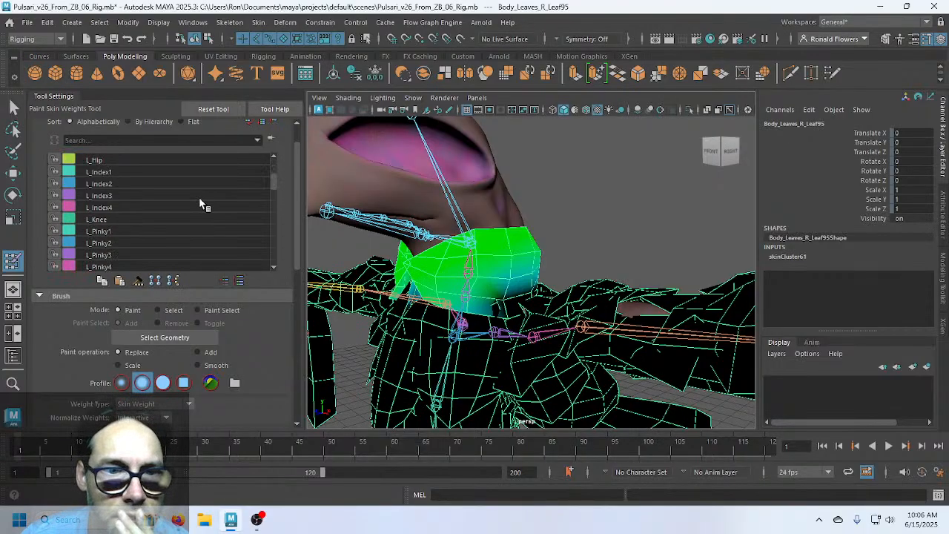
scroll(200, 203, down, 5)
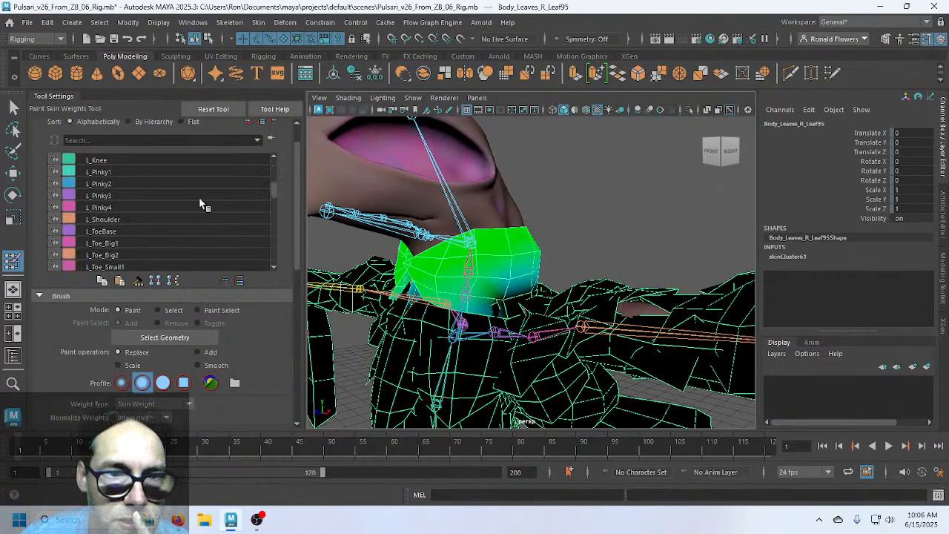
scroll(200, 204, down, 8)
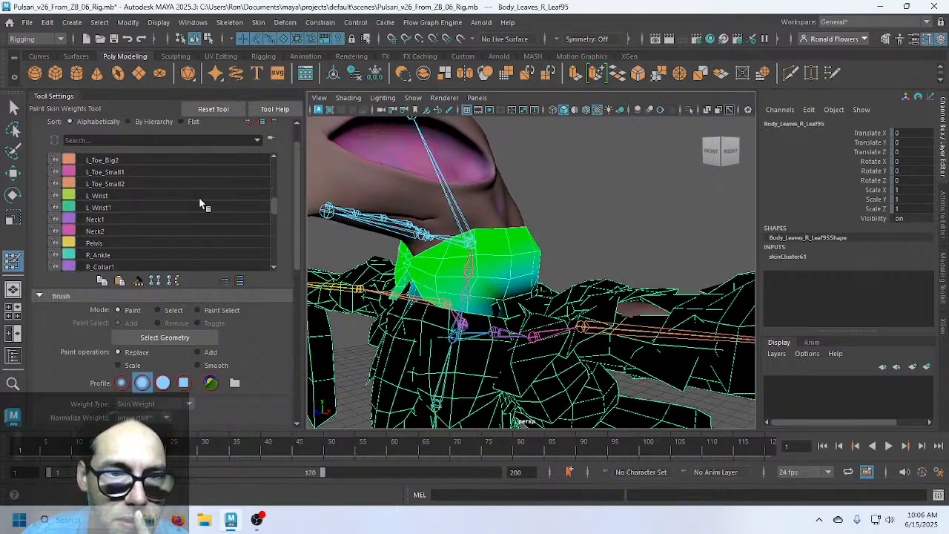
scroll(198, 208, down, 8)
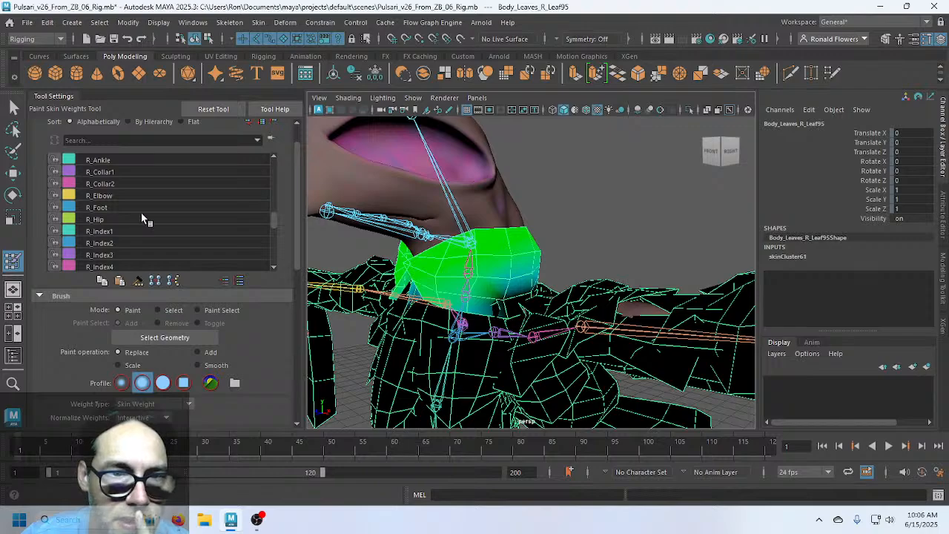
click(109, 141)
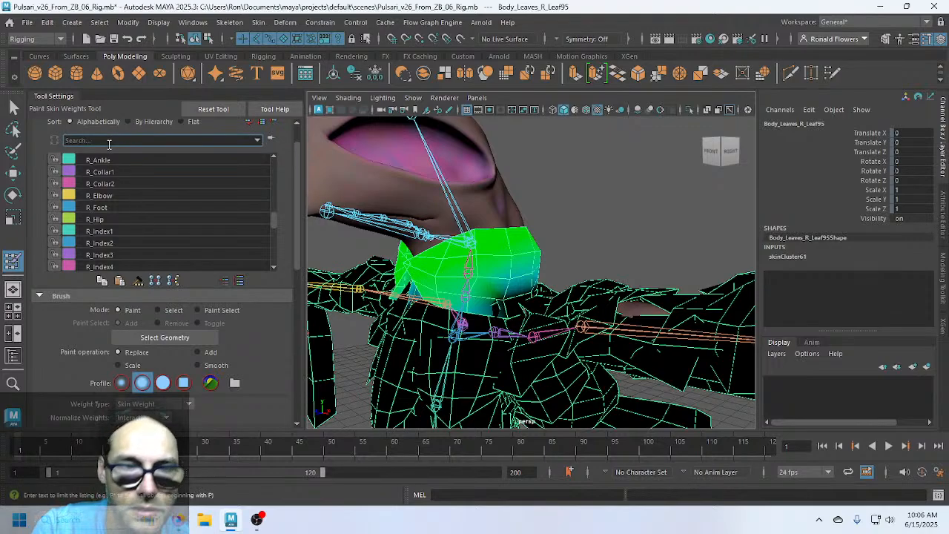
text(Hip)
key(Return)
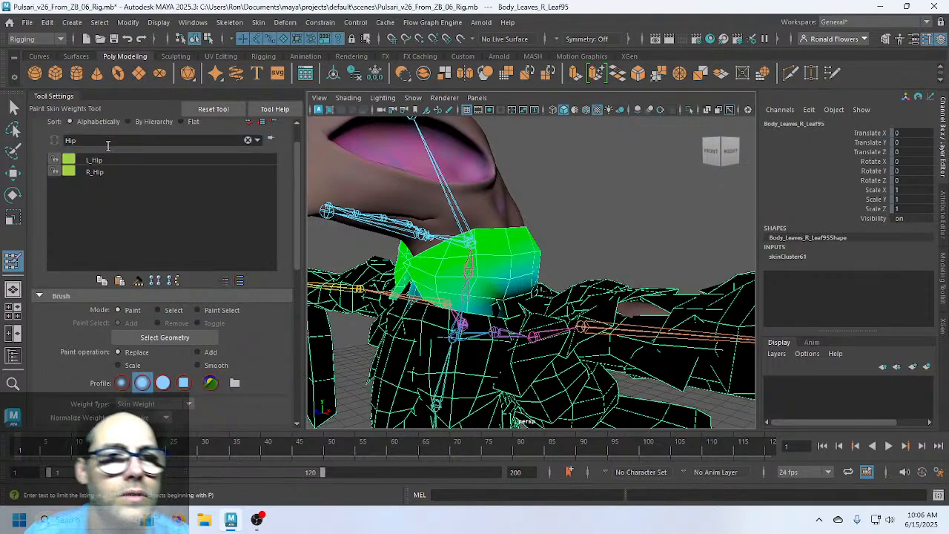
Display L_Hip weights and orbit to the leaf hanging below the outstretched arm
click(100, 159)
scroll(563, 361, down, 8)
alt+middle_drag(536, 384, 519, 292)
scroll(519, 292, up, 5)
mouse_move(518, 292)
alt+mouse_down()
mouse_move(567, 310)
mouse_move(581, 258)
mouse_move(430, 381)
alt+mouse_up()
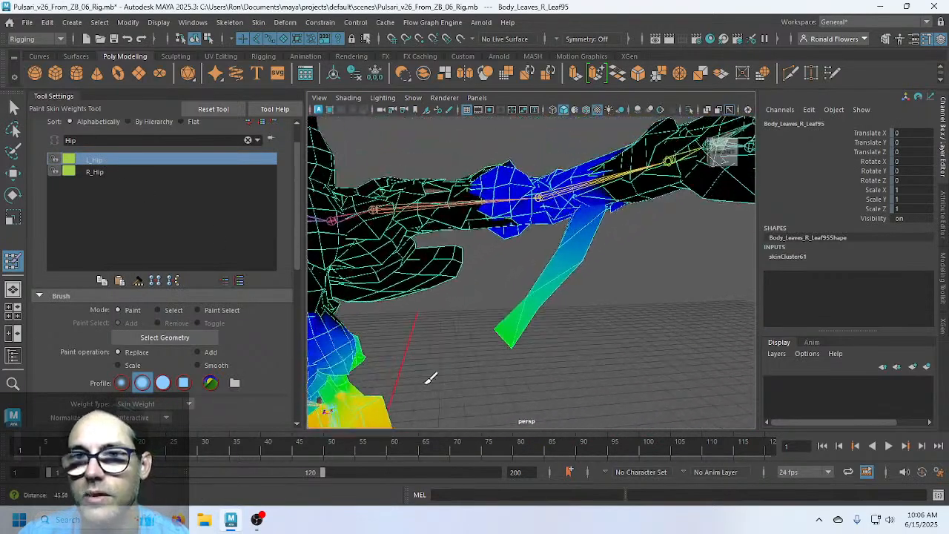
mouse_move(529, 290)
alt+mouse_down()
mouse_move(571, 323)
mouse_move(458, 323)
mouse_move(601, 318)
mouse_move(605, 262)
mouse_move(573, 256)
mouse_move(617, 312)
alt+mouse_up()
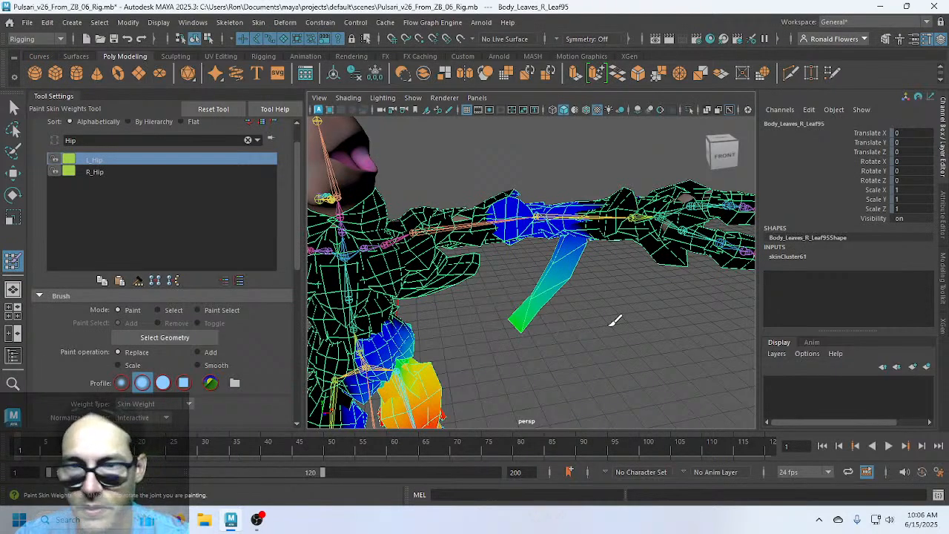
key(F9)
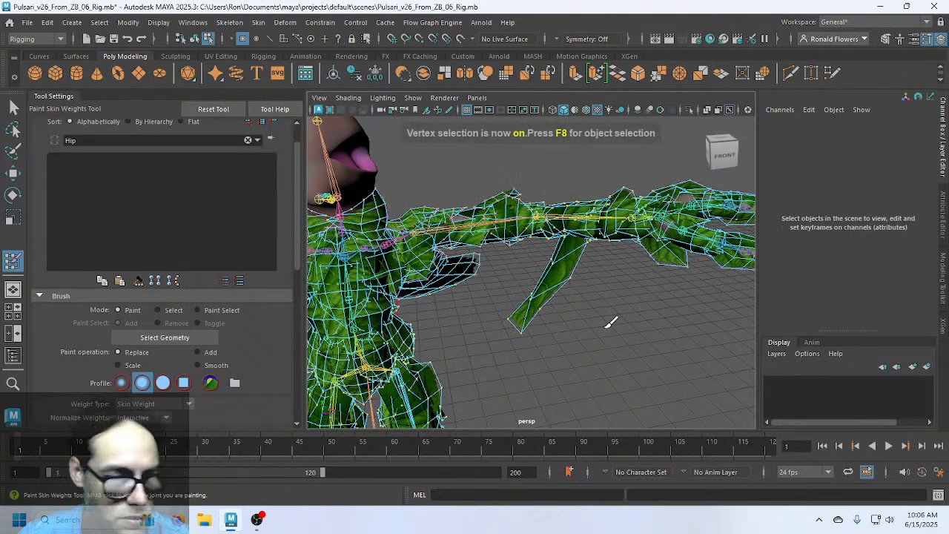
Leave weight painting and select the hanging leaf's vertices on the Body_Leaves mesh
key(q)
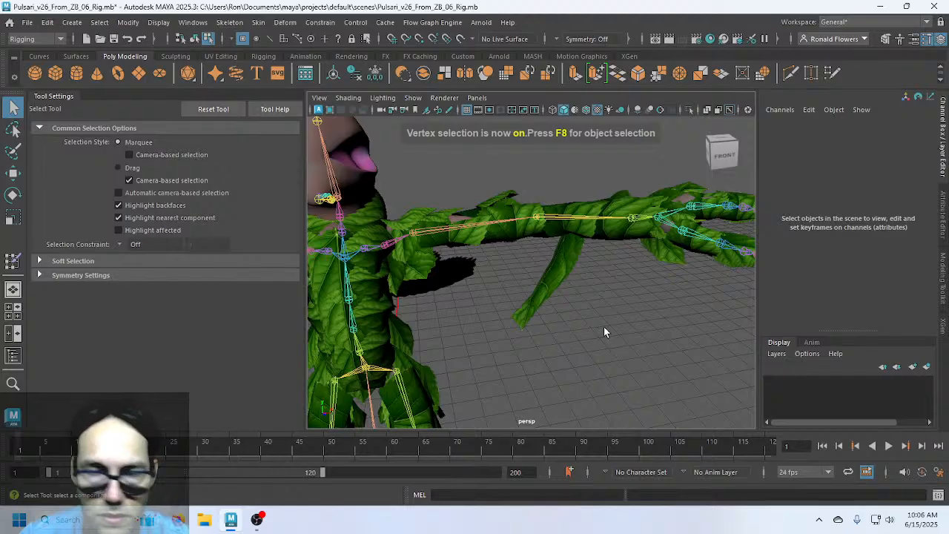
click(535, 292)
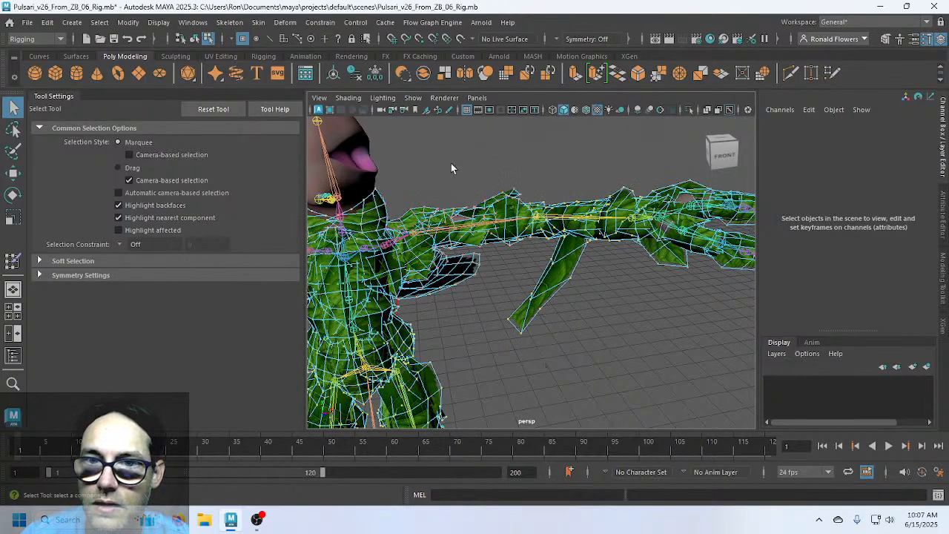
drag(454, 153, 475, 173)
key(f)
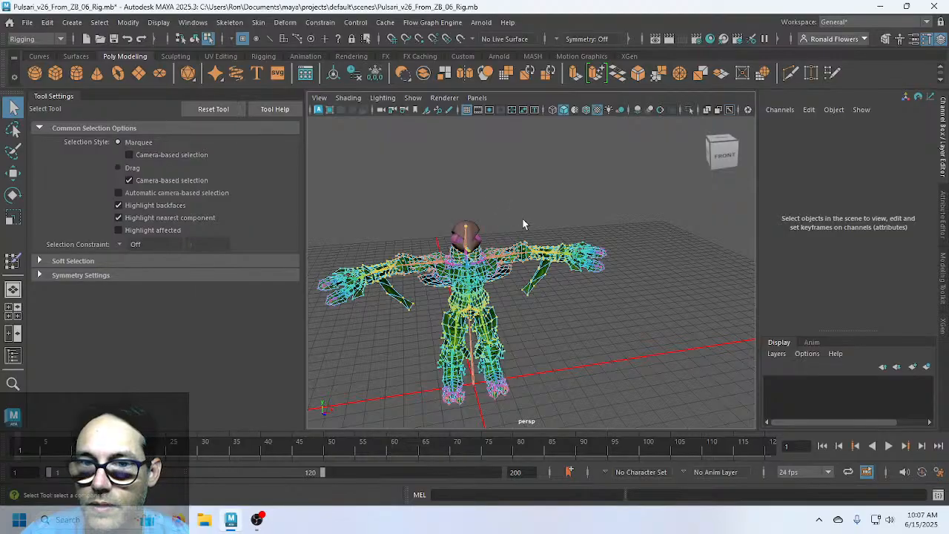
scroll(523, 224, up, 5)
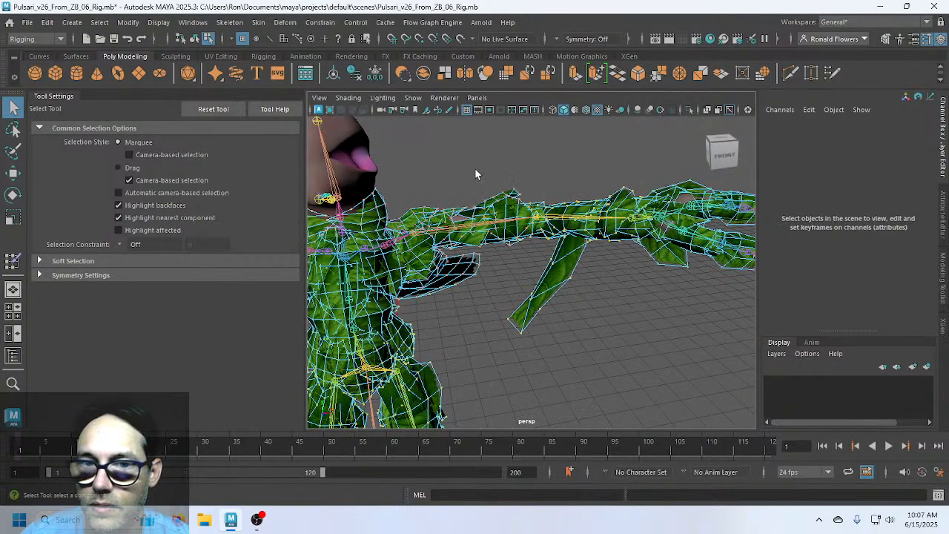
mouse_move(489, 164)
mouse_down()
mouse_move(519, 313)
mouse_move(490, 164)
mouse_up()
click(527, 334)
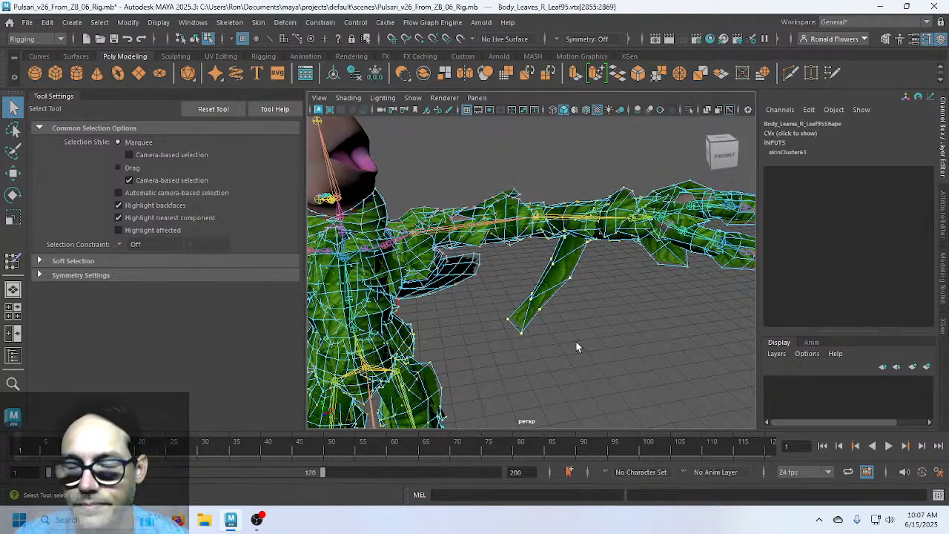
Box-select the vertices of the leaves along the arm and resume skin weight painting
mouse_move(583, 341)
alt+mouse_down()
mouse_move(576, 269)
mouse_move(556, 294)
mouse_move(436, 311)
mouse_move(346, 309)
mouse_move(585, 322)
mouse_move(608, 333)
mouse_move(596, 341)
alt+mouse_up()
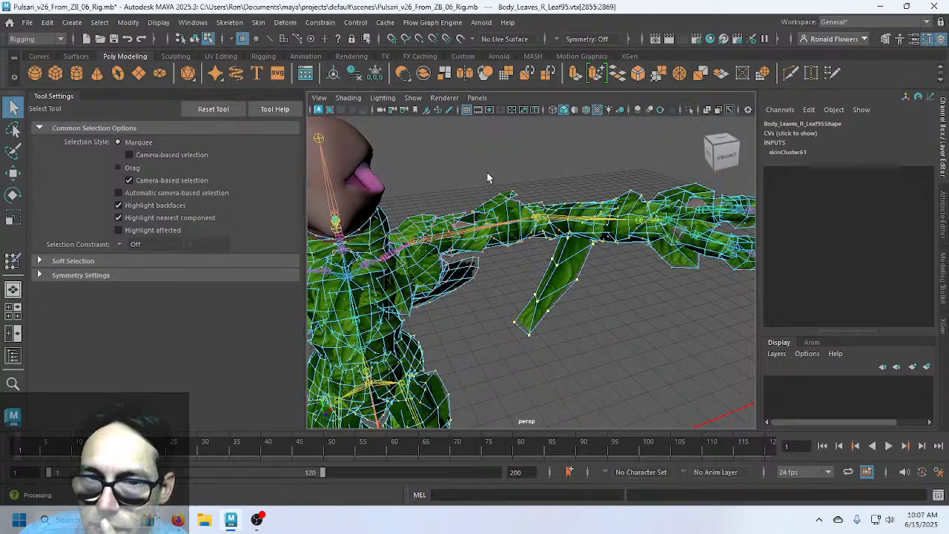
drag(437, 145, 874, 366)
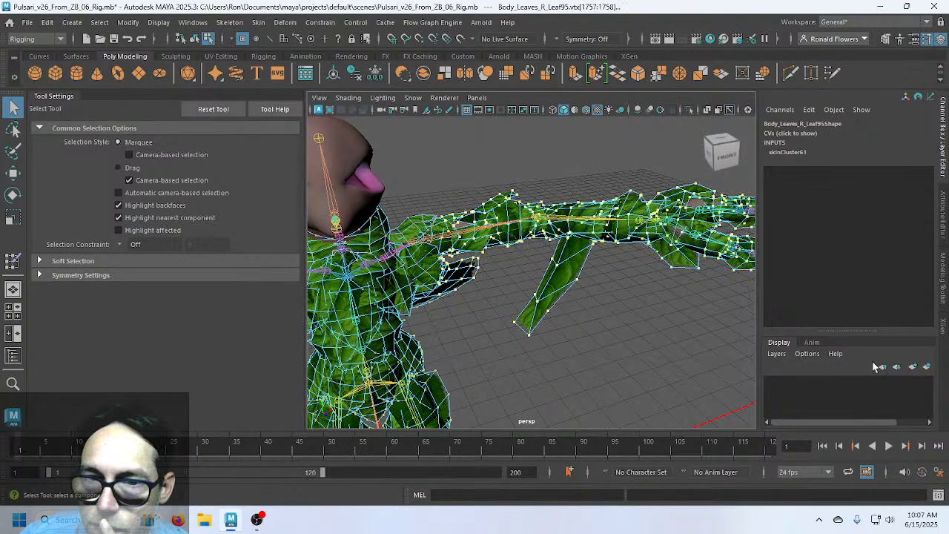
click(12, 264)
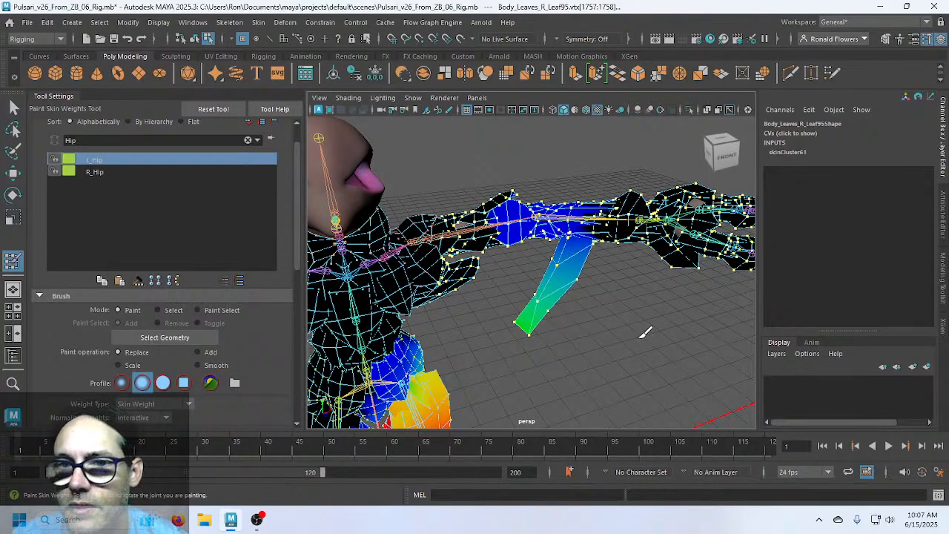
Flood the selected leaves' L_Hip skin weight to zero
mouse_move(645, 332)
alt+mouse_down()
mouse_move(303, 318)
mouse_move(524, 300)
mouse_move(590, 318)
alt+mouse_up()
scroll(261, 347, down, 5)
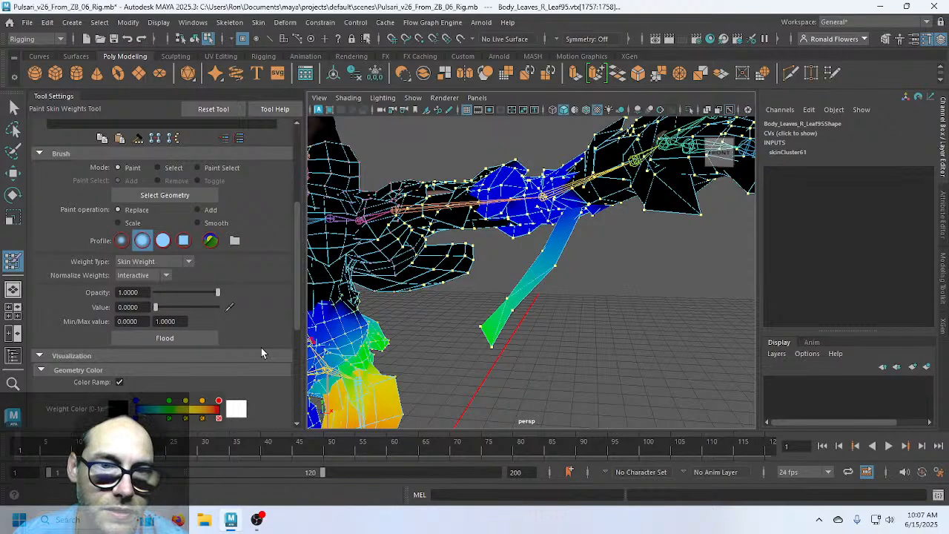
click(170, 338)
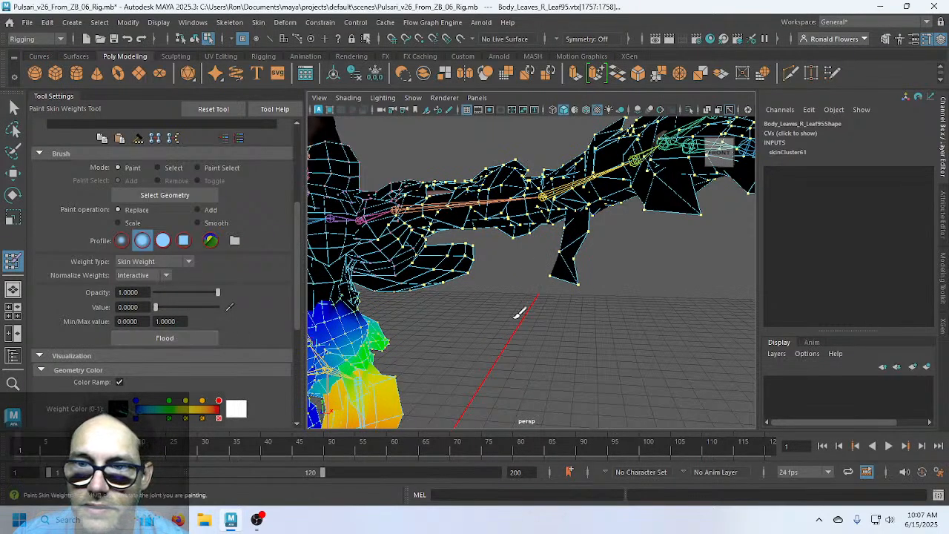
alt+drag(495, 291, 502, 314)
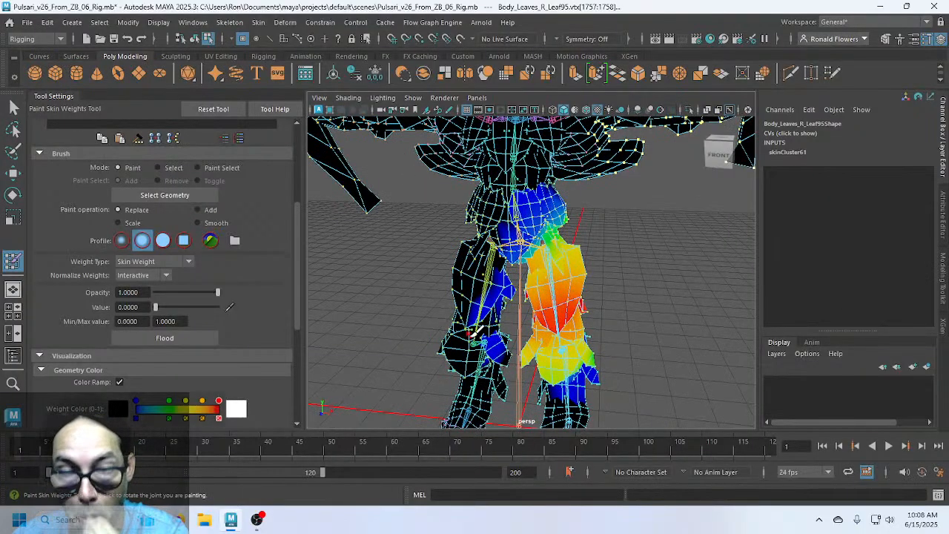
Exit weight painting, clear the selection and select the Body_Leaves mesh again
key(q)
click(637, 341)
scroll(638, 341, up, 3)
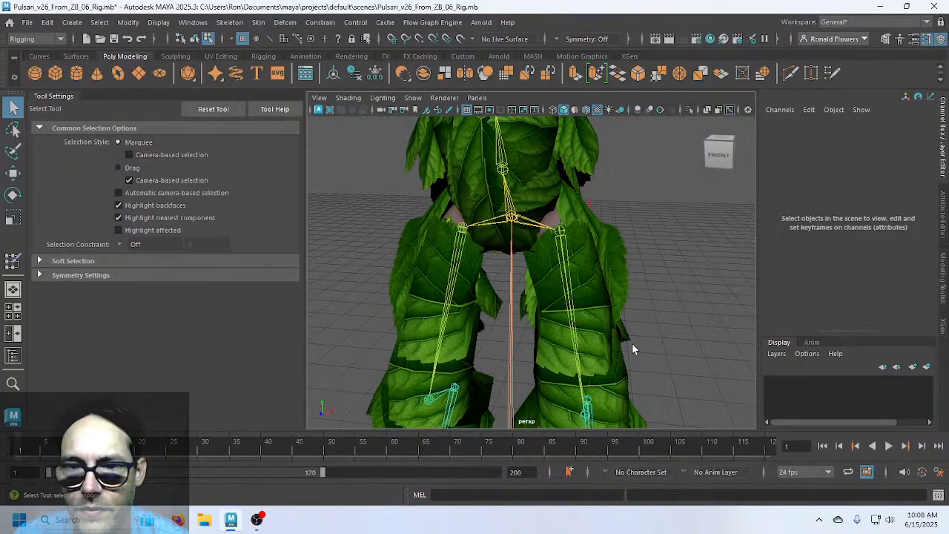
scroll(631, 349, down, 3)
click(482, 310)
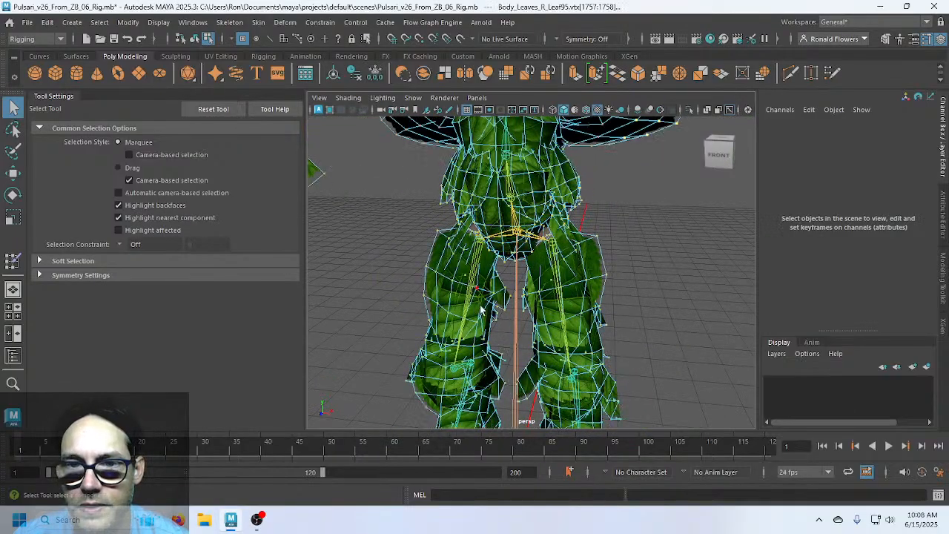
Rotate the R_Hip joint to about 48.5 degrees on Z, swinging the right leg outward
key(F8)
click(459, 345)
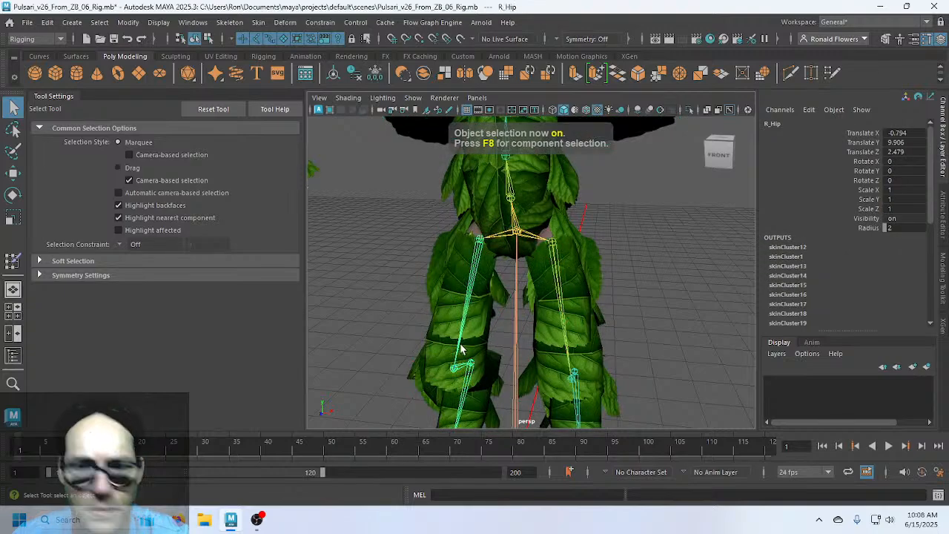
key(e)
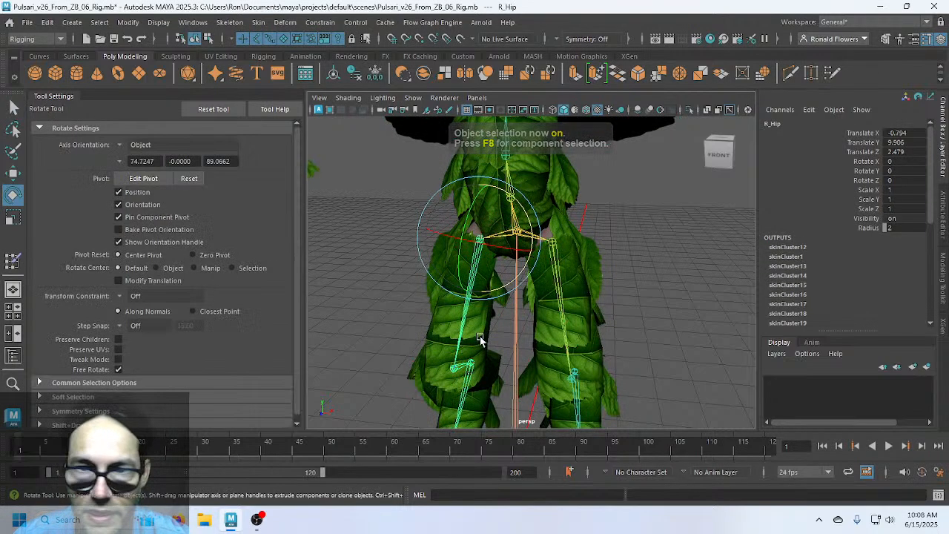
drag(512, 286, 466, 303)
scroll(467, 357, down, 3)
scroll(468, 358, down, 3)
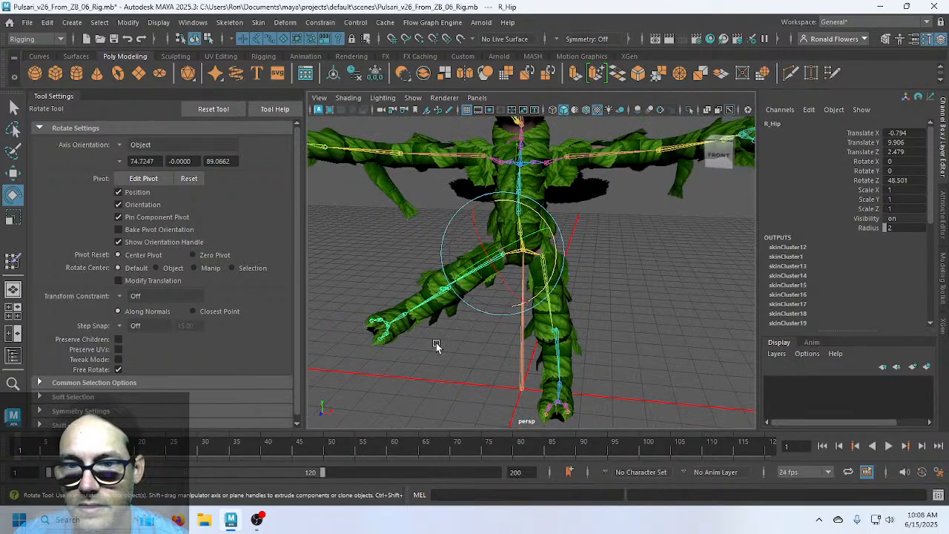
scroll(436, 345, up, 2)
alt+middle_drag(436, 345, 516, 335)
click(517, 334)
scroll(516, 335, up, 3)
mouse_move(516, 335)
alt+mouse_down()
mouse_move(496, 328)
mouse_move(526, 329)
alt+mouse_up()
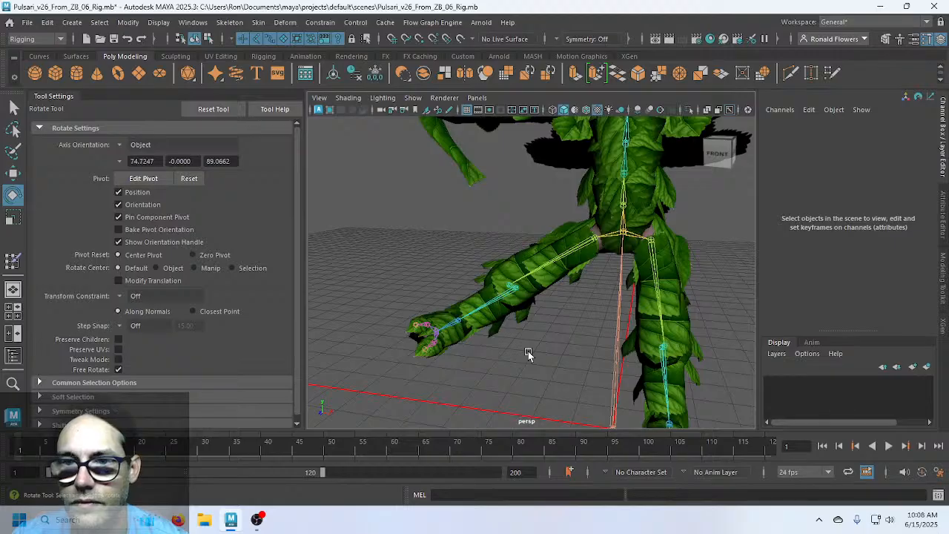
key(F8)
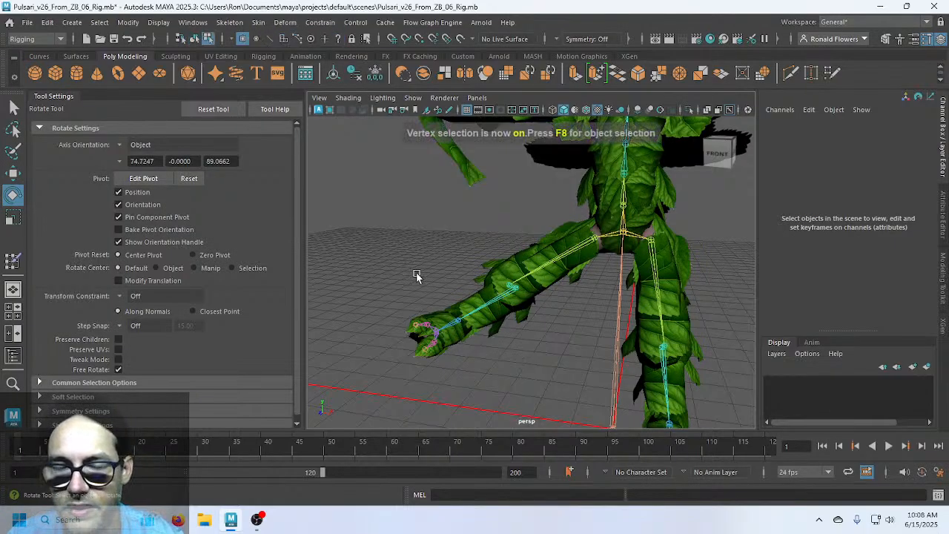
Maximise the front view, centre it on the legs and clear the vertex selection
click(509, 263)
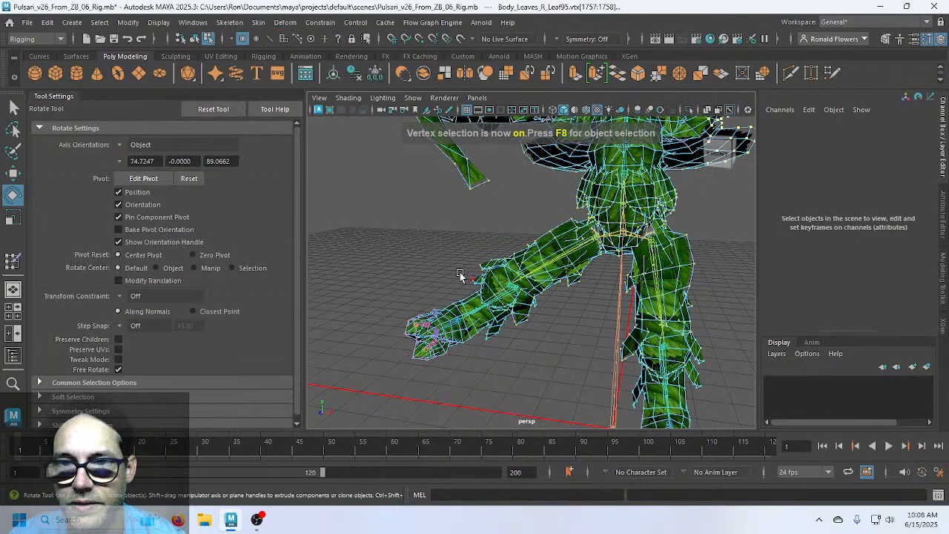
key(space)
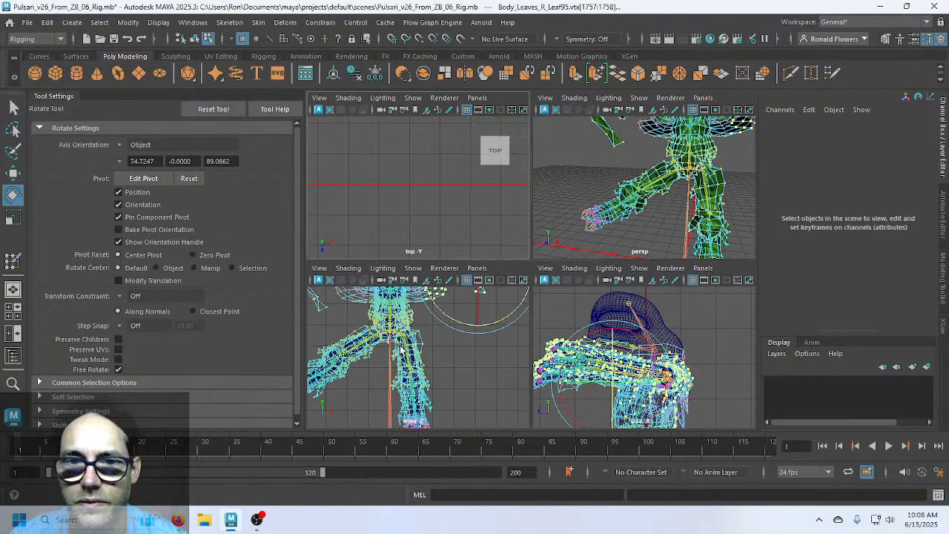
key(space)
alt+middle_drag(425, 299, 532, 289)
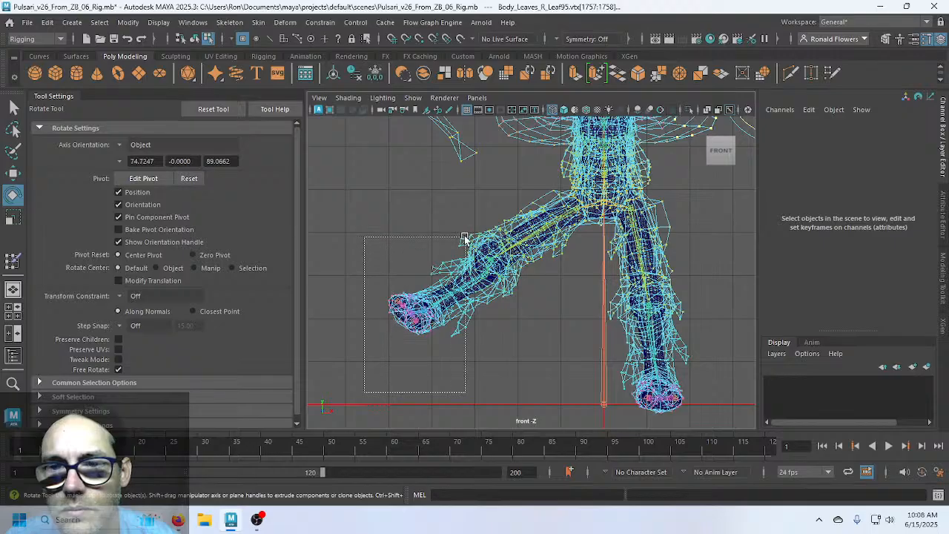
click(335, 284)
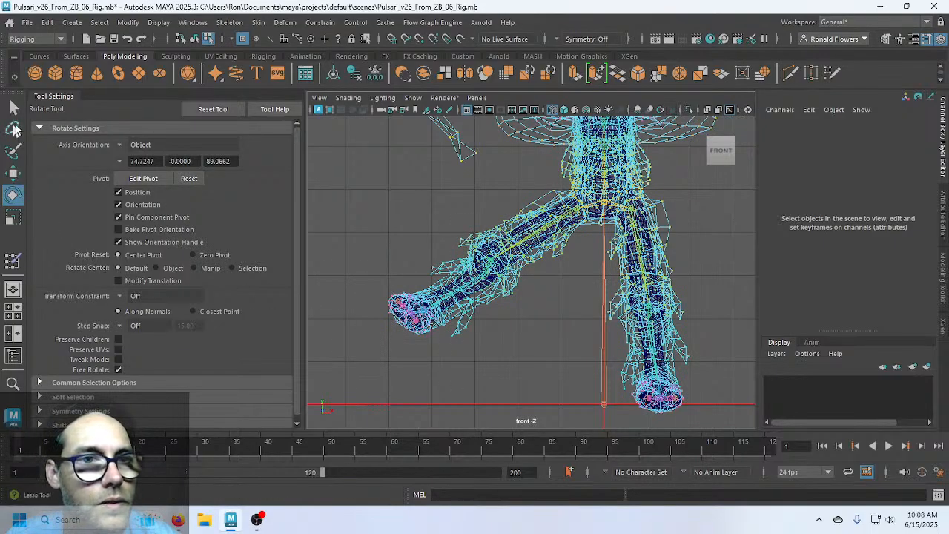
Lasso-select all vertices of the raised right leg's leaves in the front view
click(13, 130)
mouse_move(565, 184)
mouse_down()
mouse_move(453, 208)
mouse_move(370, 295)
mouse_move(491, 358)
mouse_move(571, 199)
mouse_move(597, 233)
mouse_move(575, 189)
mouse_up()
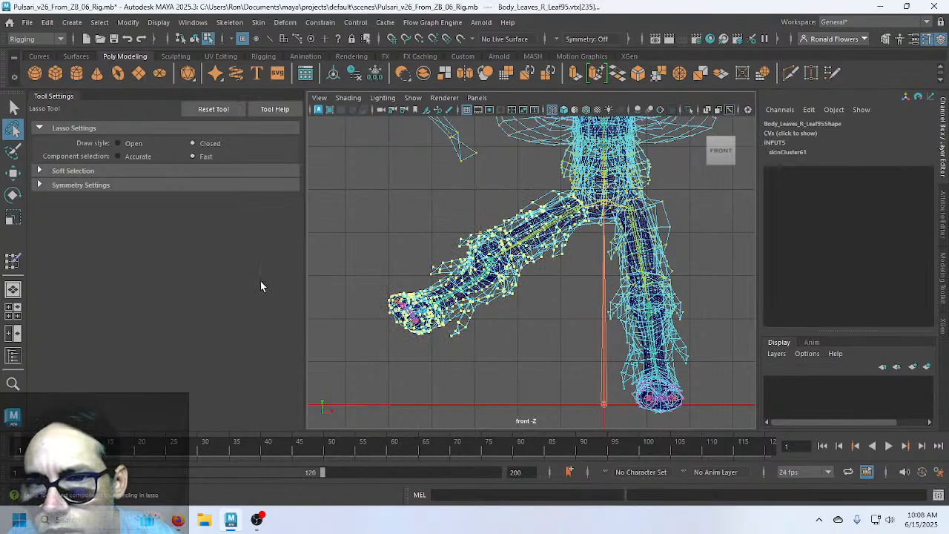
scroll(549, 285, up, 3)
scroll(576, 260, up, 3)
alt+middle_drag(624, 206, 455, 304)
scroll(529, 270, down, 2)
scroll(529, 269, down, 5)
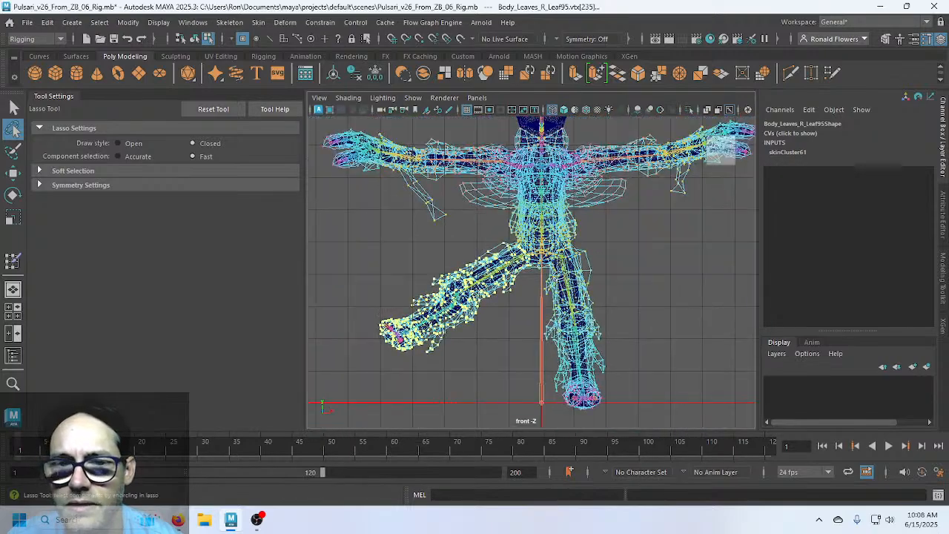
click(13, 259)
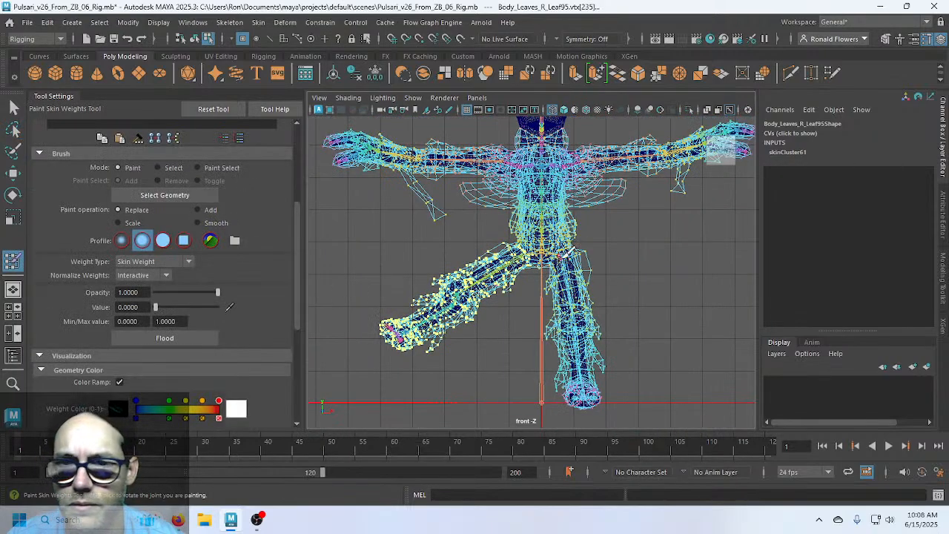
Flood the raised leg's vertices with 0 weight for the L_Hip influence
middle_click(620, 219)
key(space)
key(space)
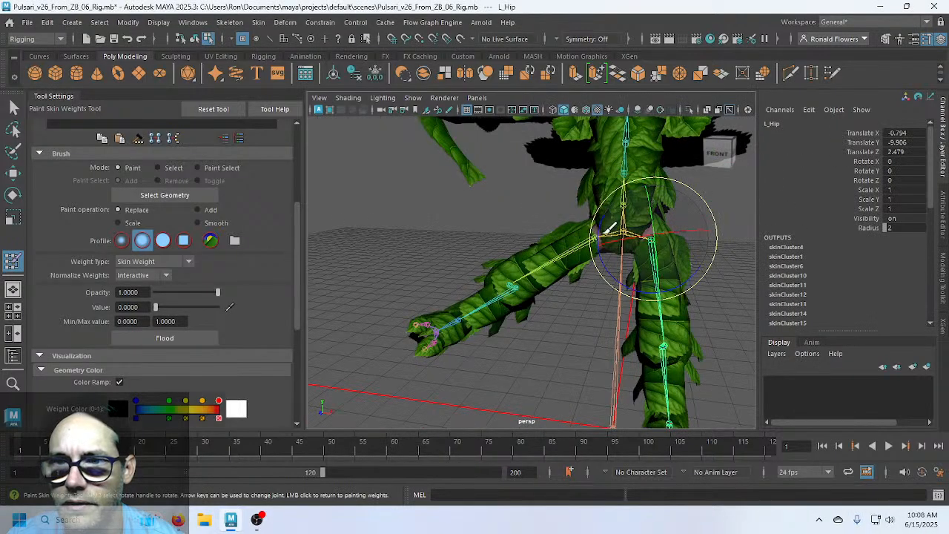
key(ctrl+z)
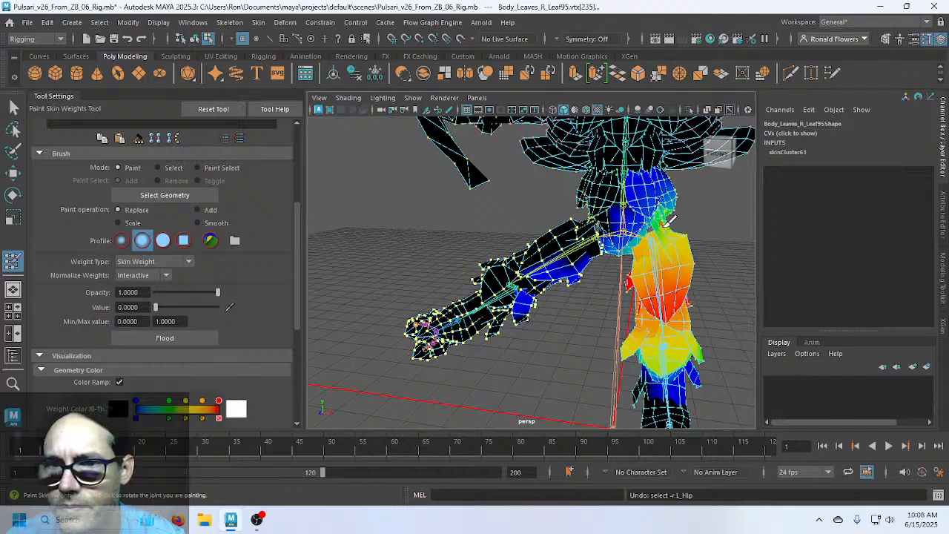
scroll(244, 245, up, 3)
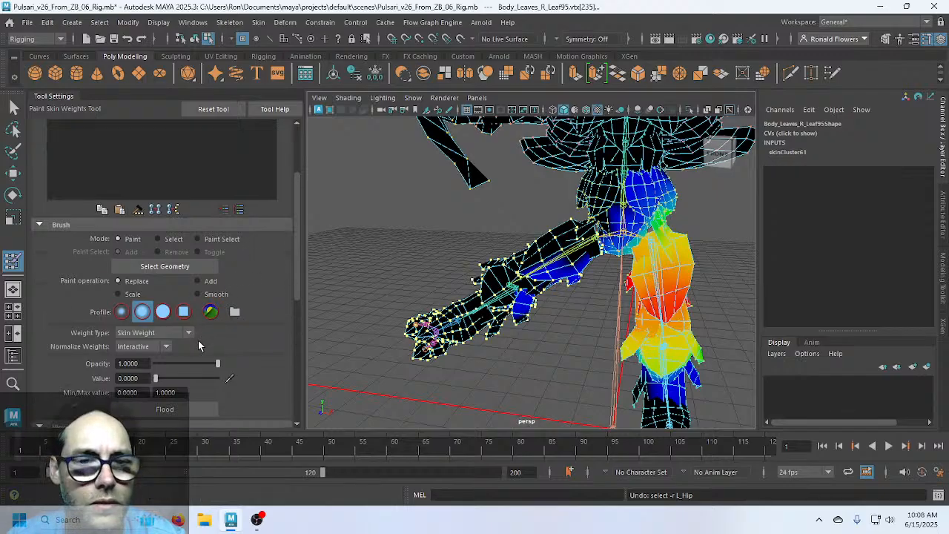
click(185, 410)
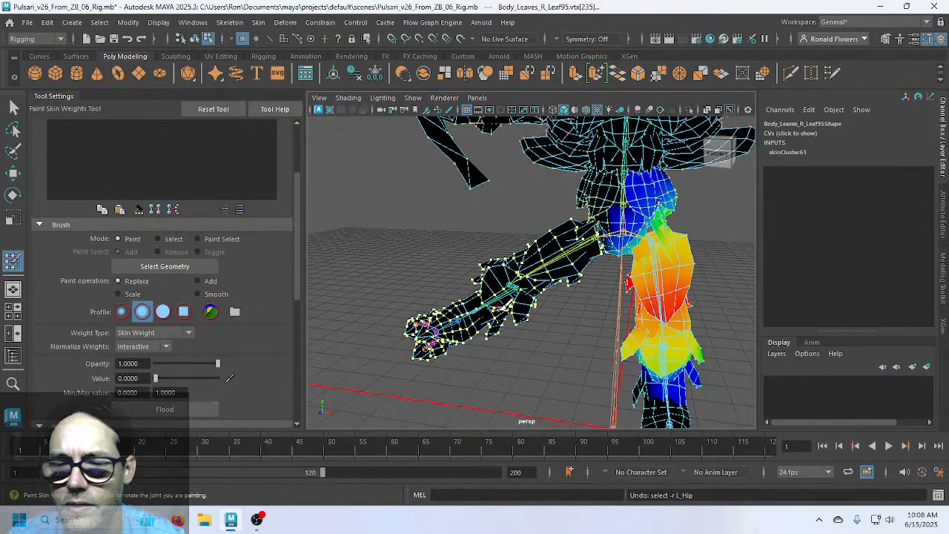
Check the leg's R_Hip weights, then exit weight painting and clear the selection
scroll(538, 327, down, 3)
mouse_move(684, 238)
alt+mouse_down()
mouse_move(599, 279)
mouse_move(610, 292)
mouse_move(616, 277)
mouse_move(619, 294)
mouse_move(625, 286)
alt+mouse_up()
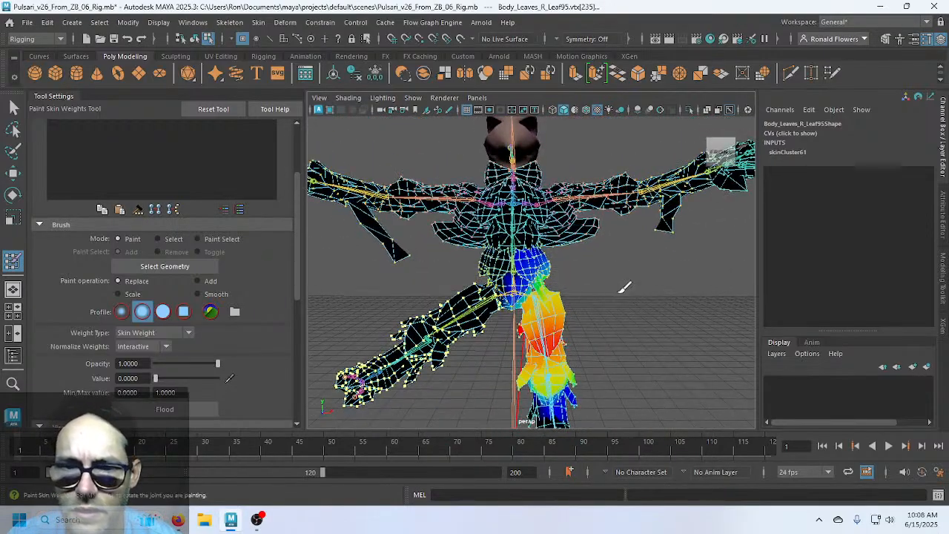
scroll(268, 305, up, 3)
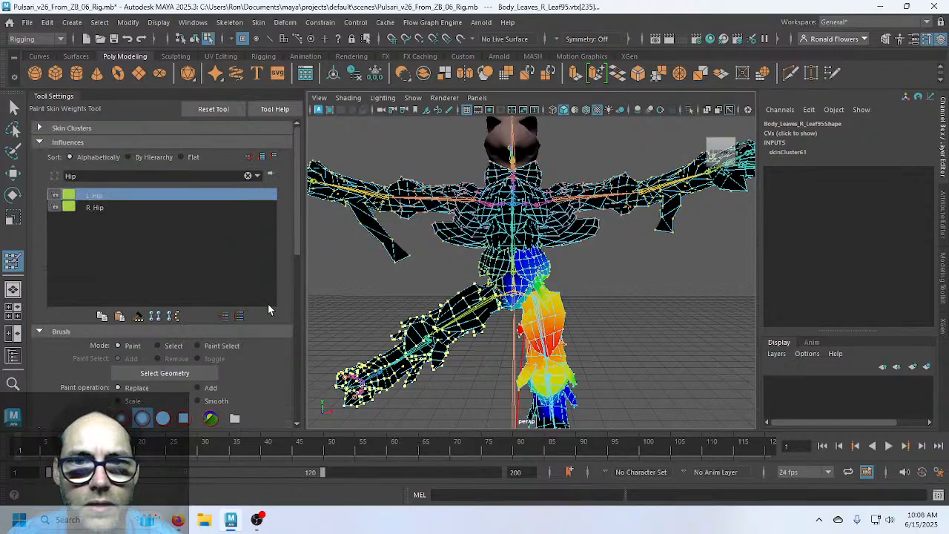
click(105, 208)
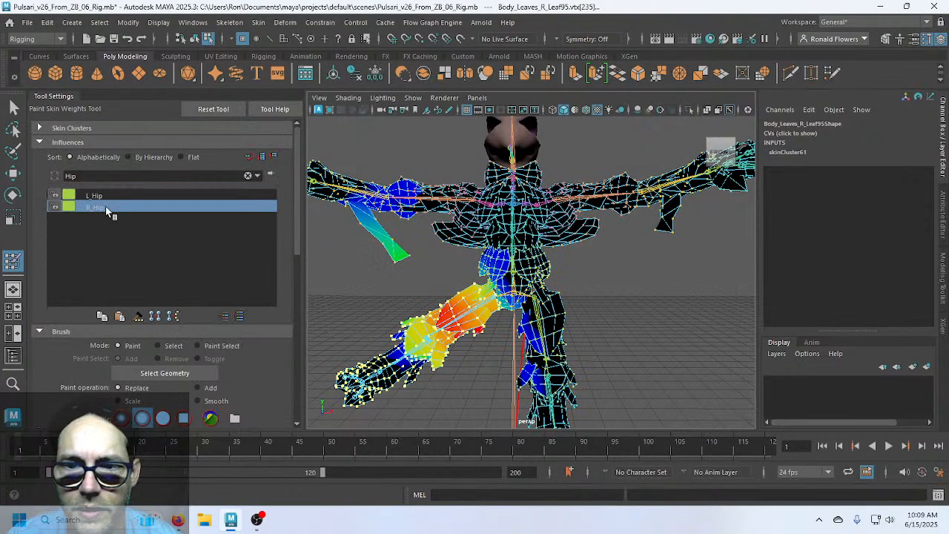
alt+middle_drag(460, 385, 480, 345)
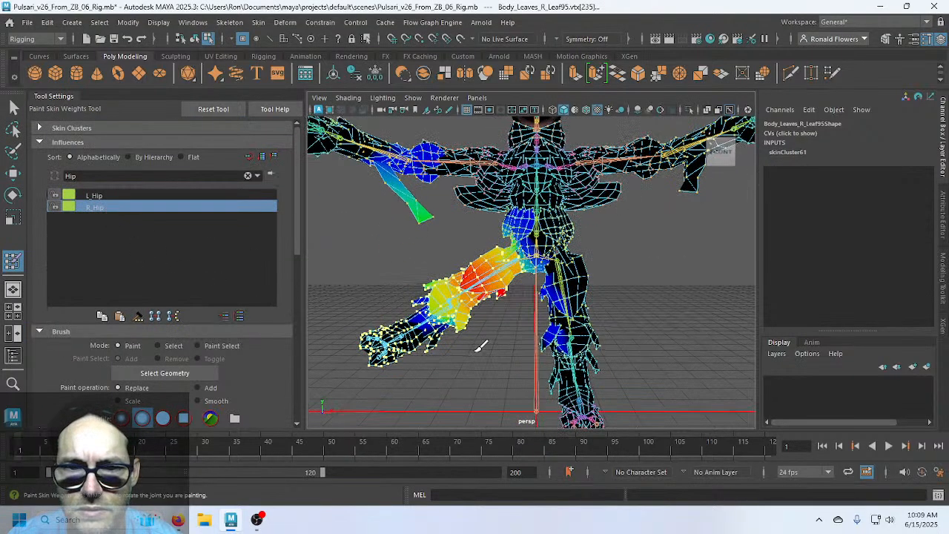
key(q)
click(473, 351)
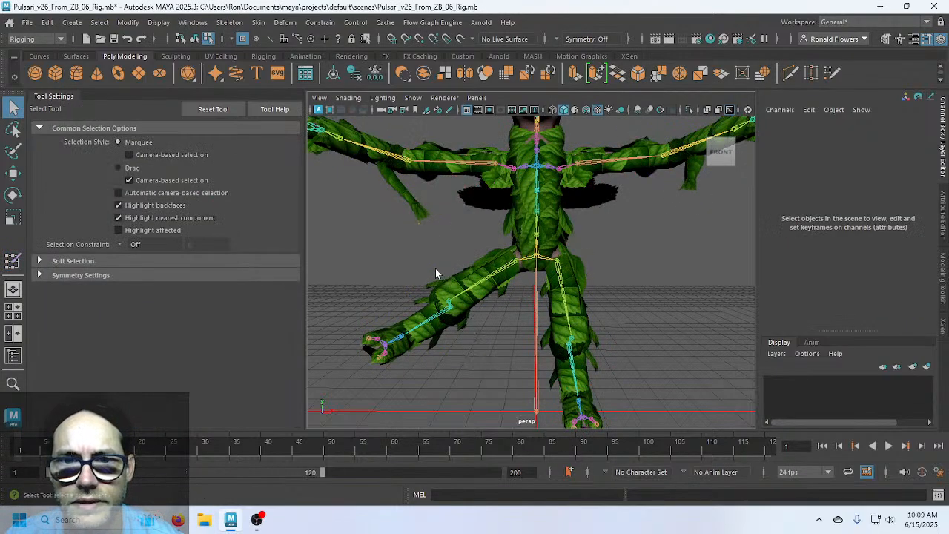
mouse_move(435, 268)
alt+mouse_down()
mouse_move(493, 292)
mouse_move(419, 284)
mouse_move(429, 302)
alt+mouse_up()
Select the Body_Leaves vertices and maximise the front view onto the legs
click(476, 267)
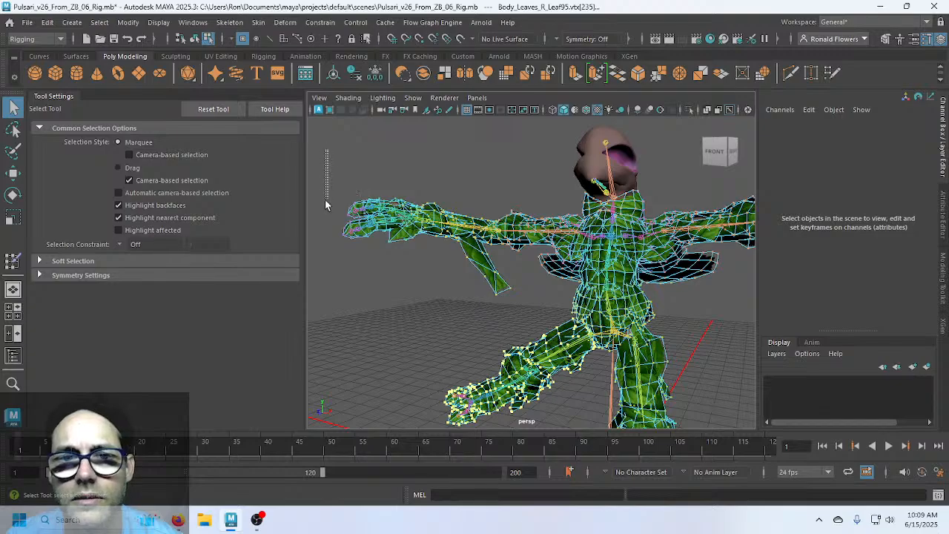
drag(326, 205, 560, 303)
alt+middle_drag(561, 325, 463, 219)
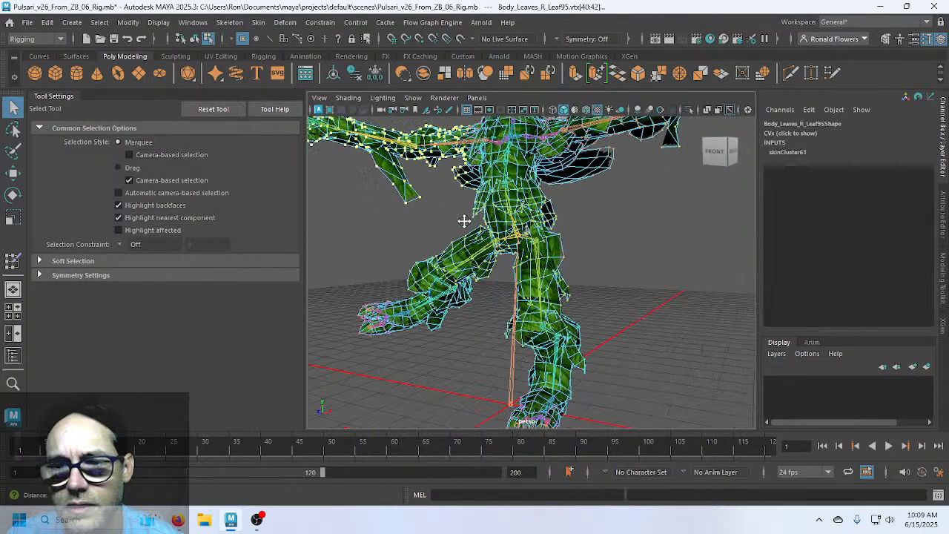
alt+drag(464, 219, 565, 226)
key(space)
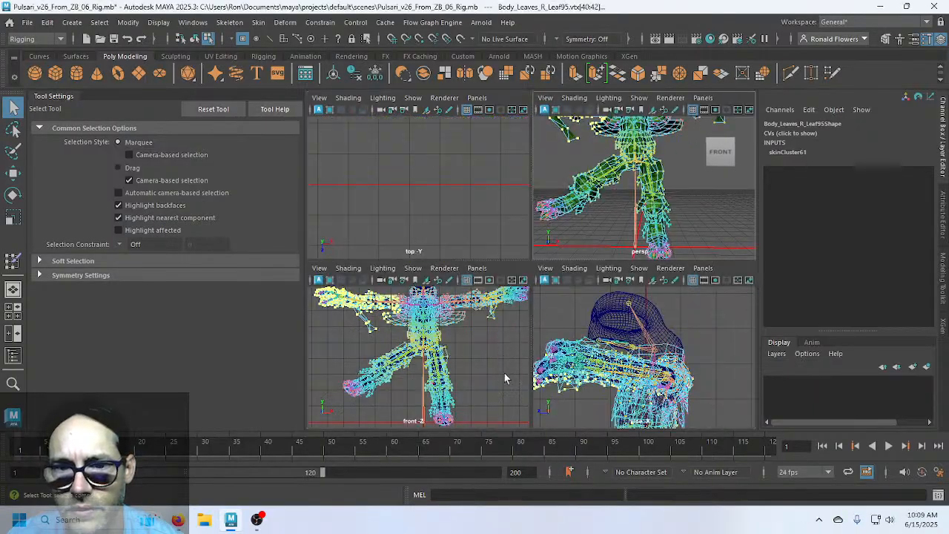
key(space)
scroll(522, 368, up, 4)
alt+middle_drag(522, 367, 415, 292)
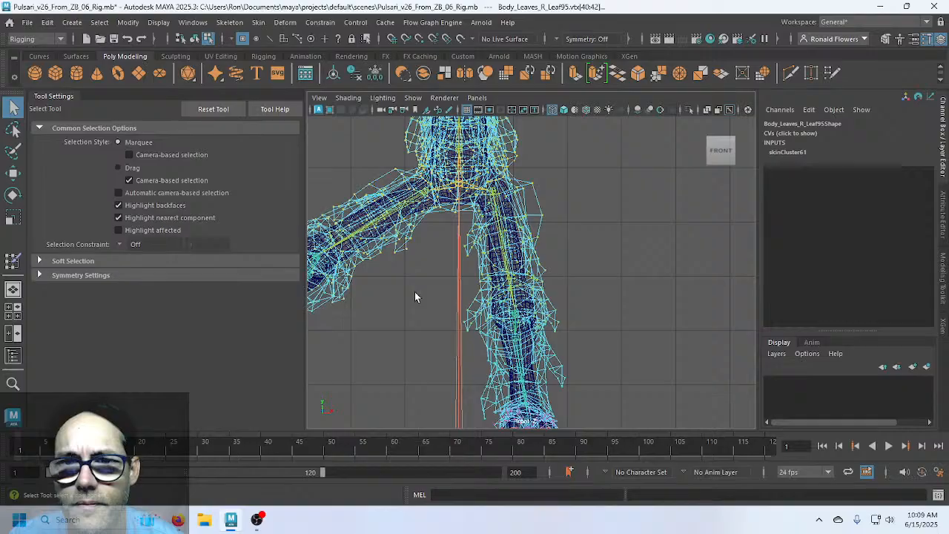
Lasso-select the standing leg's vertices from the foot upward
click(13, 130)
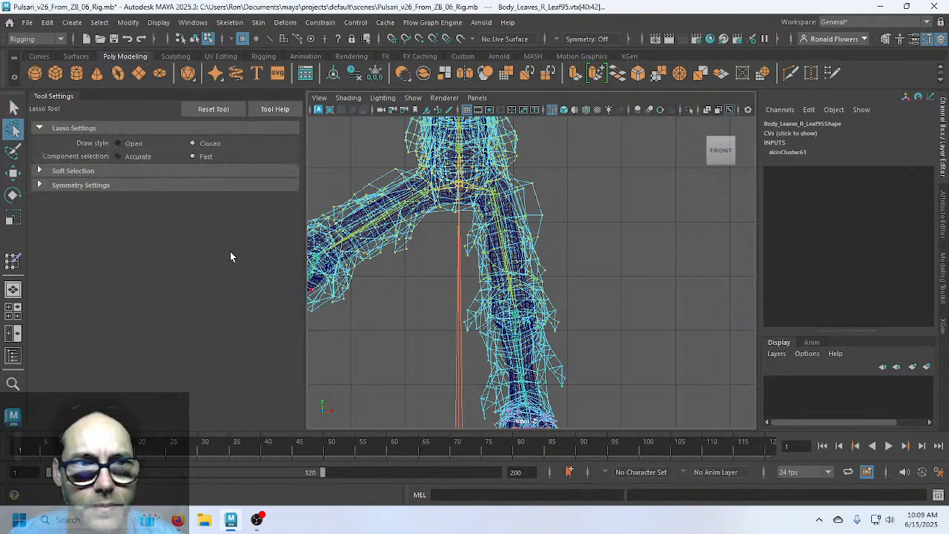
scroll(509, 356, down, 2)
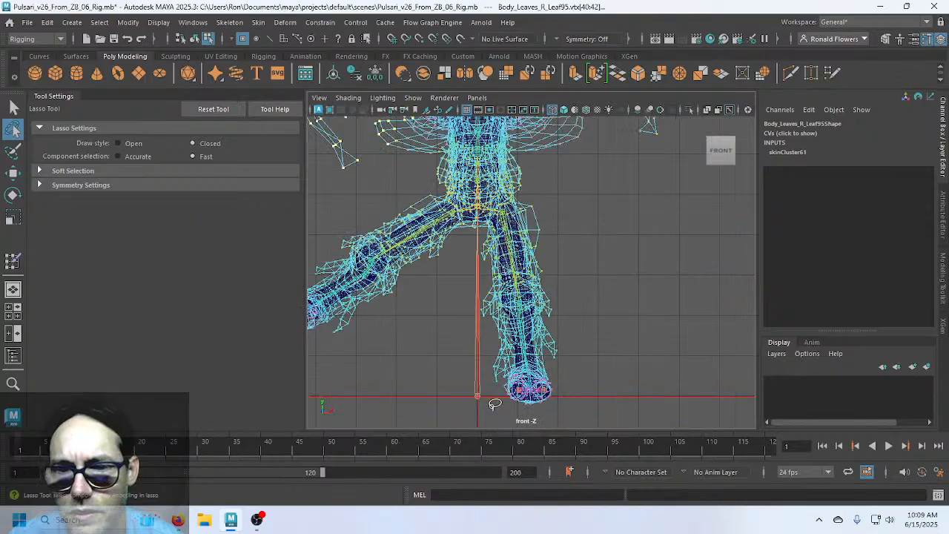
mouse_move(495, 404)
mouse_down()
mouse_move(600, 360)
mouse_move(552, 222)
mouse_move(534, 193)
mouse_move(502, 191)
mouse_up()
drag(490, 304, 478, 255)
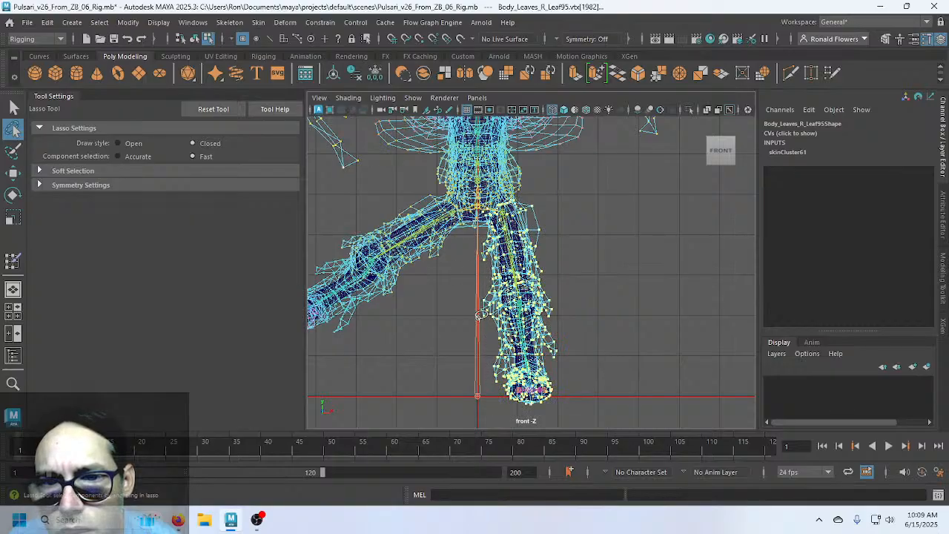
scroll(613, 378, up, 6)
alt+middle_drag(612, 378, 619, 380)
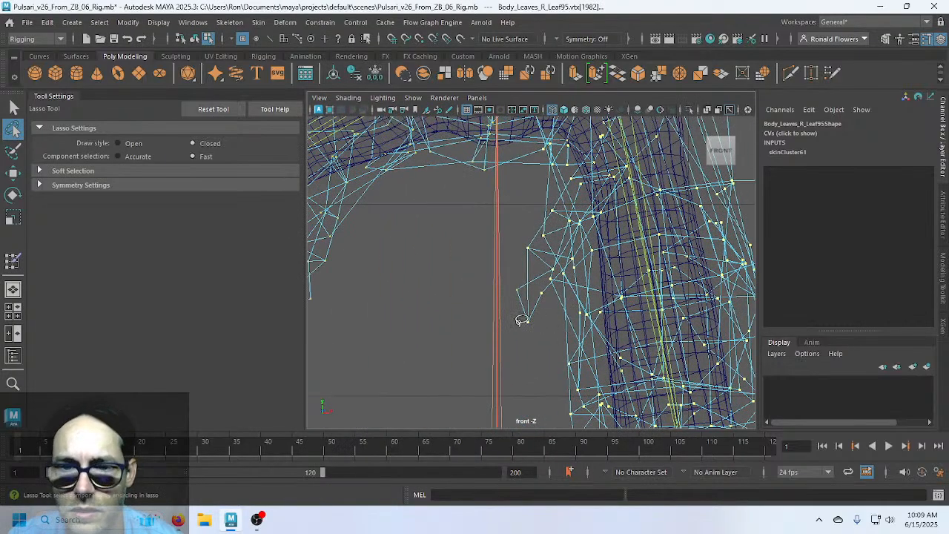
Return to the Select Tool, pan toward the hips and restore the four-view layout
key(q)
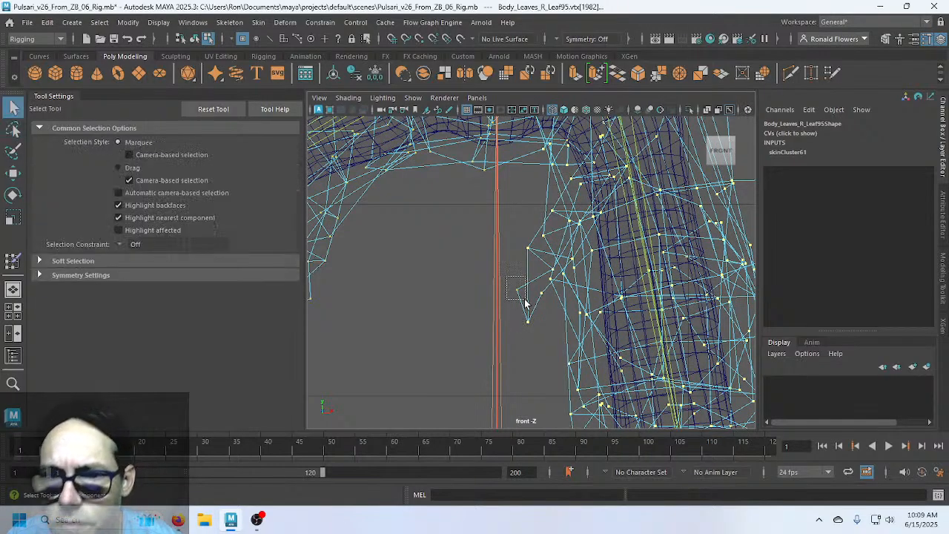
scroll(496, 307, down, 3)
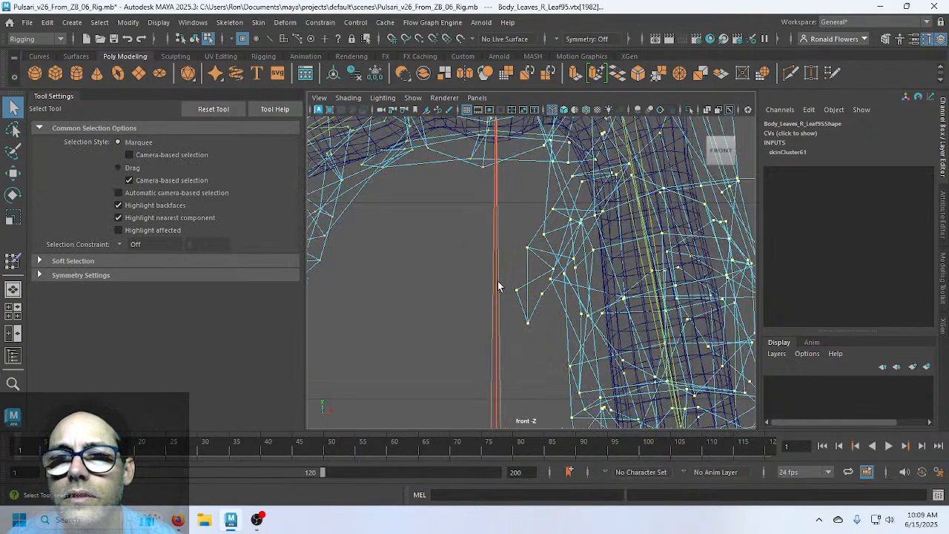
alt+middle_drag(497, 286, 443, 364)
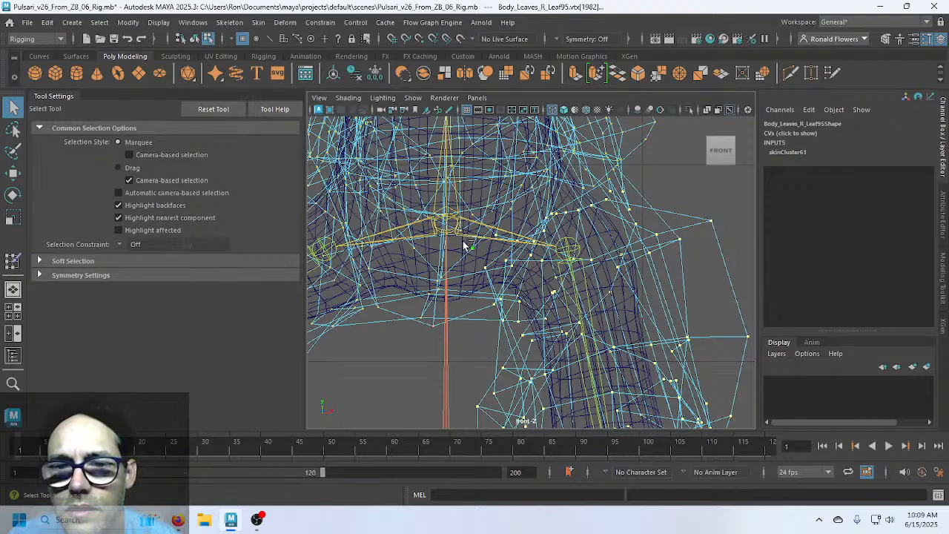
scroll(477, 346, down, 6)
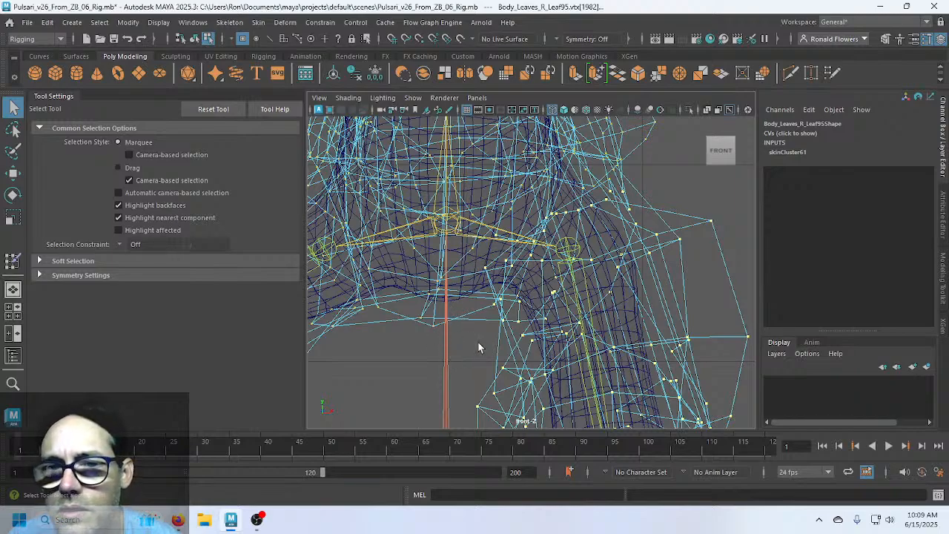
key(space)
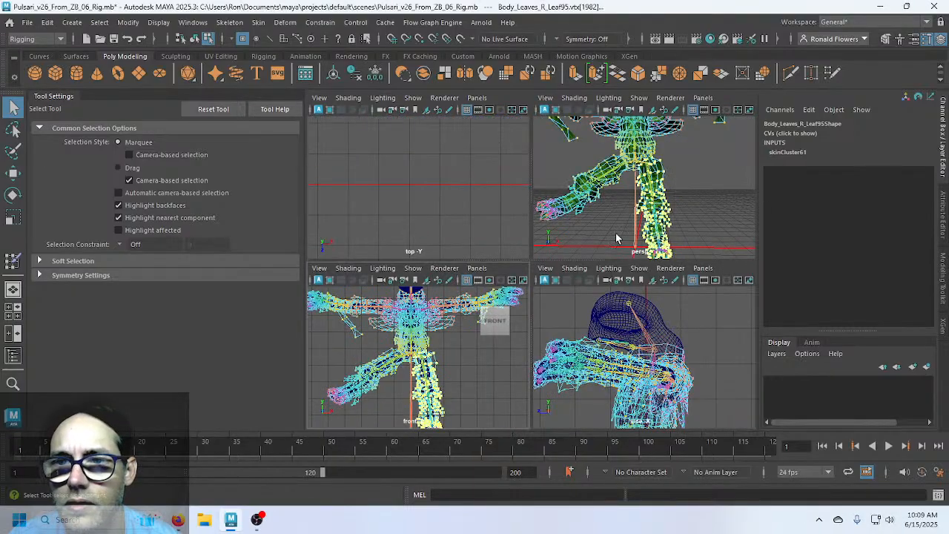
key(space)
Flood a 0 skin weight onto the selected leaf vertices in the perspective view
scroll(575, 257, down, 4)
alt+middle_drag(597, 234, 608, 273)
alt+drag(607, 273, 609, 294)
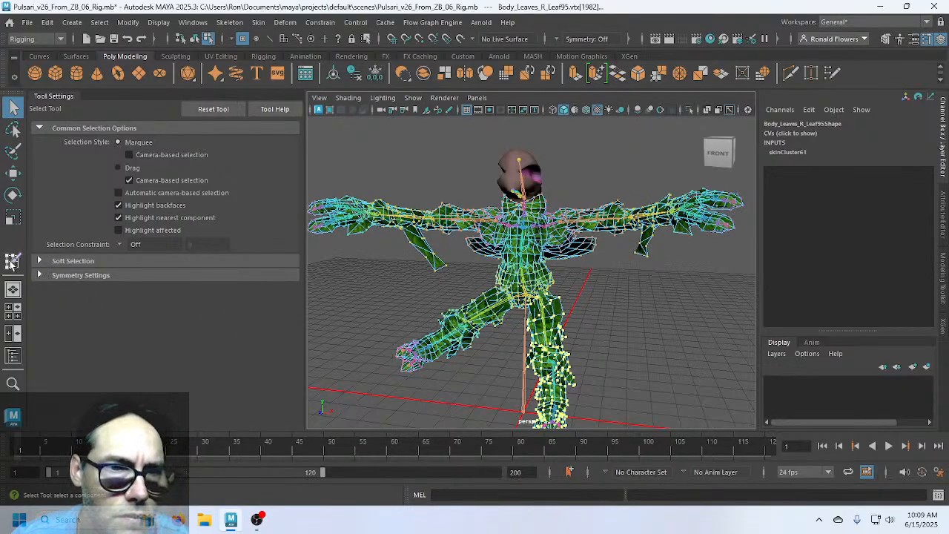
click(13, 261)
scroll(287, 374, down, 5)
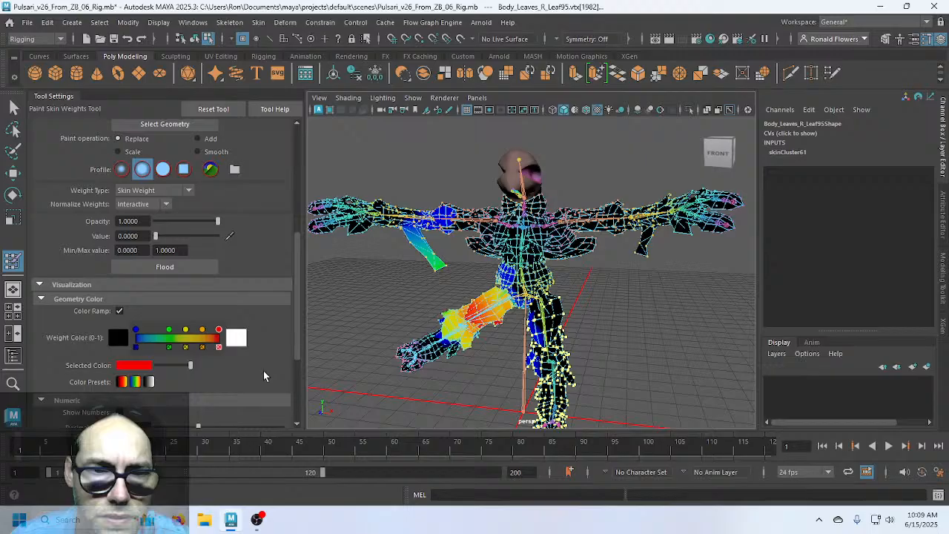
click(159, 268)
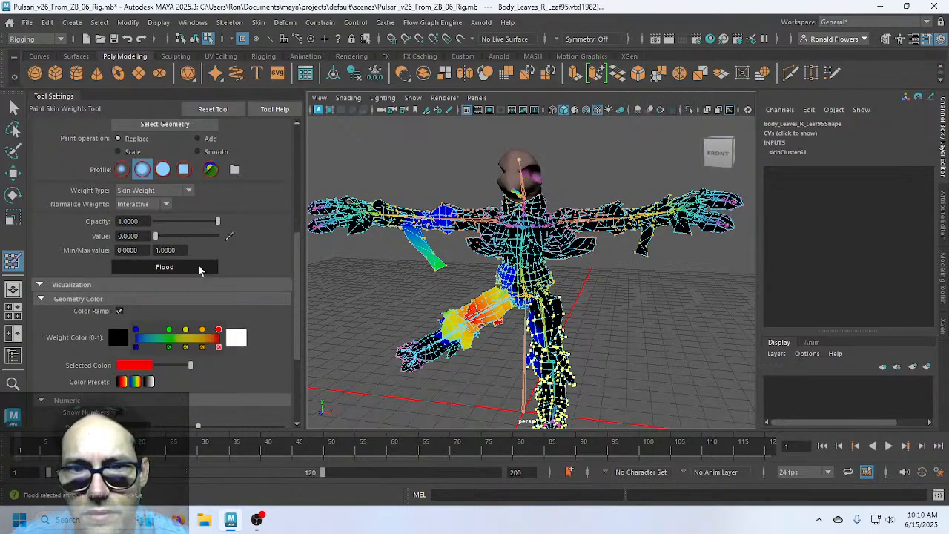
mouse_move(413, 275)
alt+mouse_down()
mouse_move(416, 288)
mouse_move(485, 299)
mouse_move(502, 290)
mouse_move(491, 303)
mouse_move(534, 299)
alt+mouse_up()
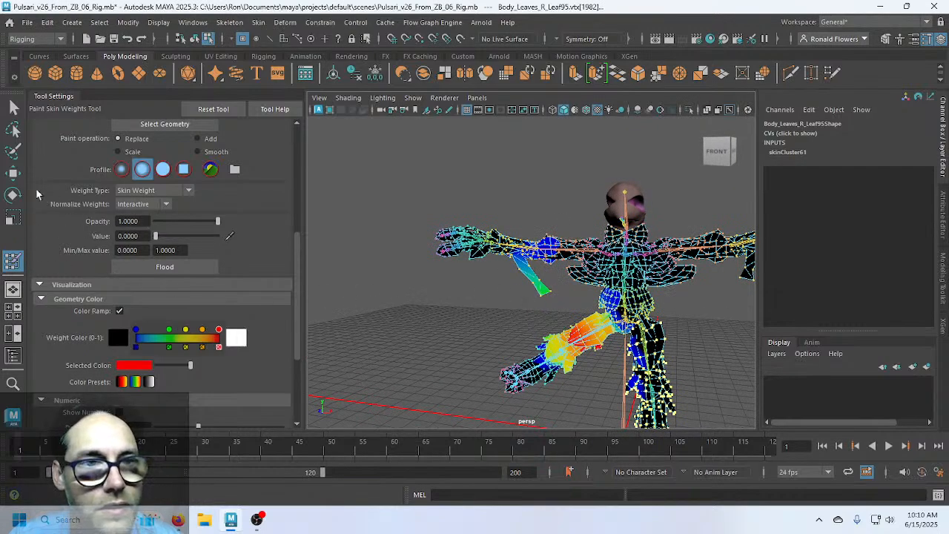
click(13, 129)
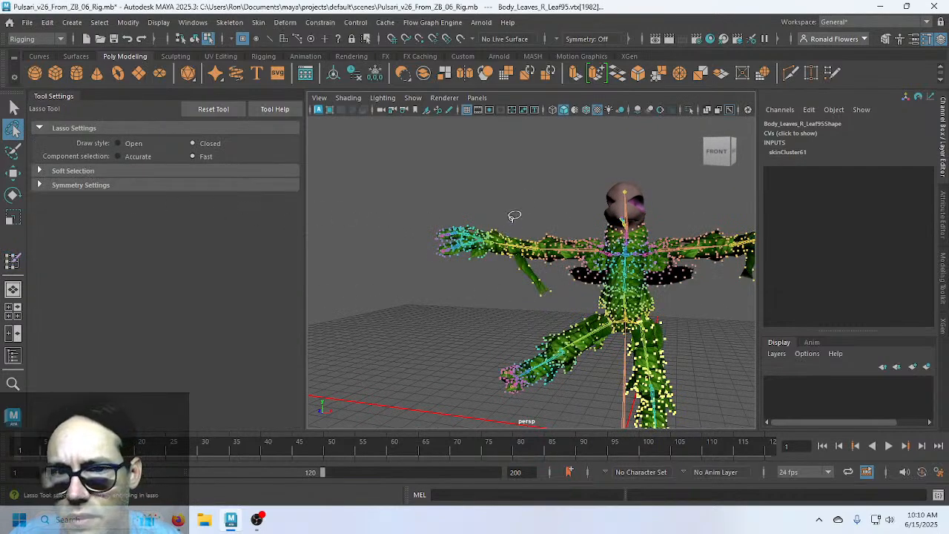
Lasso-select the outstretched arm's vertices on the Body mesh, undoing stray hand-tip picks
mouse_move(520, 213)
mouse_down()
mouse_move(463, 216)
mouse_move(422, 233)
mouse_move(430, 278)
mouse_move(544, 307)
mouse_move(574, 300)
mouse_move(599, 252)
mouse_move(564, 222)
mouse_move(522, 214)
mouse_up()
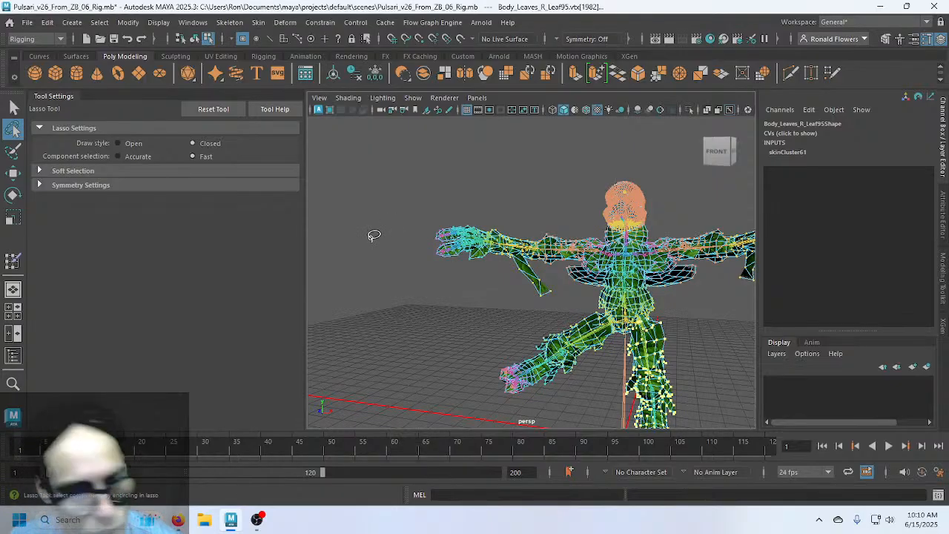
key(ctrl+z)
key(F8)
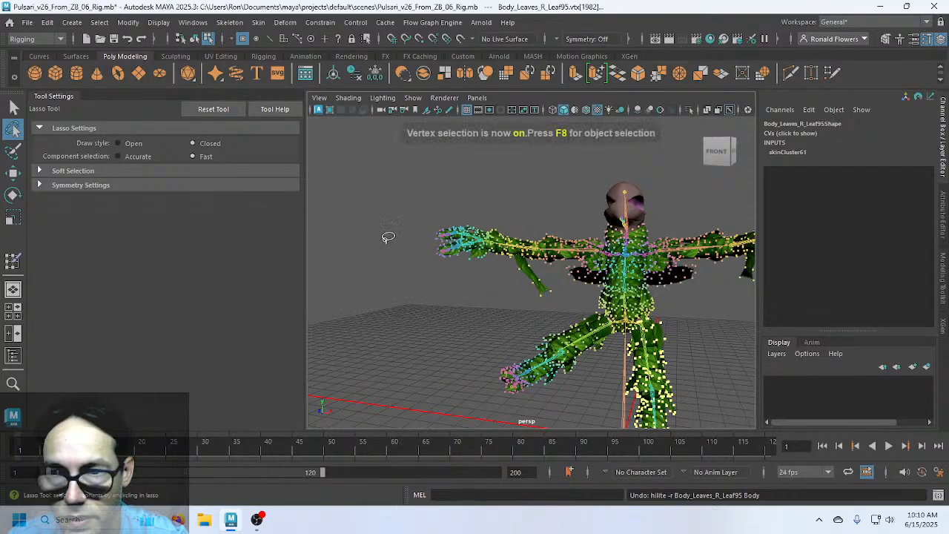
mouse_move(479, 208)
mouse_down()
mouse_move(420, 218)
mouse_move(461, 300)
mouse_move(528, 310)
mouse_move(585, 278)
mouse_move(601, 250)
mouse_move(566, 215)
mouse_move(478, 216)
mouse_up()
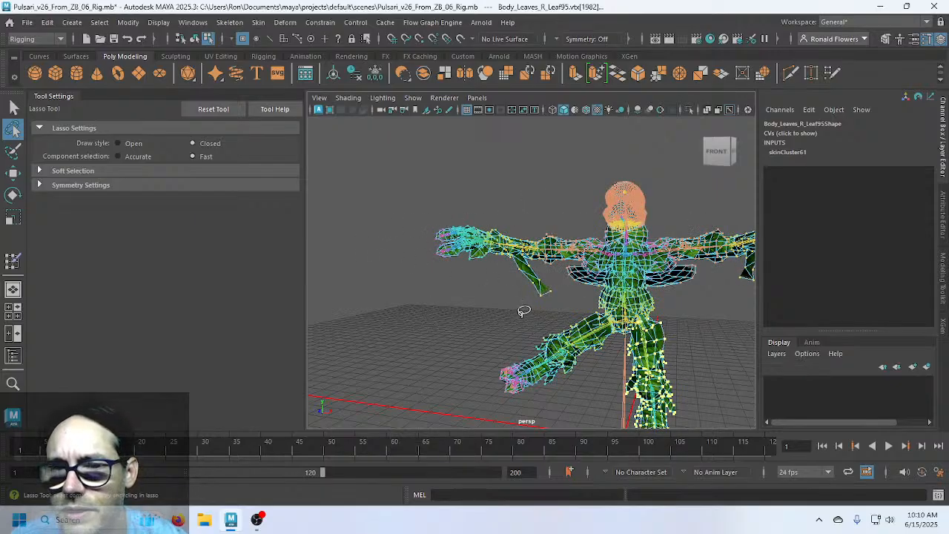
scroll(542, 324, up, 5)
scroll(527, 307, up, 3)
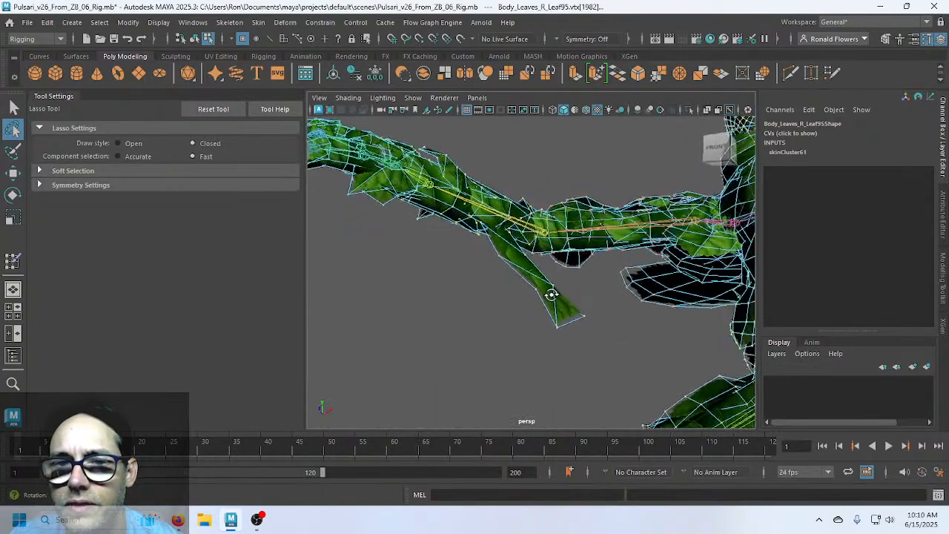
scroll(593, 302, down, 3)
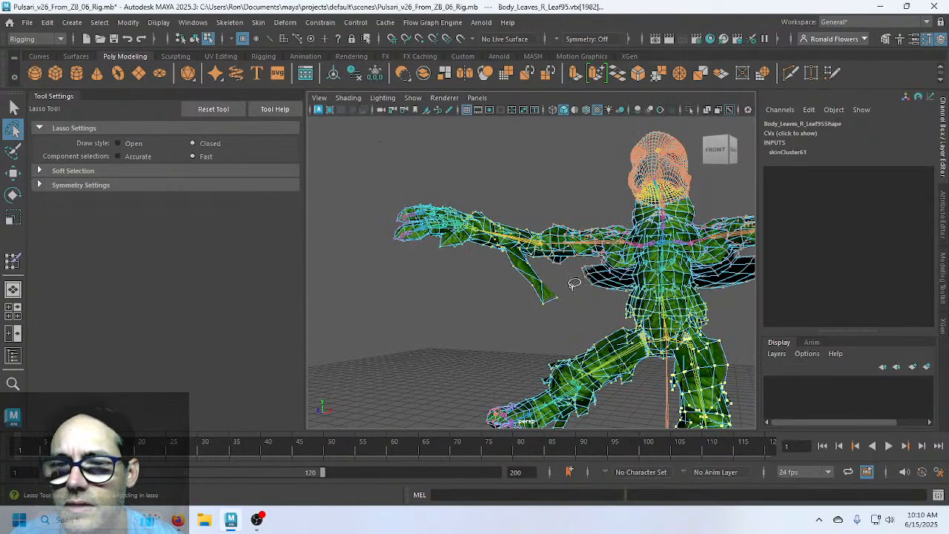
mouse_move(569, 279)
mouse_down()
mouse_move(522, 276)
mouse_move(563, 288)
mouse_move(567, 280)
mouse_up()
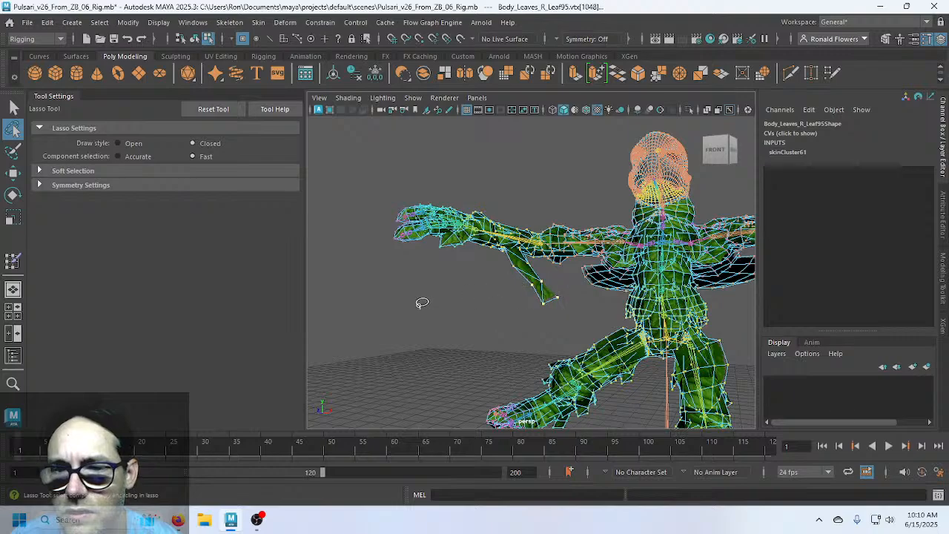
key(ctrl+z)
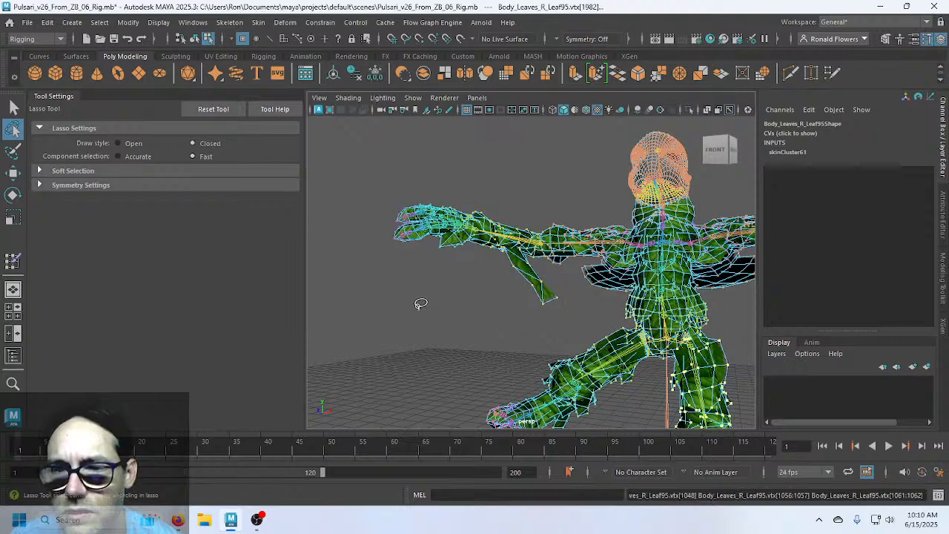
mouse_move(472, 191)
mouse_down()
mouse_move(401, 194)
mouse_move(404, 293)
mouse_move(518, 312)
mouse_move(588, 295)
mouse_move(616, 274)
mouse_move(628, 240)
mouse_move(608, 208)
mouse_move(495, 196)
mouse_up()
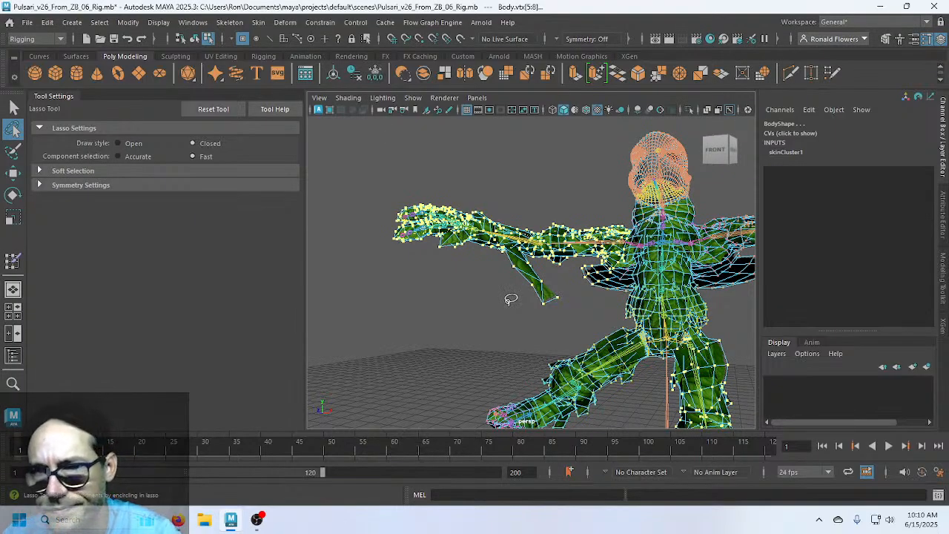
key(y)
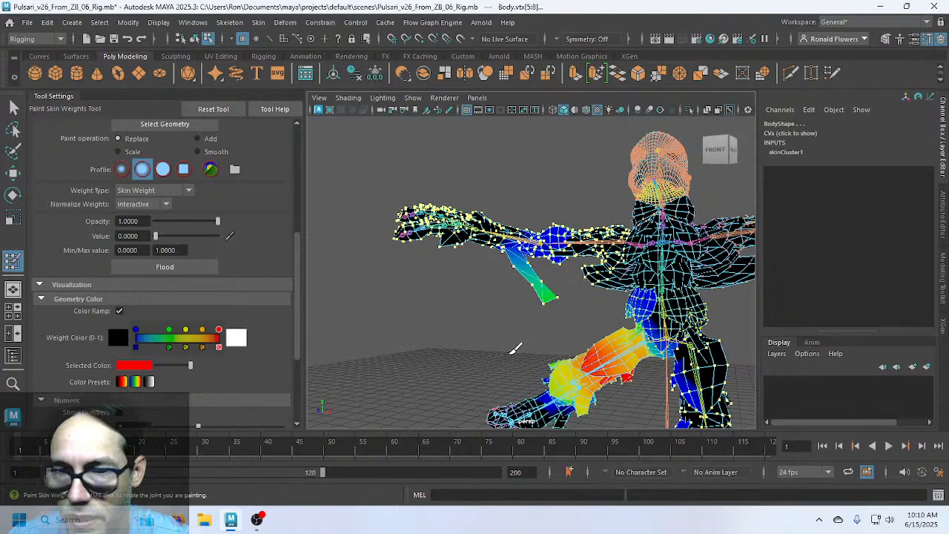
Flood 0 weight onto the lassoed arm vertices, then exit painting and deselect
scroll(256, 294, up, 3)
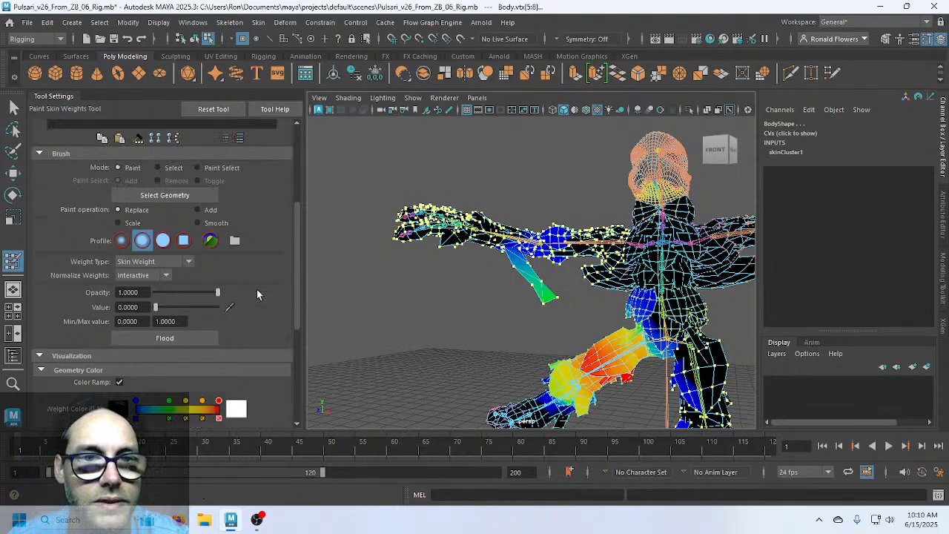
click(195, 373)
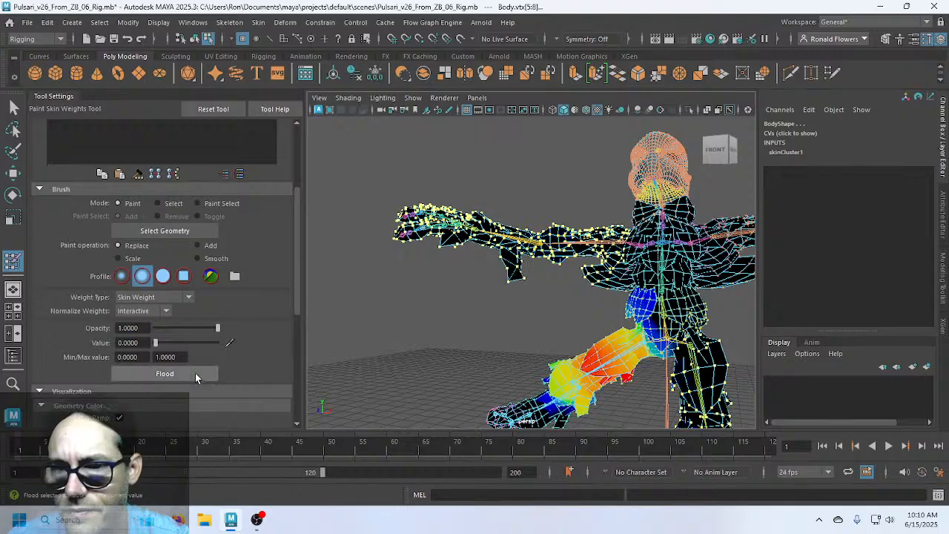
key(q)
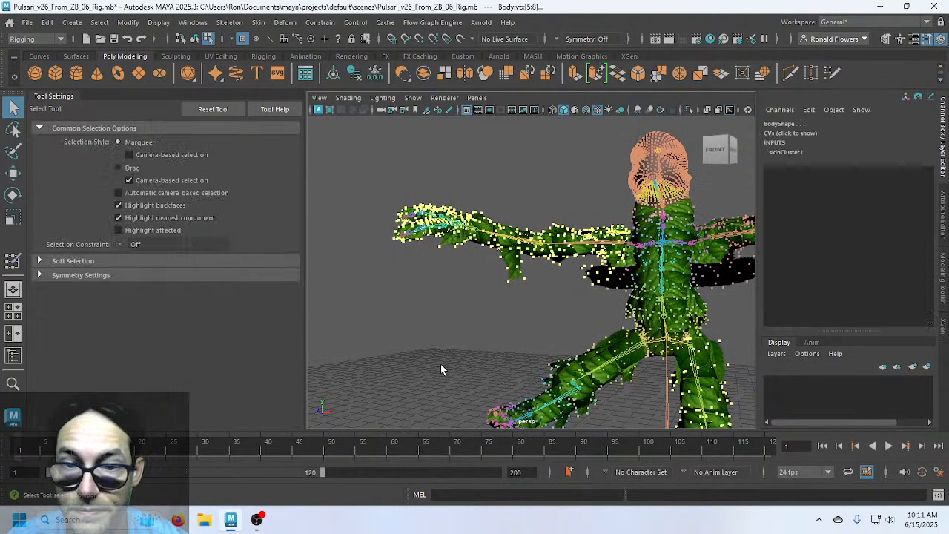
click(463, 342)
scroll(478, 352, down, 3)
alt+drag(522, 375, 506, 360)
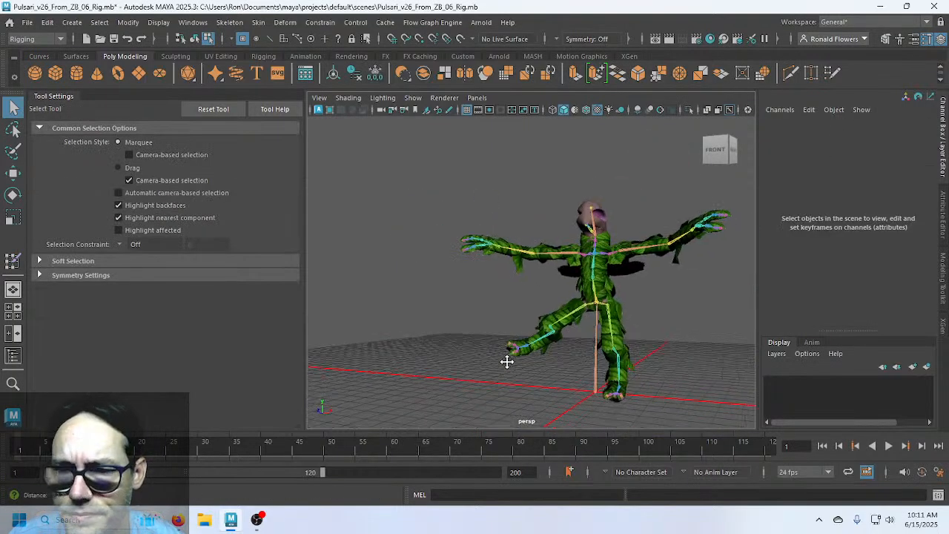
scroll(506, 361, up, 3)
alt+middle_drag(506, 360, 485, 351)
Rotate the R_Hip joint to swing the right leg inward and set its Rotate Z value
alt+drag(485, 351, 541, 361)
scroll(542, 361, up, 5)
alt+middle_drag(542, 349, 485, 304)
scroll(444, 287, down, 2)
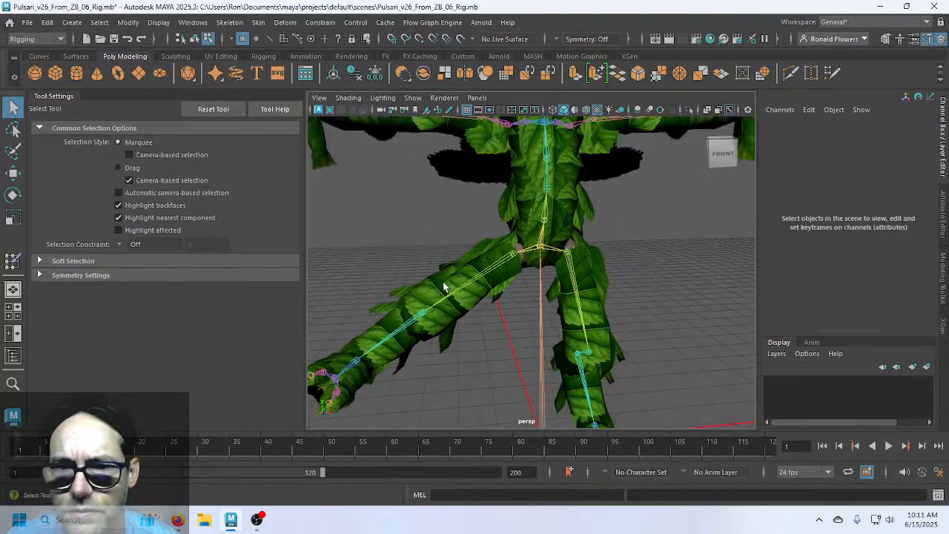
click(486, 277)
scroll(489, 296, down, 3)
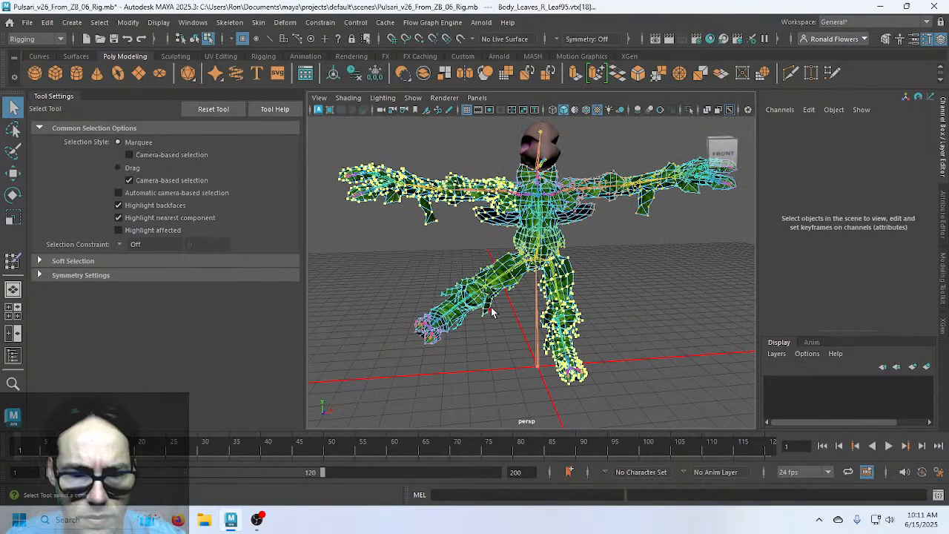
key(F8)
click(507, 281)
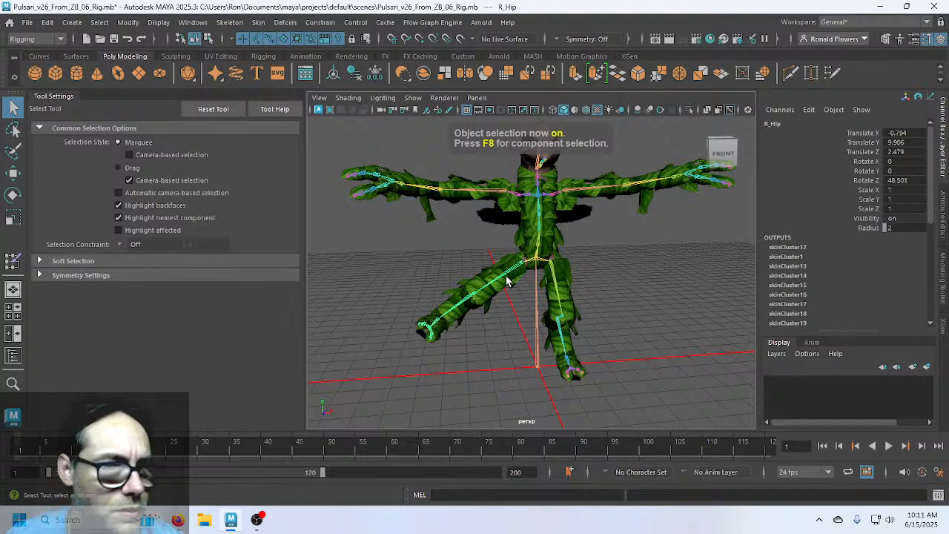
key(e)
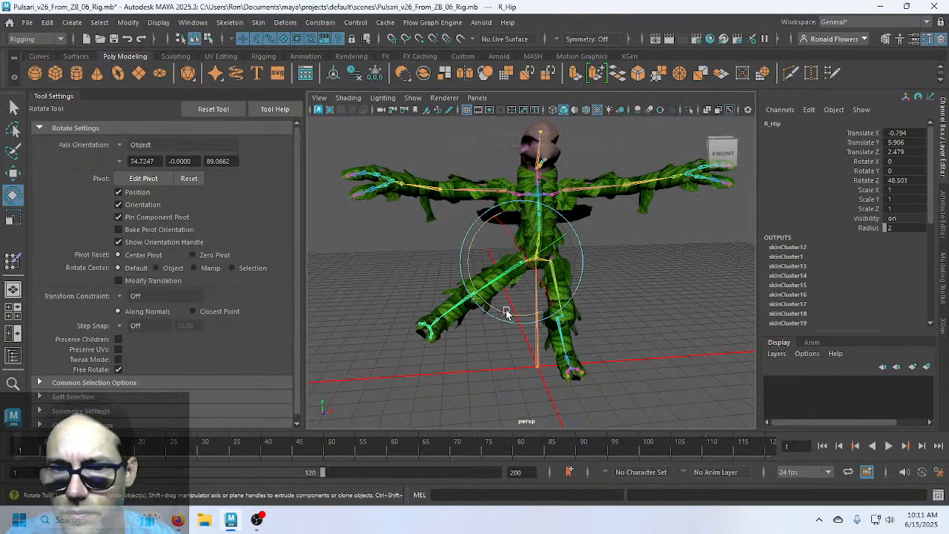
drag(507, 314, 552, 310)
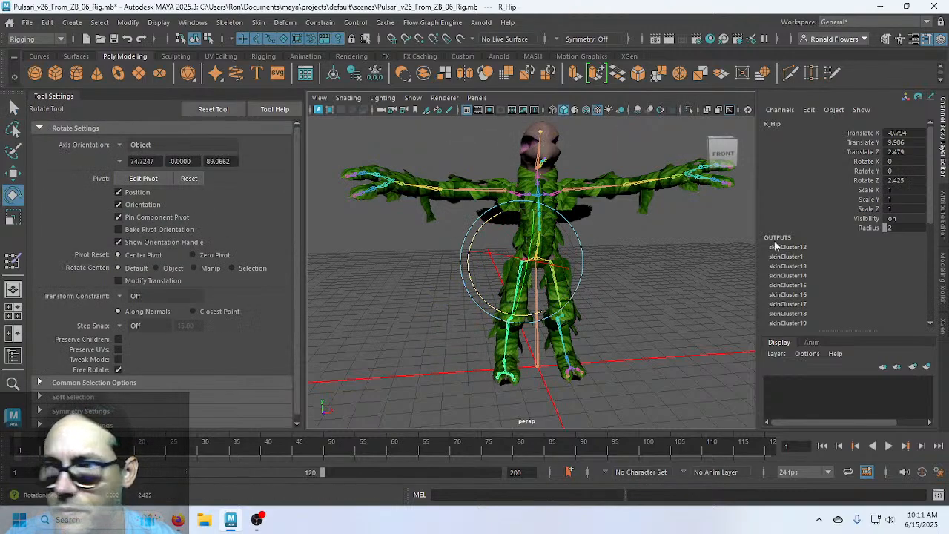
click(896, 181)
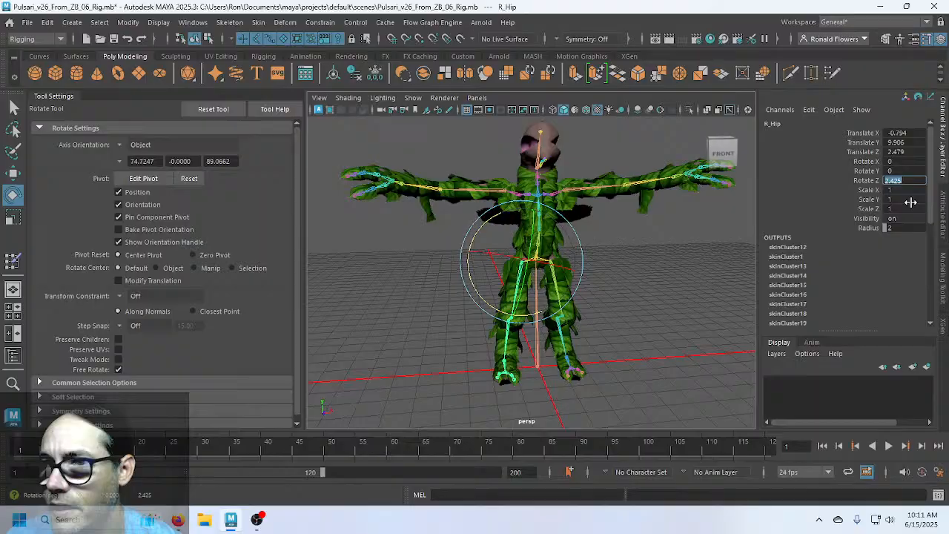
click(741, 306)
Rotate L_Shoulder to 75.691 in Z to test the arm leaves, then select Body_Leaves
scroll(670, 275, up, 3)
alt+middle_drag(669, 274, 620, 294)
scroll(621, 293, down, 3)
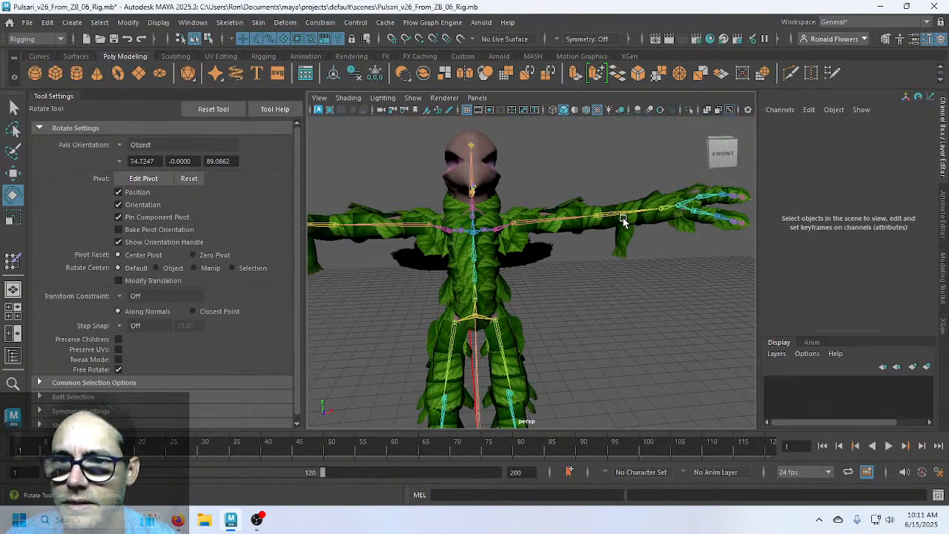
click(549, 222)
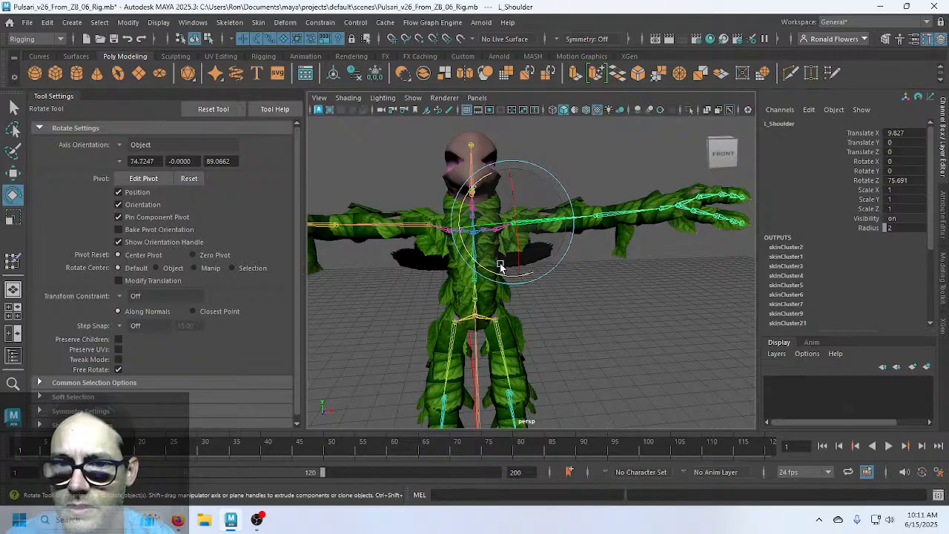
drag(523, 273, 591, 342)
scroll(563, 341, up, 5)
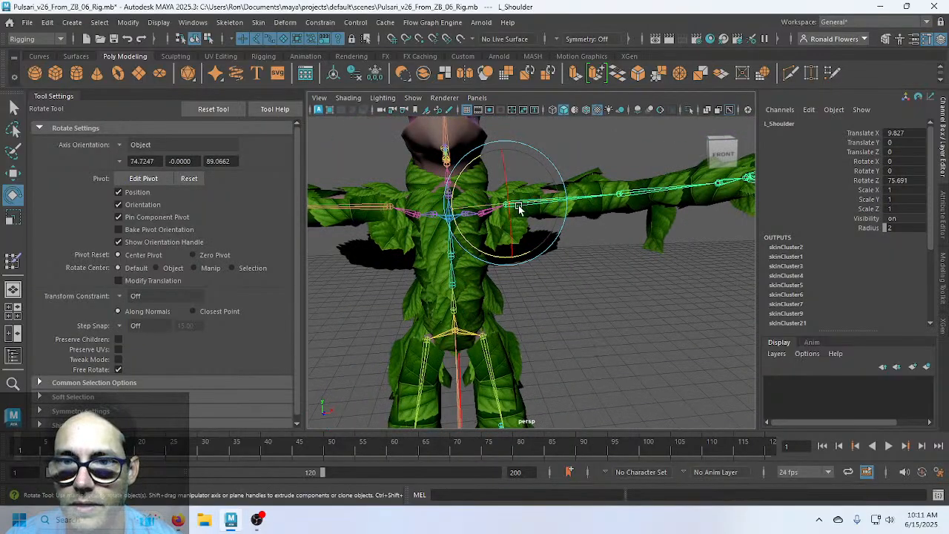
key(q)
click(527, 318)
click(501, 296)
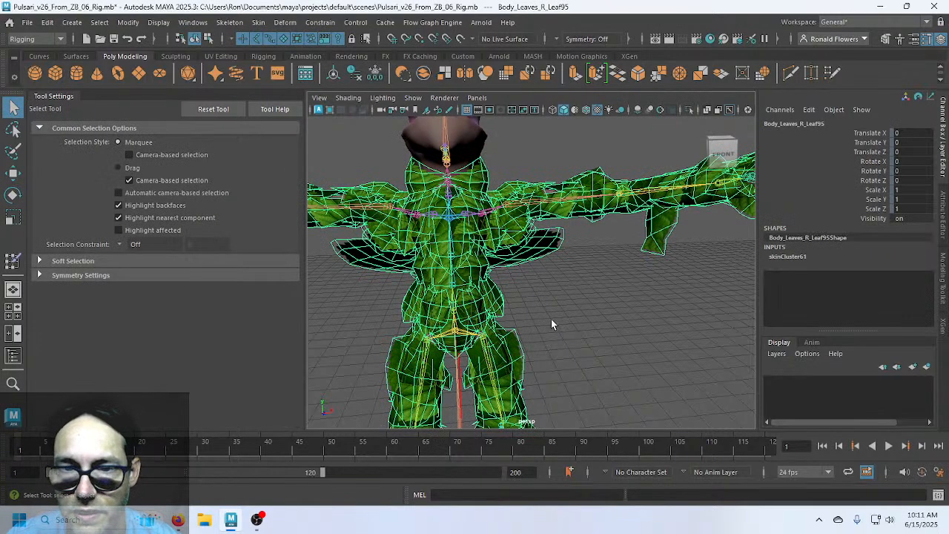
scroll(550, 319, up, 2)
Orbit to the character's front and switch the Body_Leaves_R_Leaf95 mesh to vertex mode
alt+drag(541, 361, 601, 289)
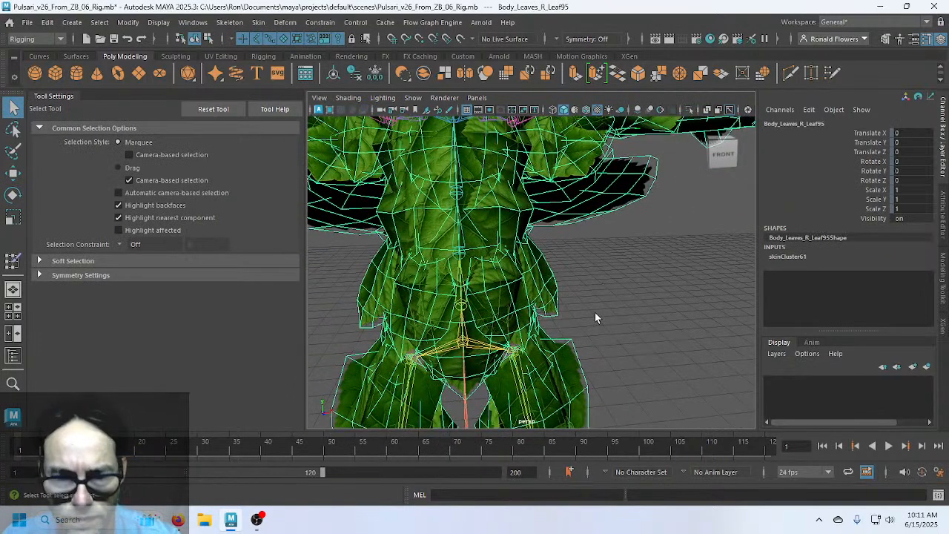
key(F9)
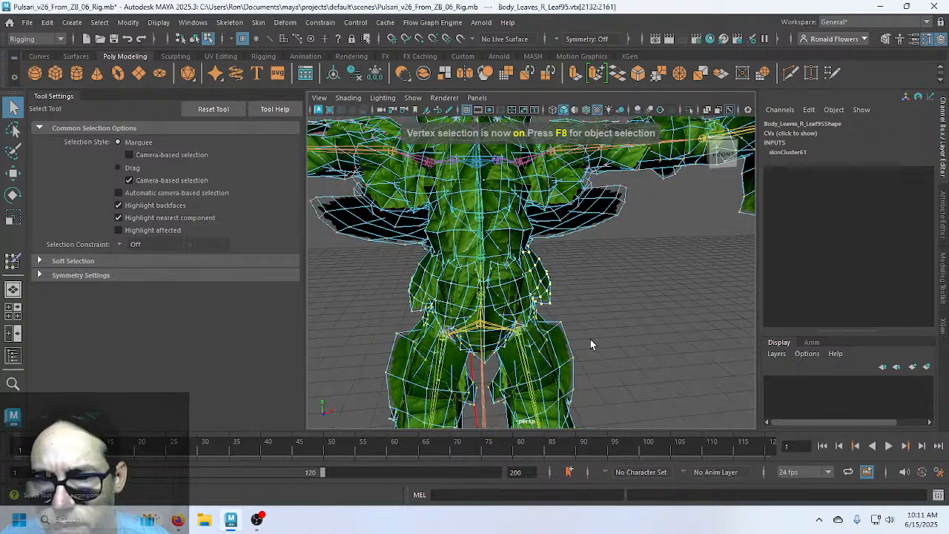
scroll(558, 318, down, 2)
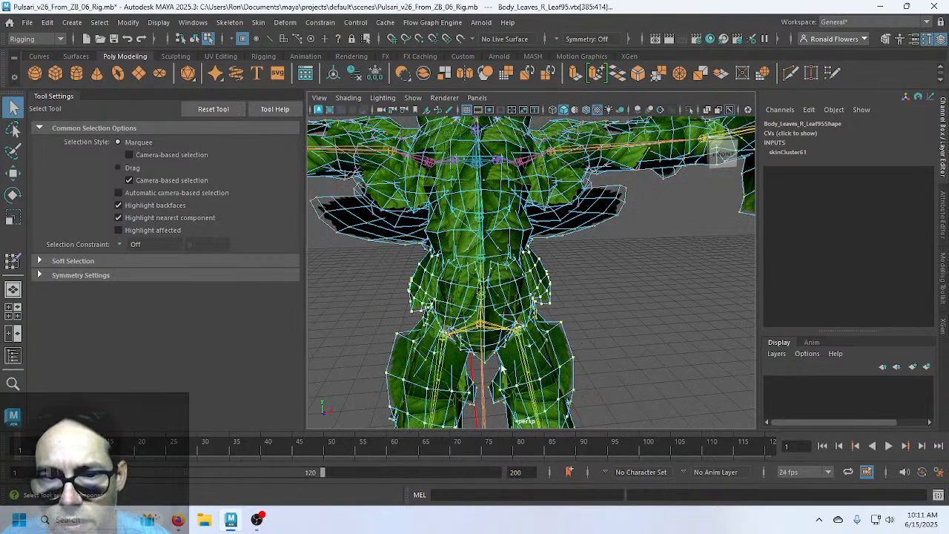
scroll(627, 338, down, 2)
scroll(620, 351, up, 2)
Inspect the dark shoulder leaf and the arms, then start the Paint Skin Weights tool
alt+drag(630, 339, 613, 327)
scroll(615, 311, up, 5)
scroll(614, 327, up, 3)
alt+middle_drag(613, 327, 587, 376)
scroll(598, 364, up, 3)
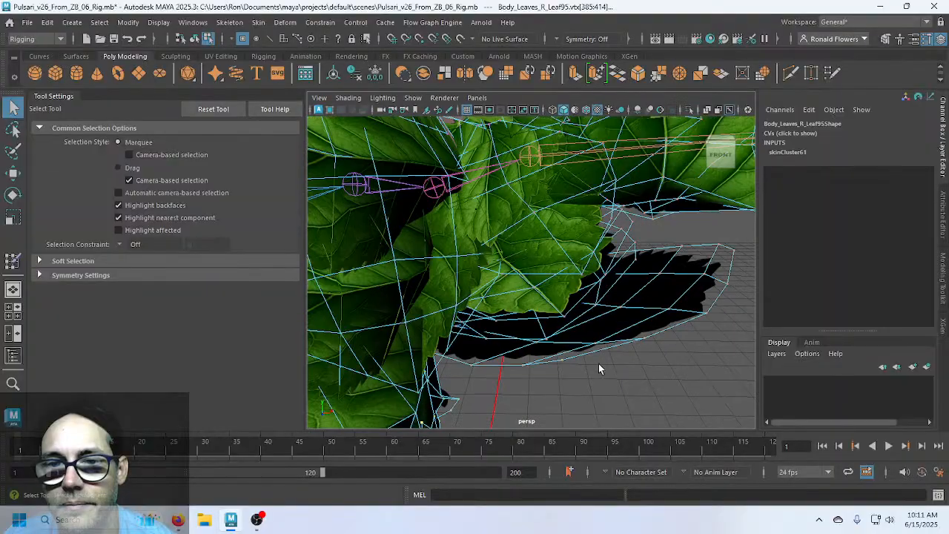
alt+drag(599, 368, 695, 274)
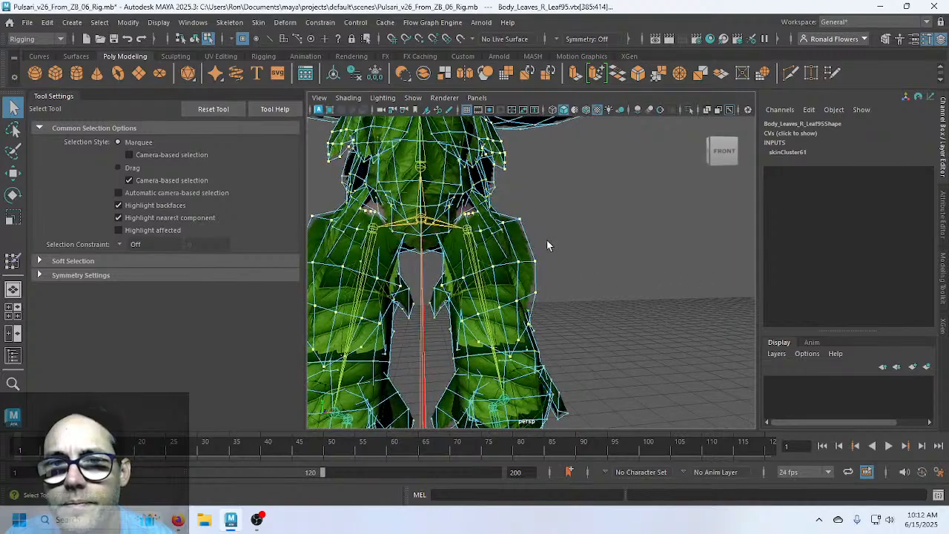
alt+middle_drag(547, 245, 613, 258)
alt+middle_drag(488, 170, 585, 302)
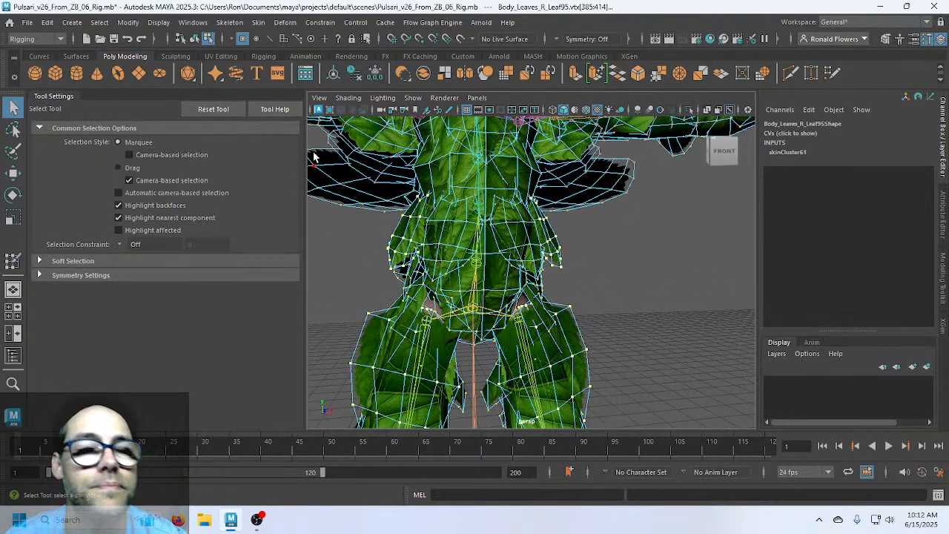
click(12, 260)
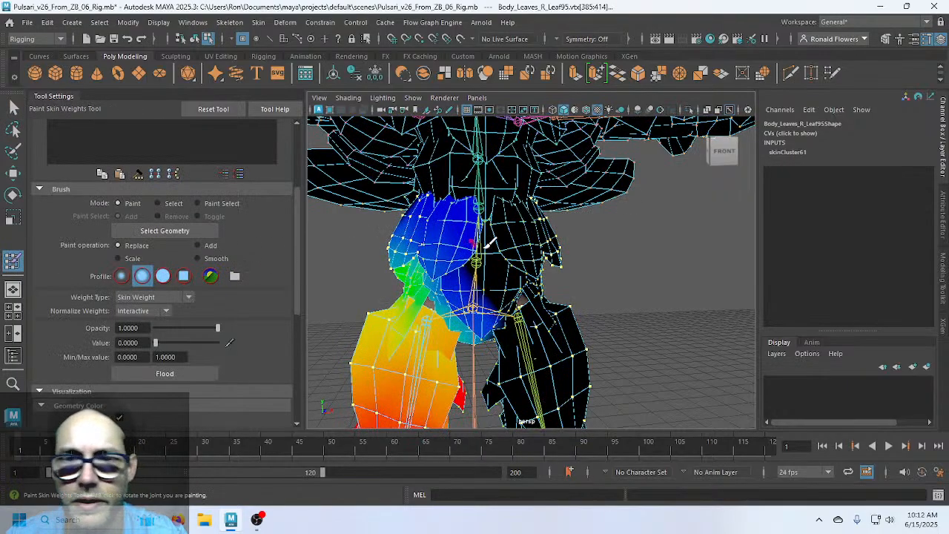
Clear the 'Hip' influence filter and select L_Shoulder in the full joint list
scroll(615, 263, down, 5)
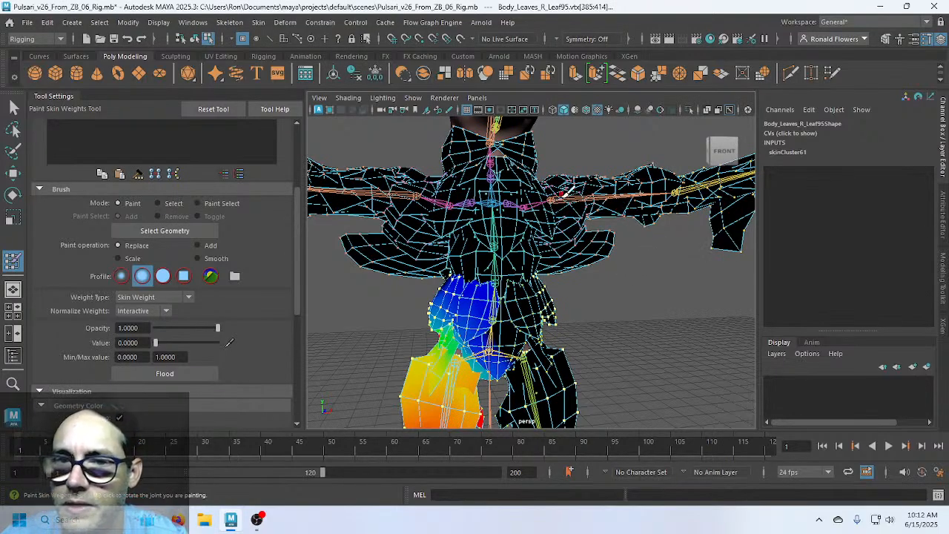
scroll(277, 235, up, 4)
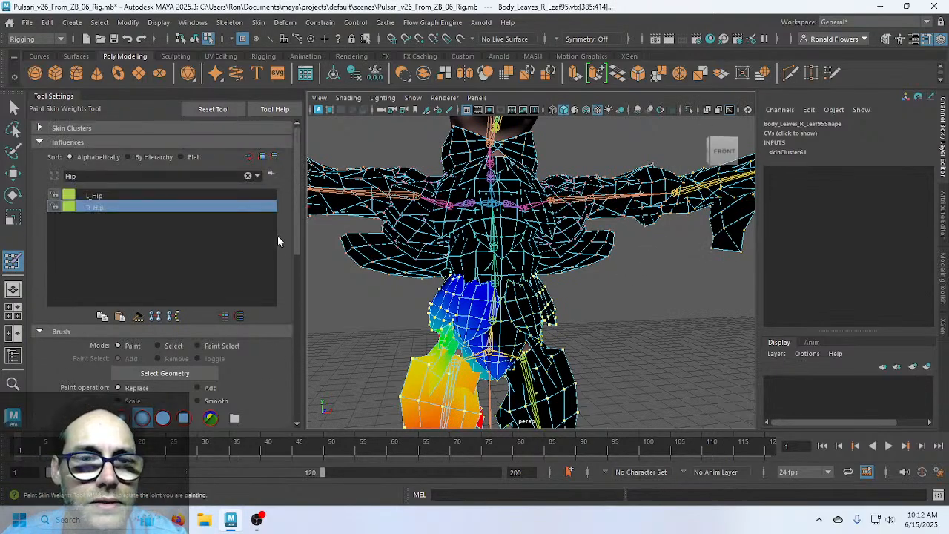
double_click(105, 178)
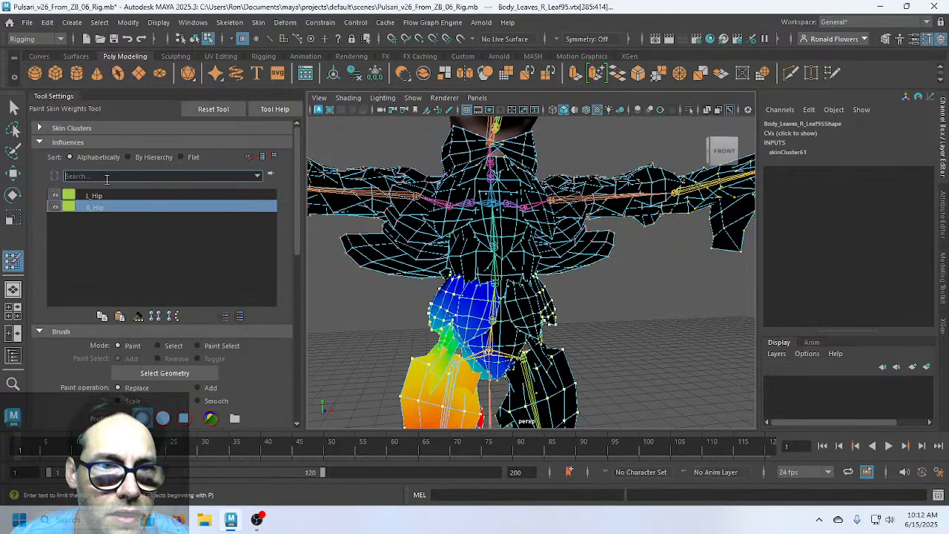
click(257, 176)
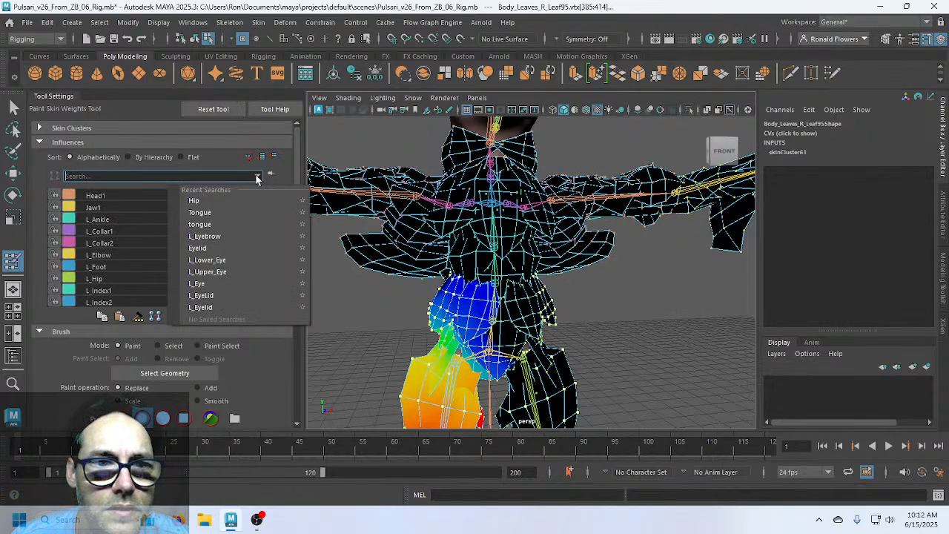
click(200, 176)
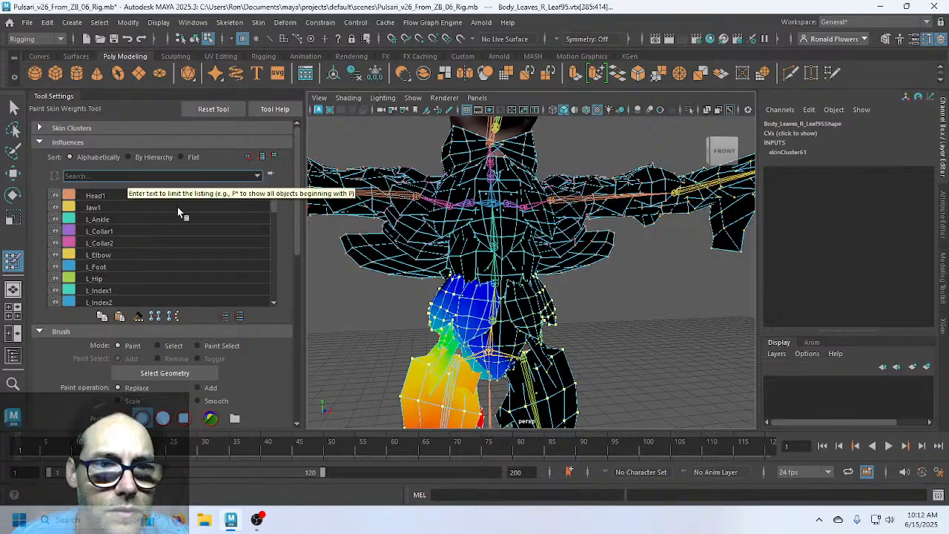
scroll(177, 212, down, 4)
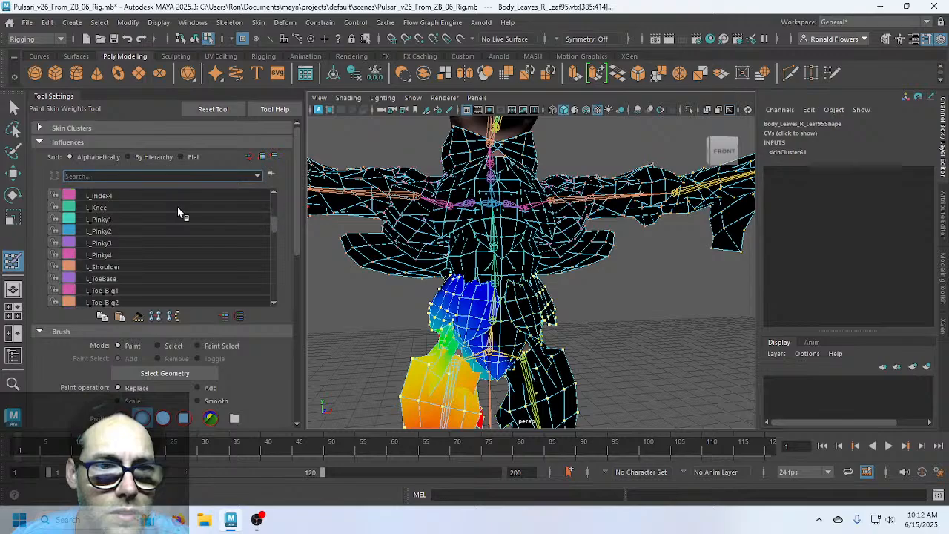
scroll(177, 206, down, 2)
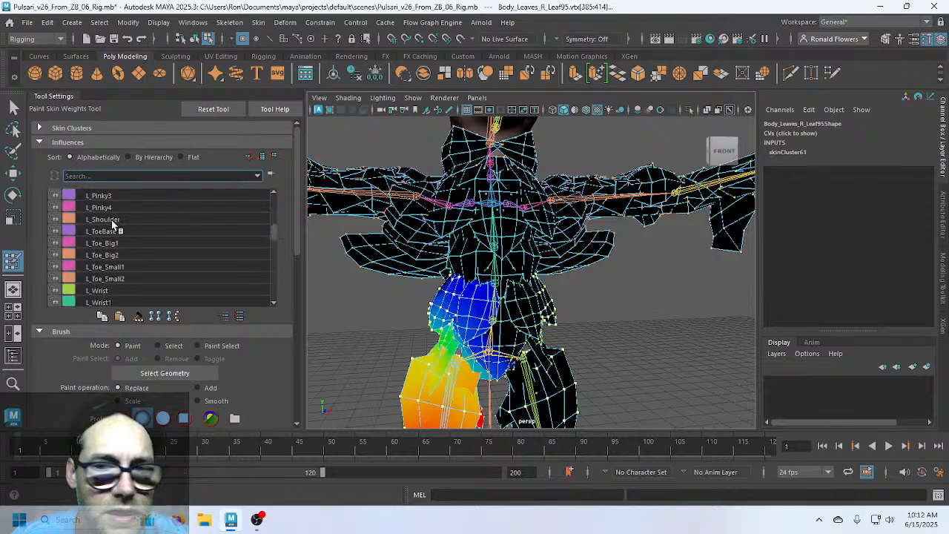
click(112, 220)
Flood L_Shoulder's weight to 0 on the selected leaf vertices and check the head and torso
alt+middle_drag(636, 350, 611, 342)
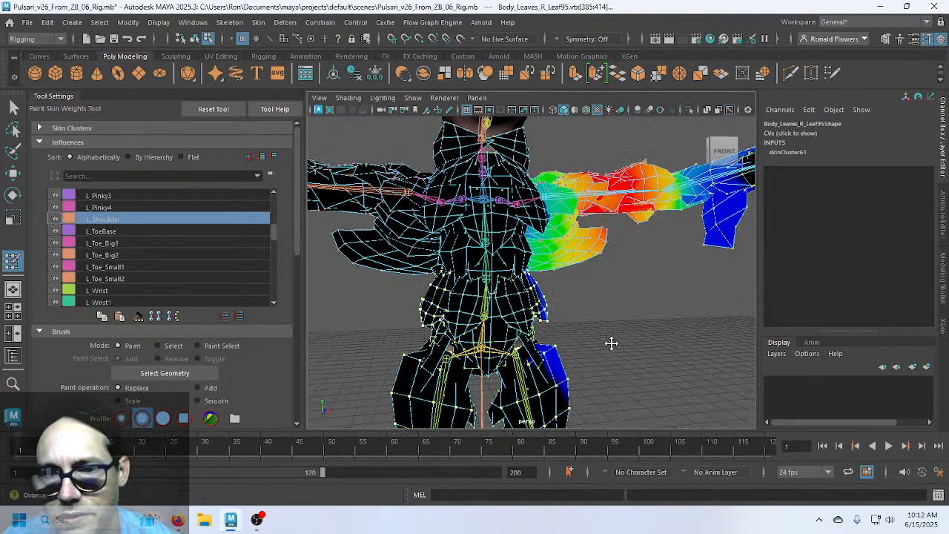
mouse_move(610, 342)
alt+mouse_down()
mouse_move(532, 303)
mouse_move(390, 314)
mouse_move(322, 307)
mouse_move(532, 306)
alt+mouse_up()
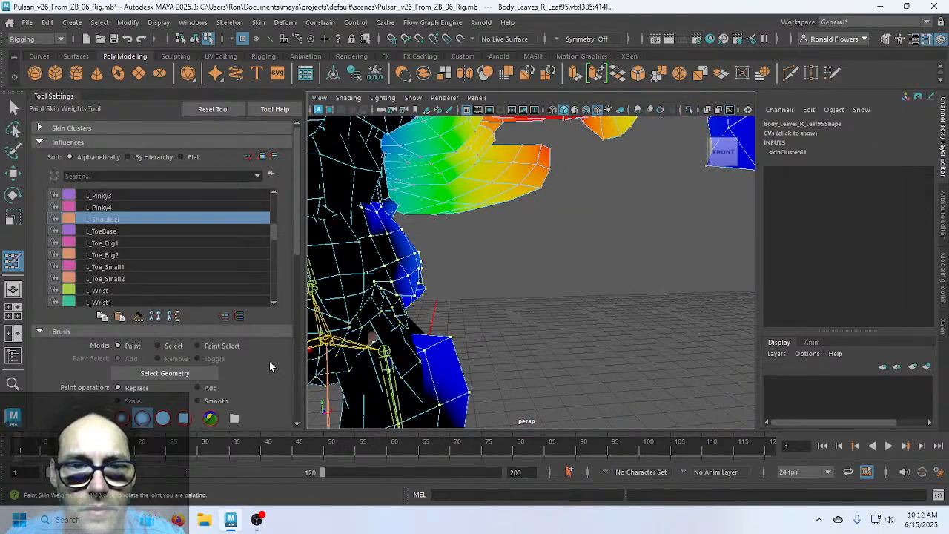
scroll(269, 361, down, 5)
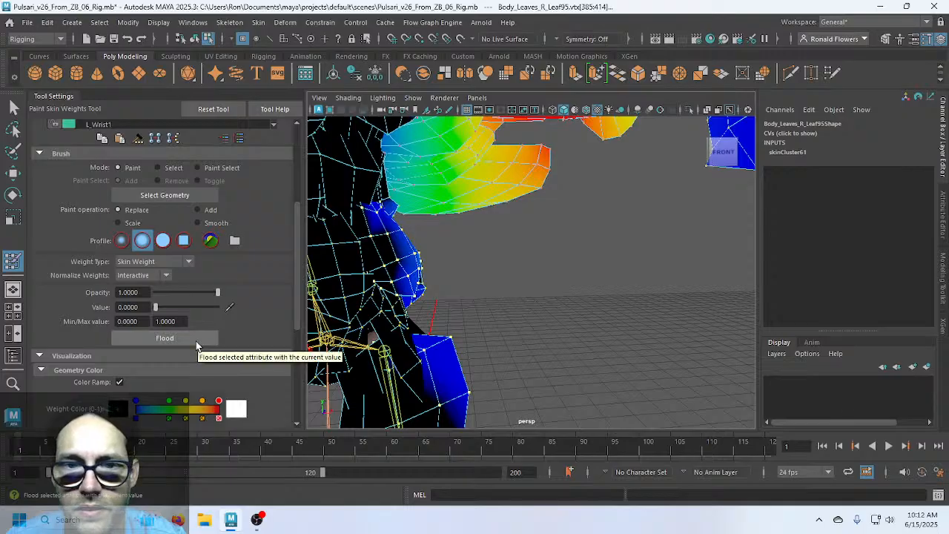
click(196, 341)
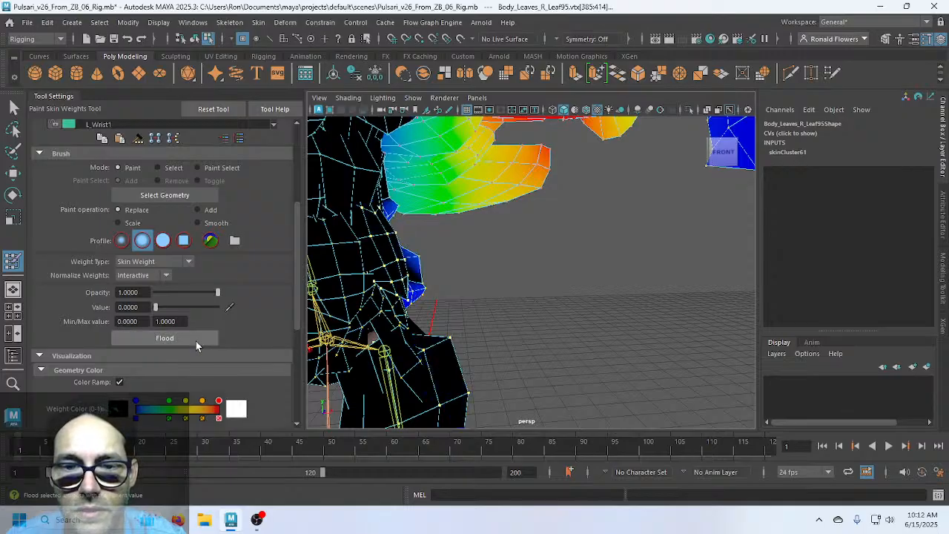
alt+drag(553, 332, 503, 323)
alt+middle_drag(503, 323, 548, 307)
alt+drag(548, 308, 508, 312)
scroll(509, 312, down, 5)
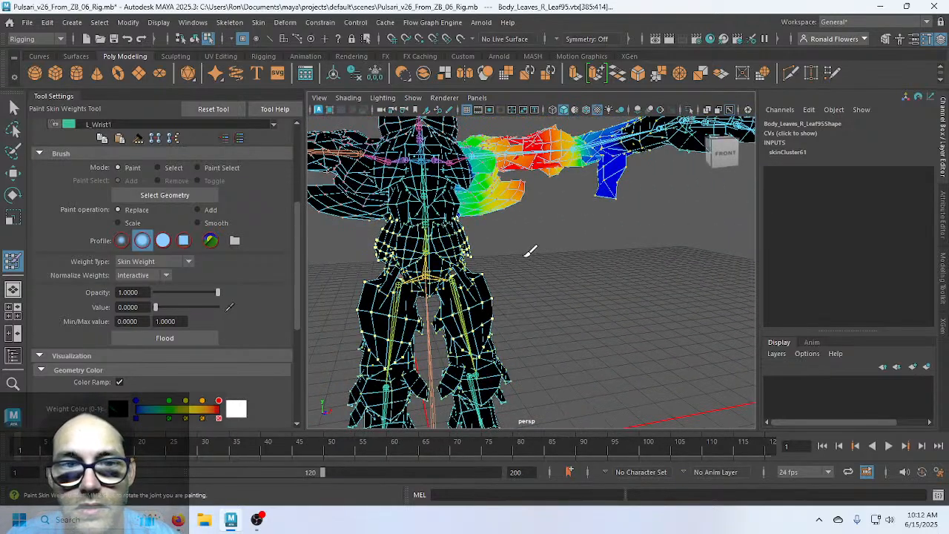
alt+drag(529, 250, 534, 349)
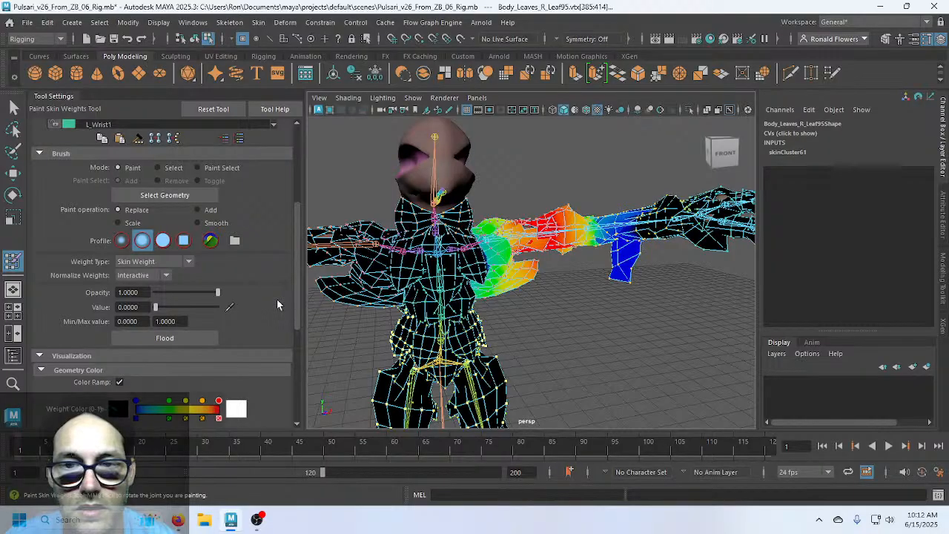
scroll(277, 299, up, 4)
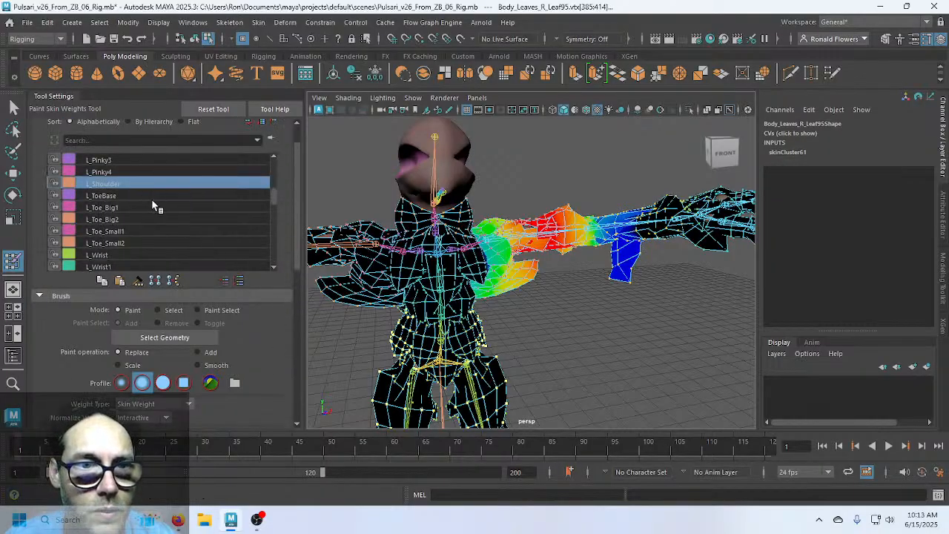
scroll(151, 198, up, 1)
Filter influences by 'Shoulder' and flood R_Shoulder's weight to 0 on the selected leg vertices
scroll(151, 199, down, 5)
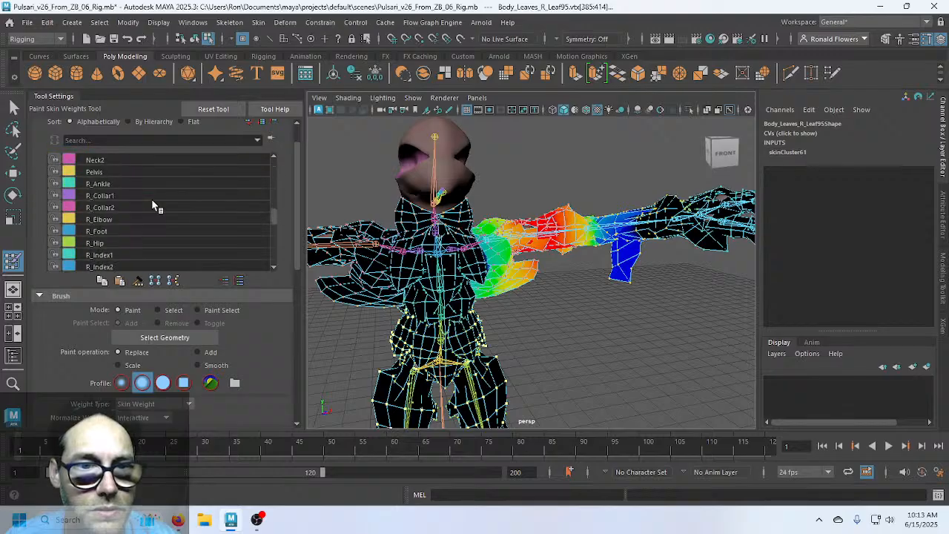
scroll(151, 199, down, 2)
scroll(151, 198, up, 5)
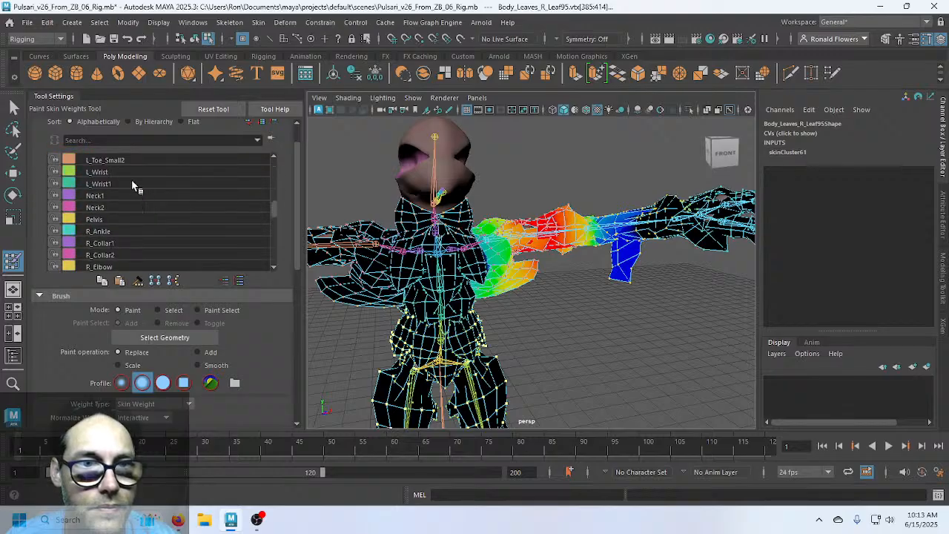
click(105, 141)
text(Shoulder)
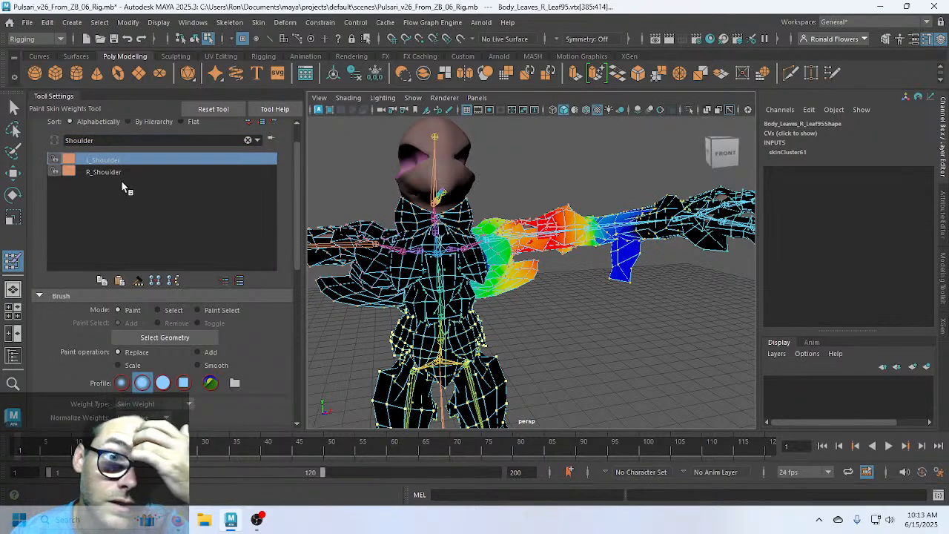
click(122, 169)
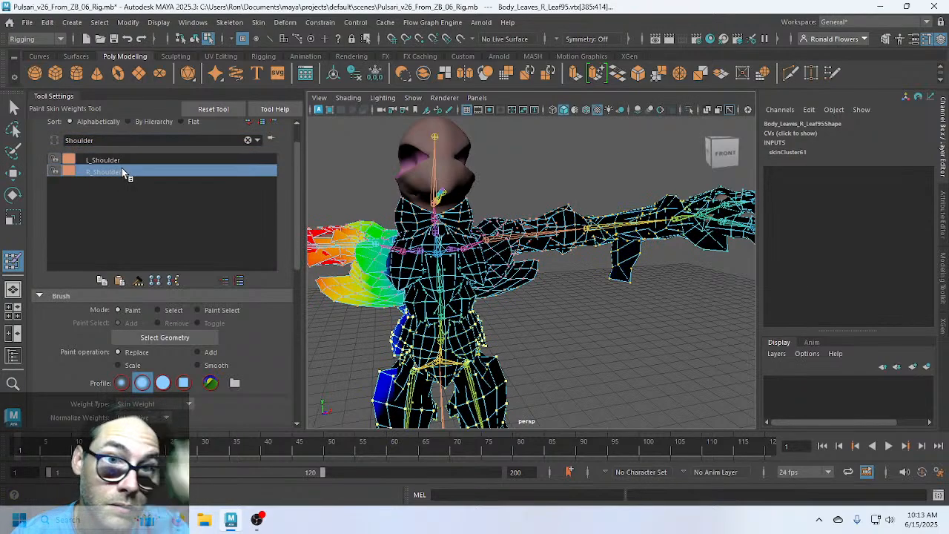
scroll(222, 348, down, 3)
click(190, 372)
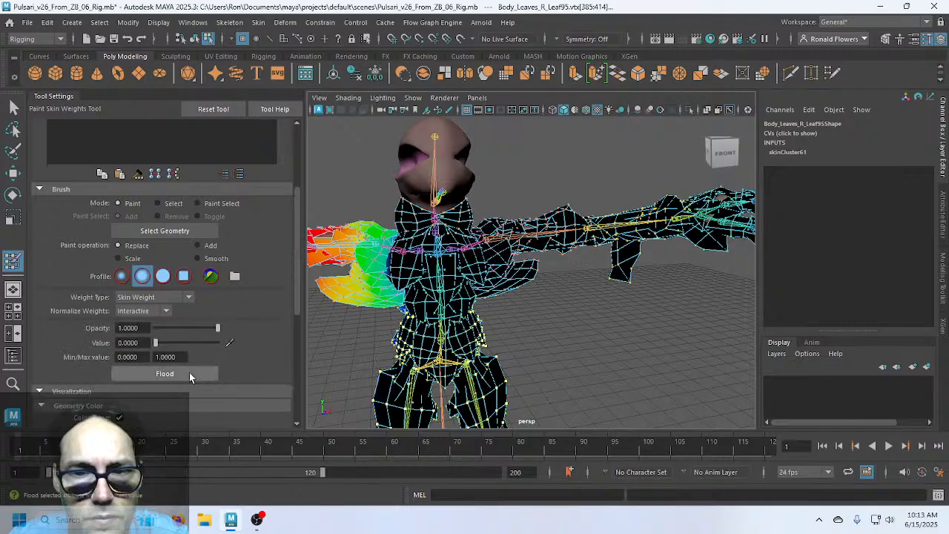
Change the filter to 'Elbow' and flood L_Elbow's weight to 0
scroll(242, 290, up, 4)
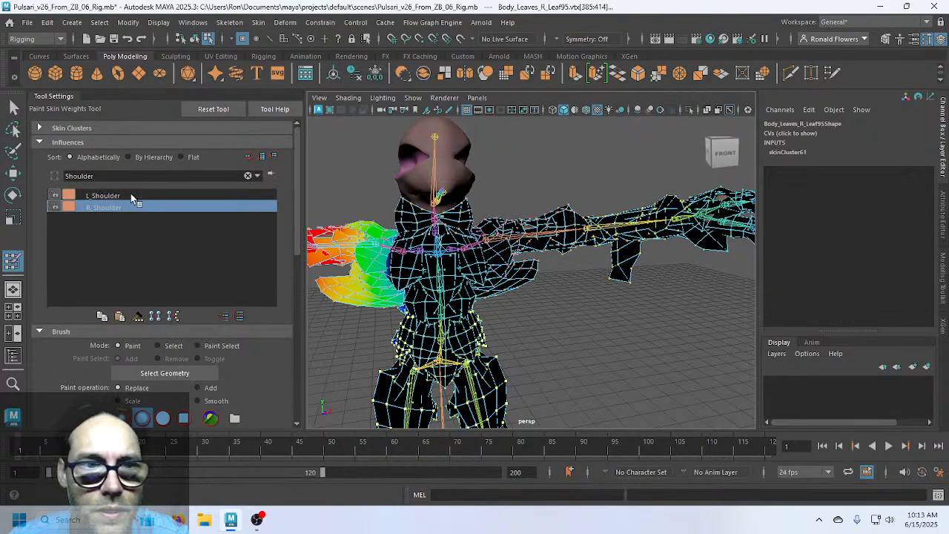
double_click(114, 176)
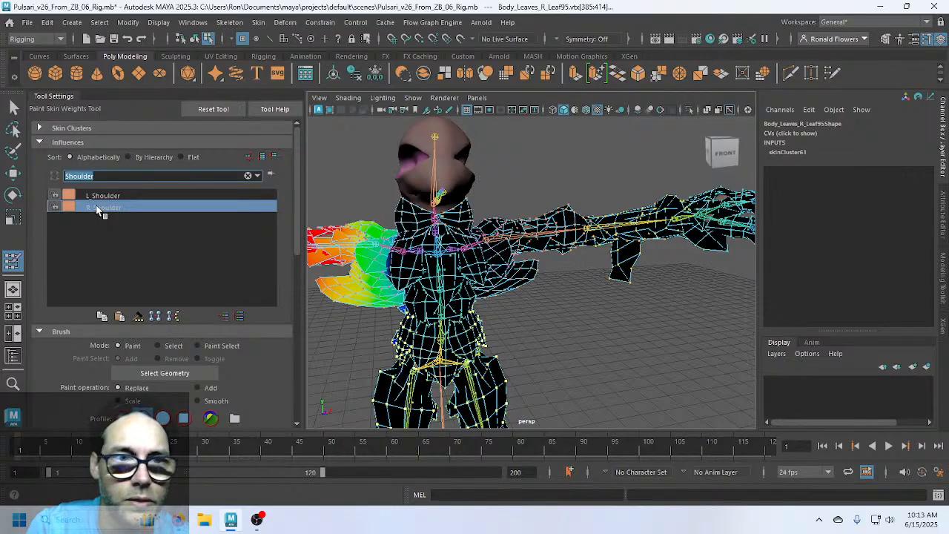
text(Elbow)
key(Return)
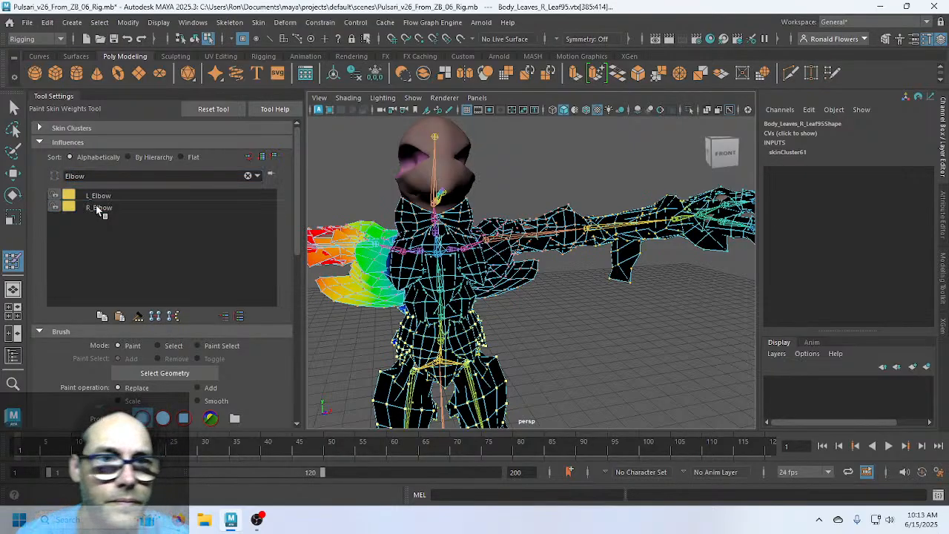
click(103, 195)
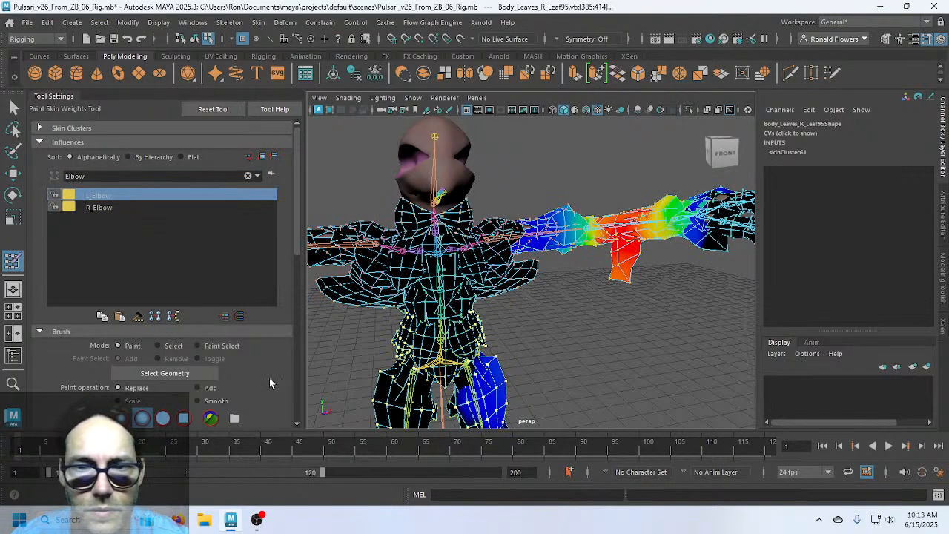
scroll(269, 383, down, 4)
click(213, 371)
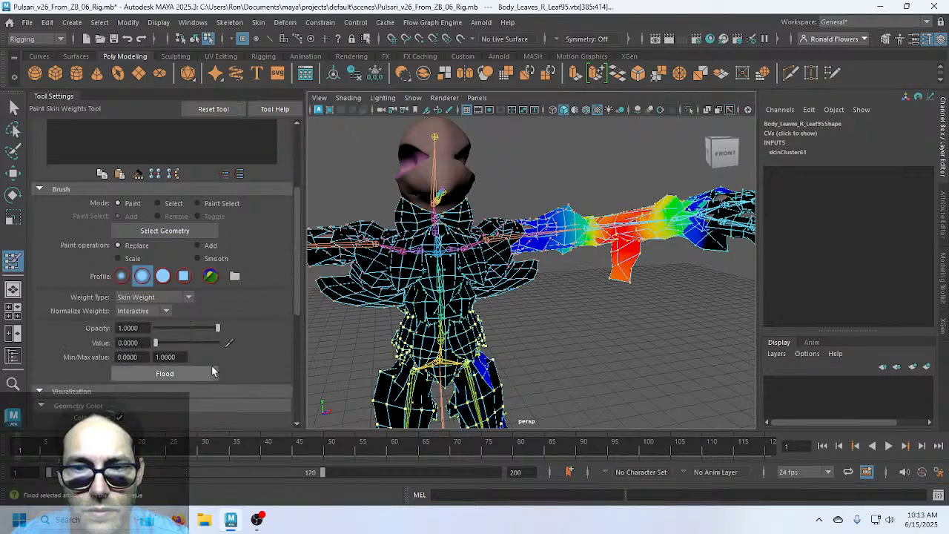
scroll(265, 306, up, 2)
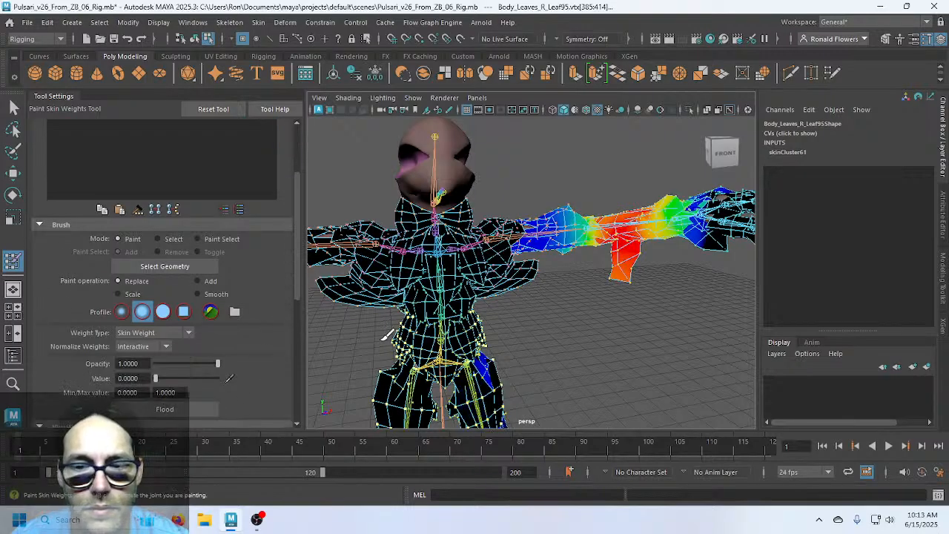
Frame the legs and flood R_Elbow's weight to 0 on the selected vertices
alt+middle_drag(565, 380, 503, 240)
scroll(524, 307, up, 2)
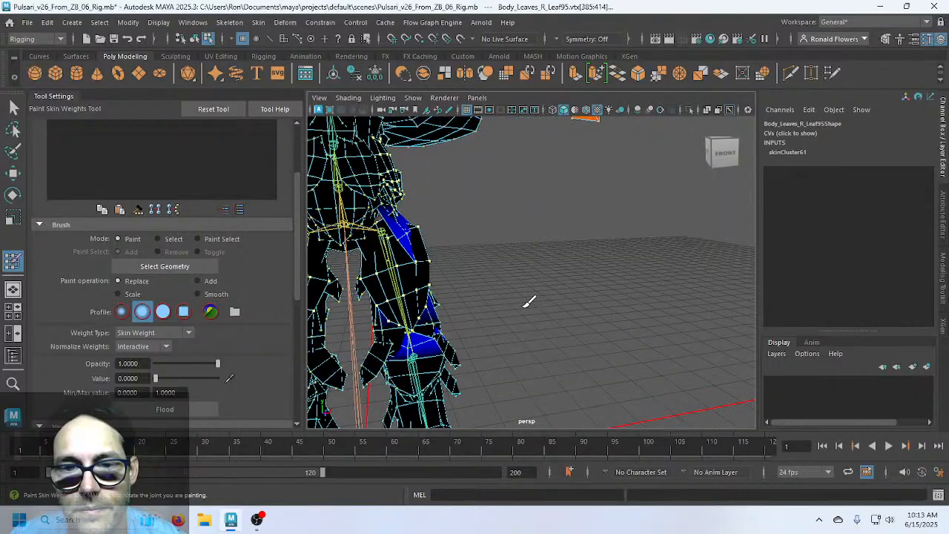
alt+drag(524, 306, 496, 314)
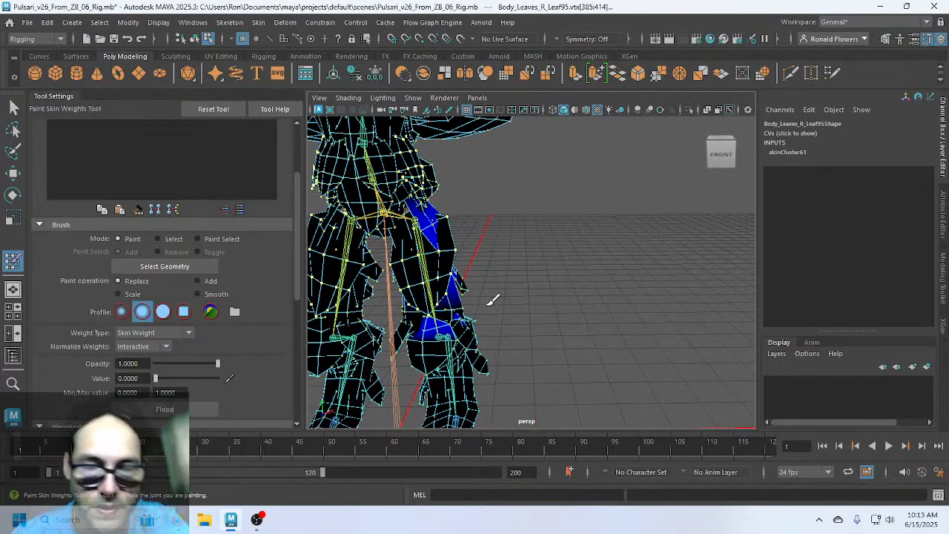
scroll(502, 279, down, 3)
alt+middle_drag(502, 280, 625, 326)
scroll(621, 326, down, 4)
scroll(615, 325, up, 4)
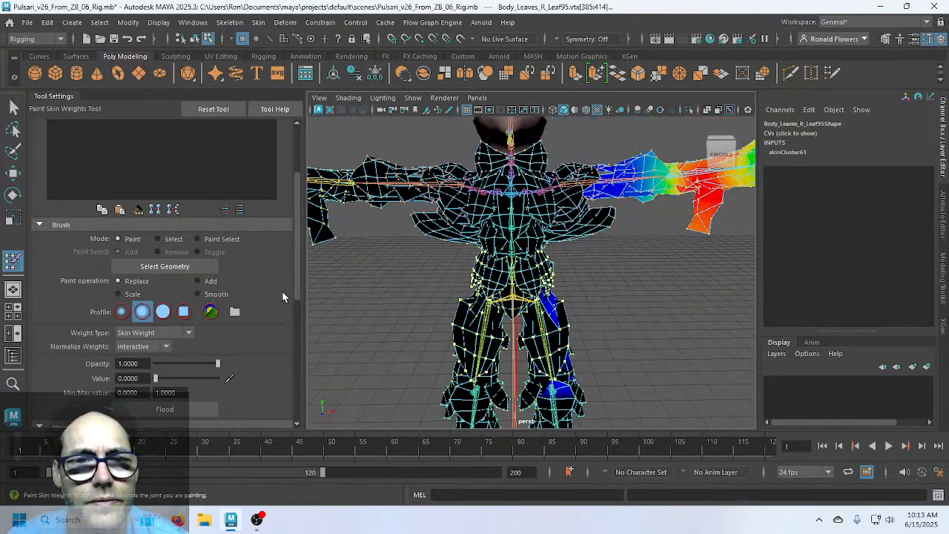
scroll(282, 297, up, 3)
click(131, 213)
scroll(267, 352, down, 4)
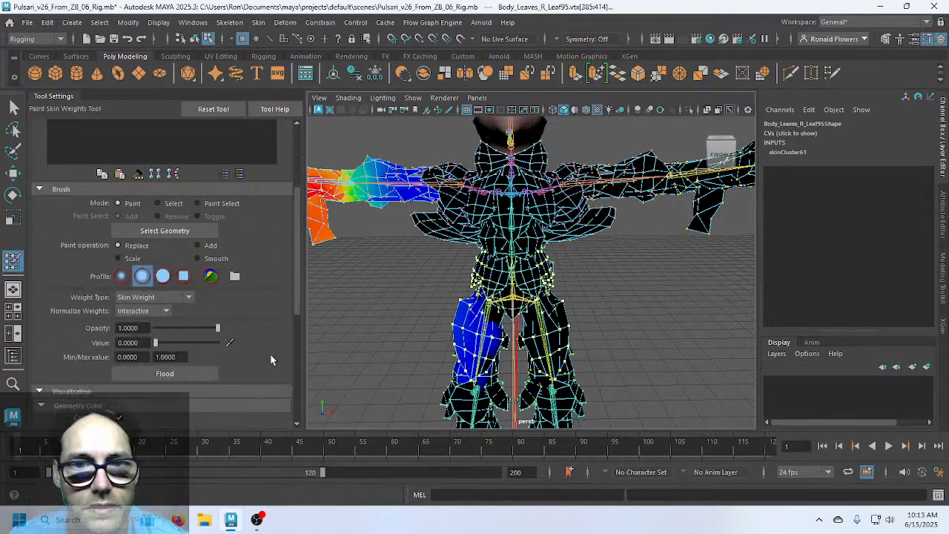
click(191, 373)
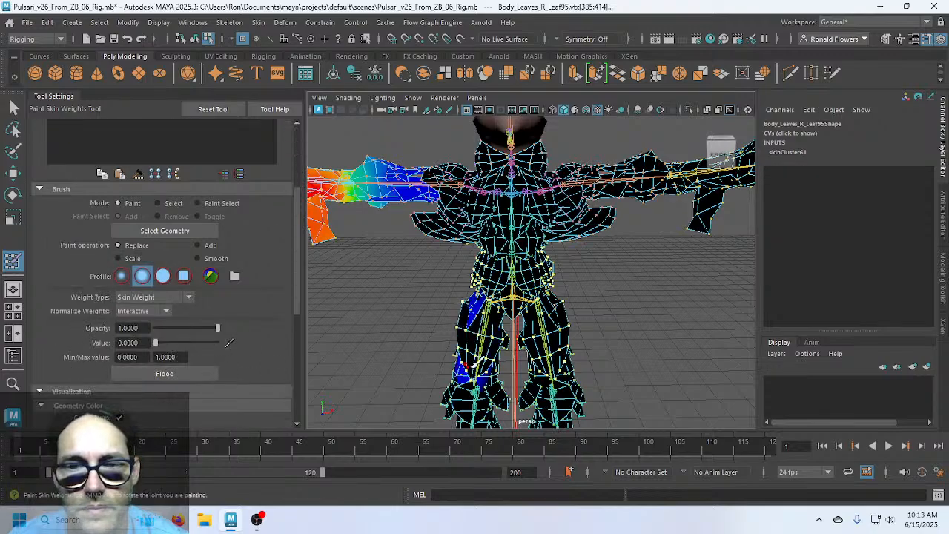
Check the leg and waist weights, then exit painting with Q and deselect the mesh
scroll(546, 363, up, 6)
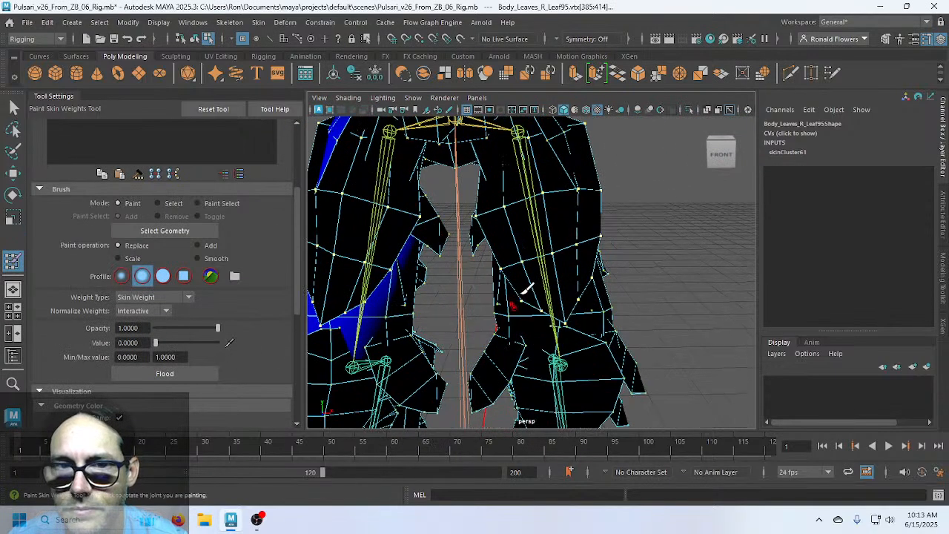
mouse_move(587, 281)
alt+mouse_down()
mouse_move(440, 279)
mouse_move(652, 282)
mouse_move(590, 290)
alt+mouse_up()
scroll(582, 294, down, 4)
alt+middle_drag(629, 318, 632, 360)
alt+drag(636, 356, 537, 295)
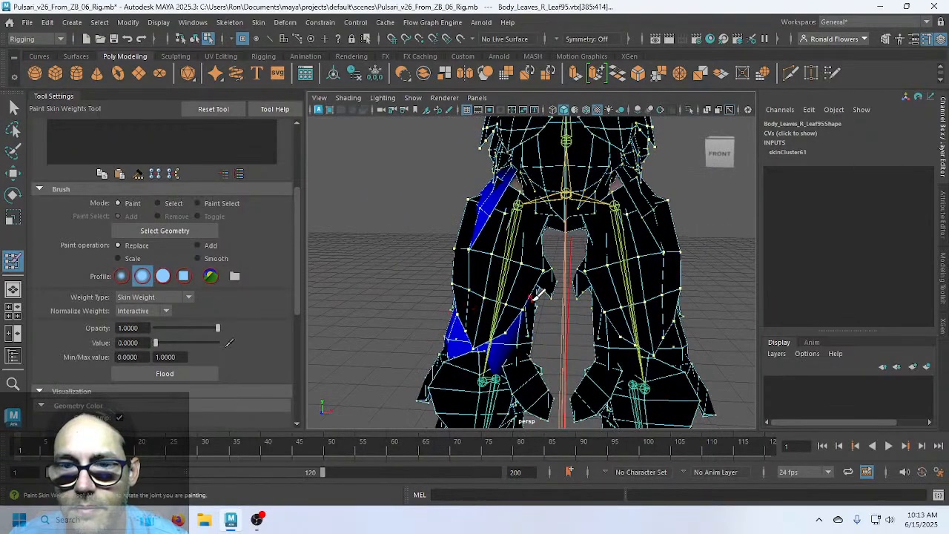
alt+right_drag(538, 293, 541, 336)
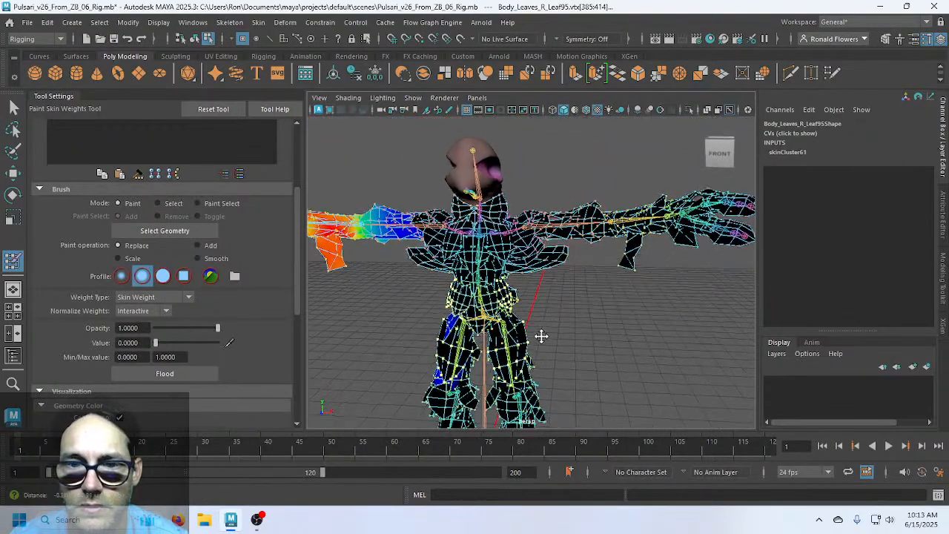
key(q)
click(569, 324)
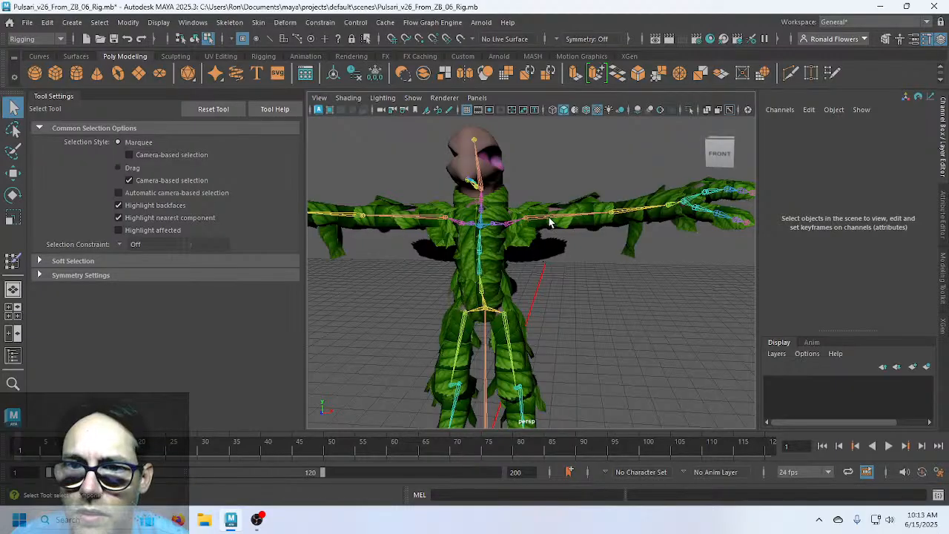
In object mode, set L_Shoulder's Rotate Z to 0 in the Channel Box
key(ctrl+z)
key(F8)
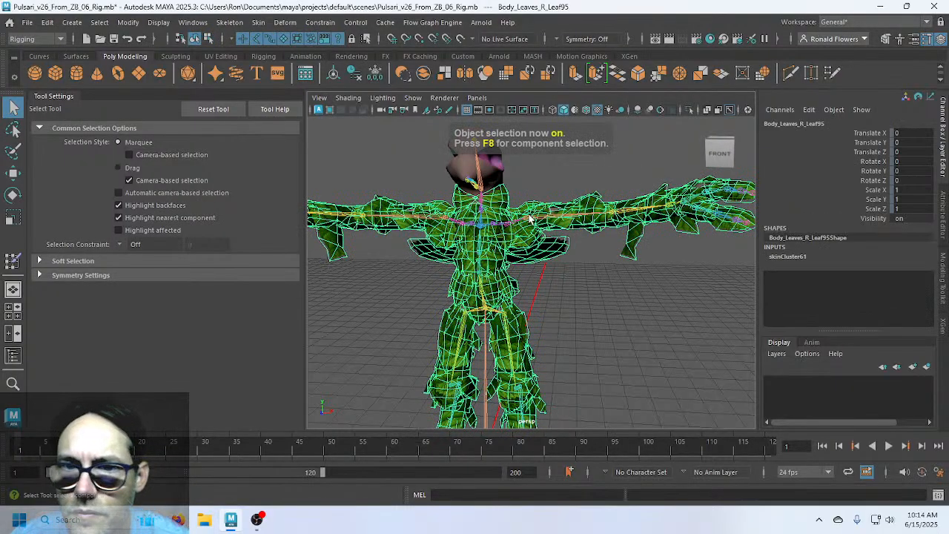
click(543, 219)
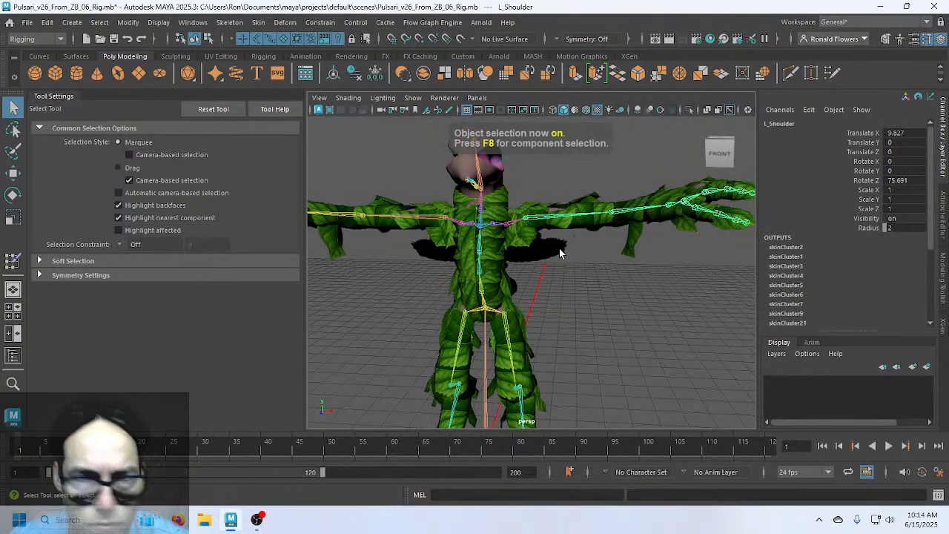
key(e)
drag(571, 240, 563, 202)
key(ctrl+z)
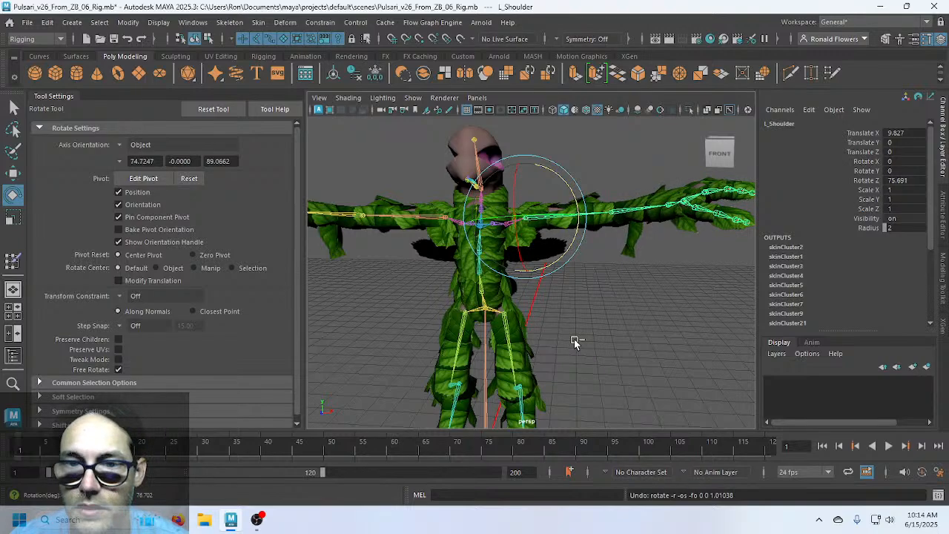
double_click(890, 180)
text(0)
key(Return)
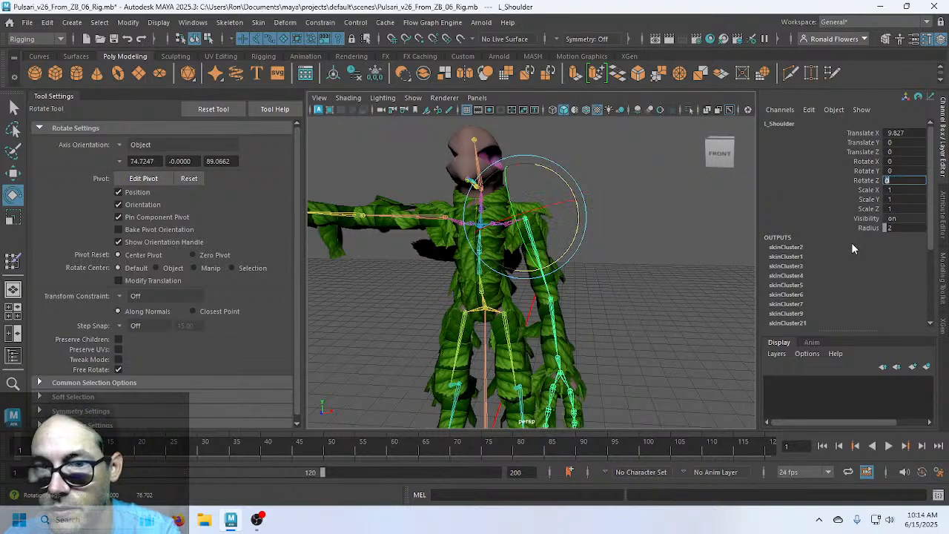
Set R_Shoulder's Rotate Z to 0 as well and clear the selection
click(417, 217)
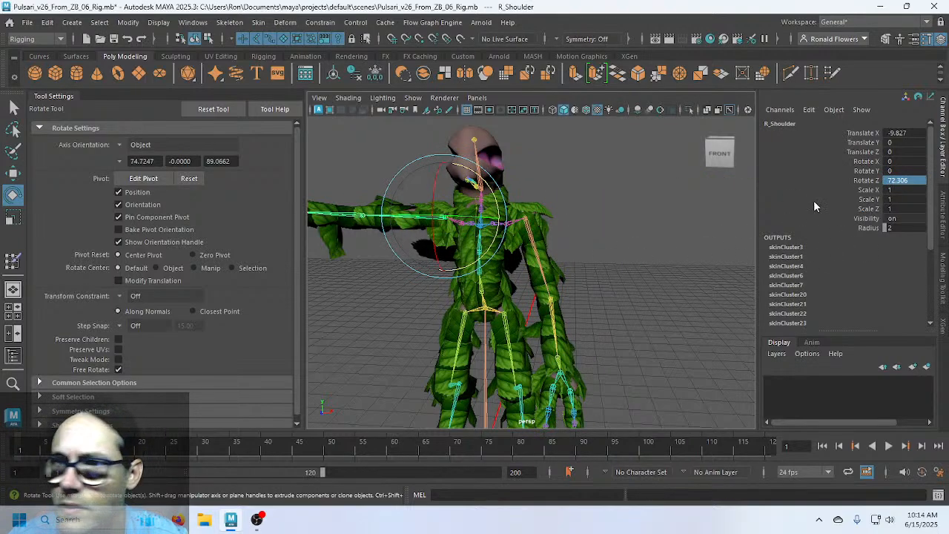
double_click(890, 180)
text(0)
key(Return)
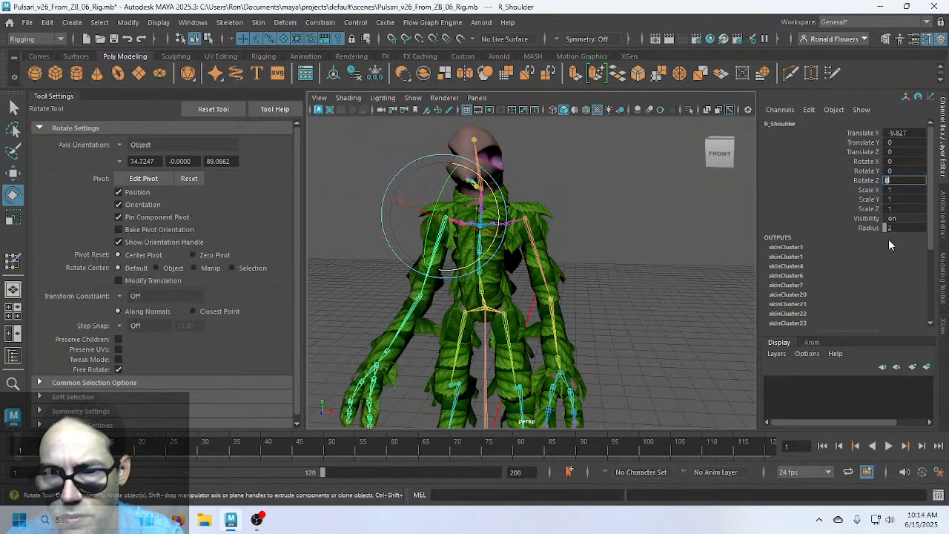
click(615, 302)
Save the scene with Ctrl+S and select the Leaf106 transform in the Outliner
alt+drag(604, 294, 570, 303)
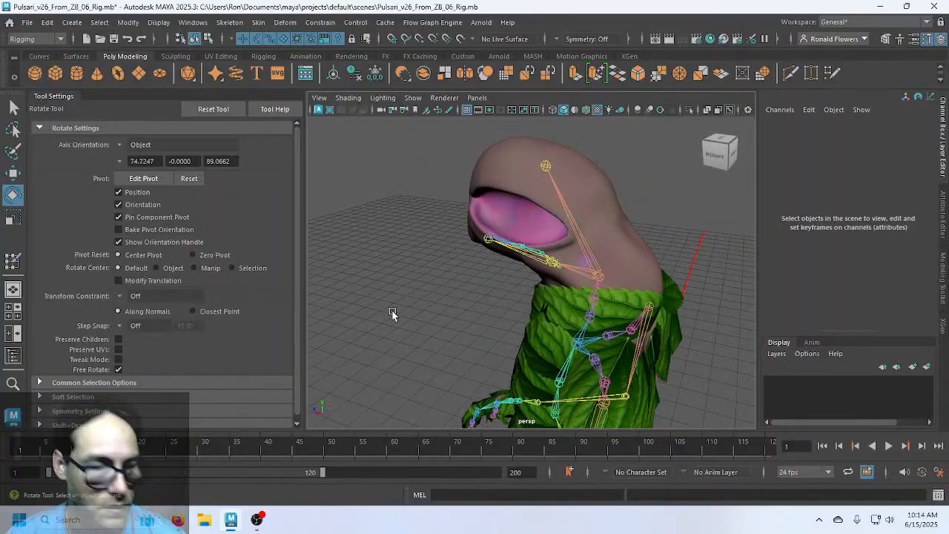
key(ctrl+s)
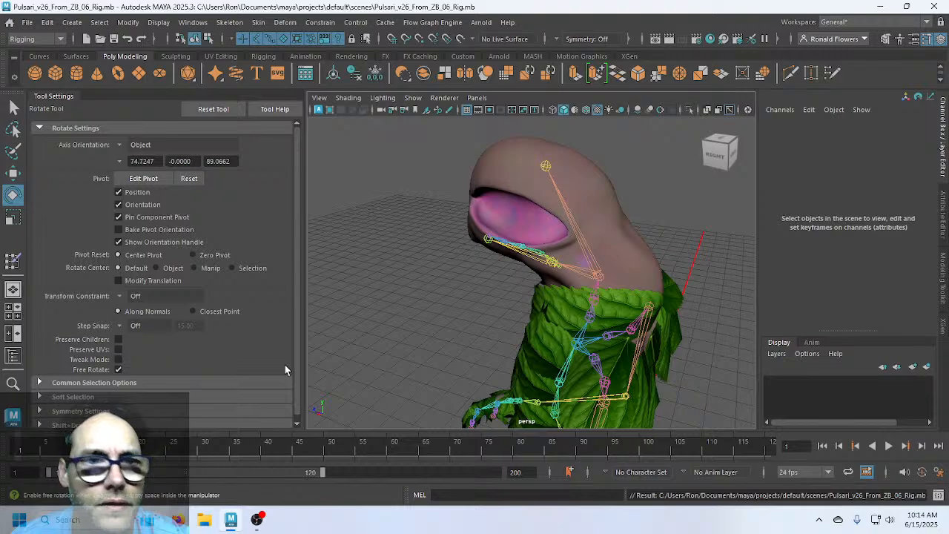
click(13, 356)
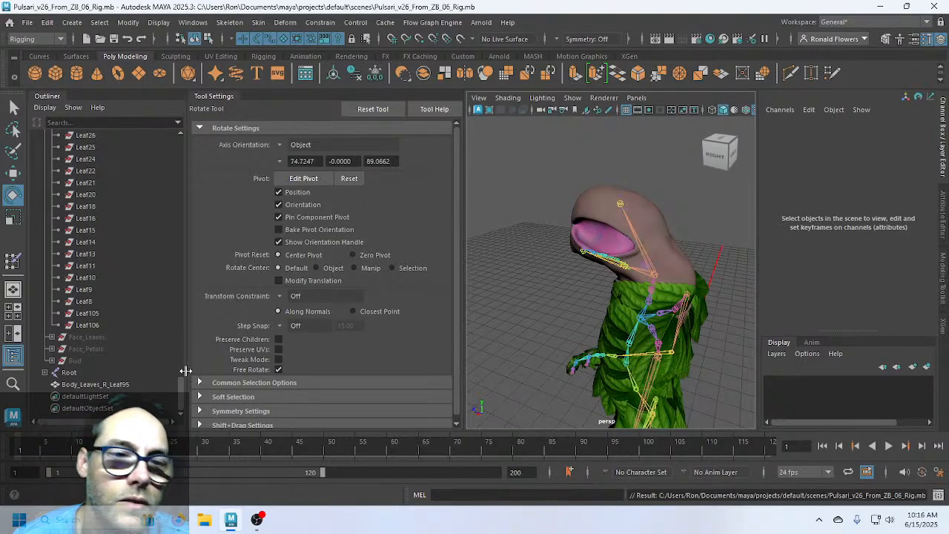
click(112, 321)
In the Outliner, delete Body_Leaves_L and then Body_Leaves_R along with their leaf transforms
scroll(112, 319, up, 10)
scroll(113, 321, up, 15)
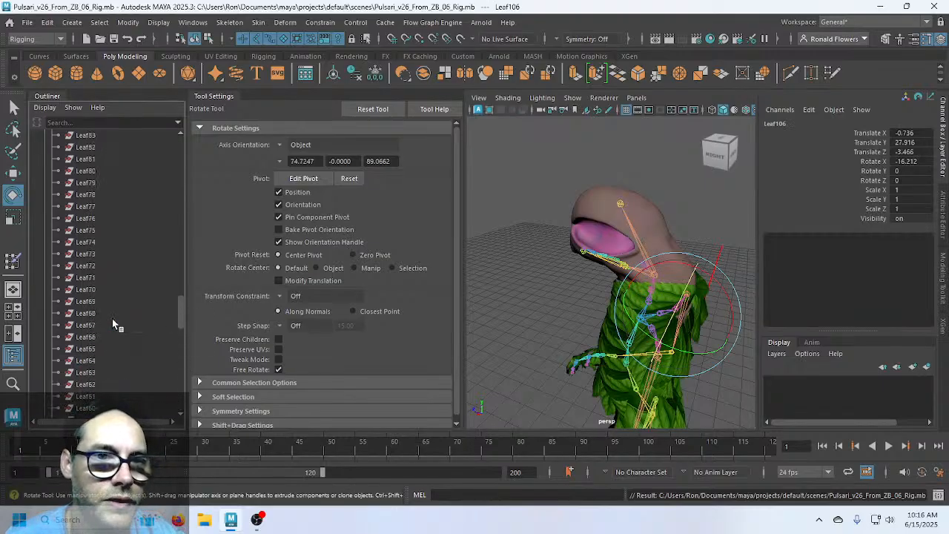
click(116, 268)
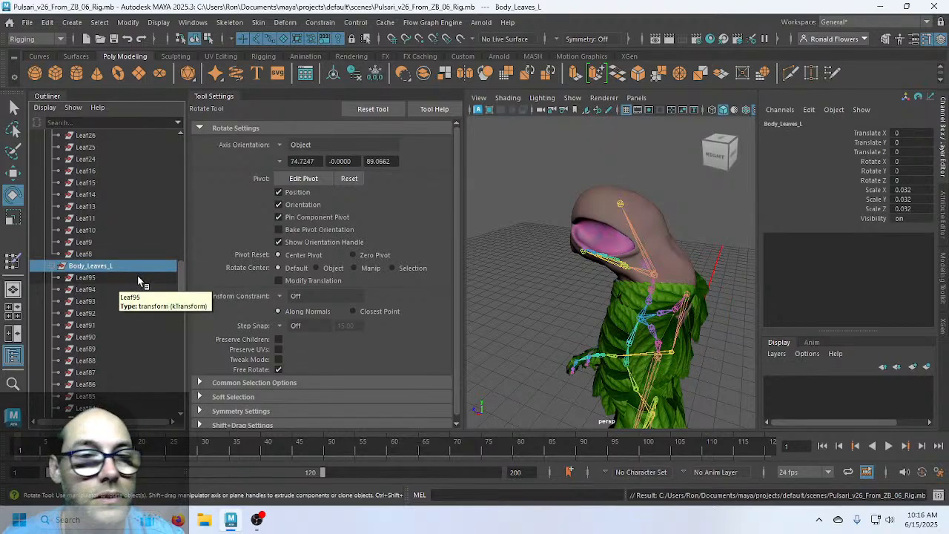
key(Delete)
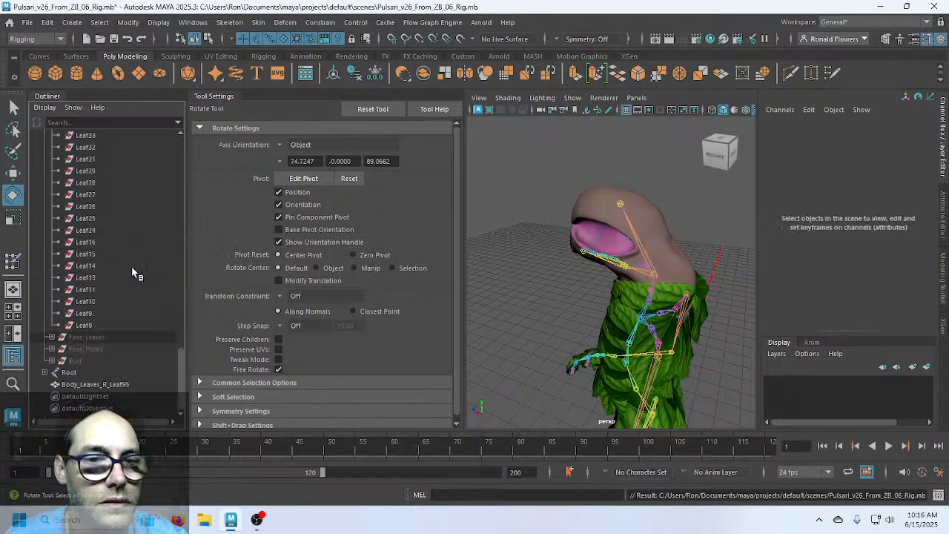
scroll(129, 299, up, 15)
scroll(129, 298, up, 8)
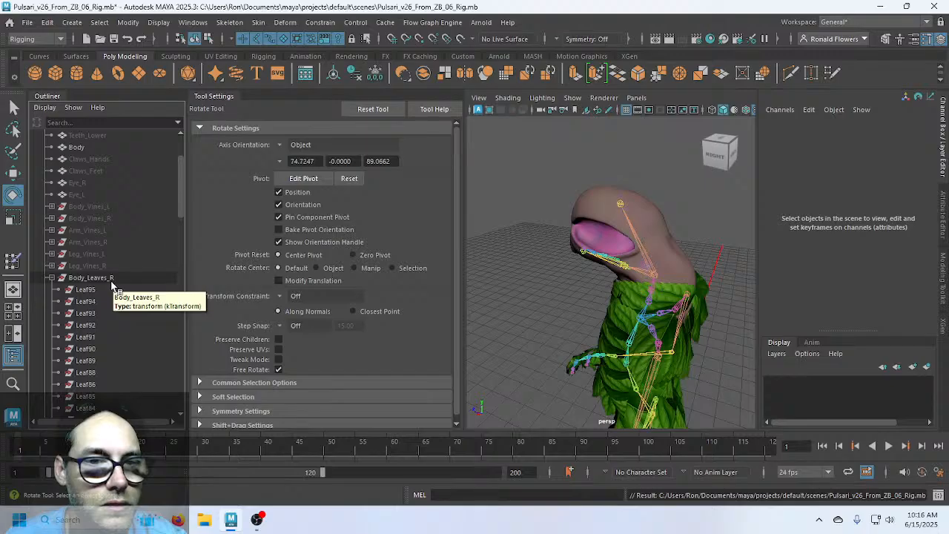
click(111, 282)
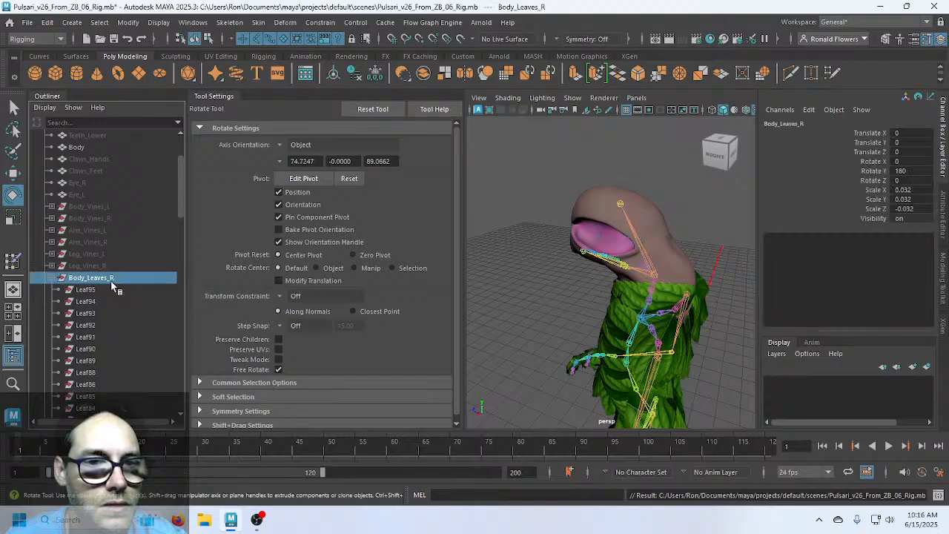
key(Delete)
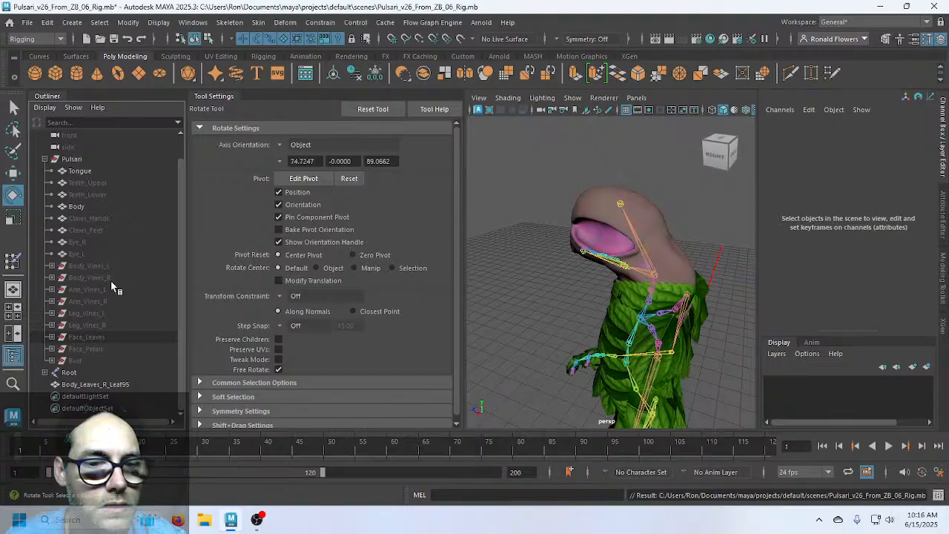
Rename the combined Body_Leaves_R_Leaf95 mesh to Body_Leaves
double_click(94, 385)
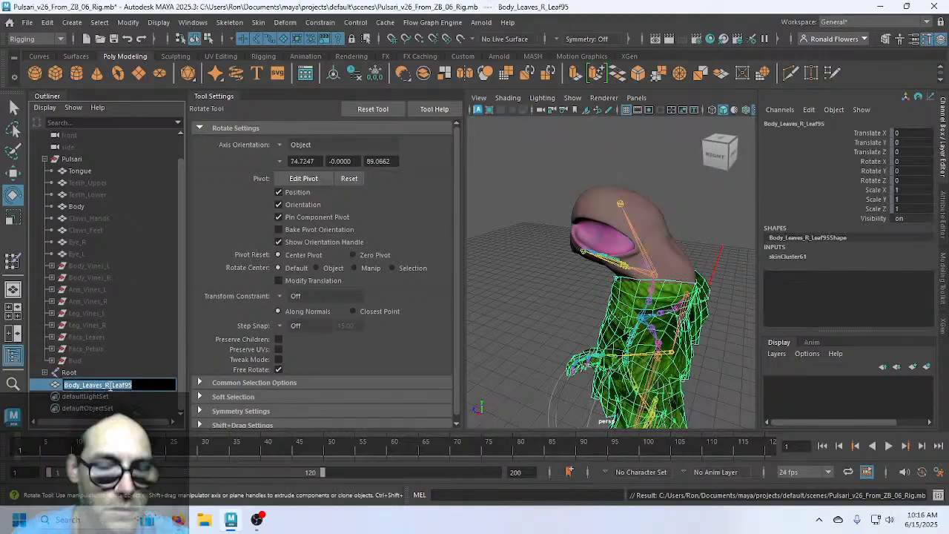
key(Right)
key(BackSpace)
key(BackSpace)
key(BackSpace)
key(BackSpace)
key(BackSpace)
key(BackSpace)
key(BackSpace)
key(BackSpace)
key(BackSpace)
key(BackSpace)
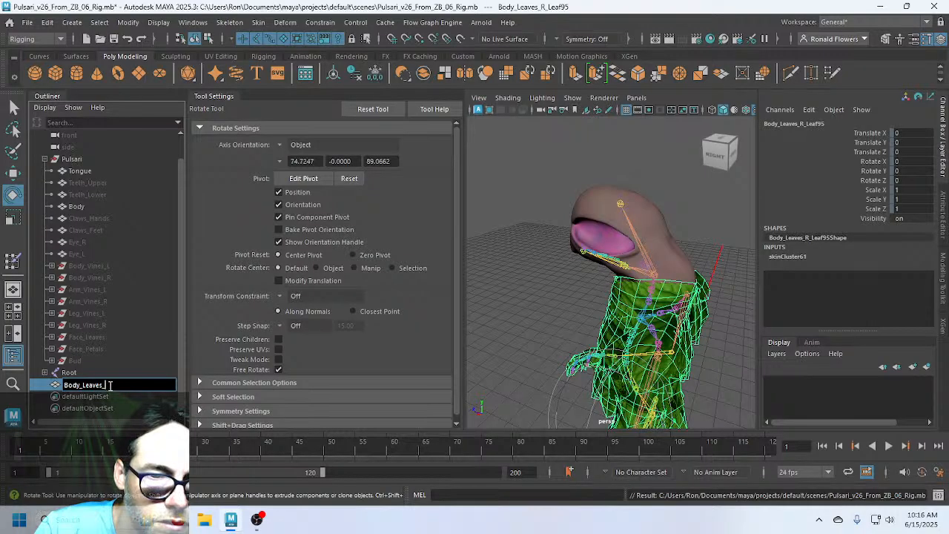
text(s)
key(Return)
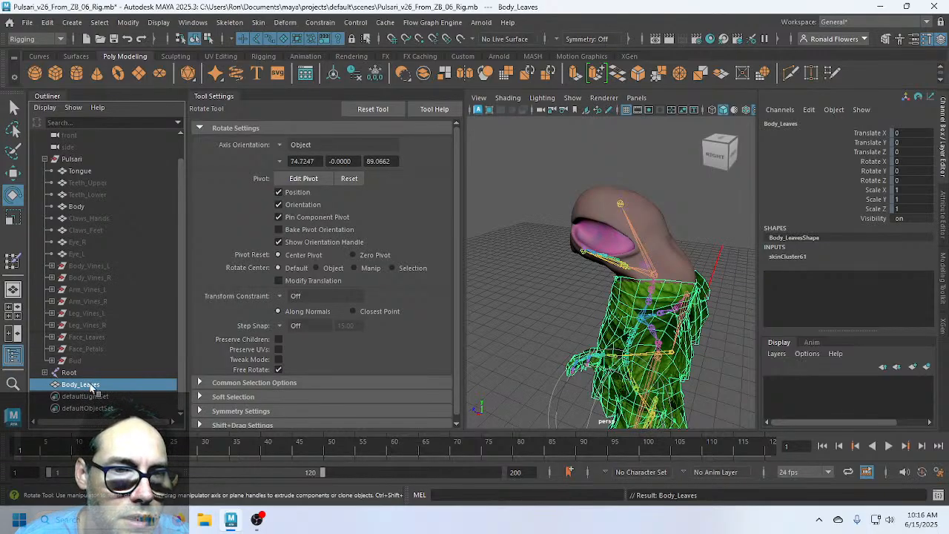
Undo parenting Body_Leaves under Pulsari and reselect the leaves mesh from the front view
drag(91, 391, 98, 265)
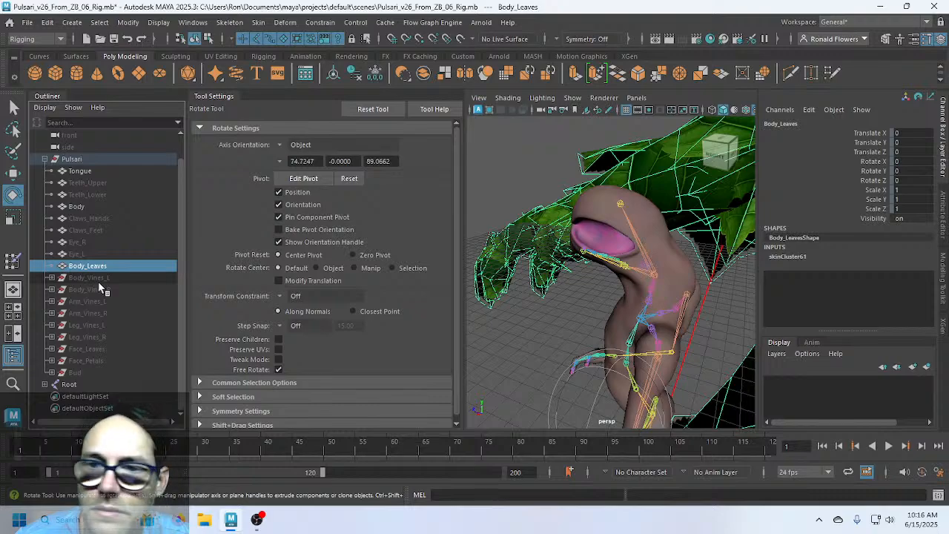
scroll(505, 313, down, 10)
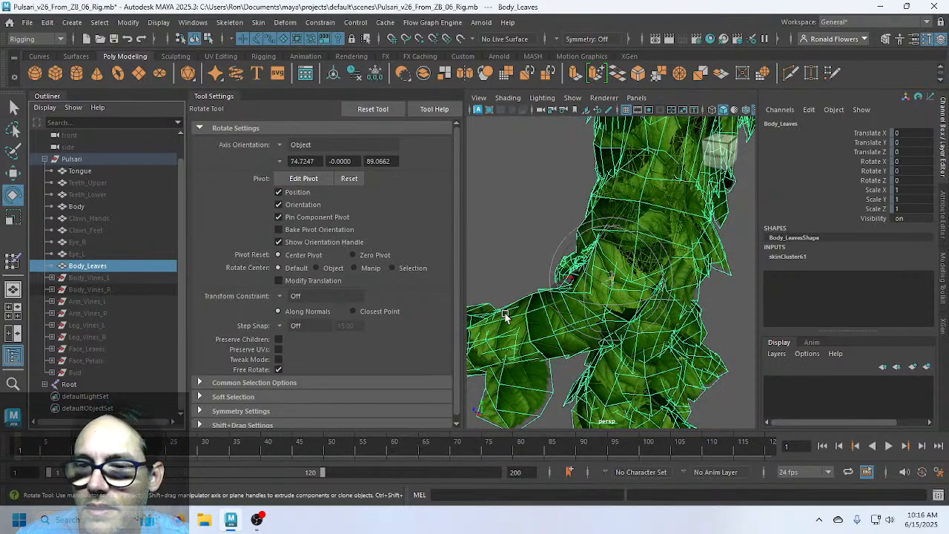
scroll(505, 313, up, 4)
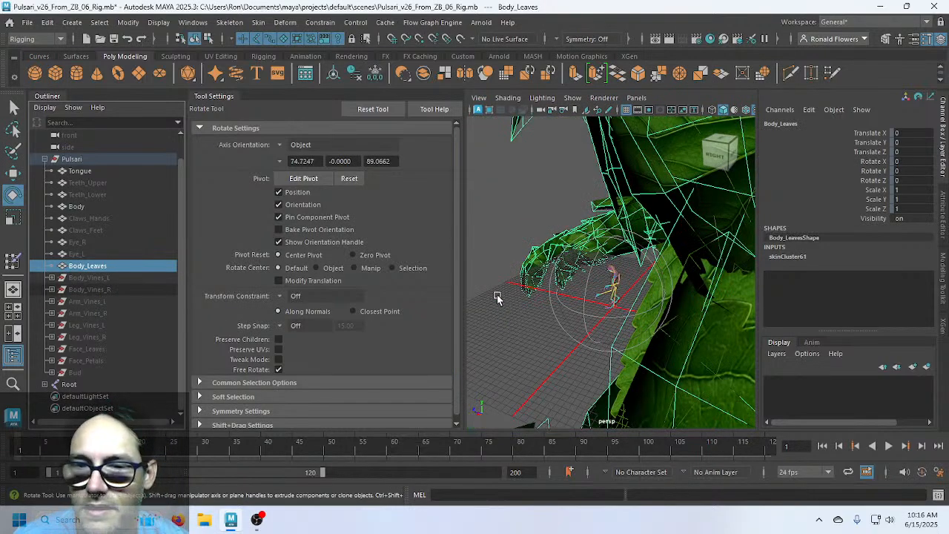
key(ctrl+z)
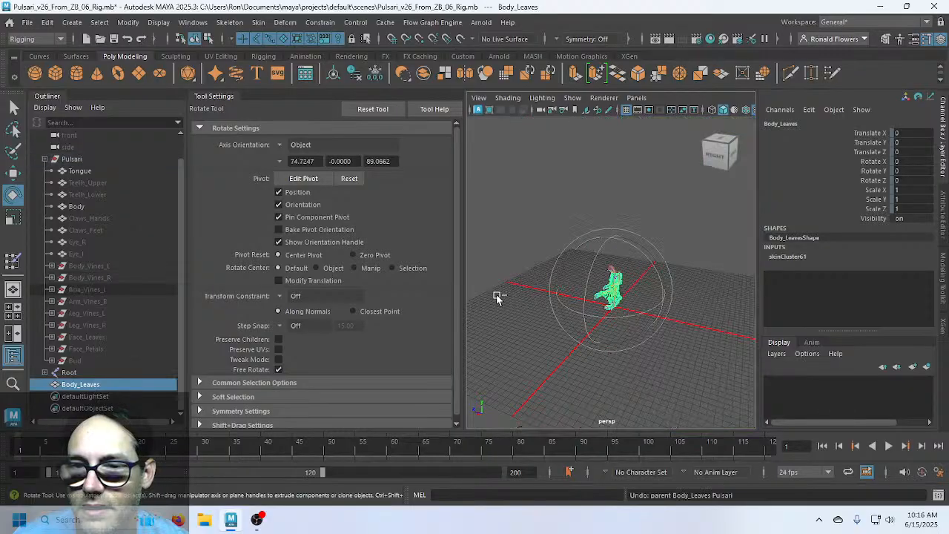
click(511, 345)
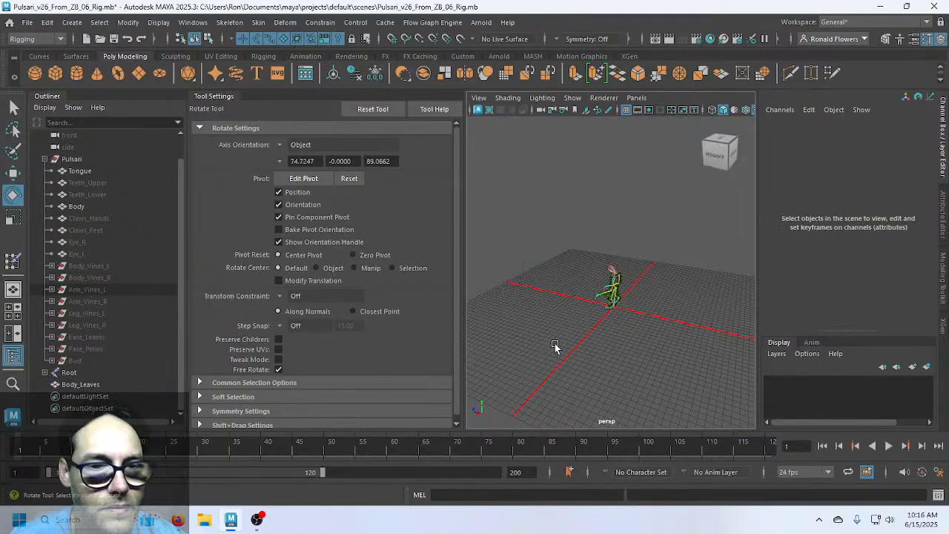
scroll(565, 329, up, 6)
alt+drag(566, 329, 663, 315)
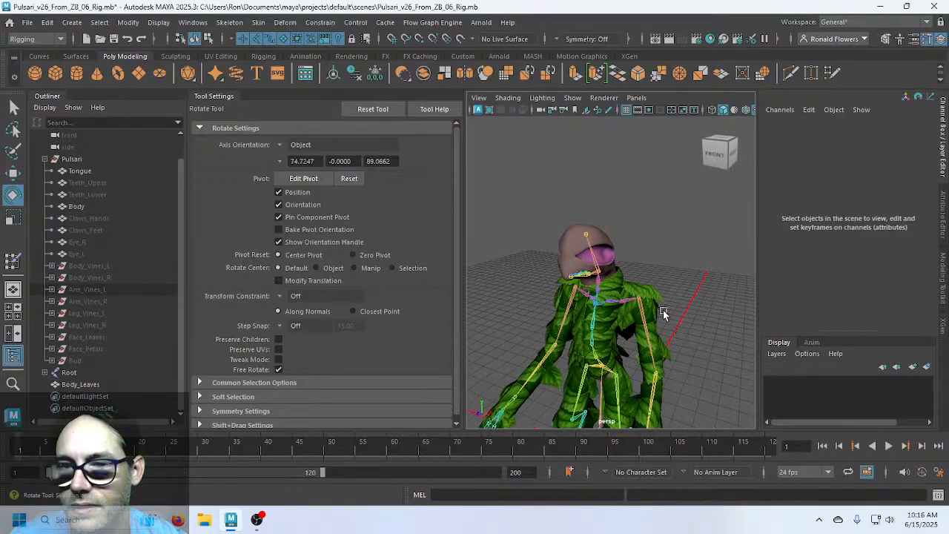
click(649, 294)
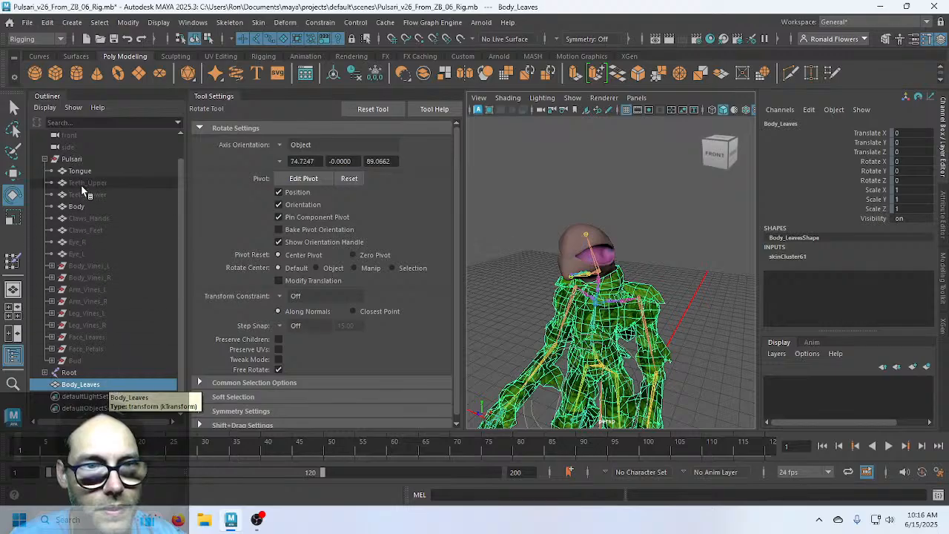
click(80, 160)
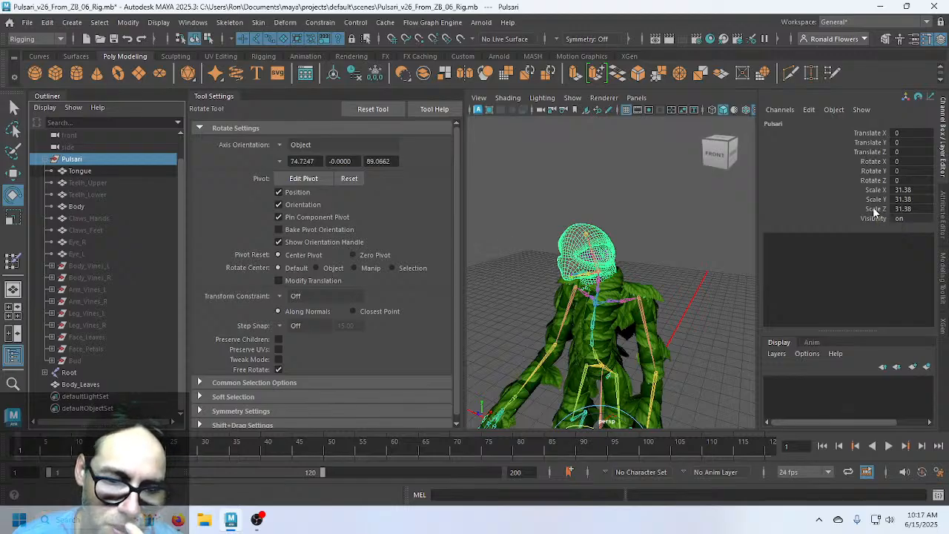
click(103, 253)
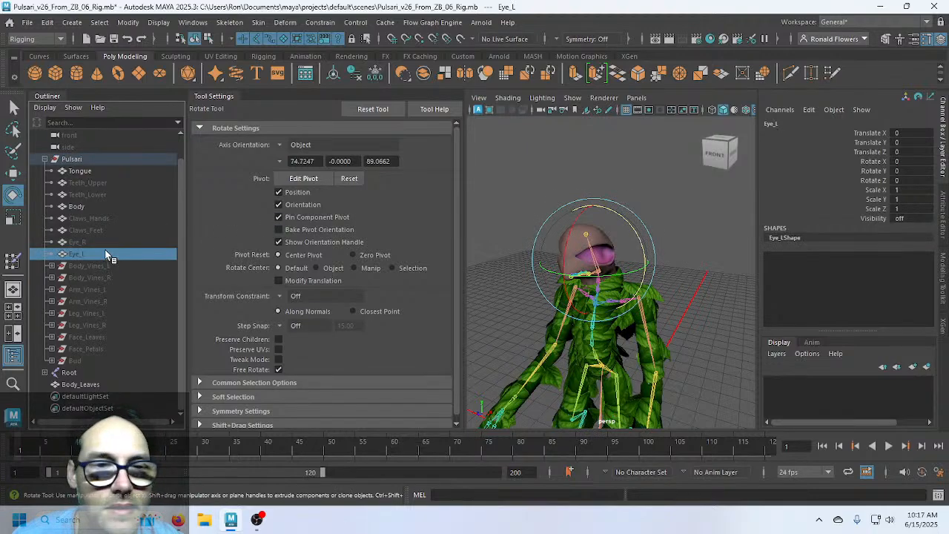
click(109, 242)
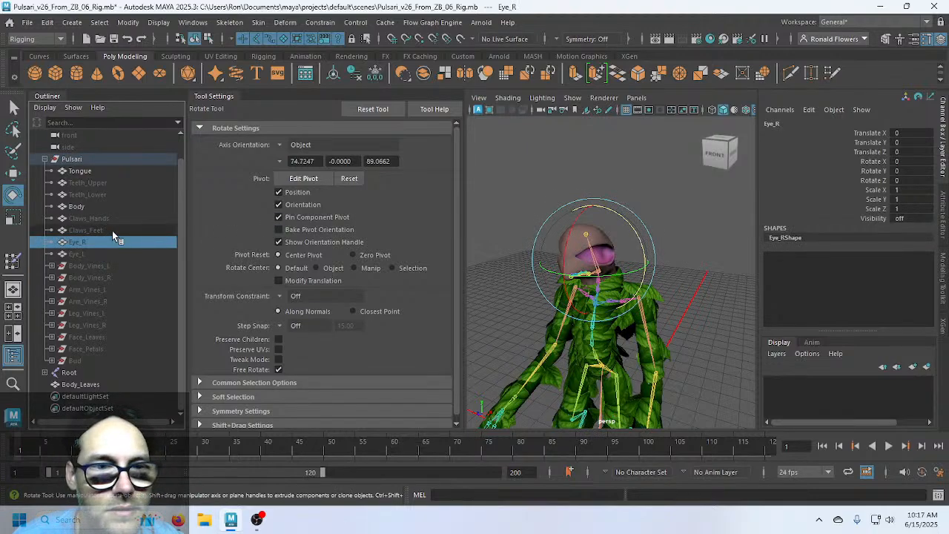
click(113, 230)
click(116, 218)
click(107, 207)
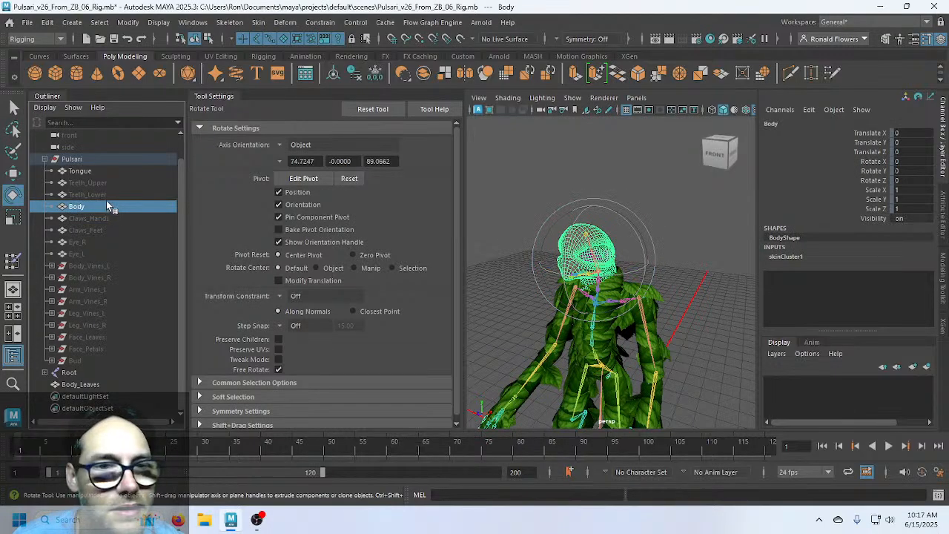
click(93, 172)
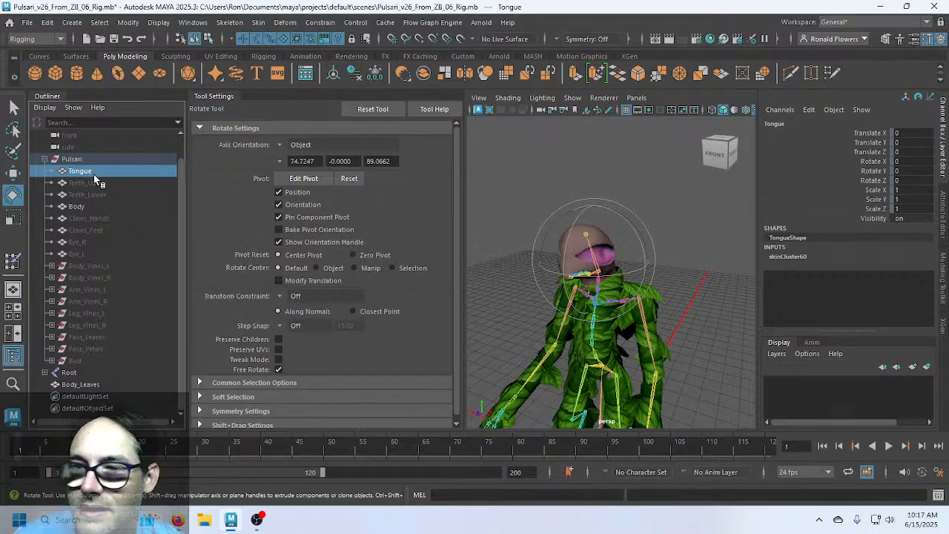
click(93, 160)
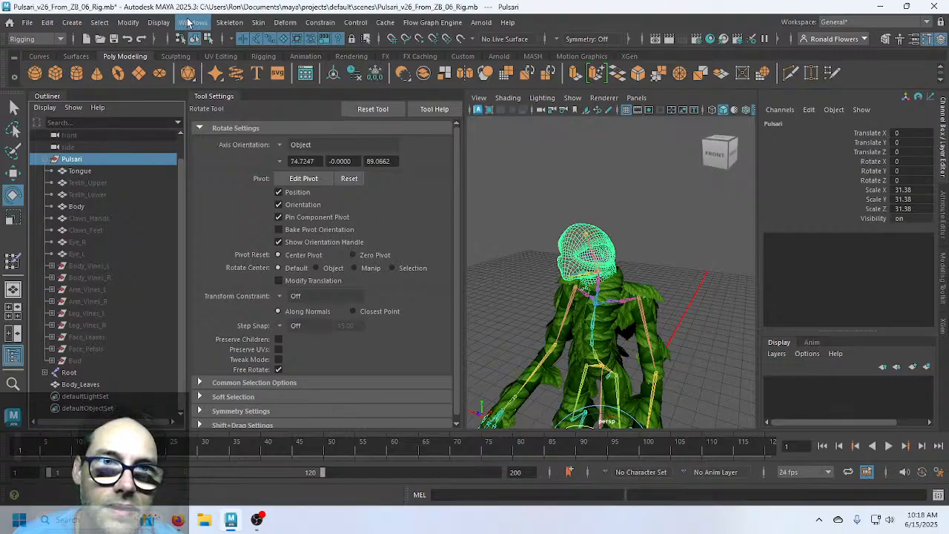
Try Modify > Freeze Transformations on Pulsari, then select Tongue after the locked-translateX error
click(127, 23)
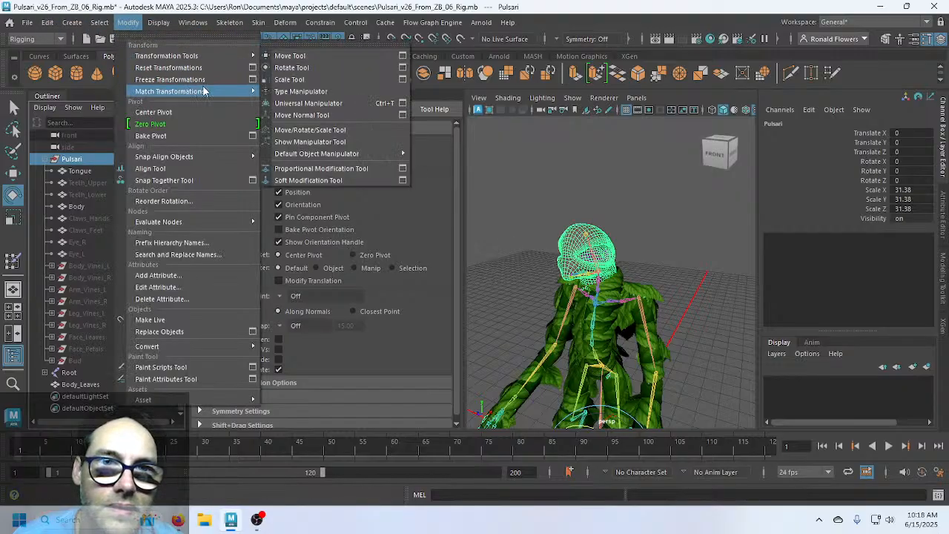
mouse_move(211, 92)
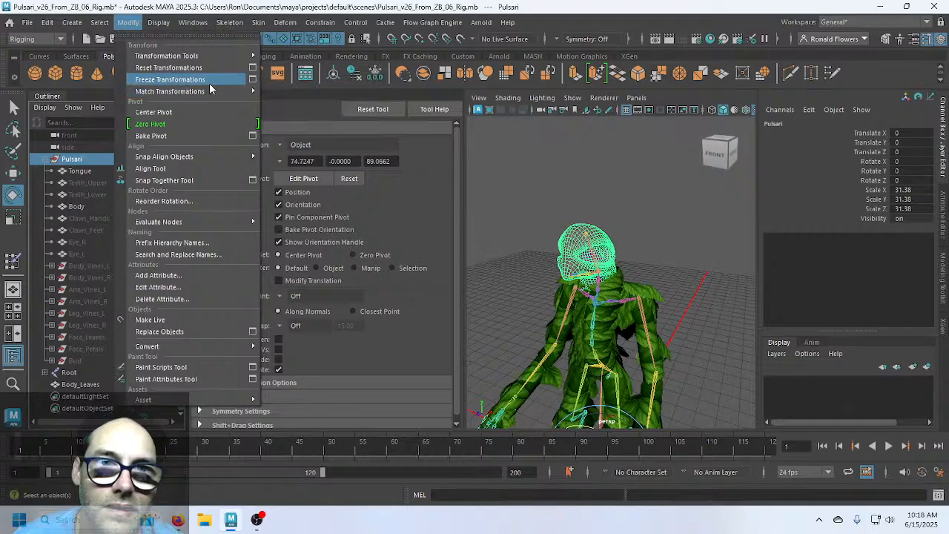
click(209, 83)
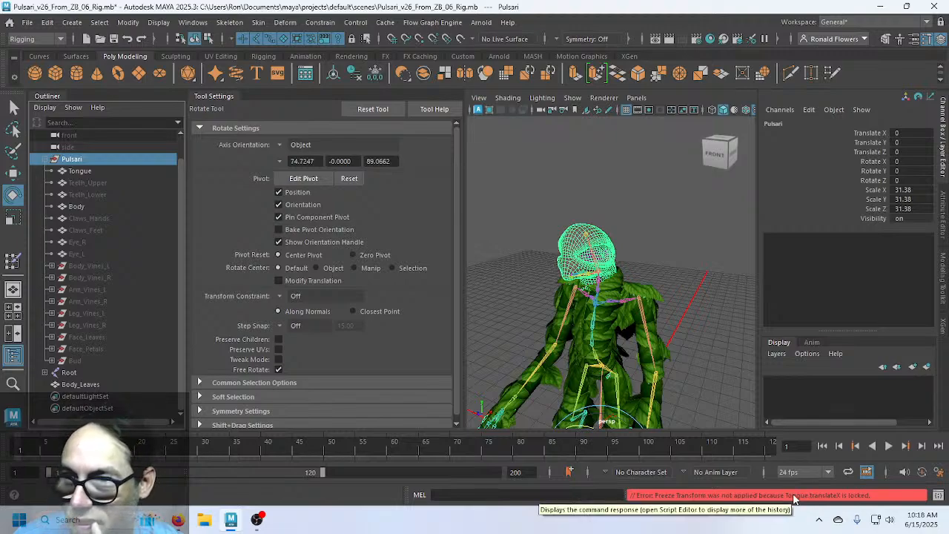
click(79, 171)
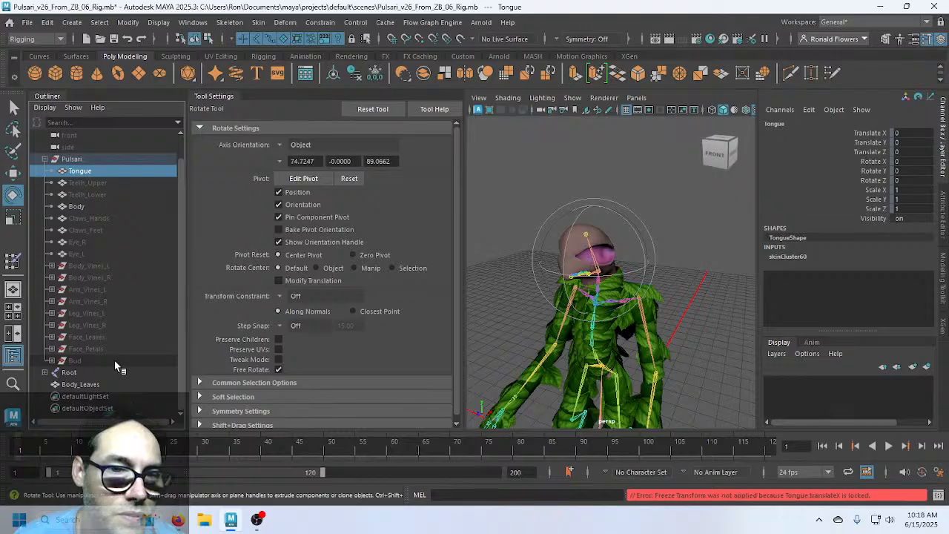
shift+click(74, 360)
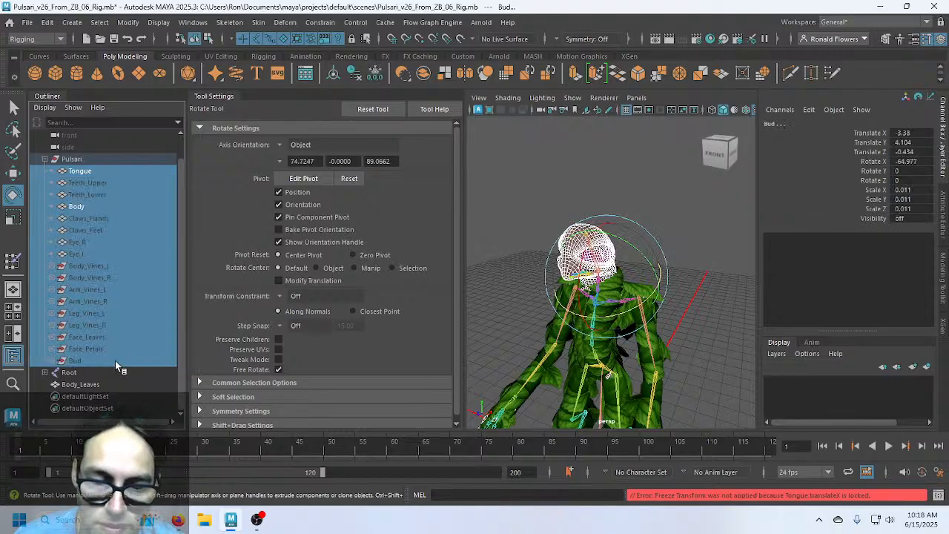
key(shift+p)
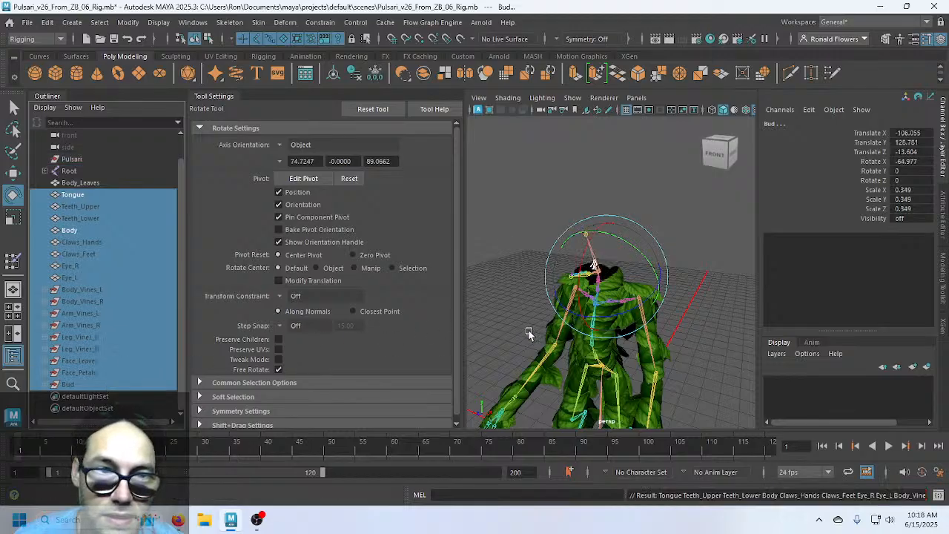
scroll(528, 333, down, 5)
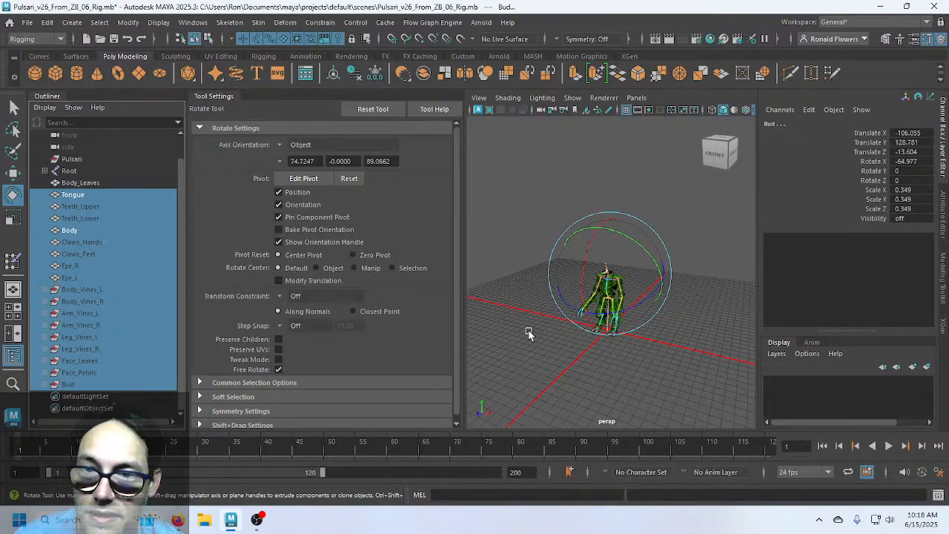
scroll(528, 332, up, 5)
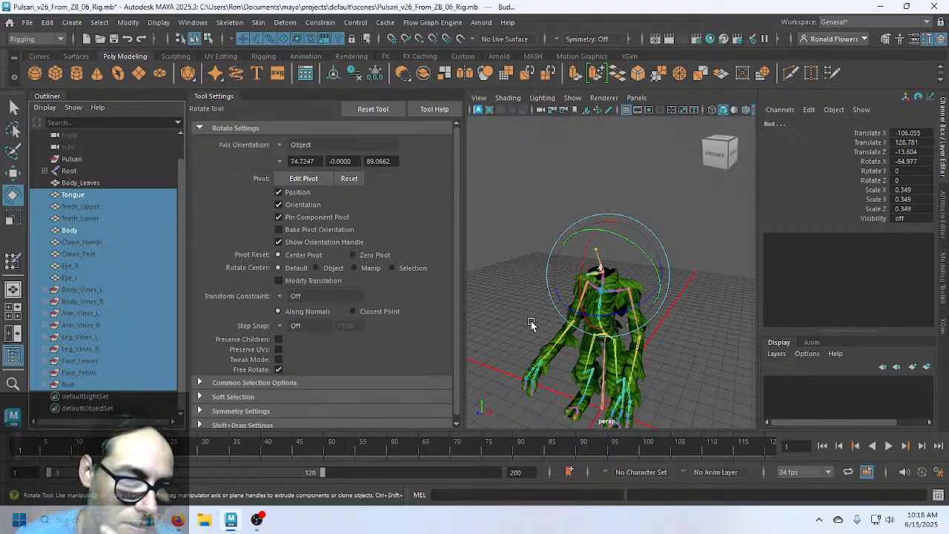
key(ctrl+z)
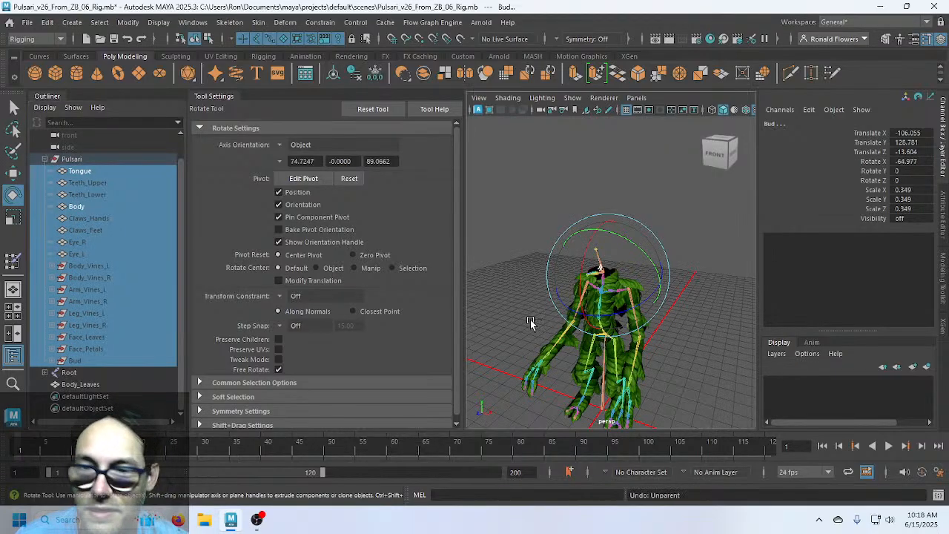
click(530, 322)
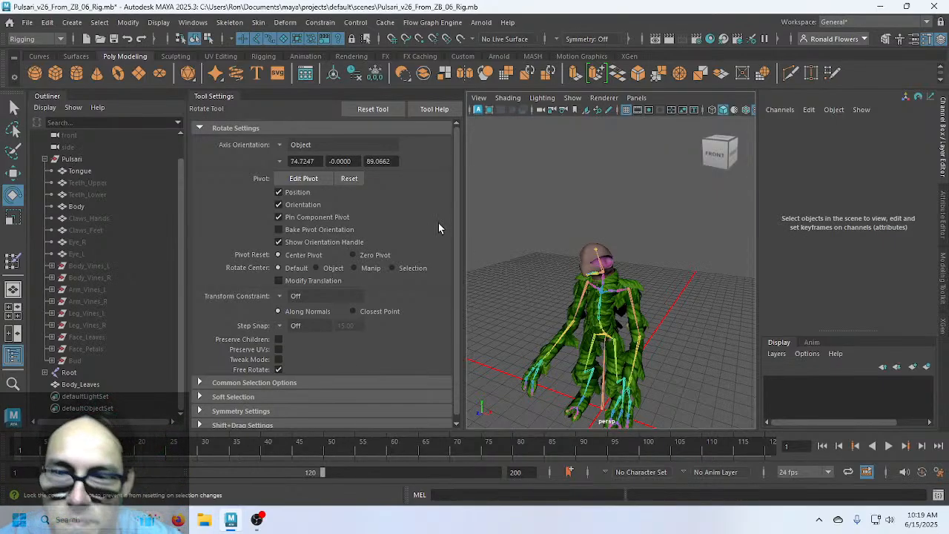
click(112, 158)
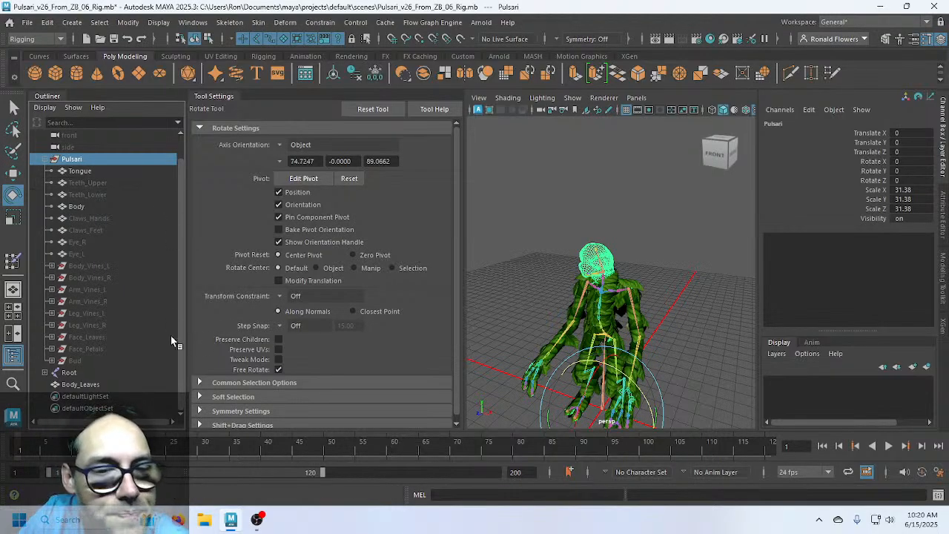
click(80, 384)
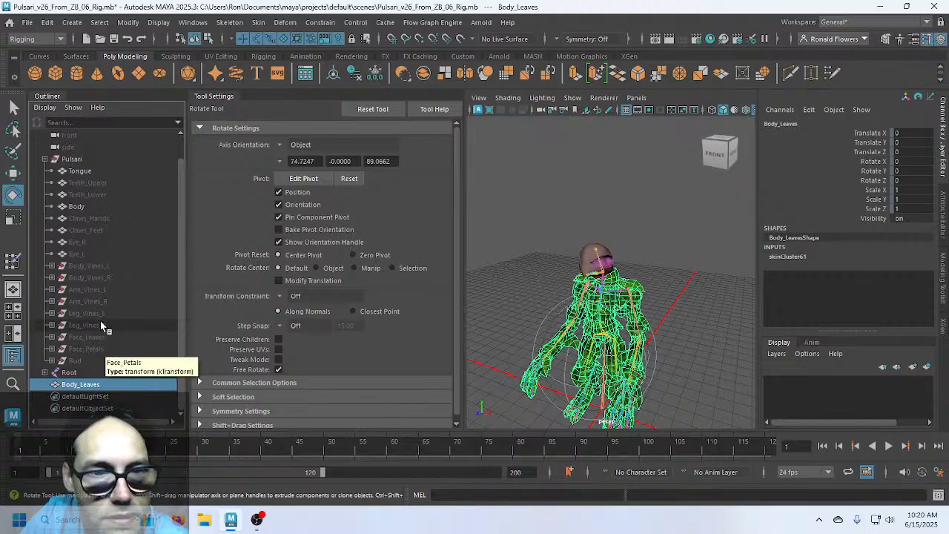
click(81, 172)
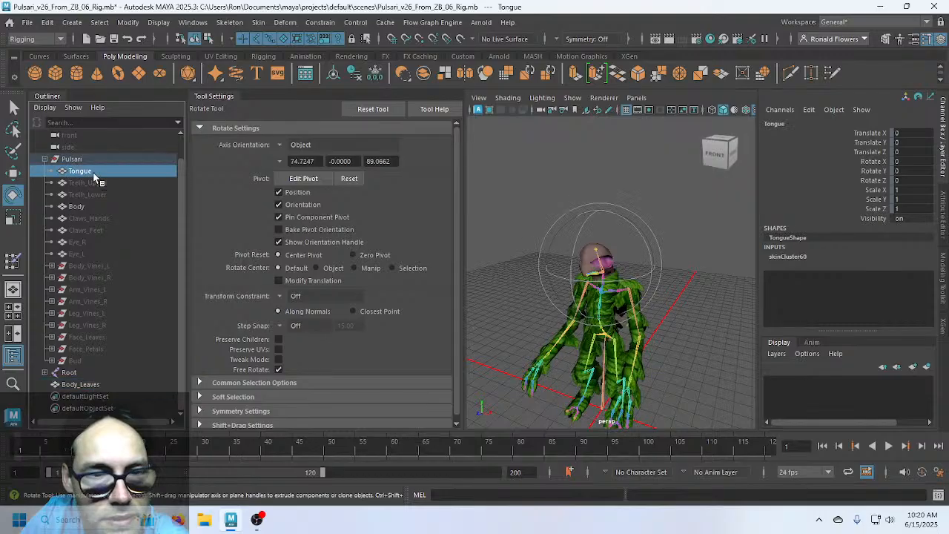
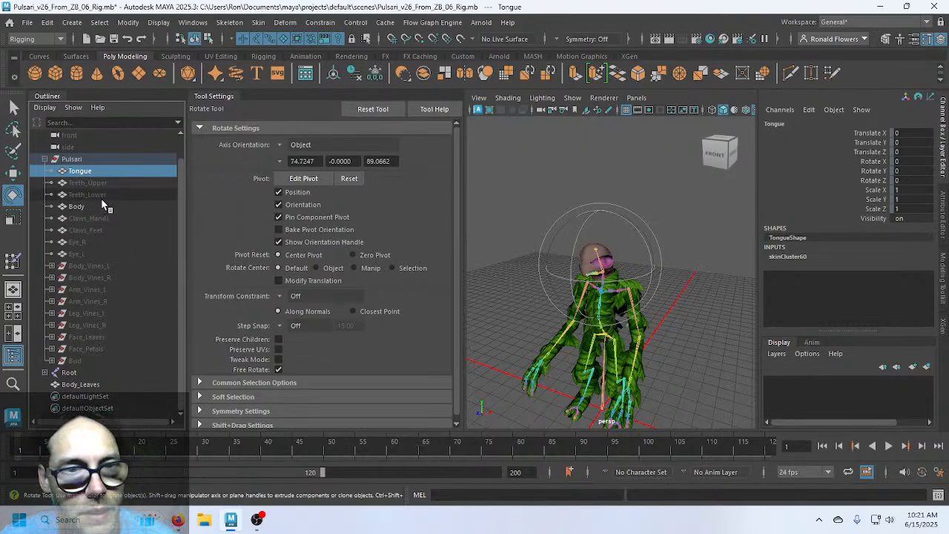
Inspect the Teeth, Claws_Feet, Eye_R and Eye_L meshes one by one
click(102, 195)
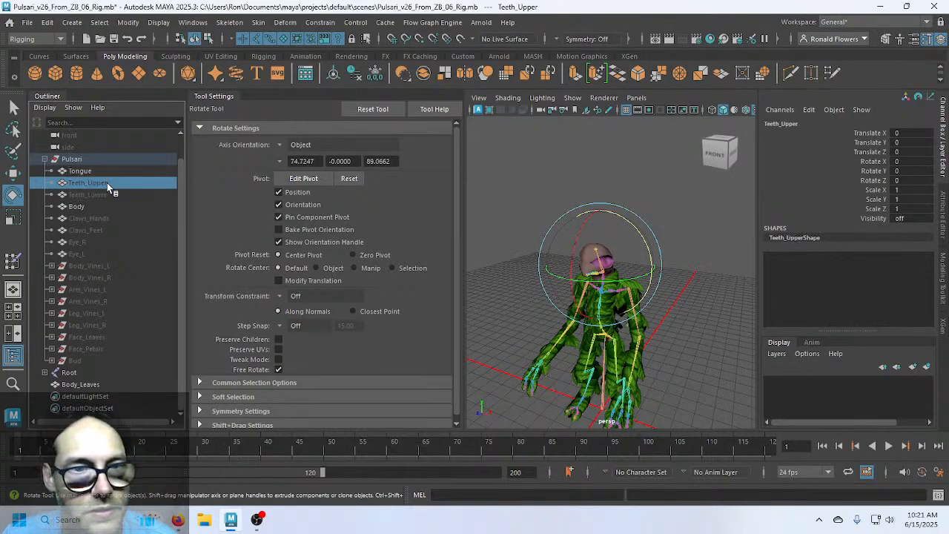
click(106, 229)
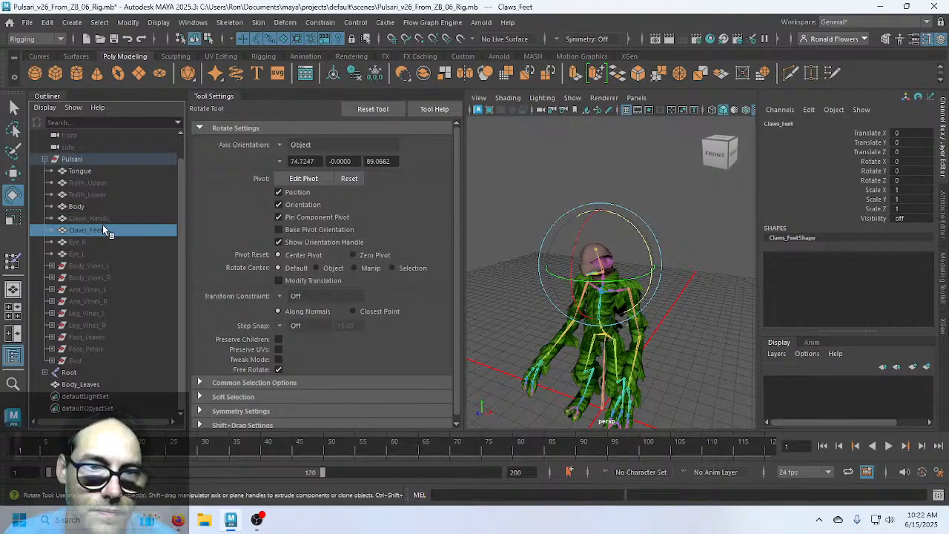
click(100, 240)
click(100, 253)
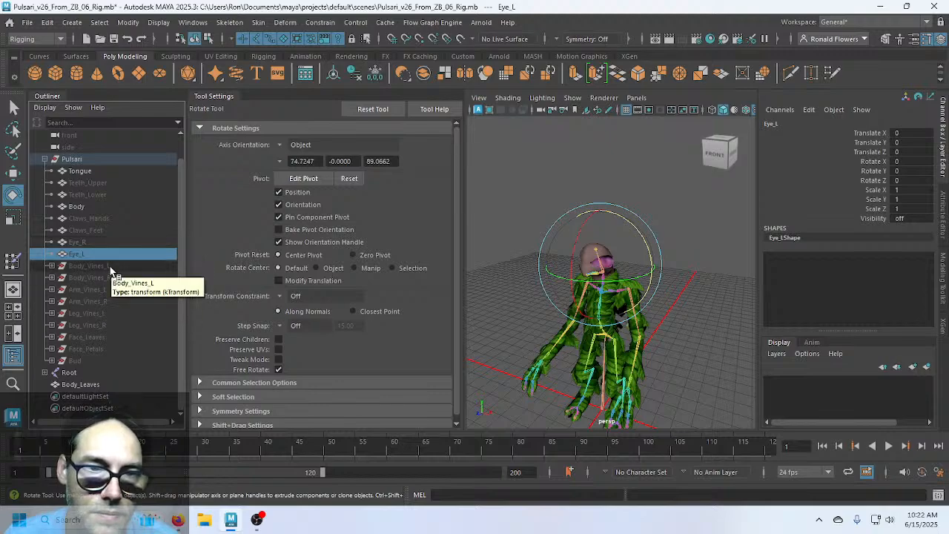
Expand Body_Vines_L to list Vine1–Vine18, then select the Tongue mesh
click(52, 266)
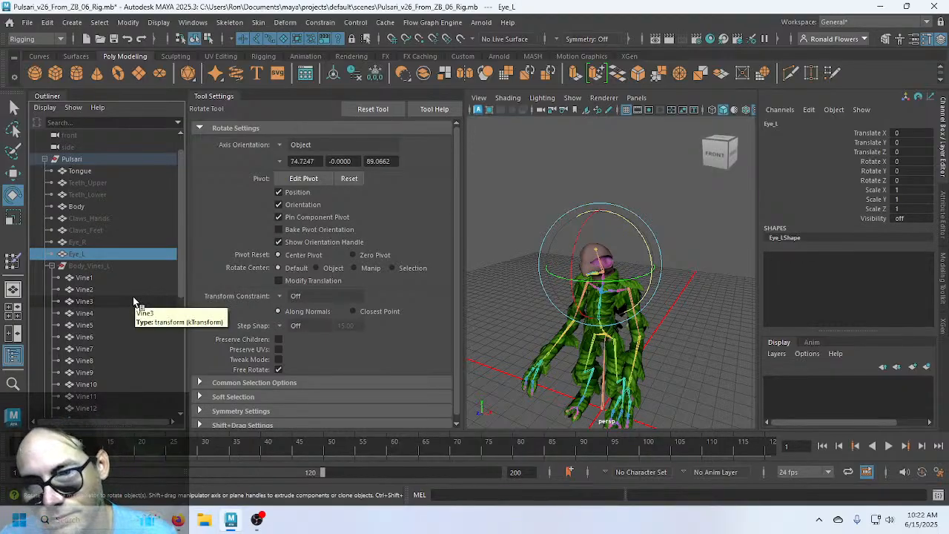
scroll(133, 297, down, 5)
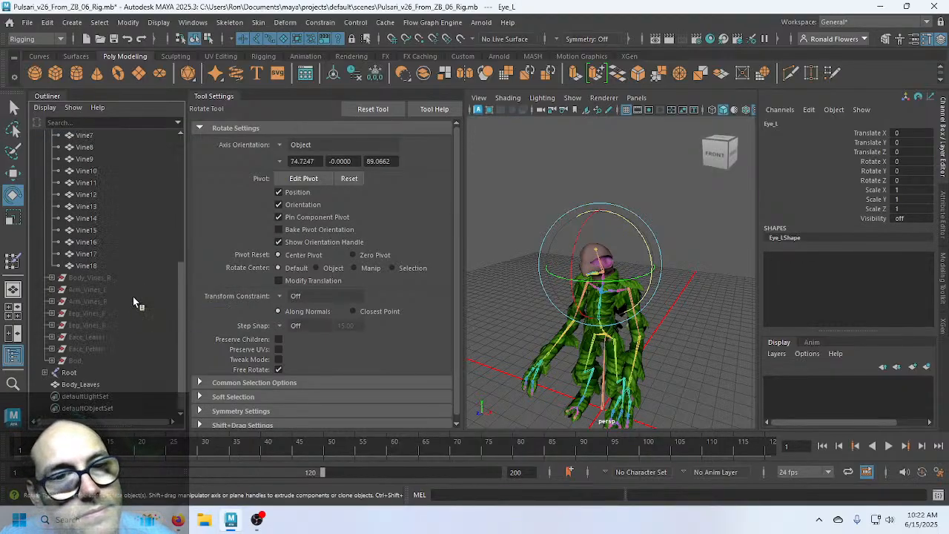
scroll(133, 299, up, 3)
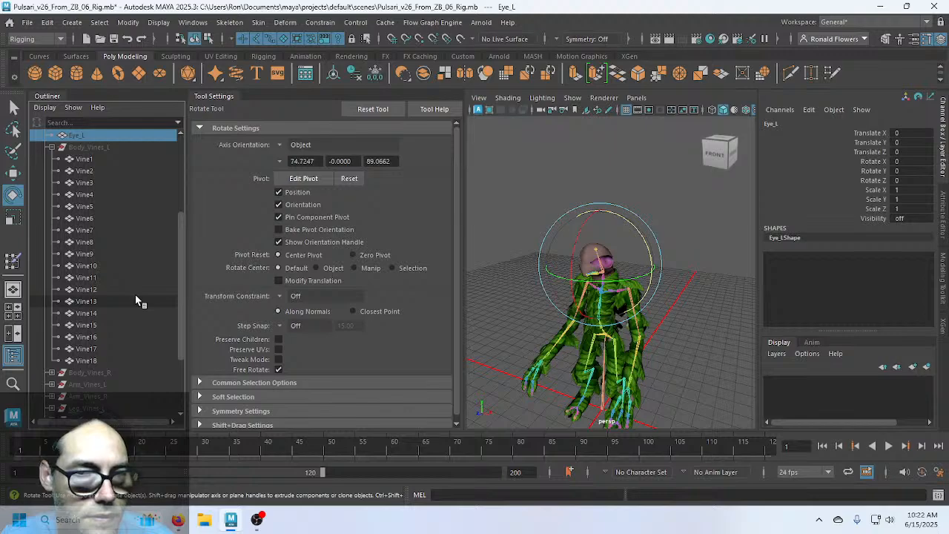
scroll(136, 296, up, 4)
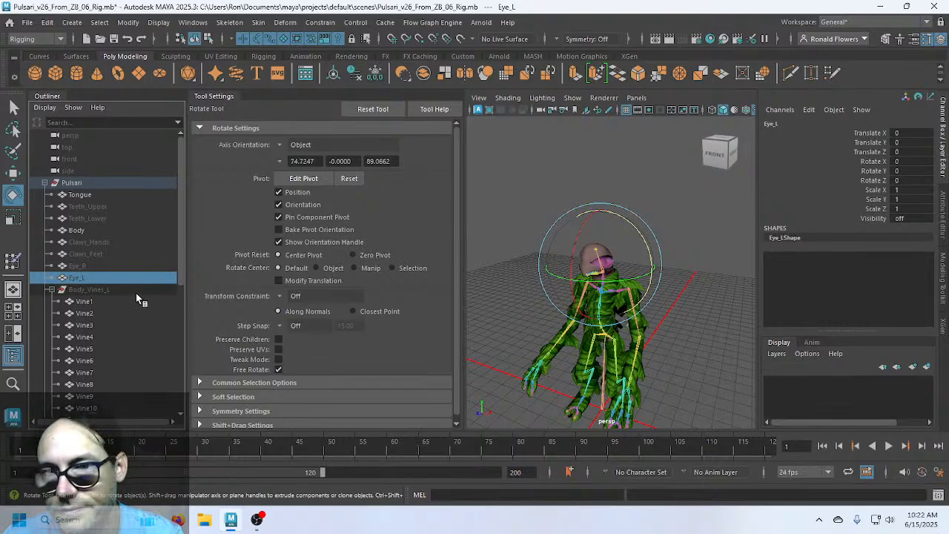
click(95, 193)
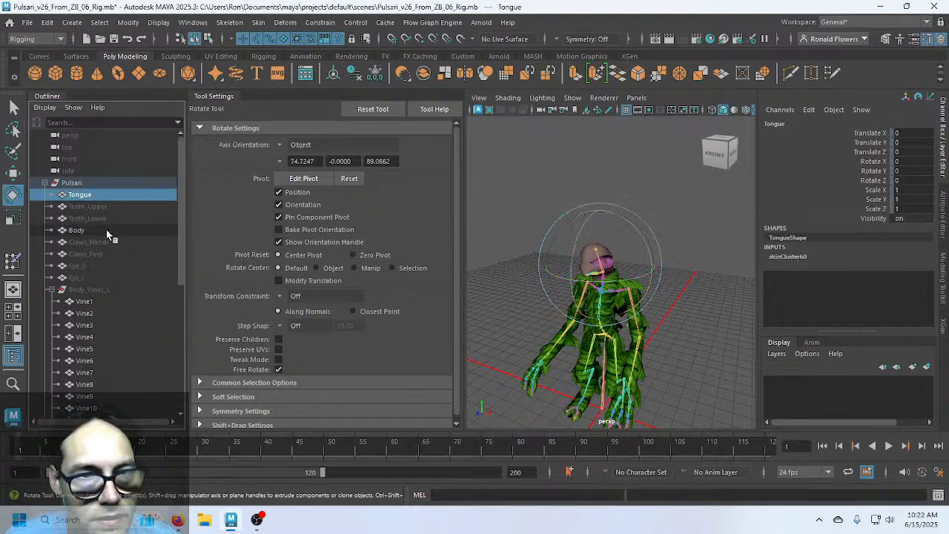
Add Vine1–Vine18 of both Body_Vines_L and Body_Vines_R to the selection
click(126, 301)
scroll(123, 304, down, 5)
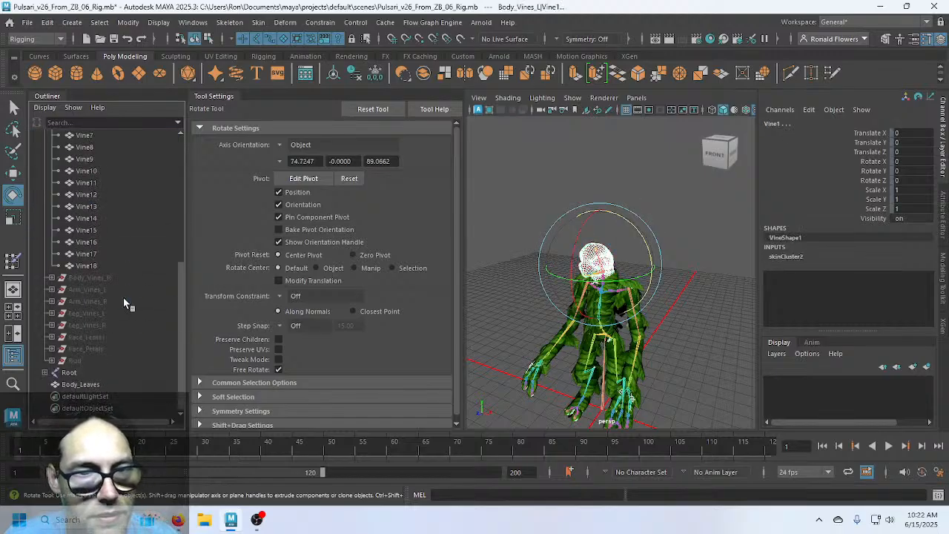
shift+click(110, 264)
click(52, 277)
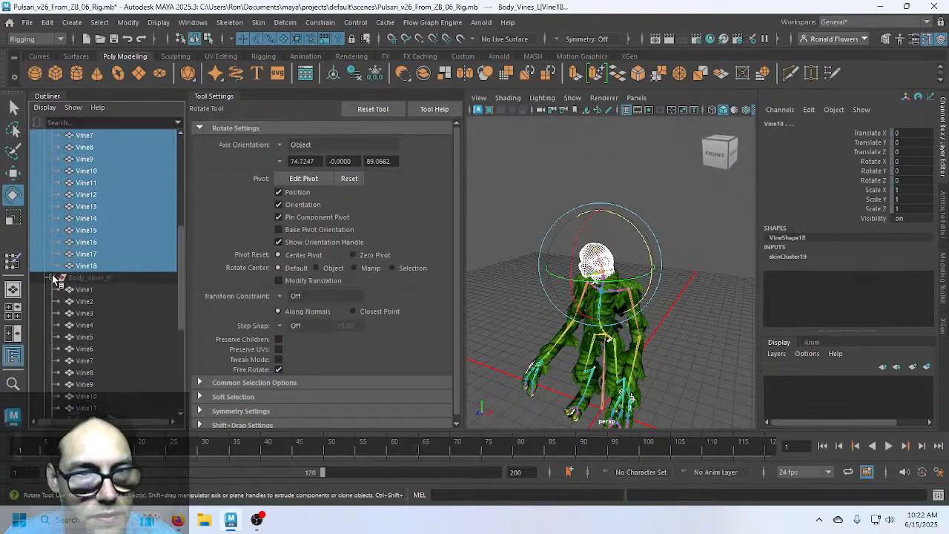
click(103, 292)
scroll(103, 294, down, 5)
shift+click(111, 275)
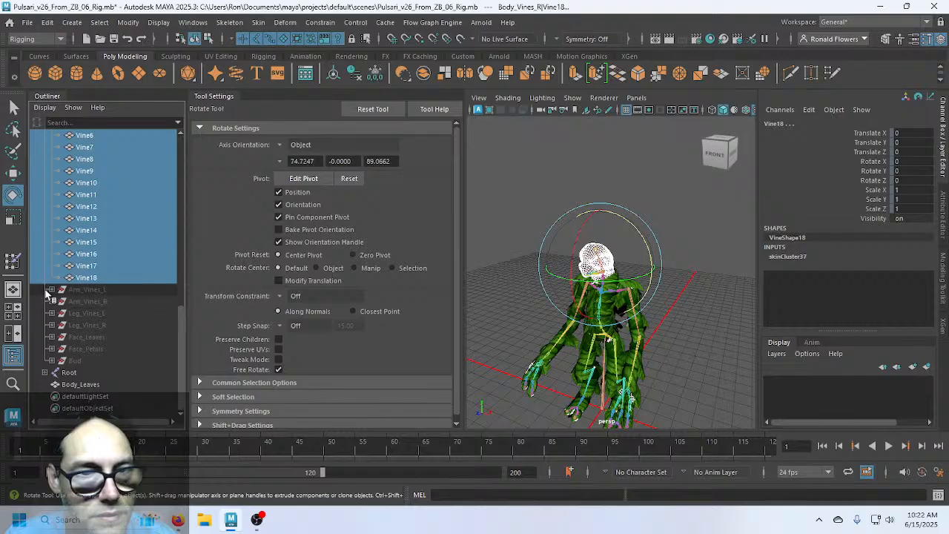
Add Vine24–Vine29 of Arm_Vines_L and Arm_Vines_R to the selection
click(51, 289)
ctrl+click(89, 301)
shift+click(108, 360)
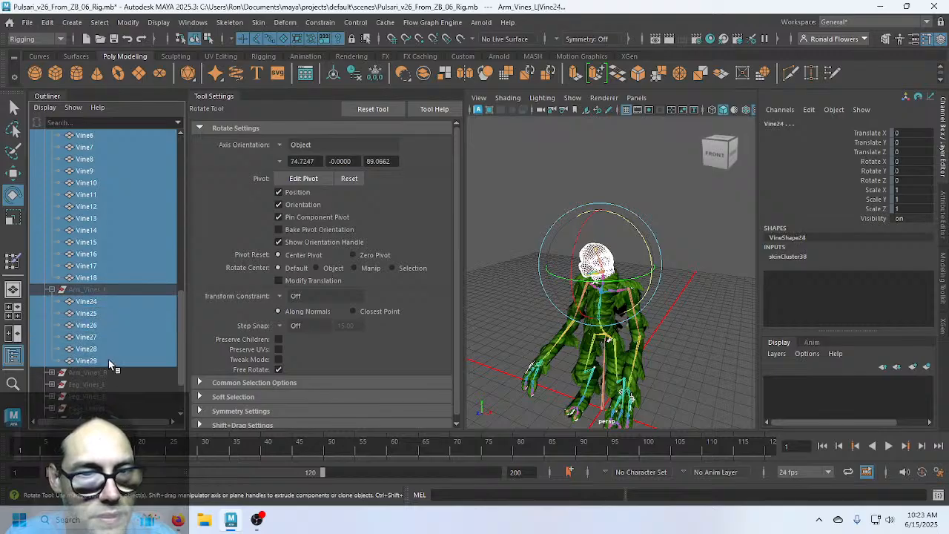
scroll(133, 346, down, 2)
click(52, 301)
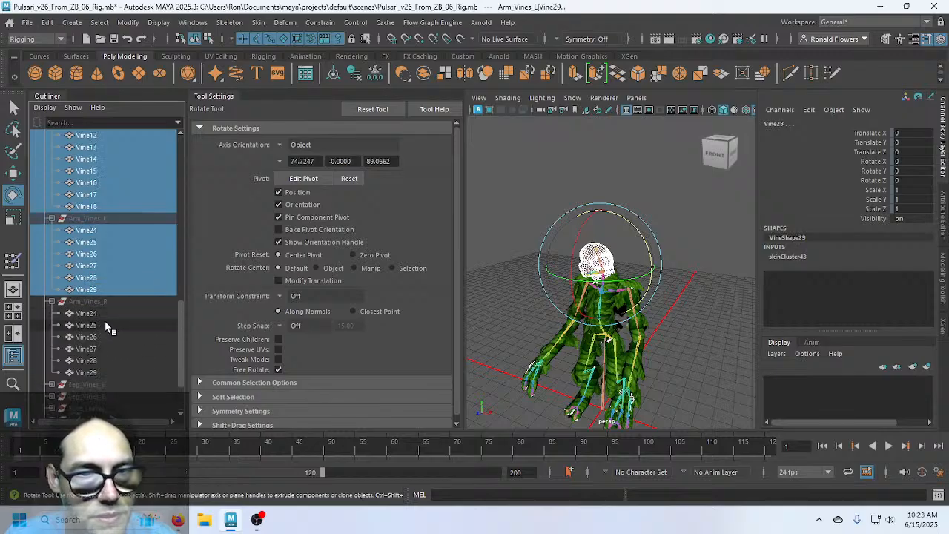
ctrl+click(104, 315)
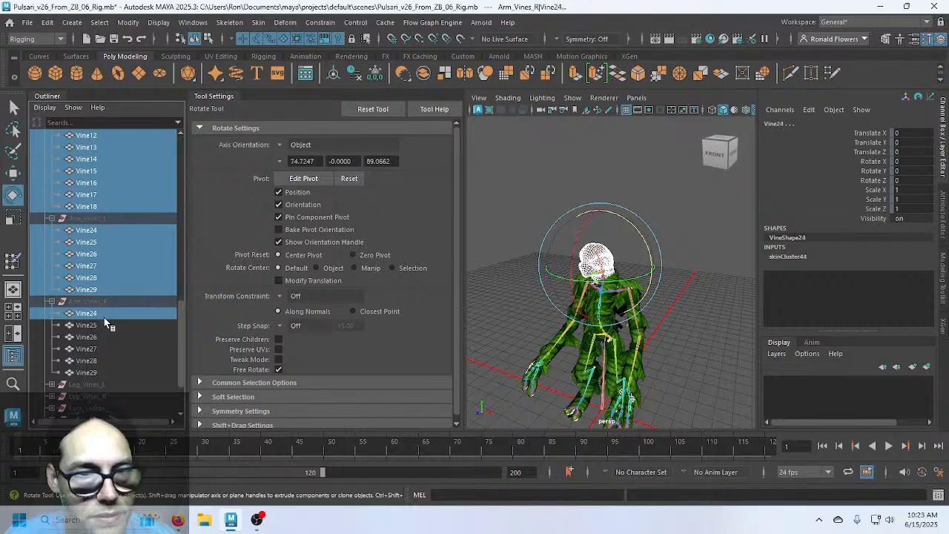
shift+click(109, 372)
Add Vine19–Vine23 of Leg_Vines_L and Leg_Vines_R to the selection
scroll(110, 363, down, 2)
ctrl+click(59, 313)
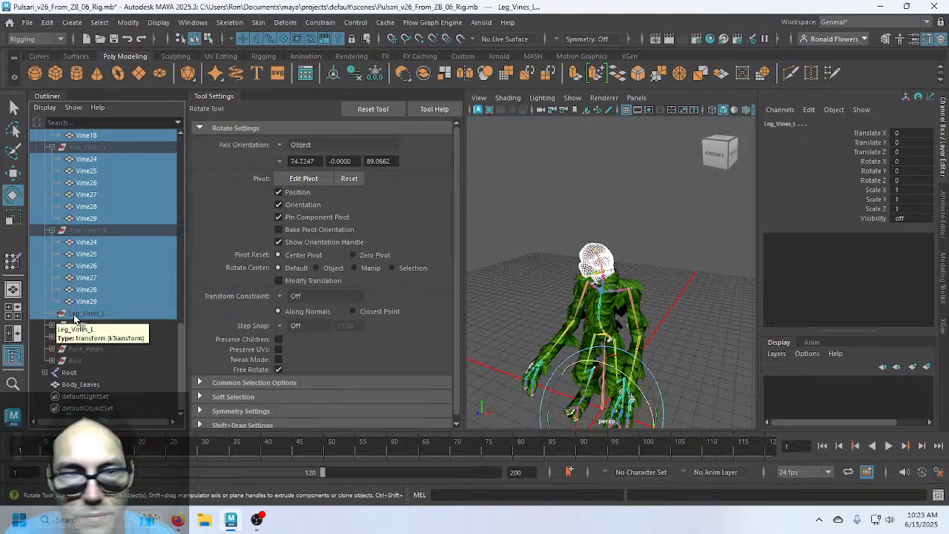
ctrl+click(59, 314)
click(49, 313)
ctrl+click(85, 324)
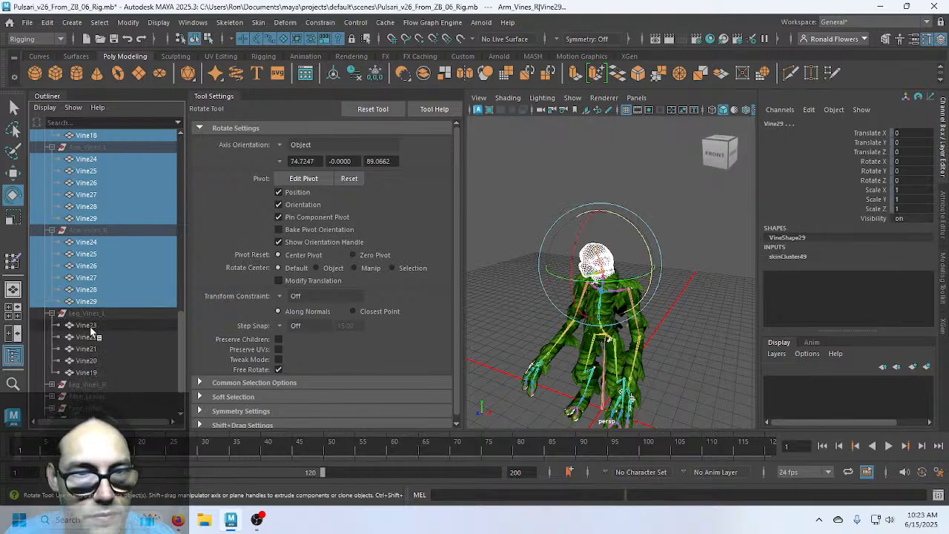
shift+click(99, 369)
scroll(124, 355, down, 2)
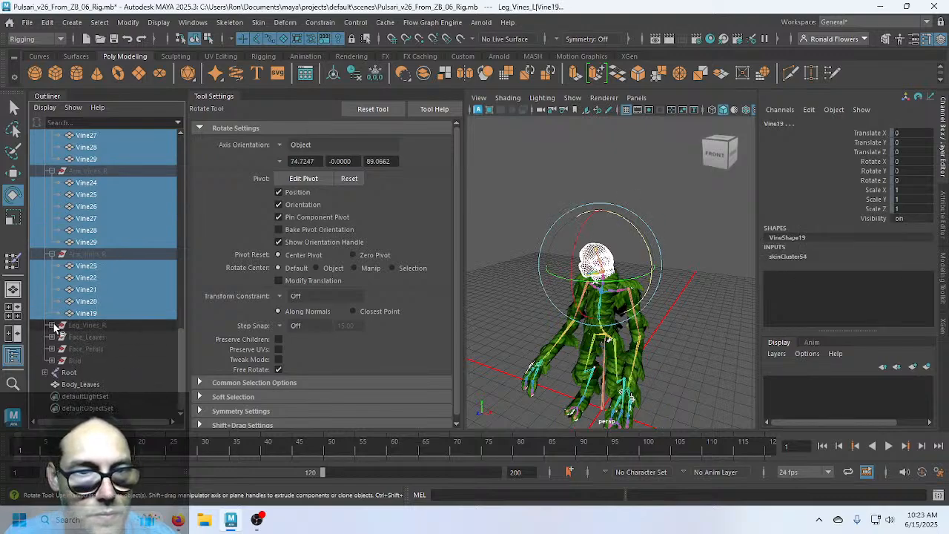
click(50, 325)
ctrl+click(101, 337)
shift+click(109, 380)
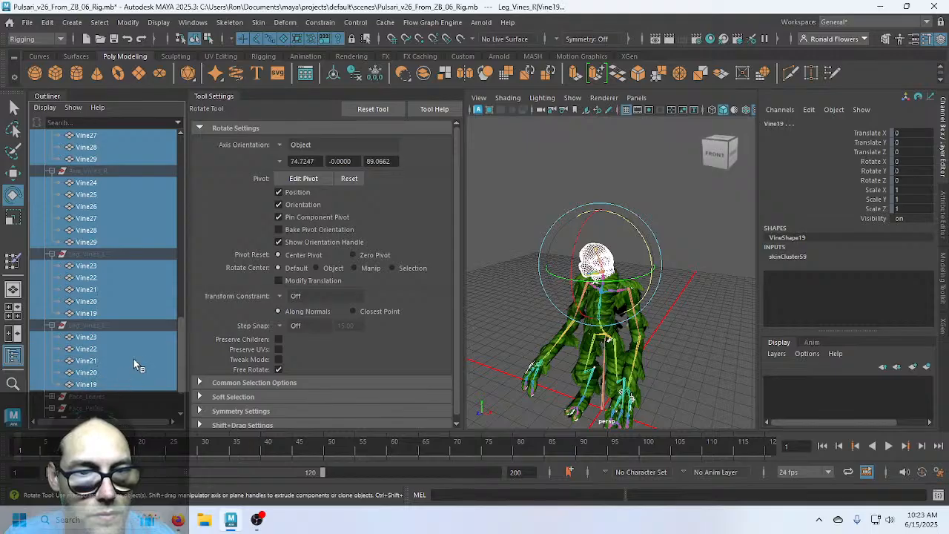
scroll(133, 363, down, 2)
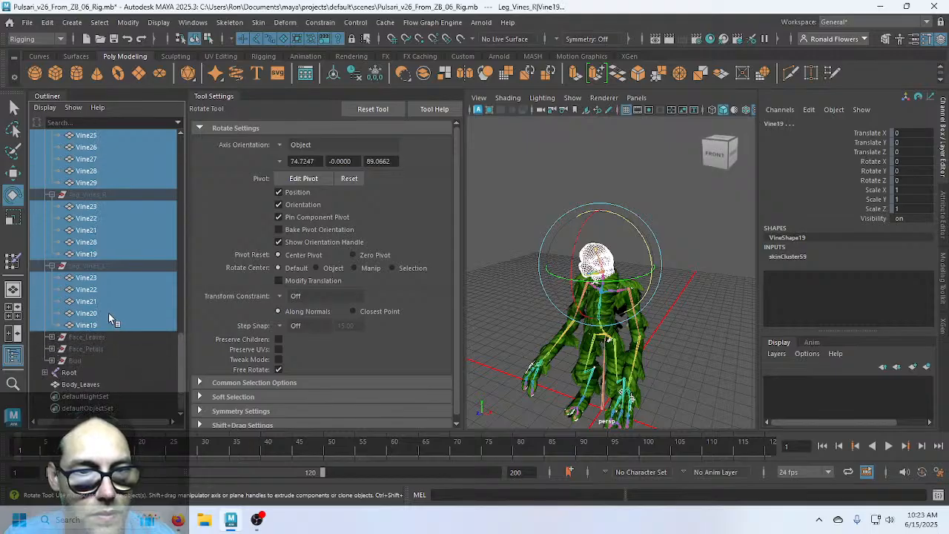
scroll(113, 305, up, 10)
scroll(113, 304, up, 4)
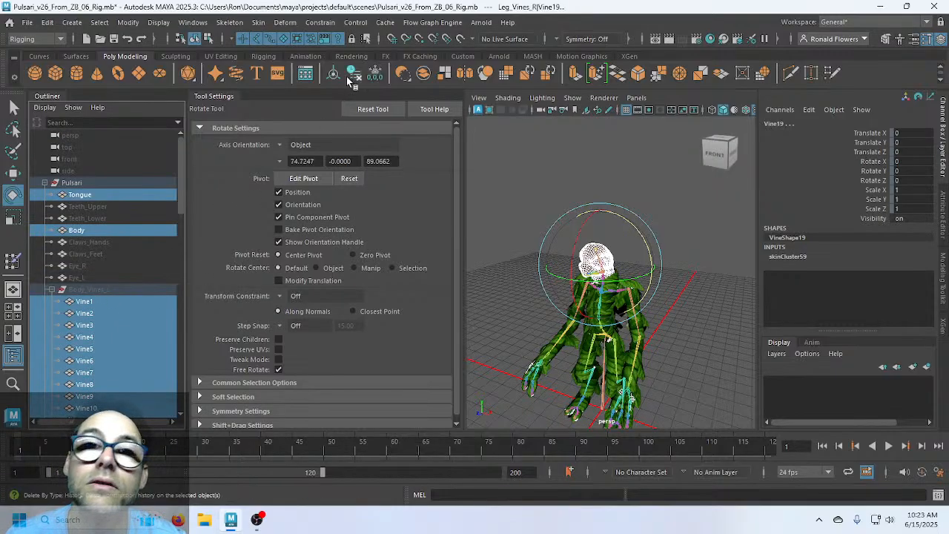
Unbind skin from the selected meshes with History set to Keep history
click(258, 22)
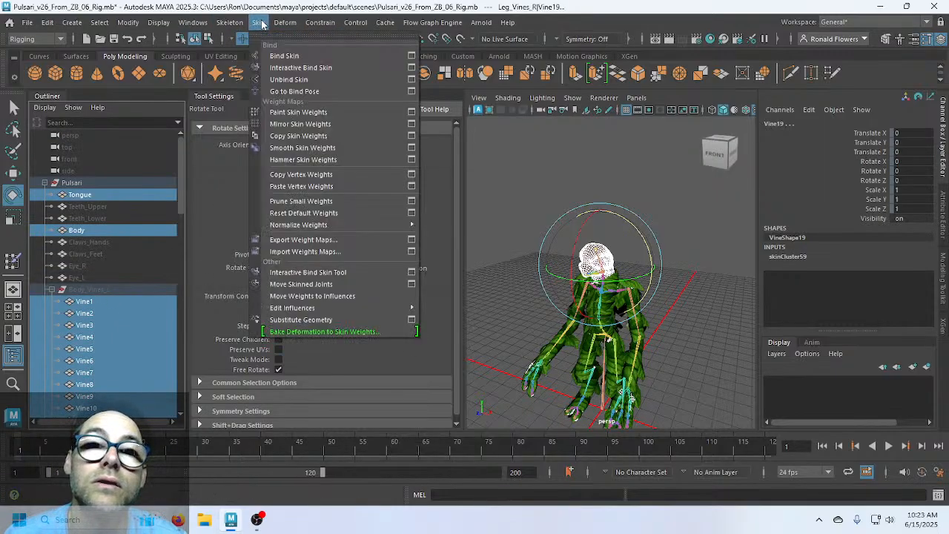
click(411, 80)
click(723, 232)
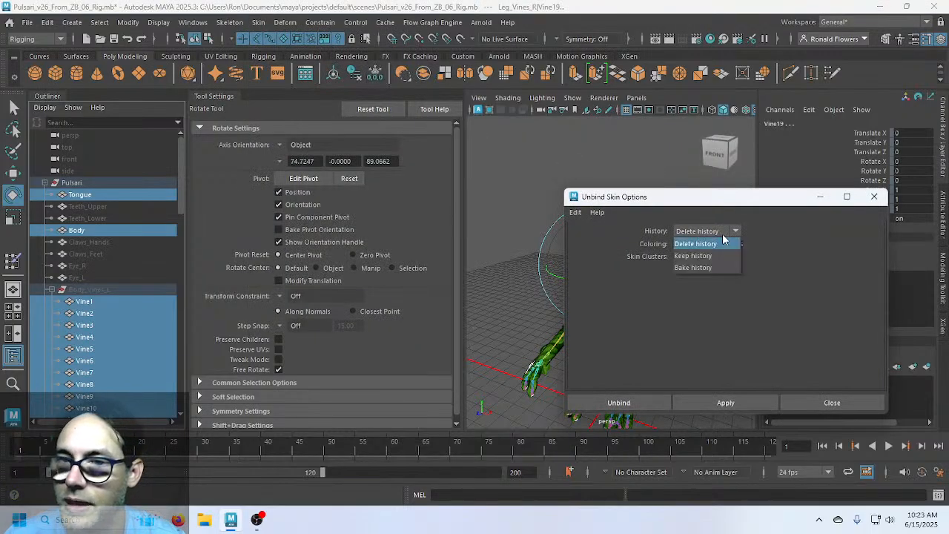
click(726, 257)
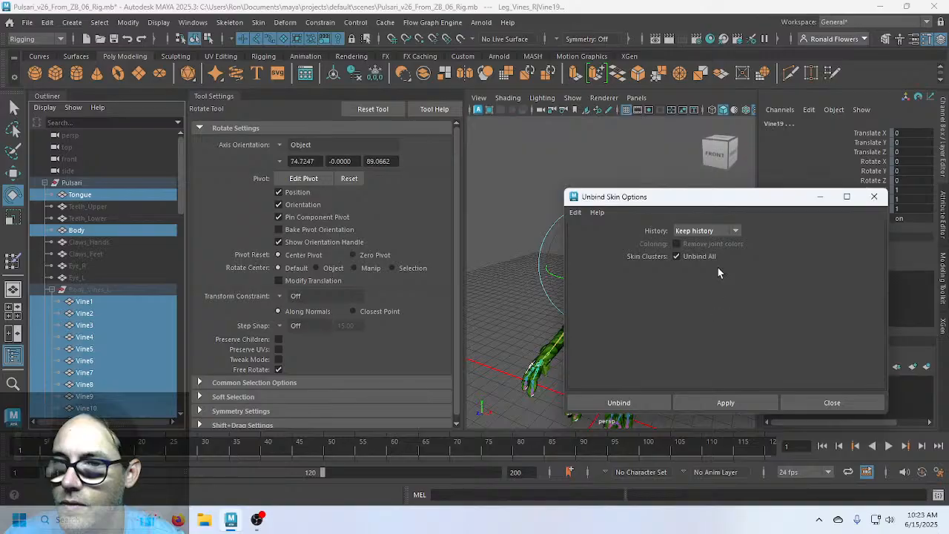
click(618, 402)
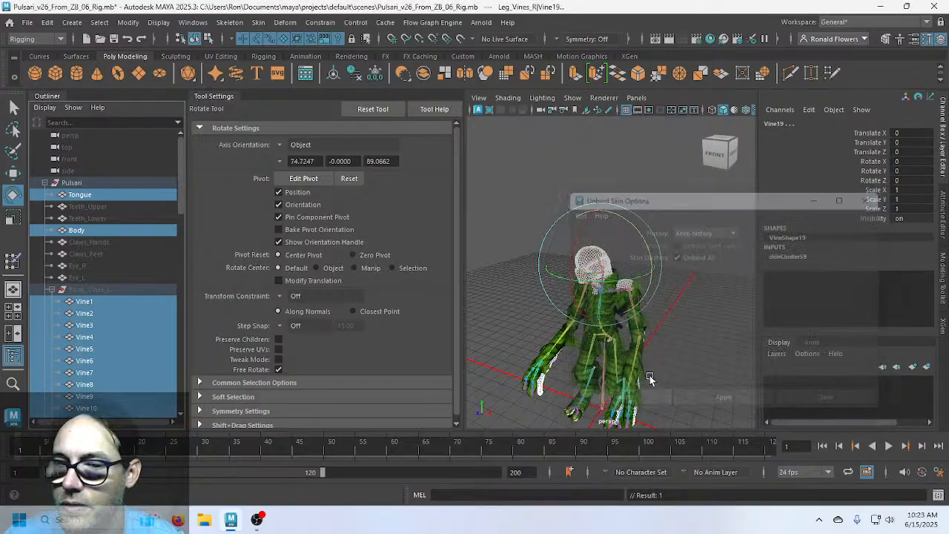
Clear the selection and select the Body_Leaves mesh
click(539, 182)
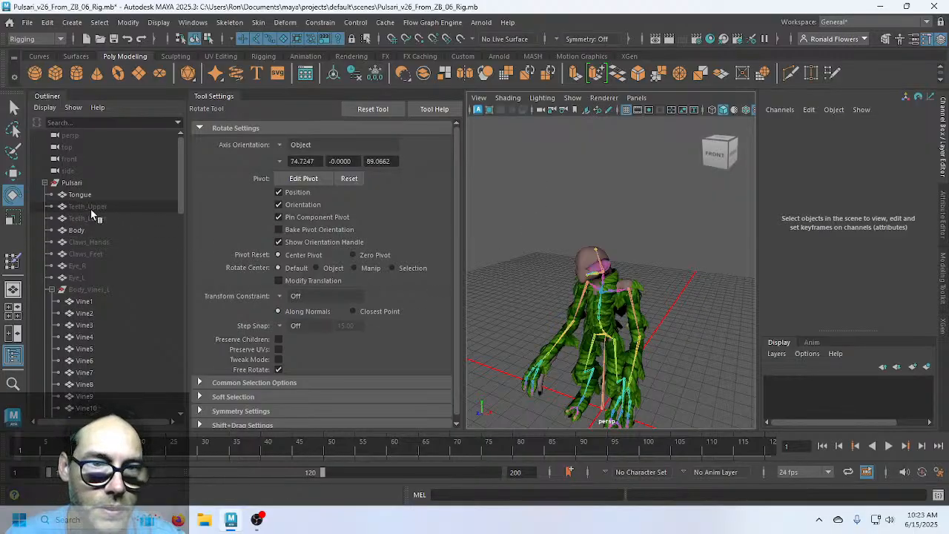
scroll(111, 287, down, 10)
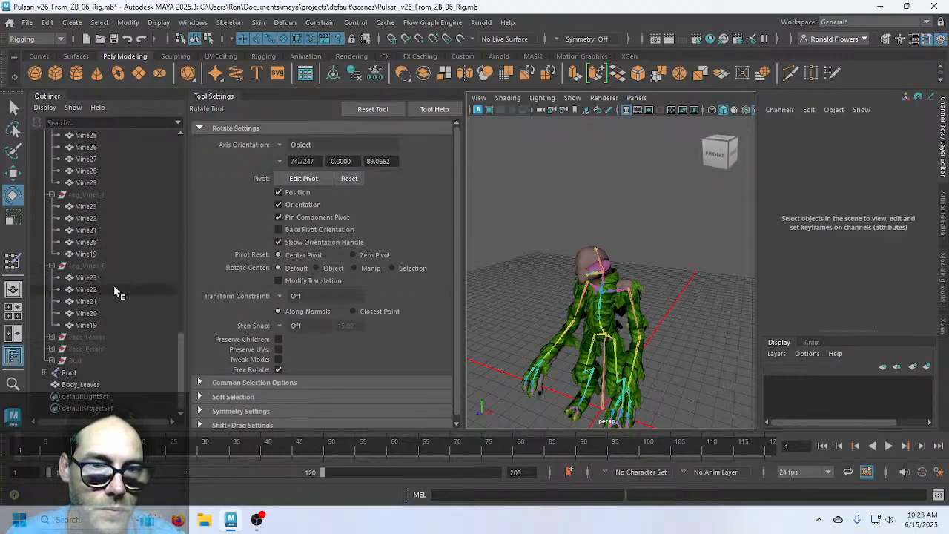
click(90, 385)
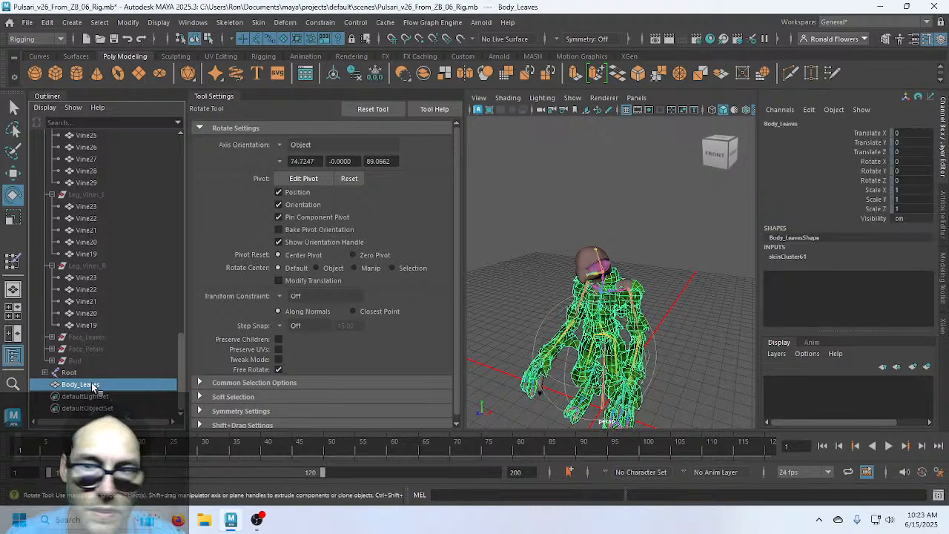
Freeze transformations on the Pulsari group so its scale becomes 1
scroll(105, 335, up, 10)
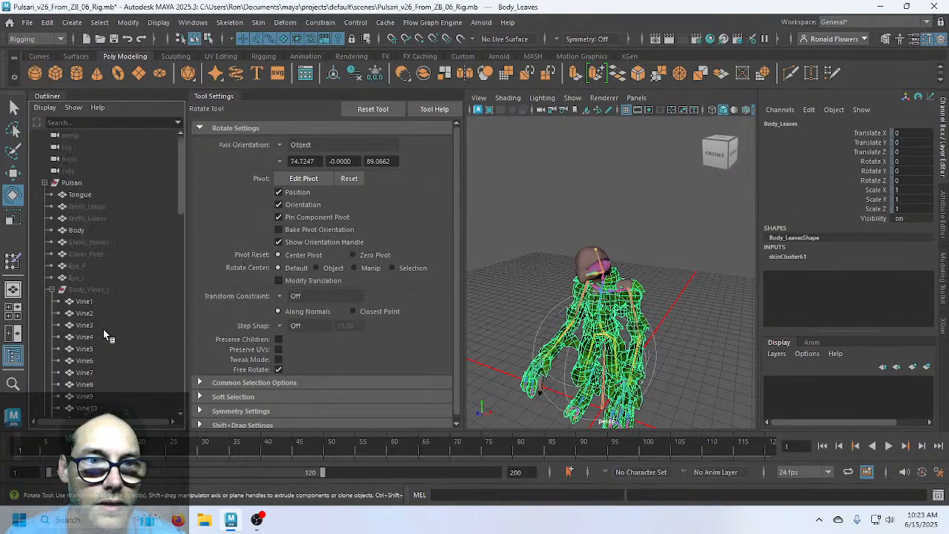
click(115, 186)
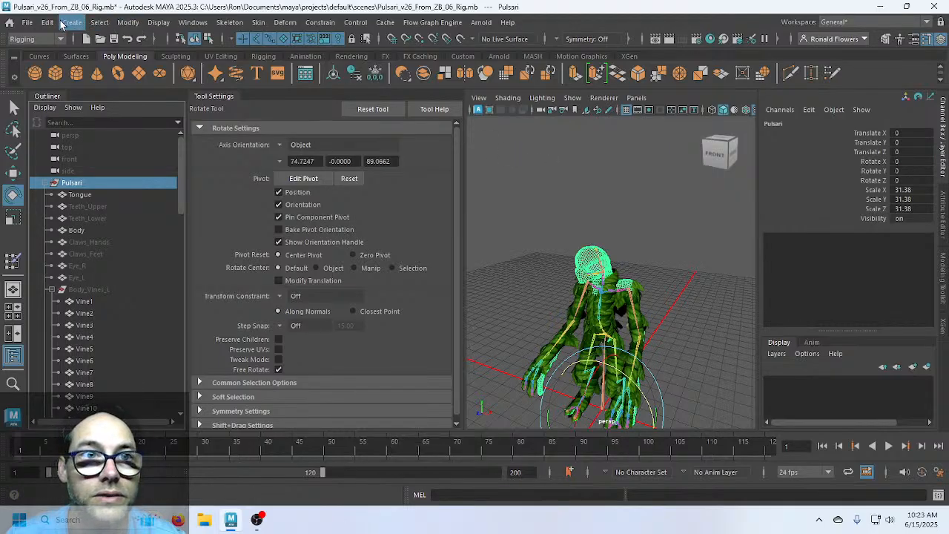
click(127, 23)
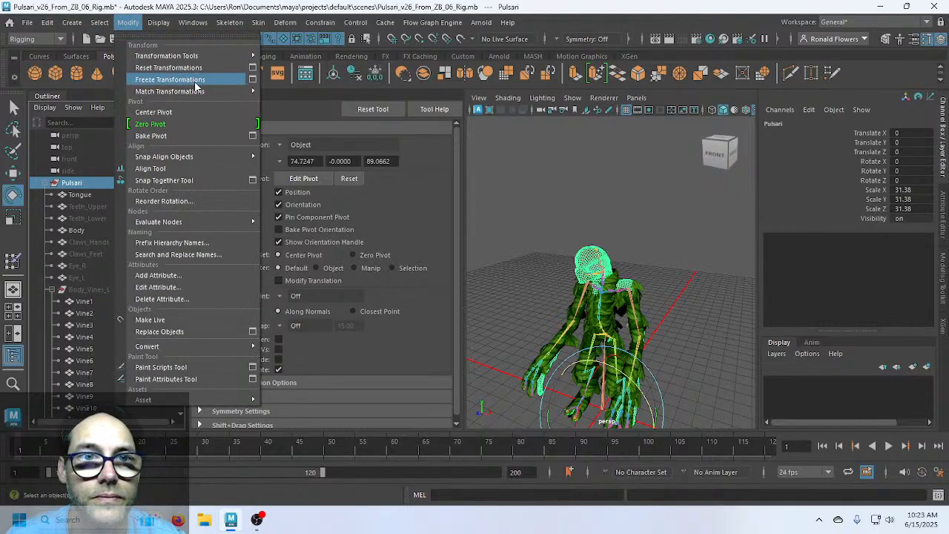
click(170, 79)
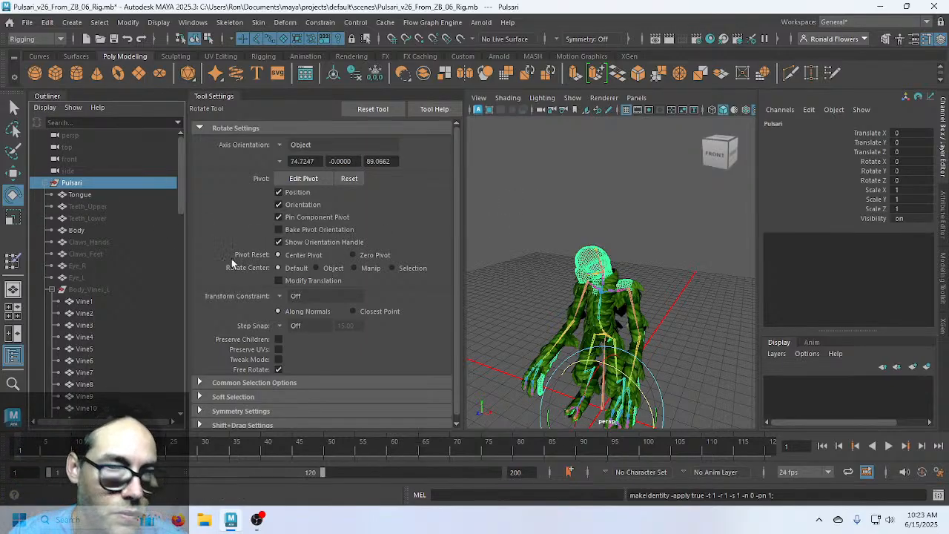
Inspect the Tongue and Body mesh histories, then select the whole Pulsari group
click(82, 195)
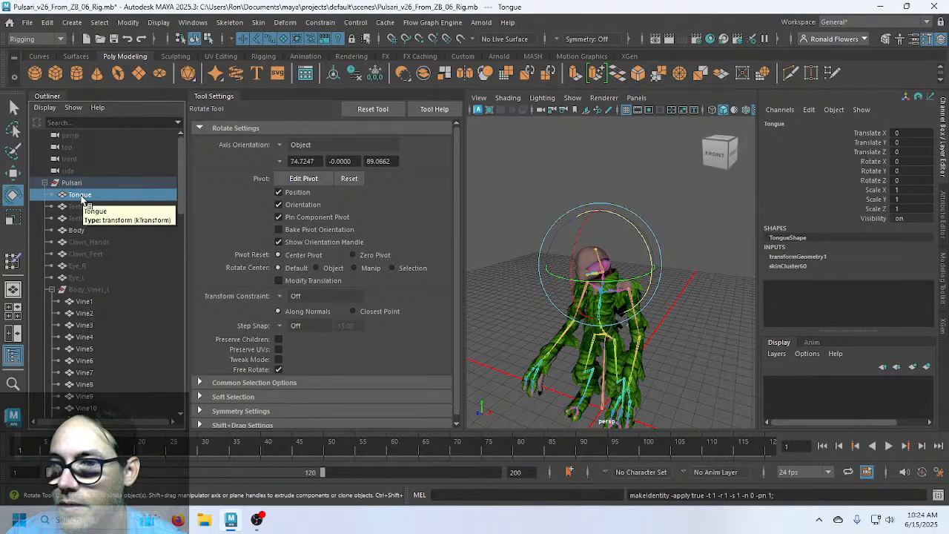
click(77, 231)
click(77, 184)
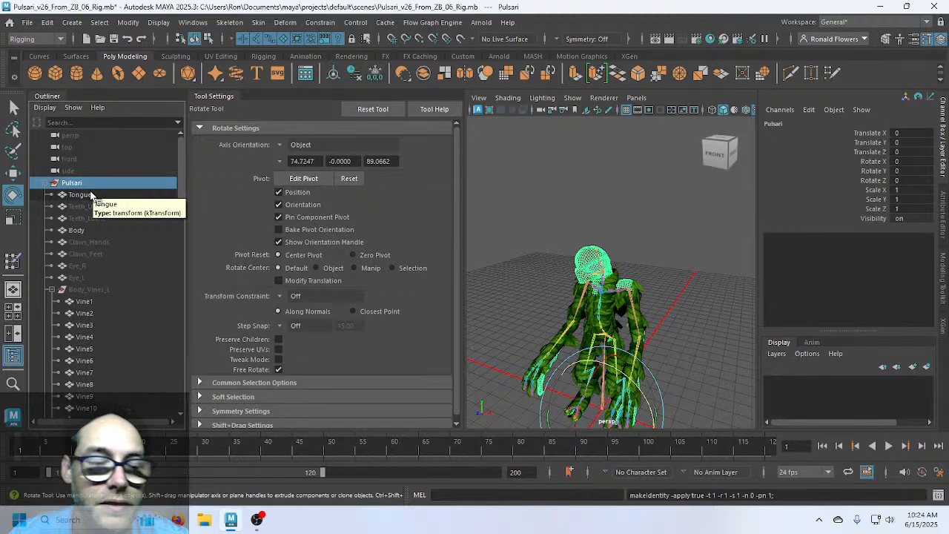
click(49, 24)
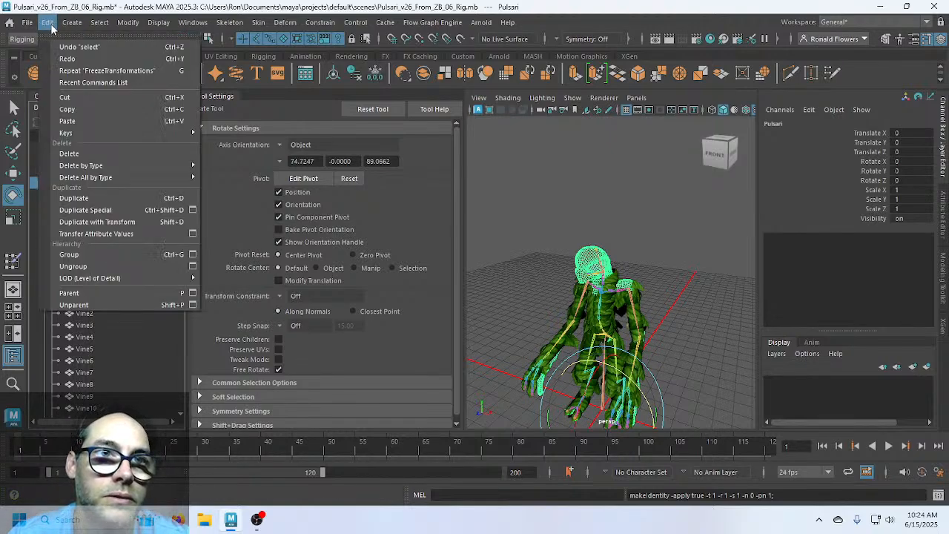
Delete non-deformer history on Pulsari and check the Tongue, Teeth, Body, claw and eye meshes
mouse_move(146, 183)
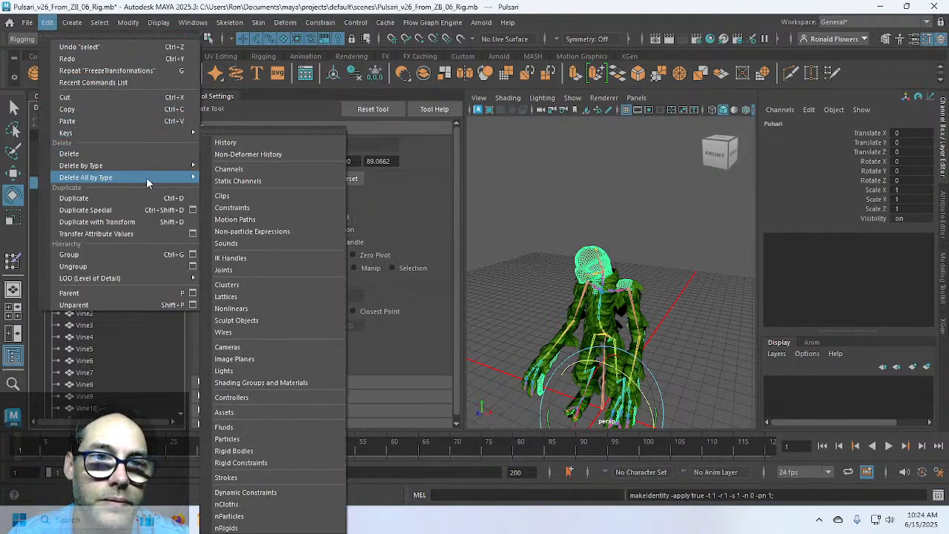
click(264, 153)
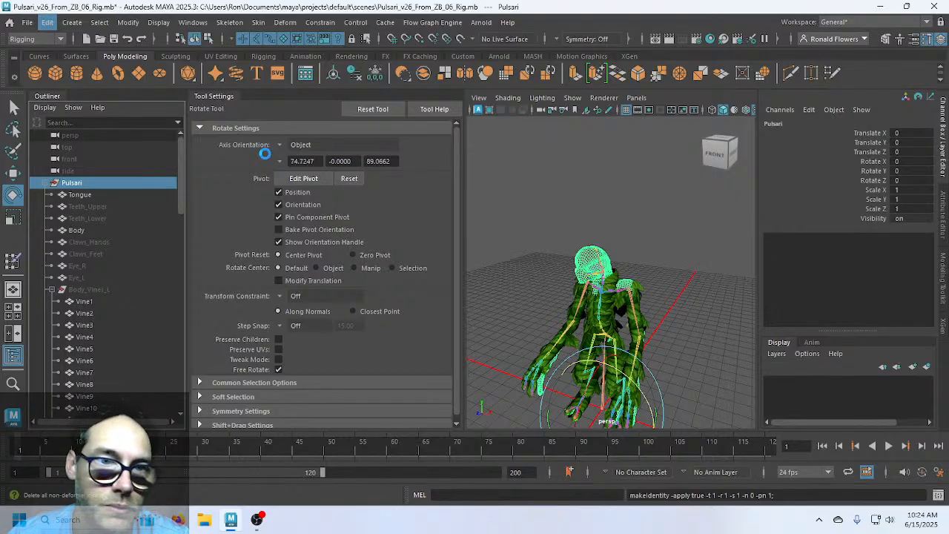
click(79, 195)
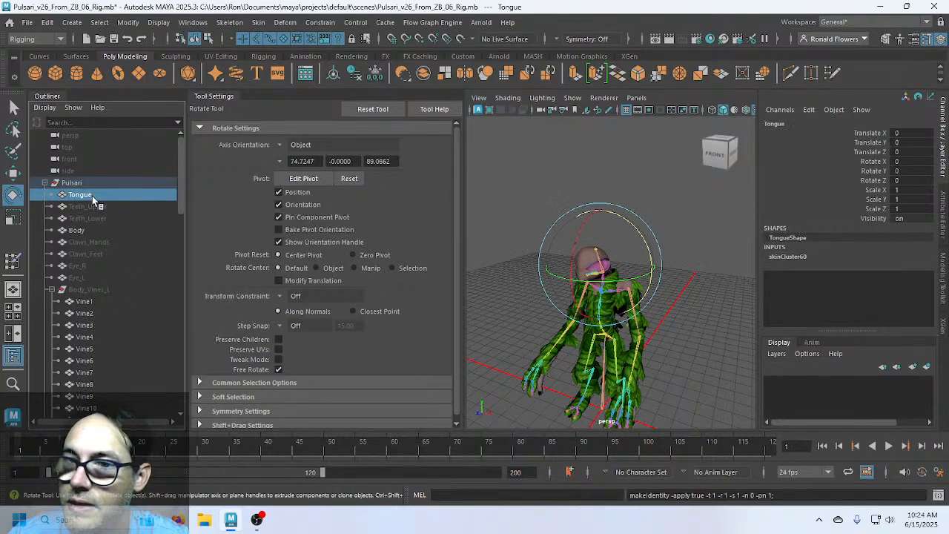
click(104, 206)
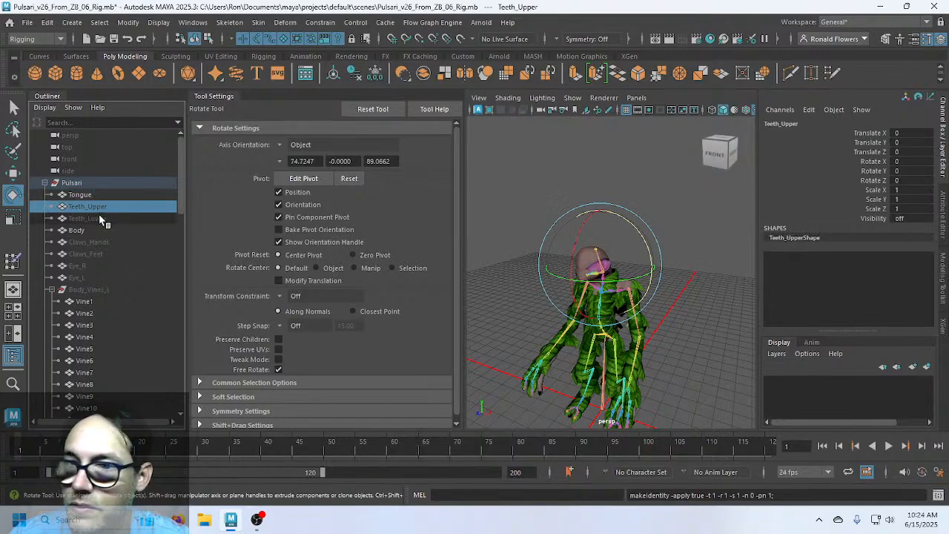
click(93, 231)
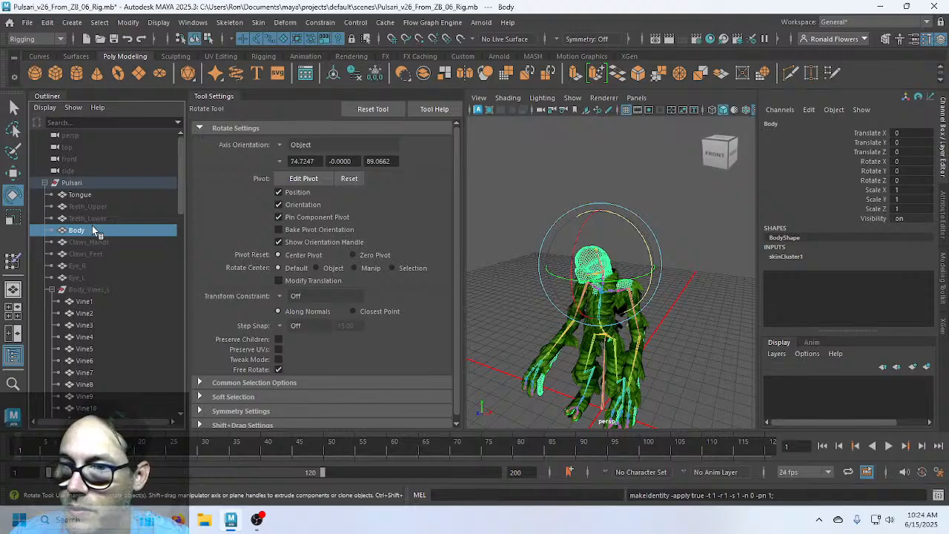
click(103, 242)
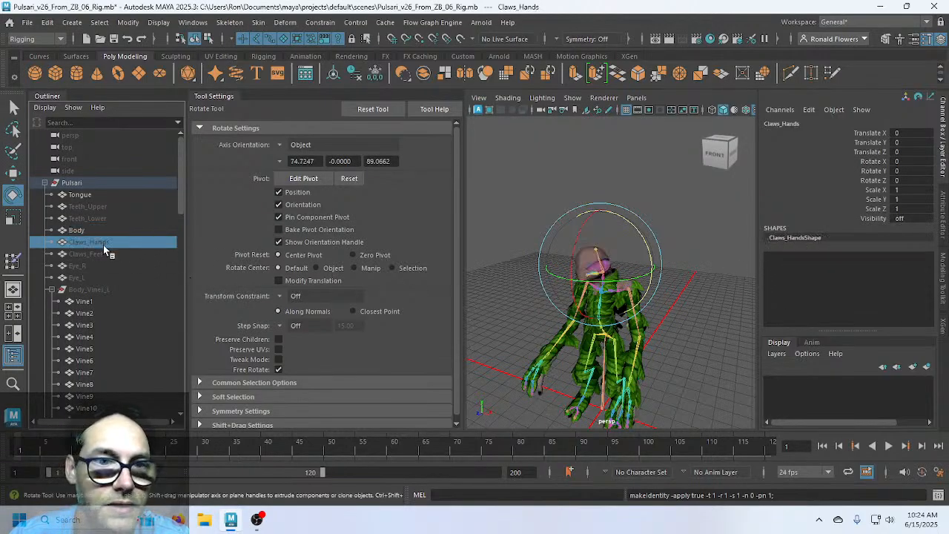
click(105, 255)
click(90, 265)
click(95, 277)
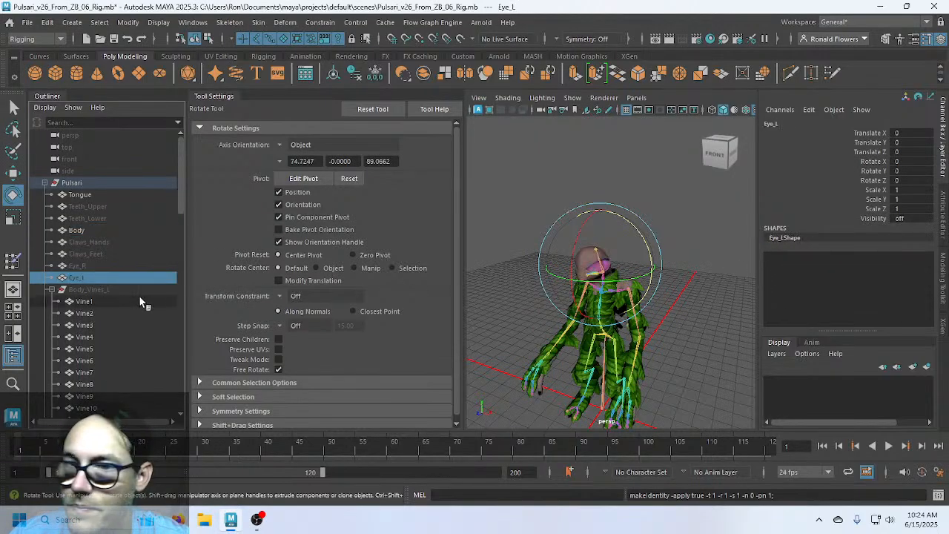
Check the inputs of the body and leg vine meshes after the cleanup
click(106, 303)
scroll(107, 299, down, 5)
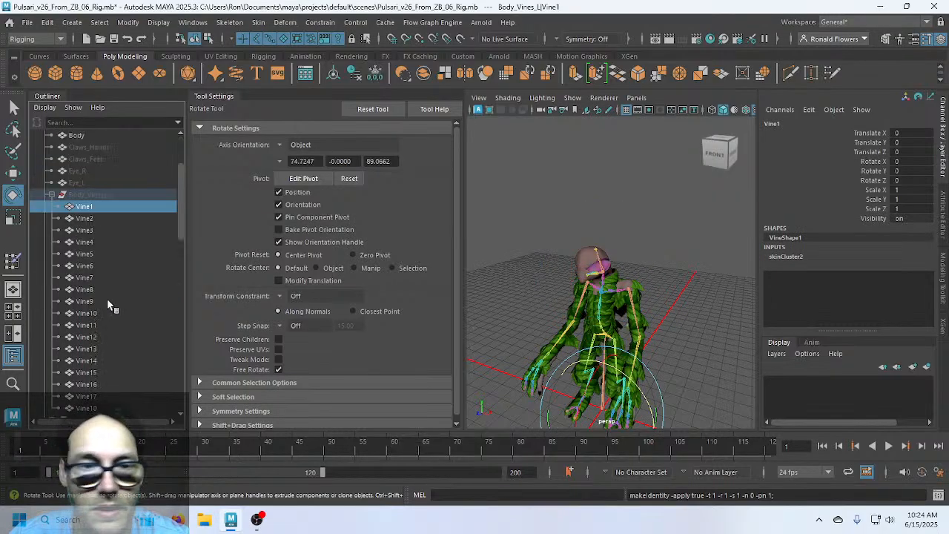
scroll(117, 308, up, 1)
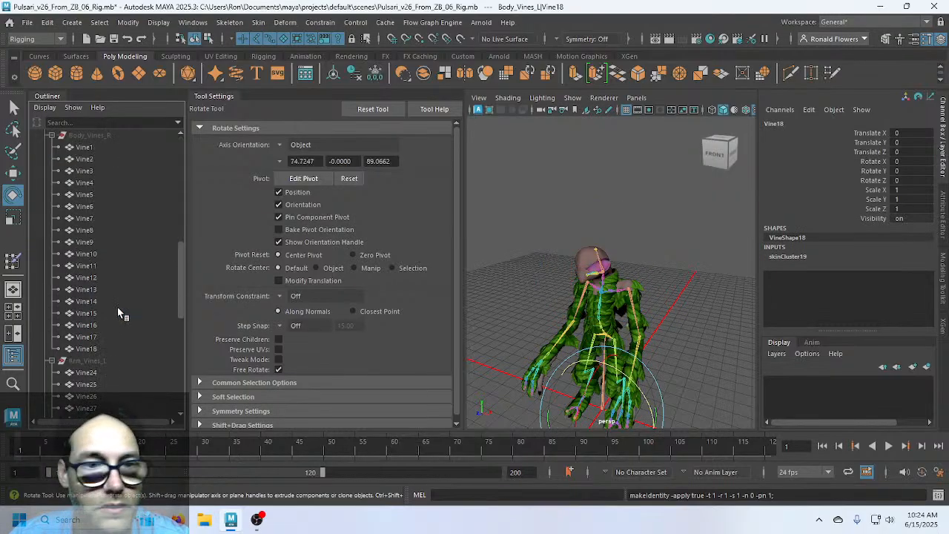
click(114, 347)
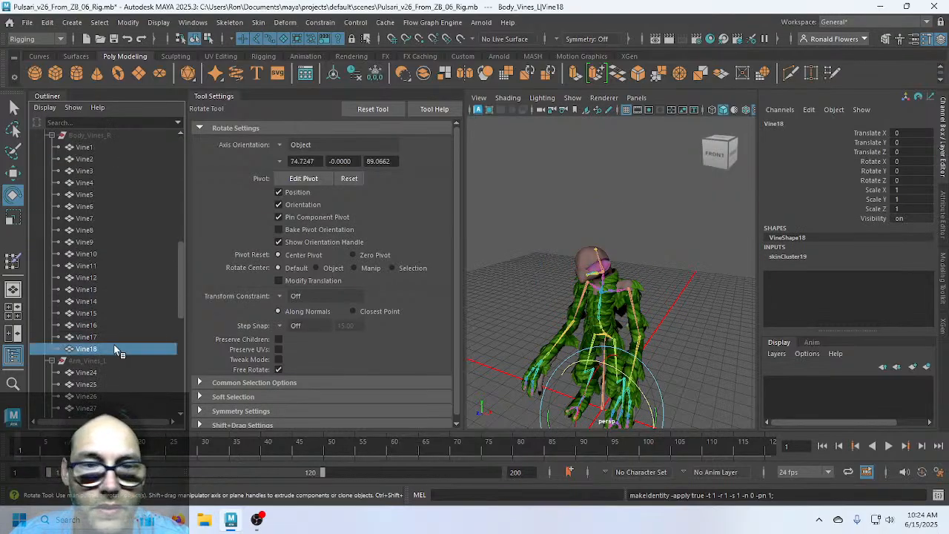
click(124, 302)
scroll(124, 302, down, 7)
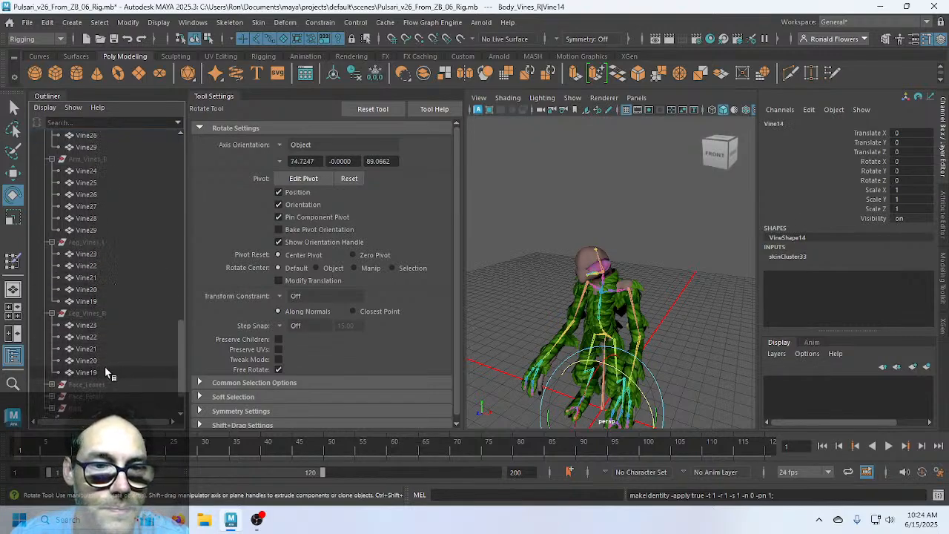
click(105, 371)
click(98, 326)
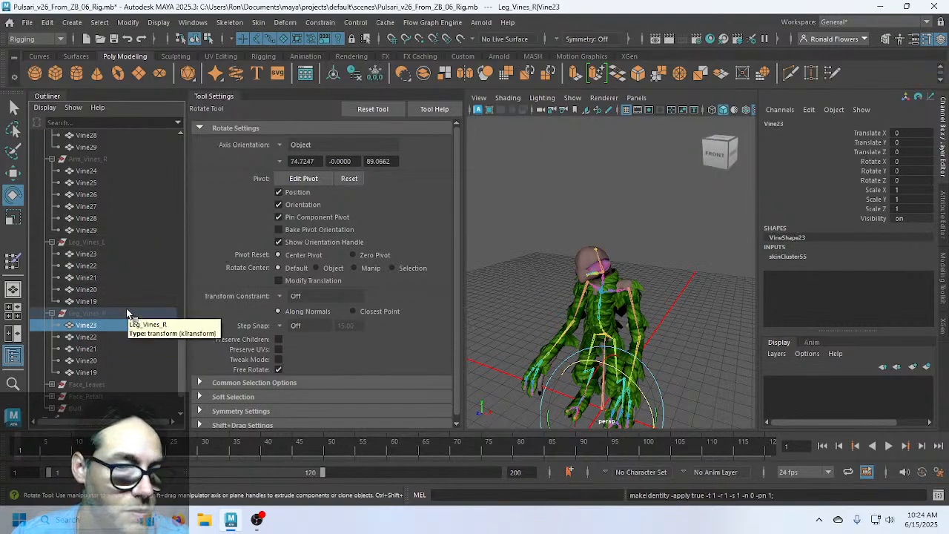
scroll(129, 309, down, 2)
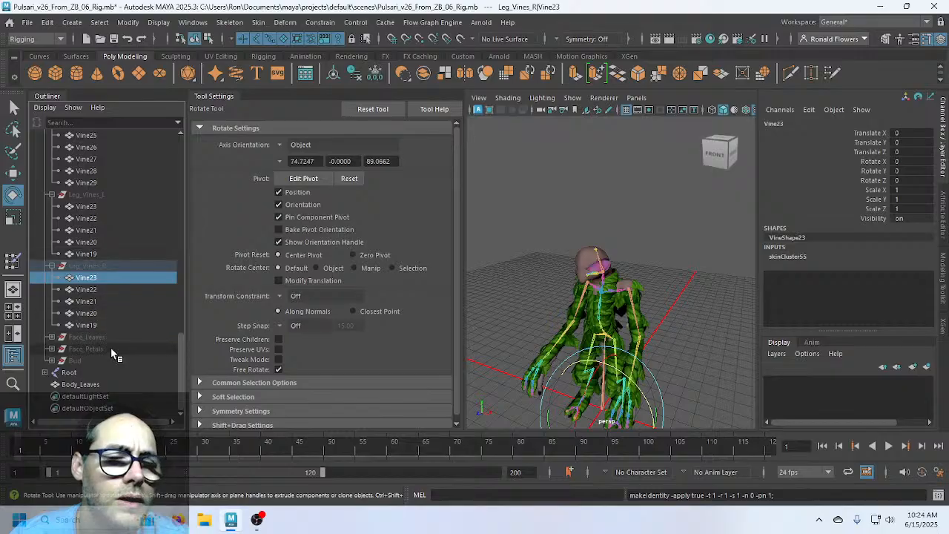
Parent the Body_Leaves mesh under the Pulsari group
click(87, 384)
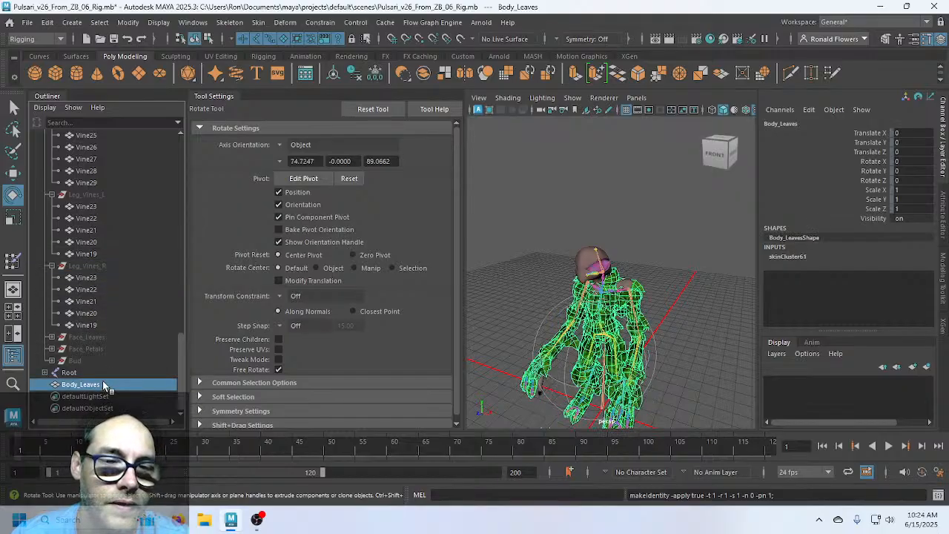
scroll(115, 332, up, 15)
scroll(115, 332, up, 2)
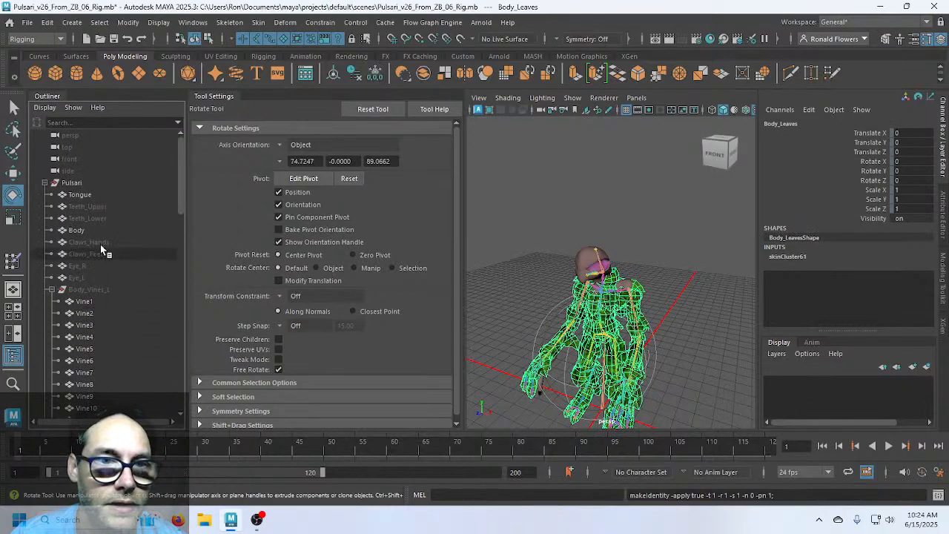
click(99, 181)
key(p)
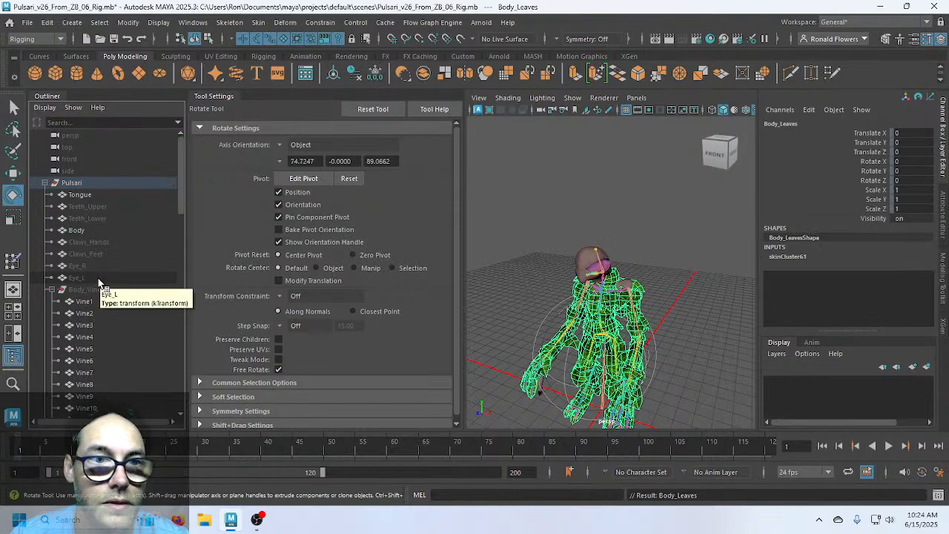
scroll(101, 274, down, 17)
scroll(101, 274, down, 2)
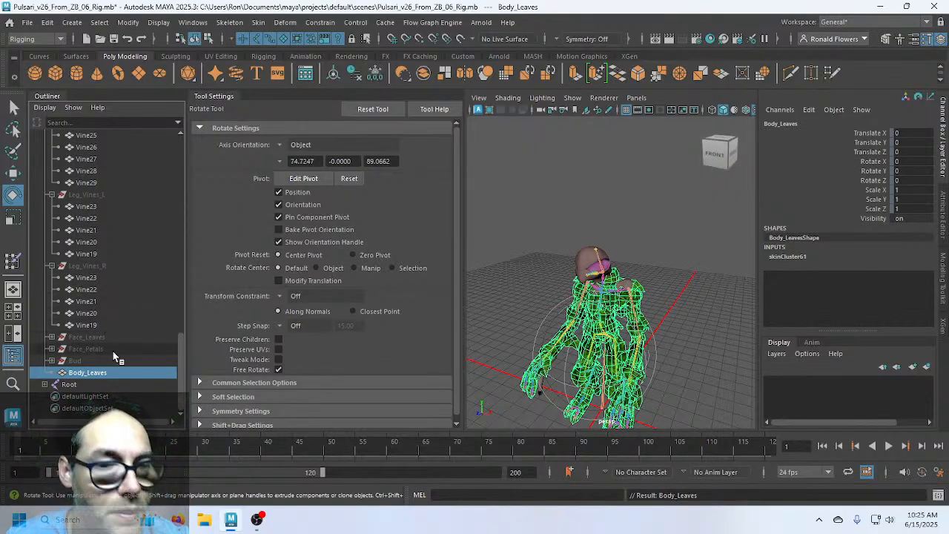
scroll(119, 355, up, 3)
scroll(118, 350, up, 15)
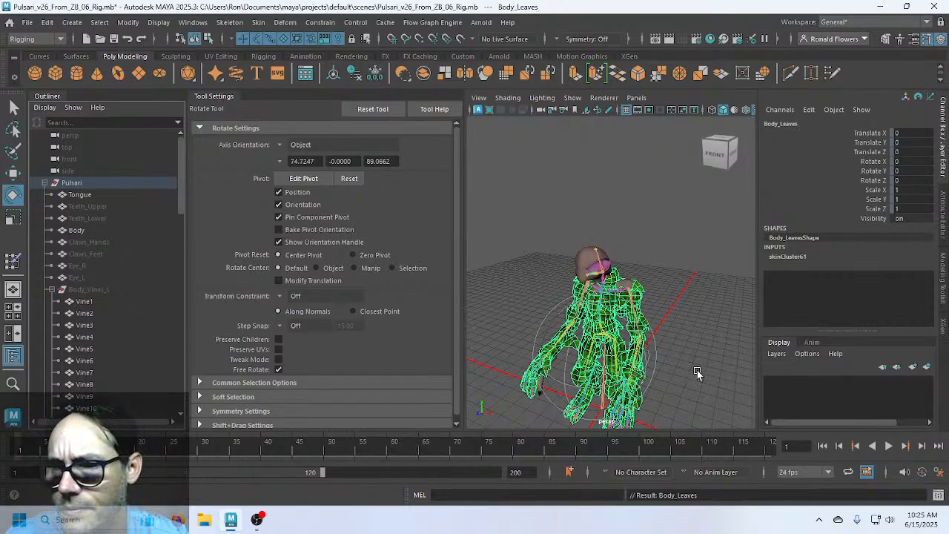
scroll(691, 373, down, 3)
scroll(691, 372, up, 3)
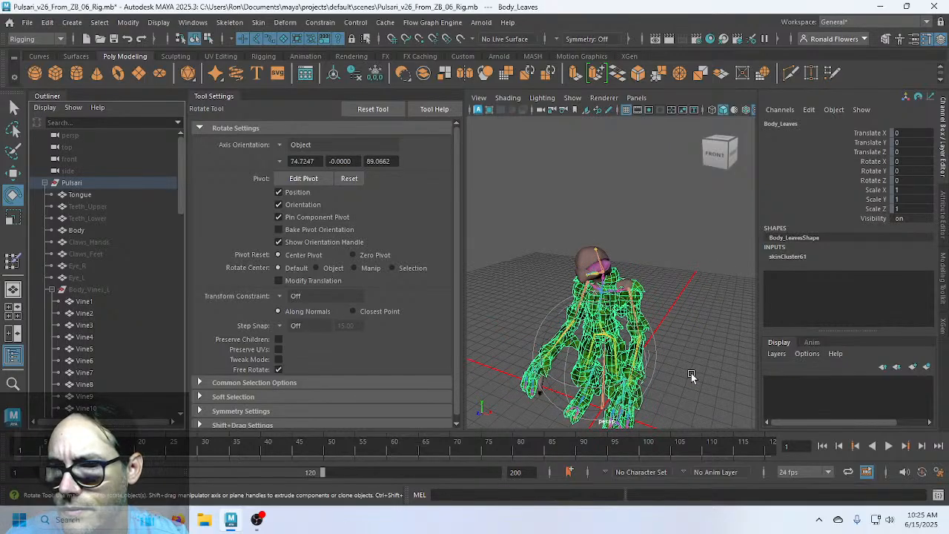
scroll(691, 373, down, 3)
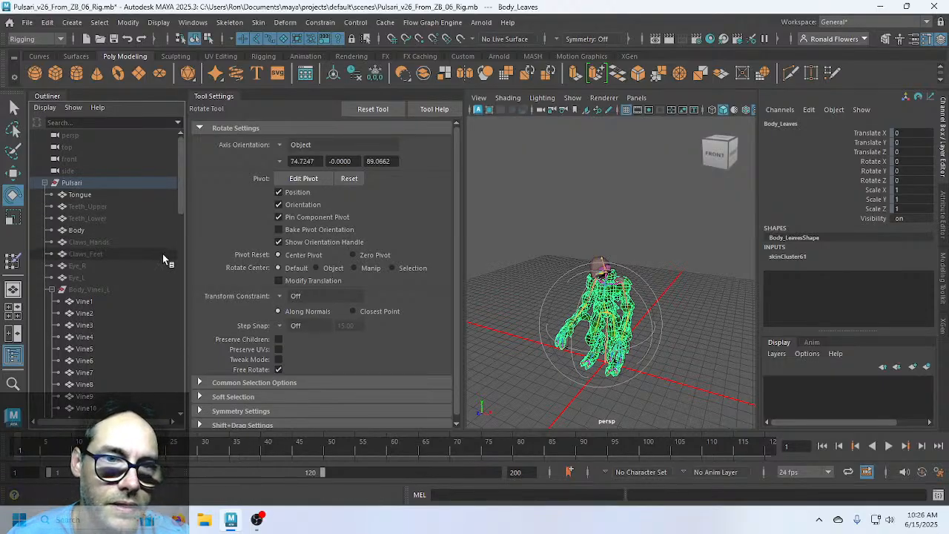
scroll(164, 257, down, 10)
click(108, 384)
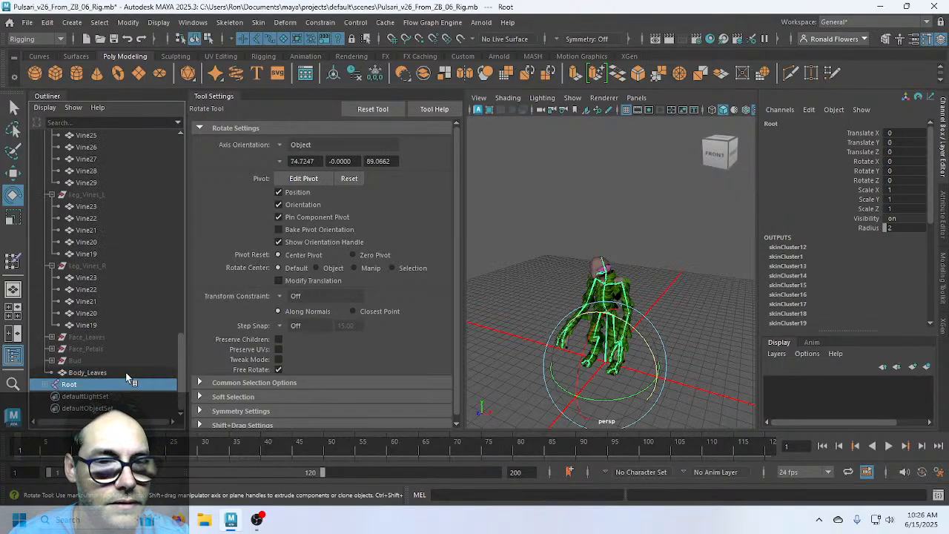
click(86, 325)
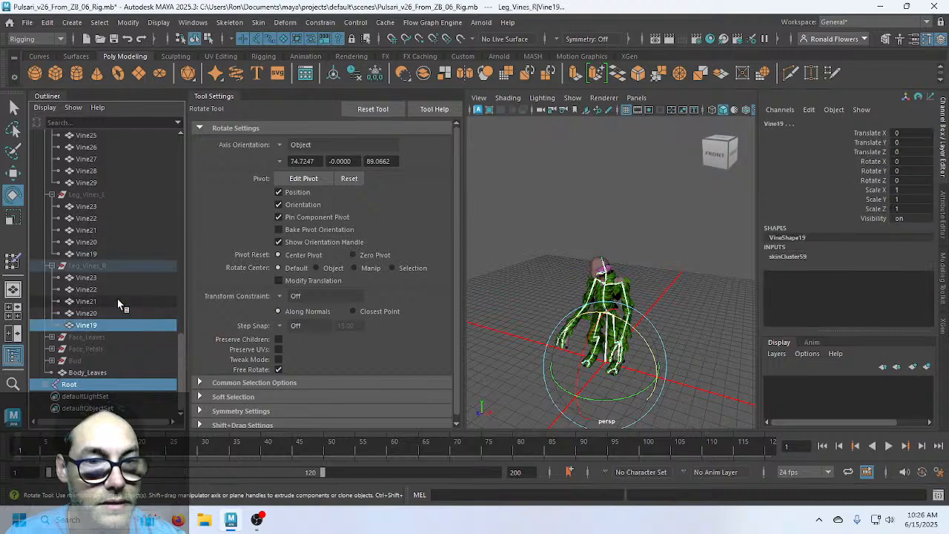
shift+click(118, 279)
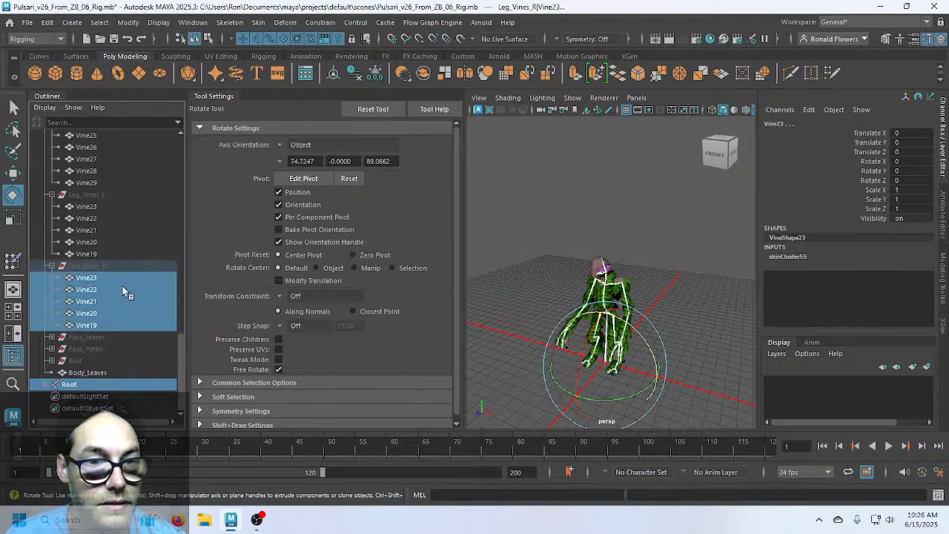
ctrl+click(107, 251)
shift+click(104, 209)
scroll(109, 245, up, 5)
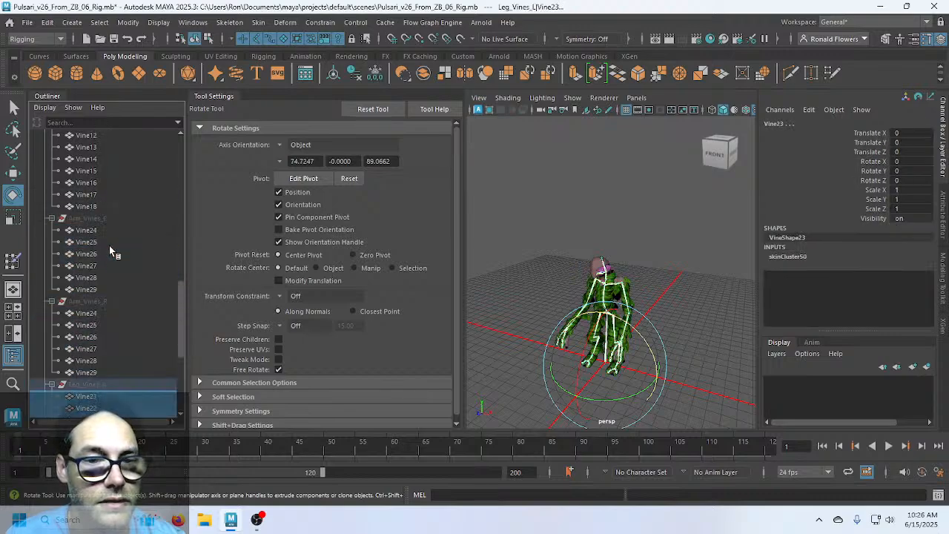
scroll(109, 246, down, 3)
ctrl+click(111, 279)
shift+click(109, 223)
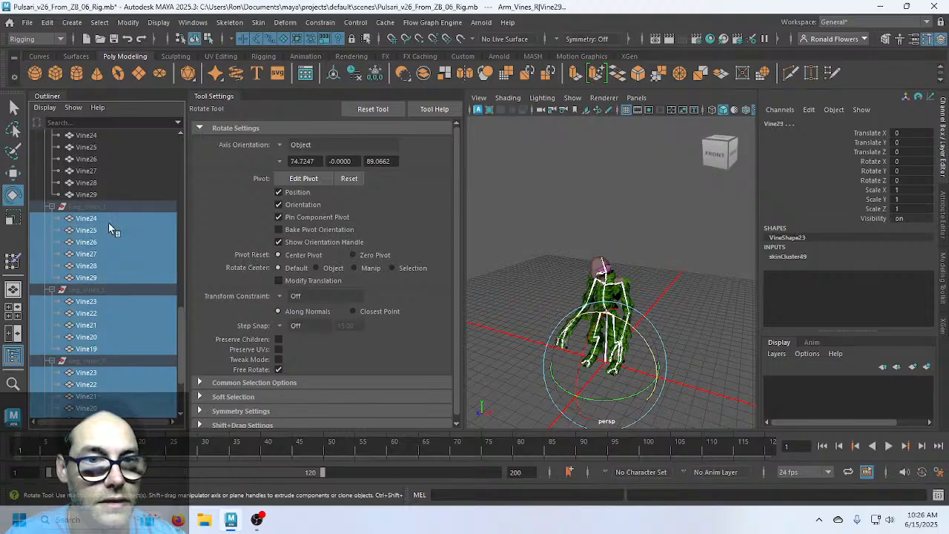
scroll(111, 237, up, 3)
ctrl+click(109, 287)
shift+click(113, 231)
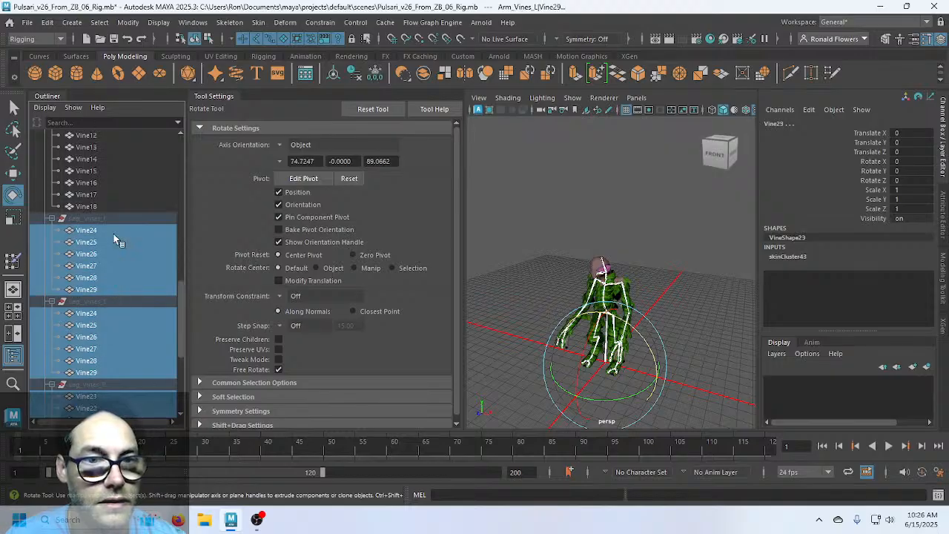
scroll(116, 272, up, 3)
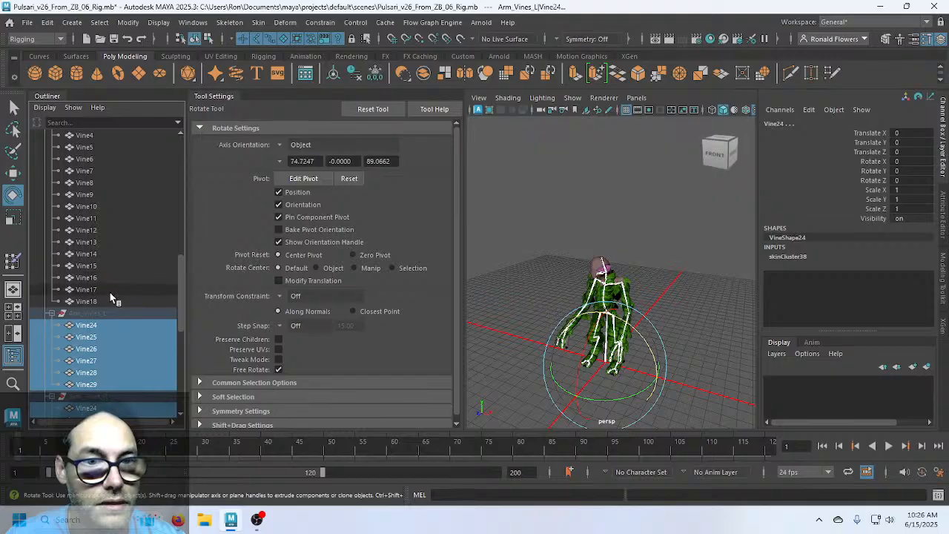
ctrl+click(110, 298)
scroll(118, 279, up, 5)
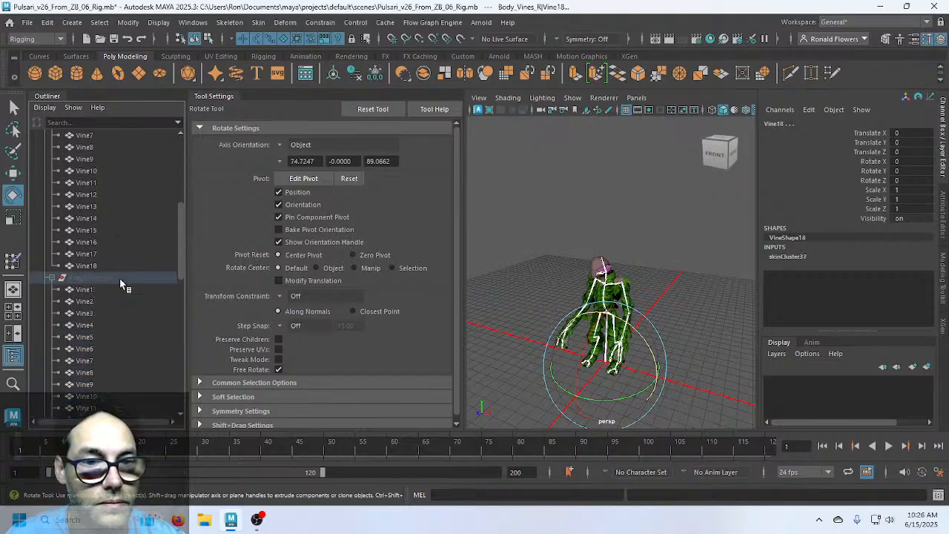
shift+click(117, 289)
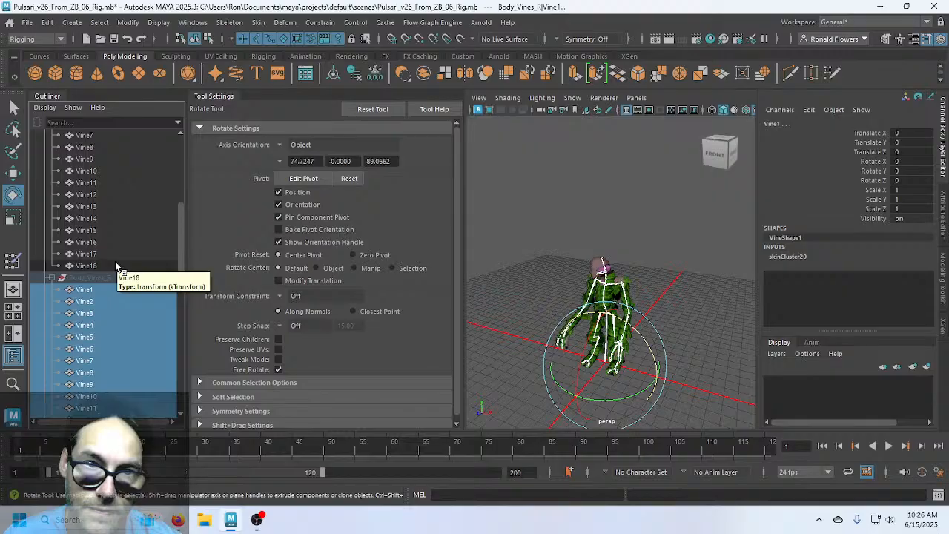
scroll(115, 263, up, 2)
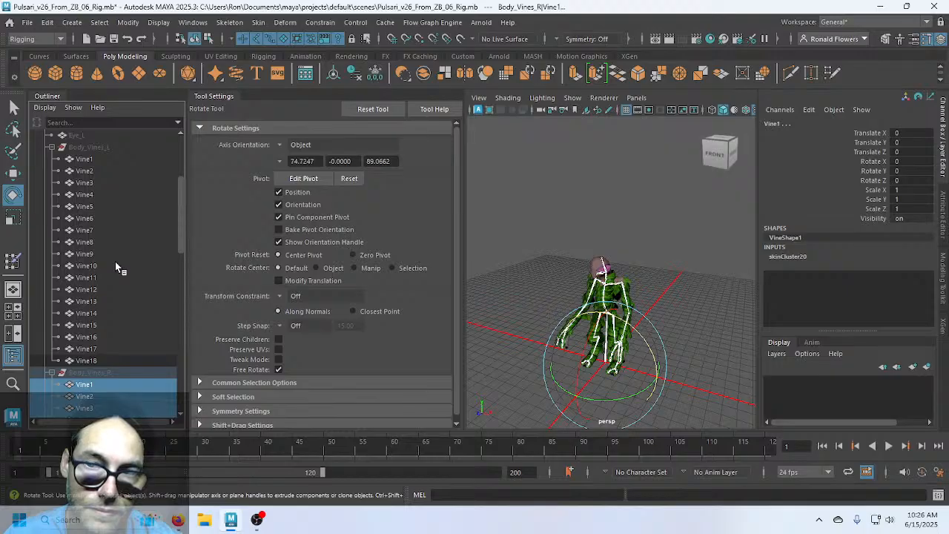
click(108, 362)
scroll(126, 317, up, 3)
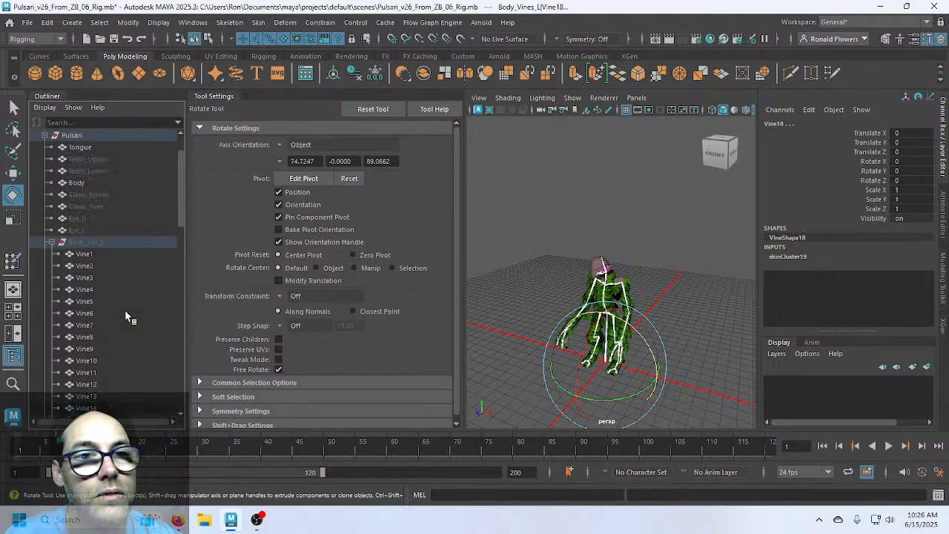
shift+click(109, 256)
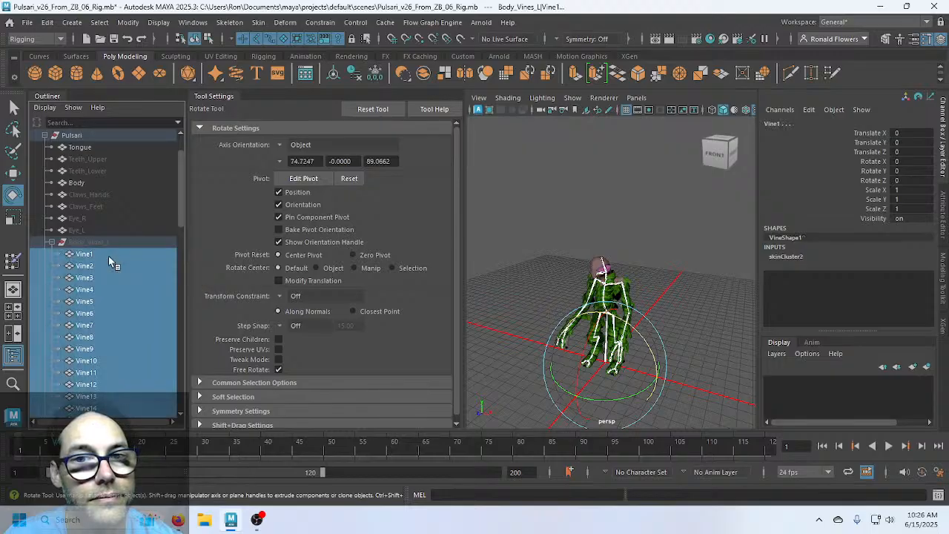
Frame the Tongue mesh and orbit to a level side view of its joints
click(80, 147)
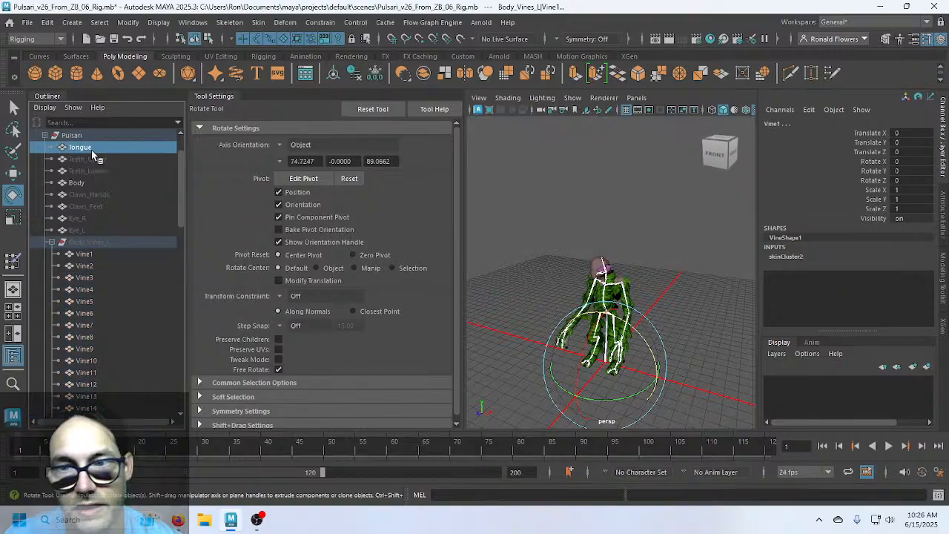
key(f)
alt+drag(617, 312, 510, 311)
key(q)
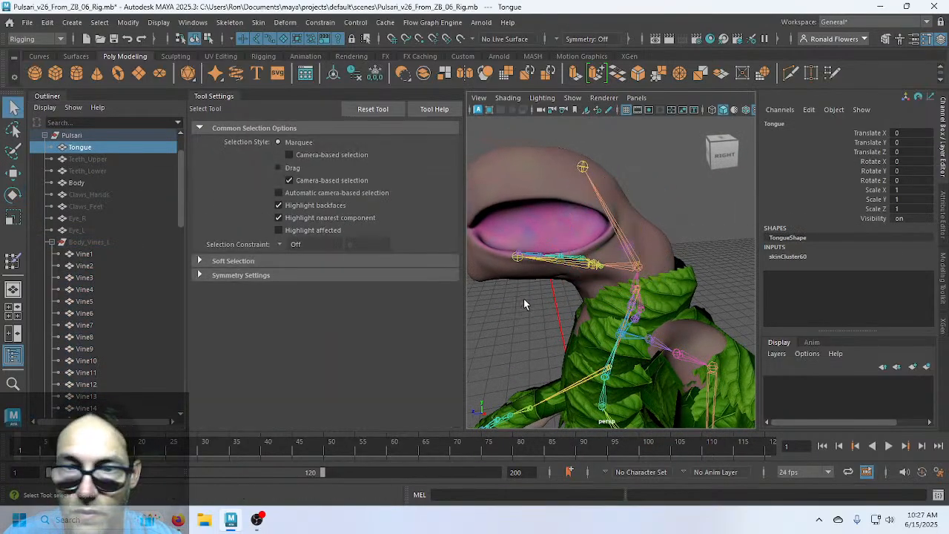
scroll(526, 298, up, 5)
scroll(599, 286, up, 1)
alt+drag(600, 286, 558, 257)
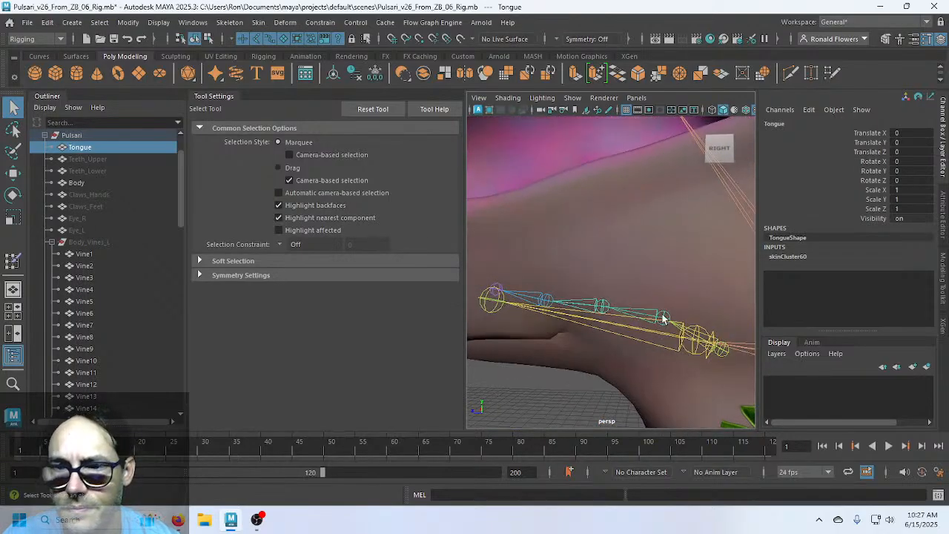
Select the Tongue1–Tongue5 joints together with the Tongue mesh for binding
click(720, 350)
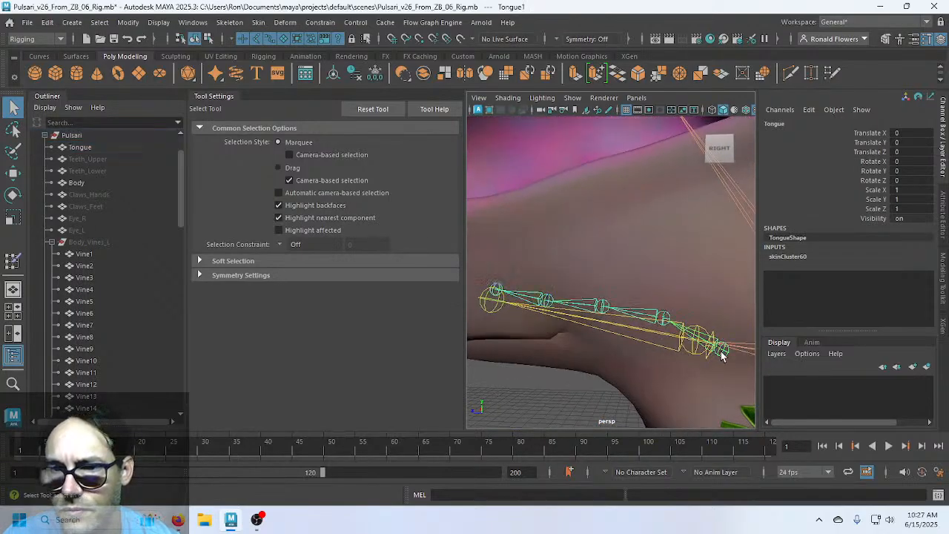
click(662, 317)
click(602, 308)
click(545, 301)
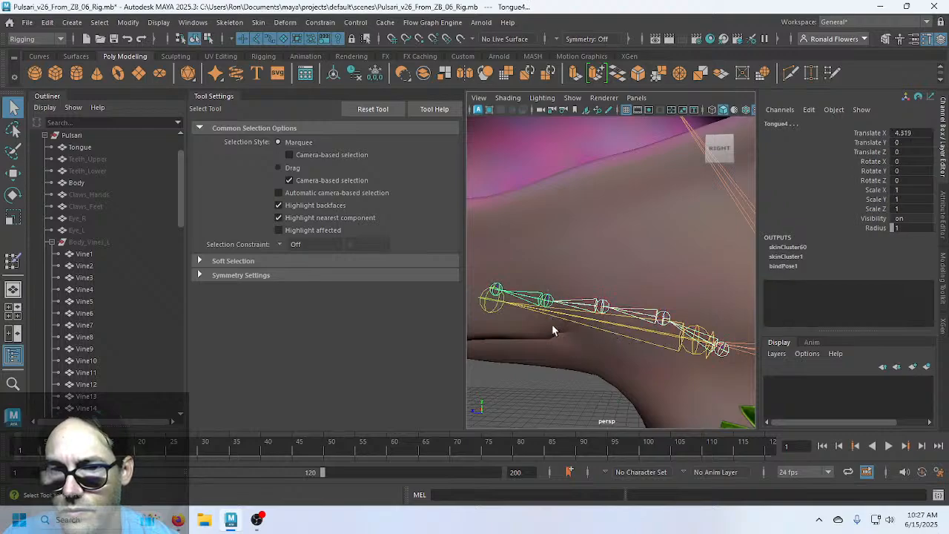
click(496, 289)
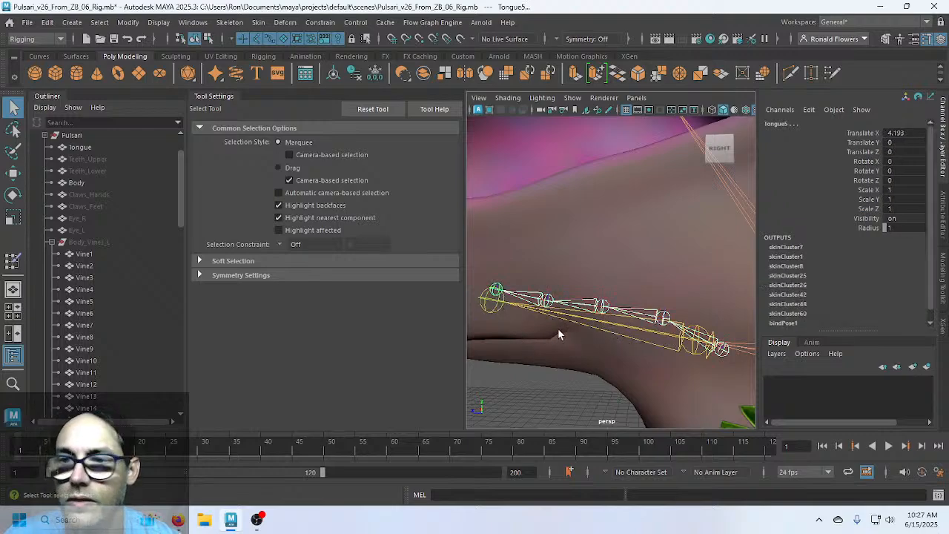
scroll(812, 290, down, 1)
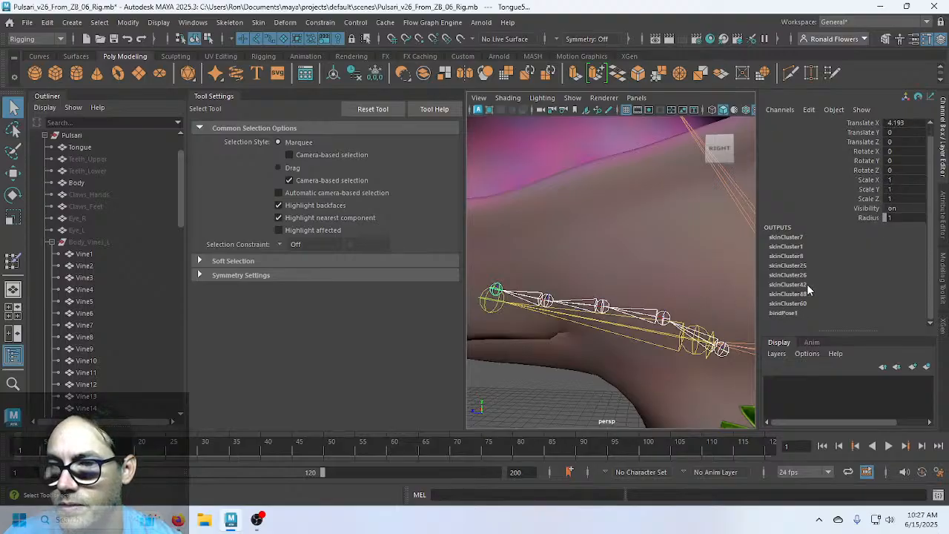
click(92, 151)
click(258, 22)
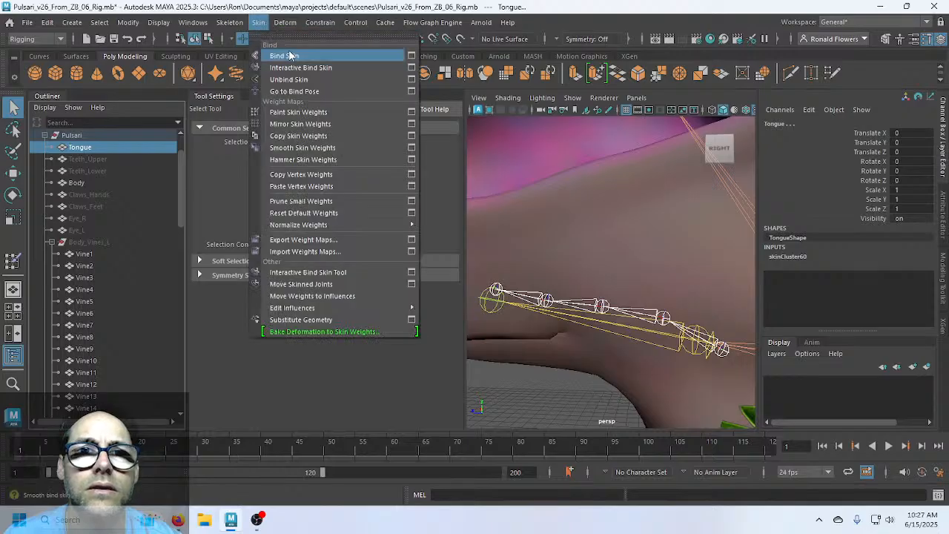
click(412, 57)
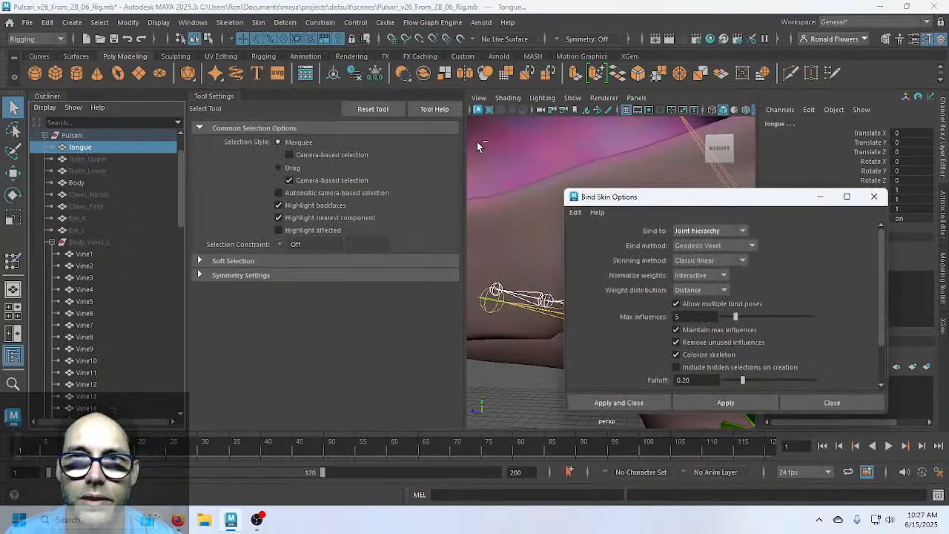
Bind the tongue to Selected joints with Heat Map, then decline creating a second skin cluster
click(742, 232)
click(698, 256)
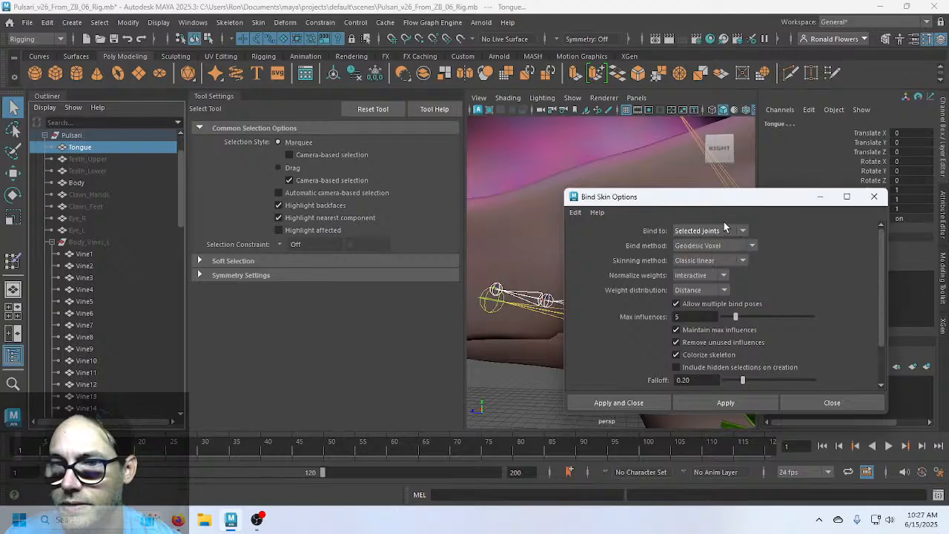
click(754, 246)
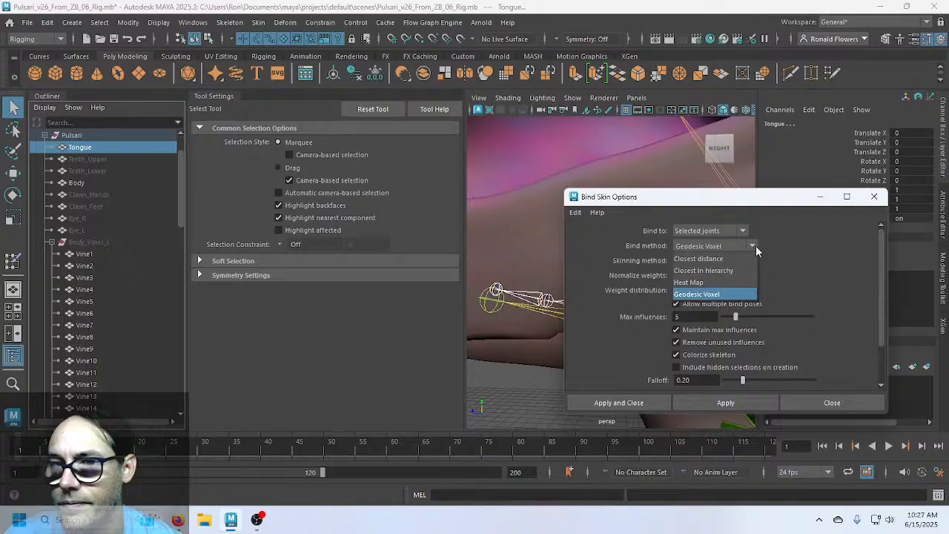
click(729, 282)
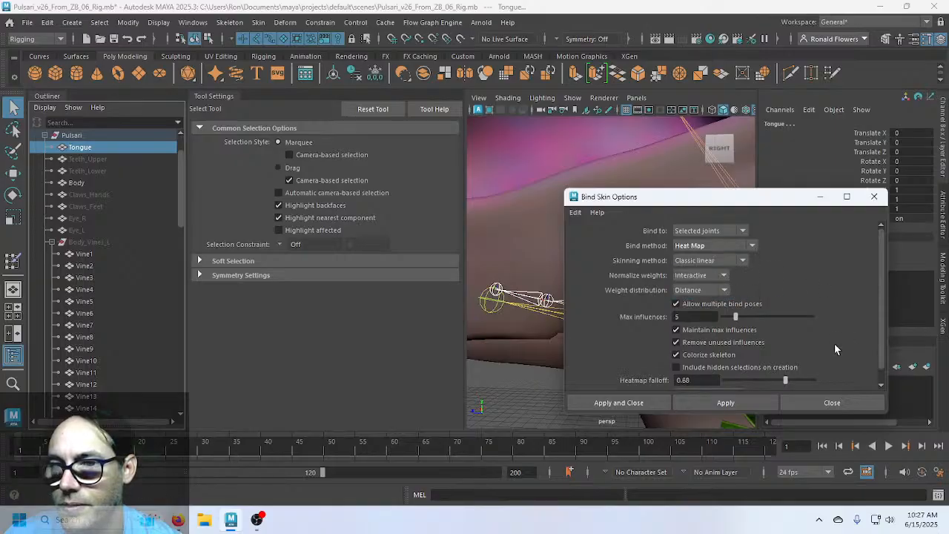
click(627, 404)
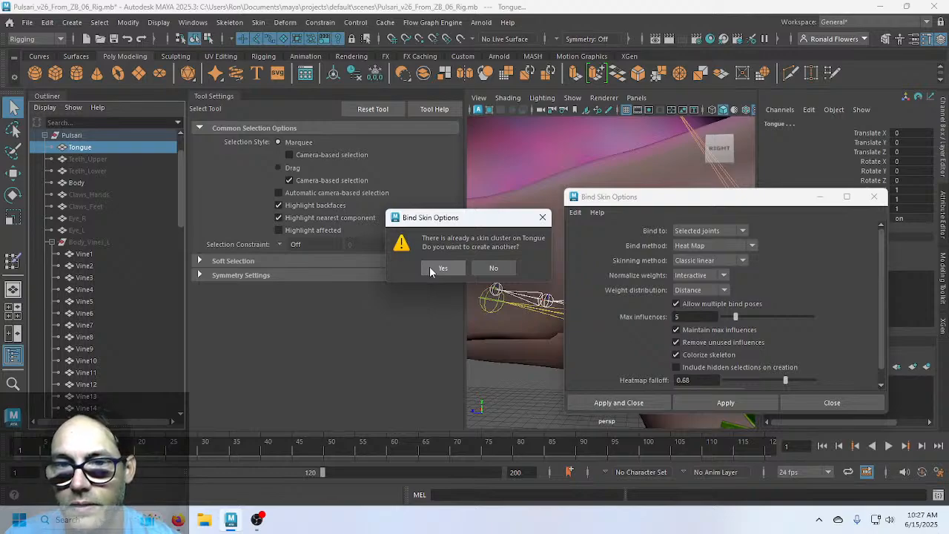
click(487, 270)
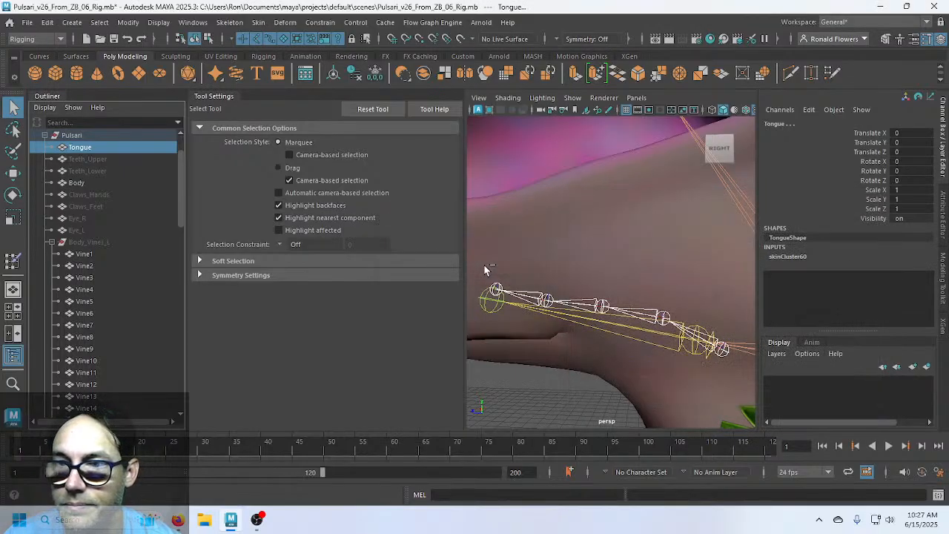
Hide the Body mesh with Ctrl+H and orbit to a clear side view of the tongue
scroll(594, 321, down, 2)
click(633, 255)
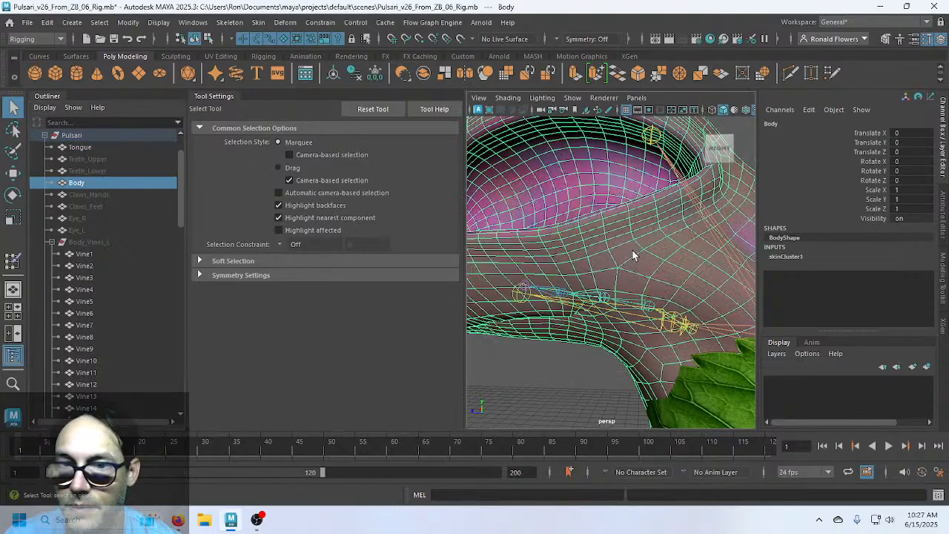
key(ctrl+h)
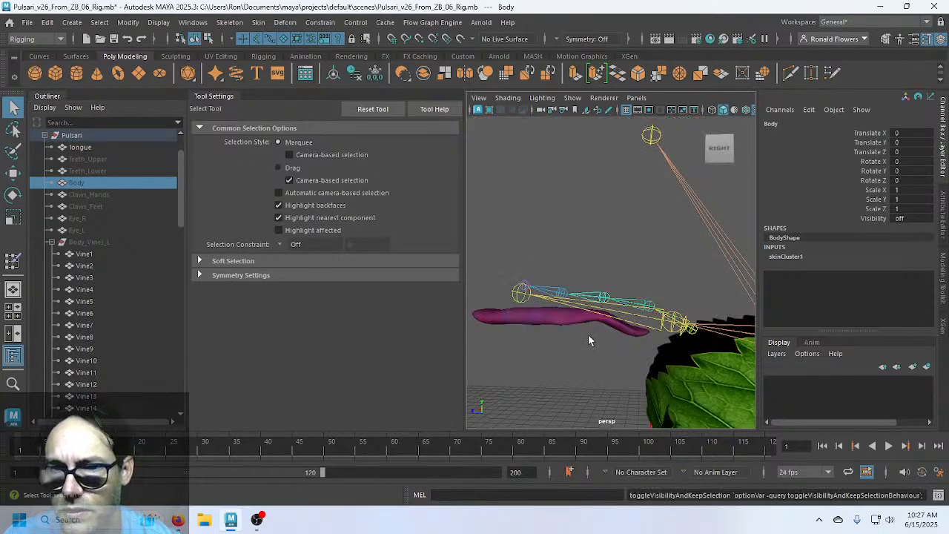
alt+drag(552, 315, 623, 340)
alt+middle_drag(538, 315, 548, 319)
alt+drag(547, 318, 589, 279)
alt+middle_drag(589, 279, 519, 276)
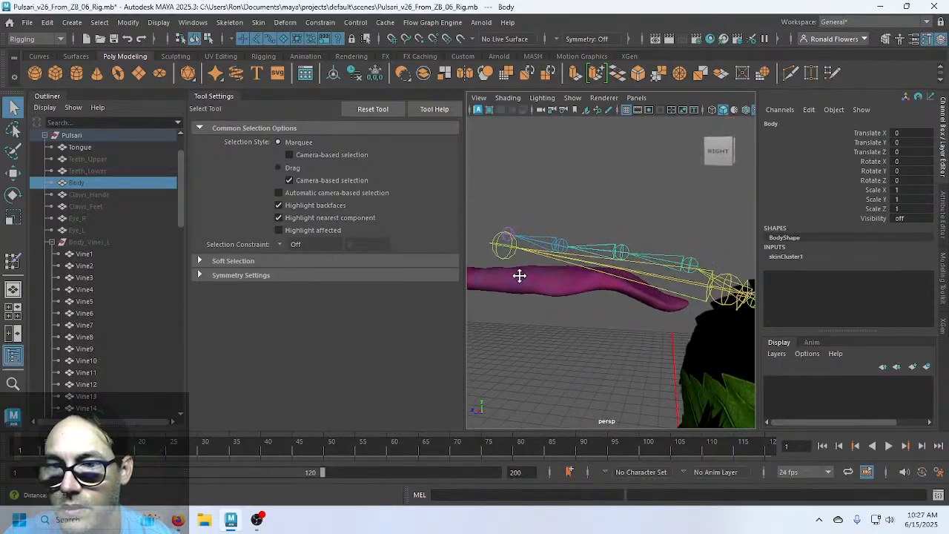
click(581, 286)
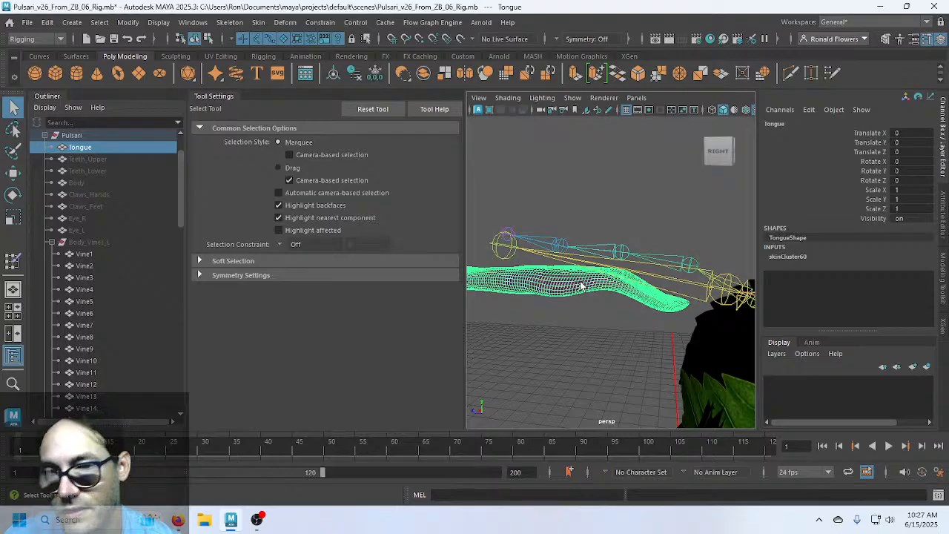
click(610, 206)
scroll(717, 319, down, 3)
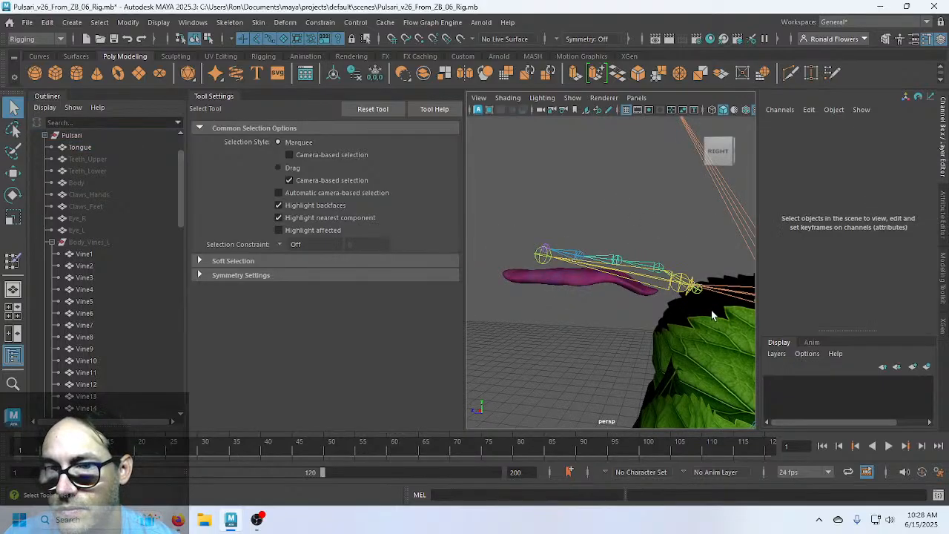
Rotate the Tongue1 joint to test the skinning, undo the rotation, and deselect
click(696, 289)
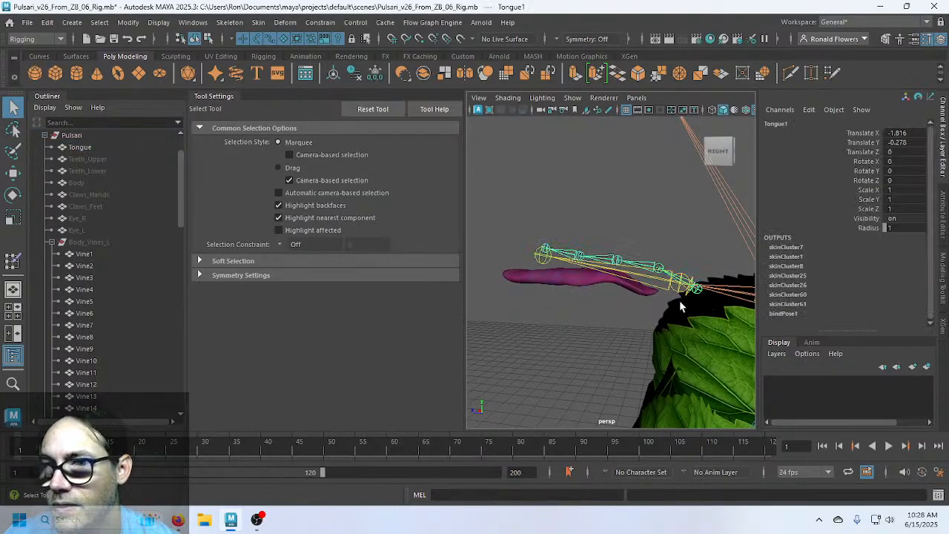
key(e)
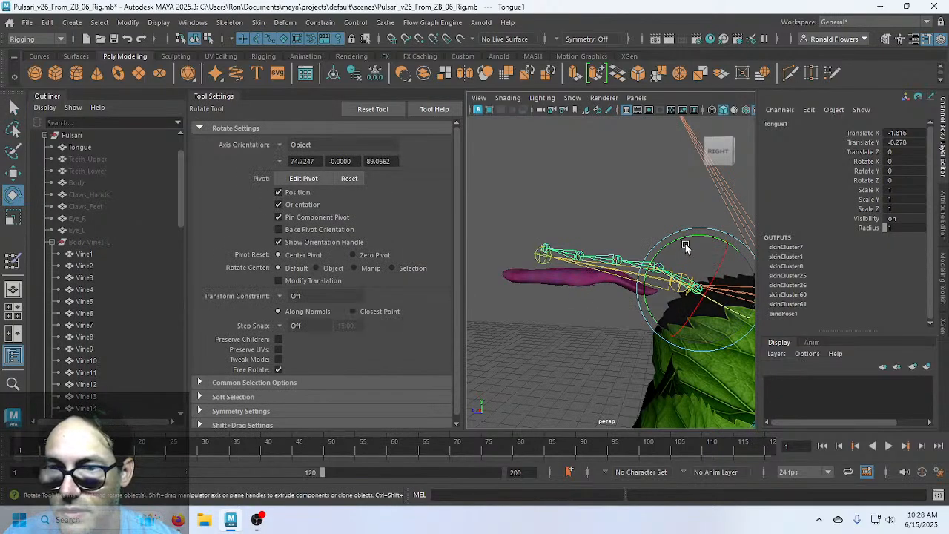
drag(692, 236, 552, 323)
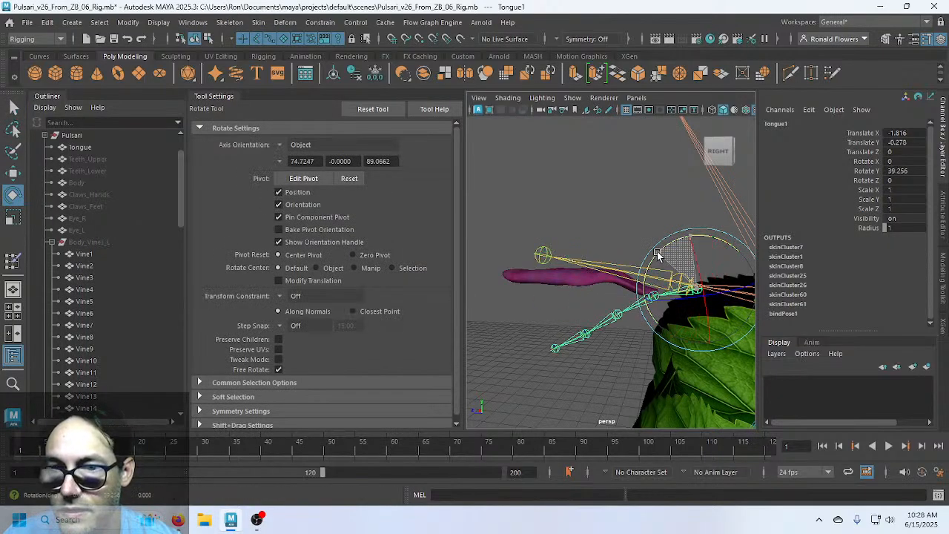
key(ctrl+z)
click(538, 329)
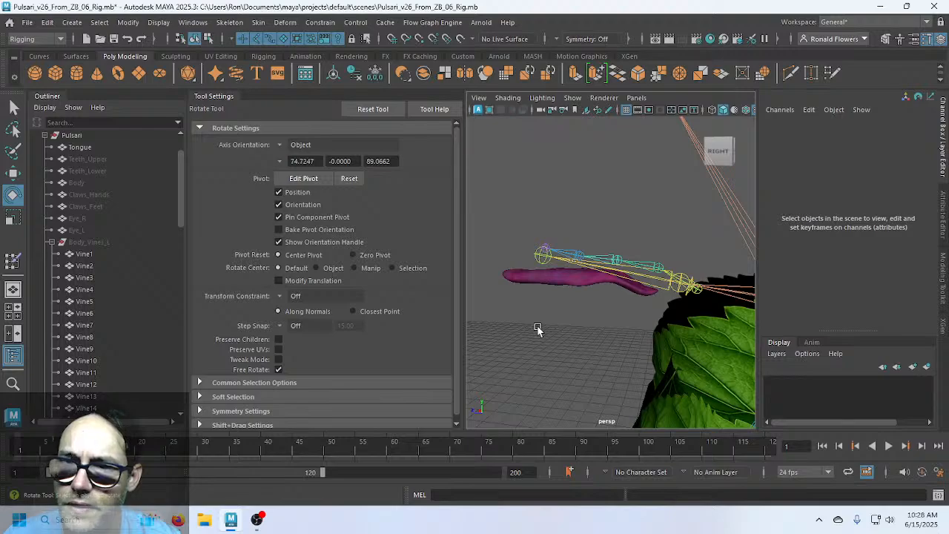
click(665, 285)
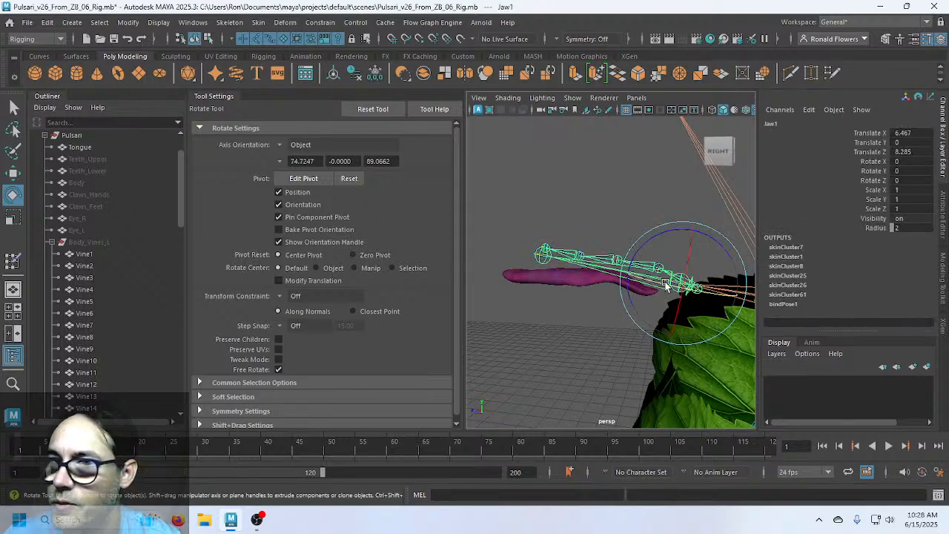
click(557, 323)
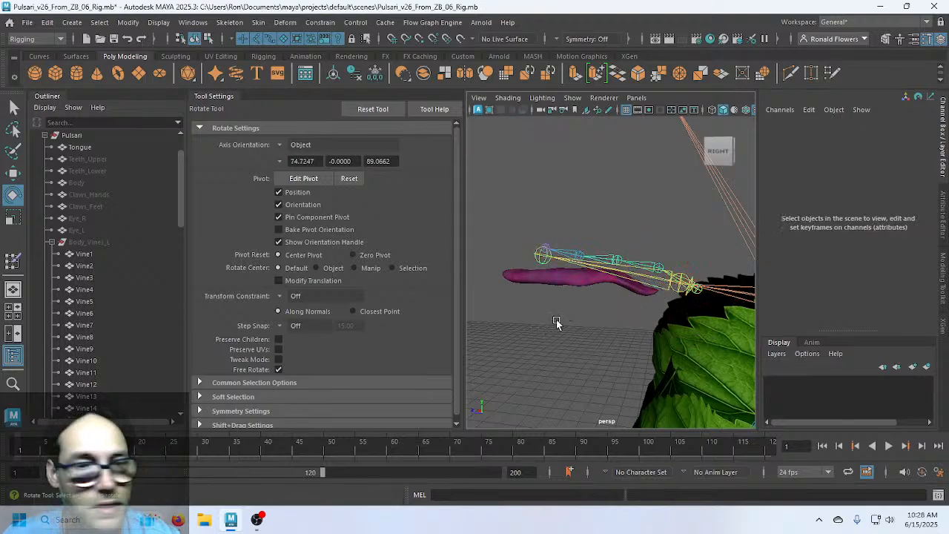